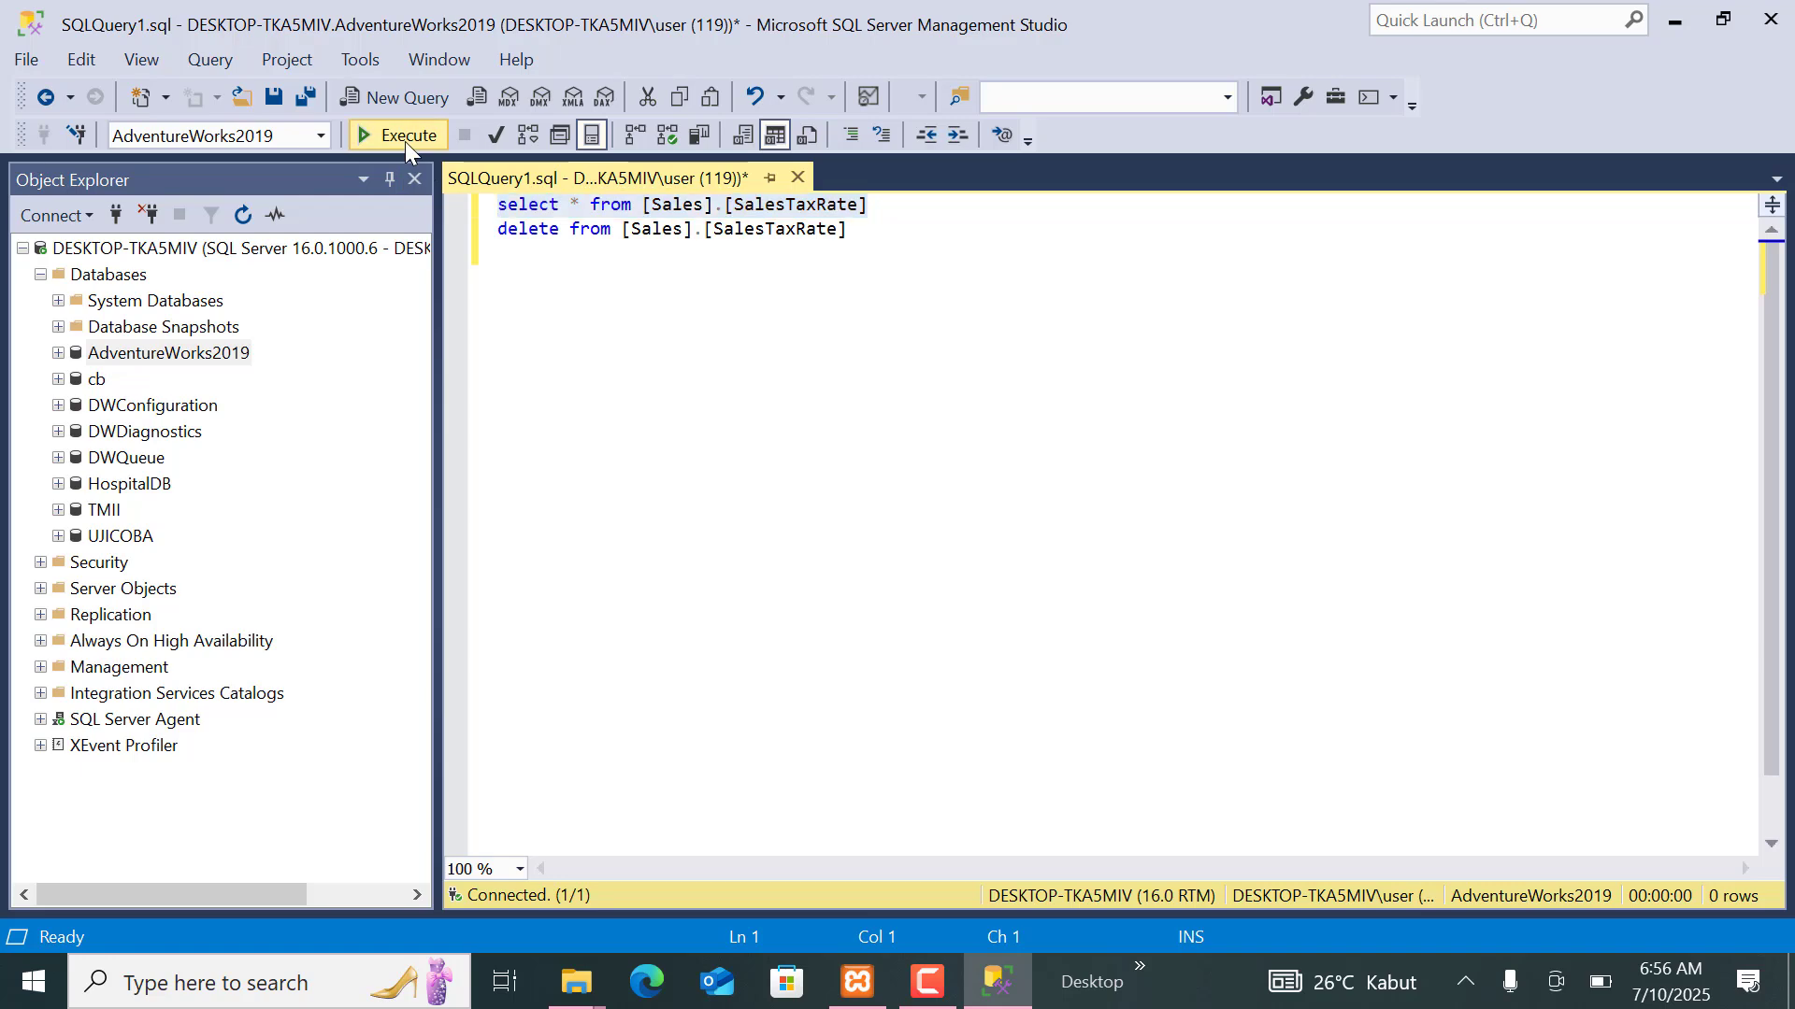
Run only the select statement that lists all rows of [Sales].[SalesTaxRate].
left_click(406, 140)
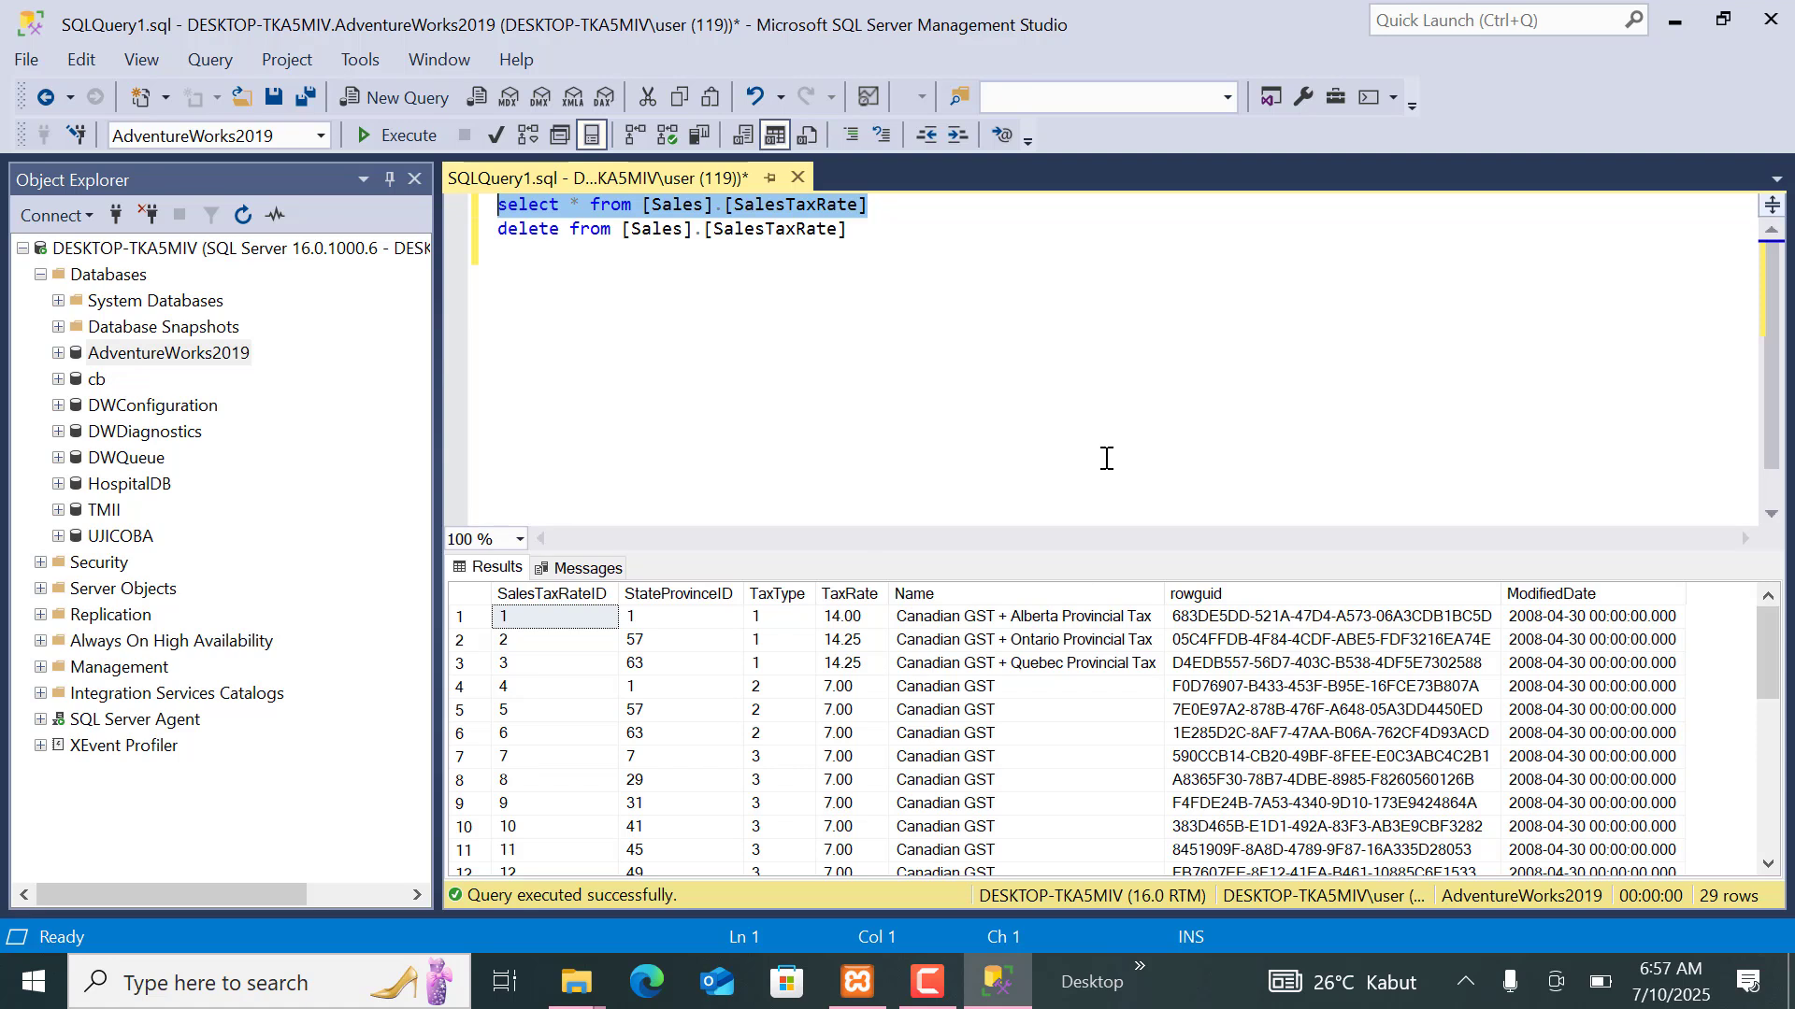
left_click(967, 343)
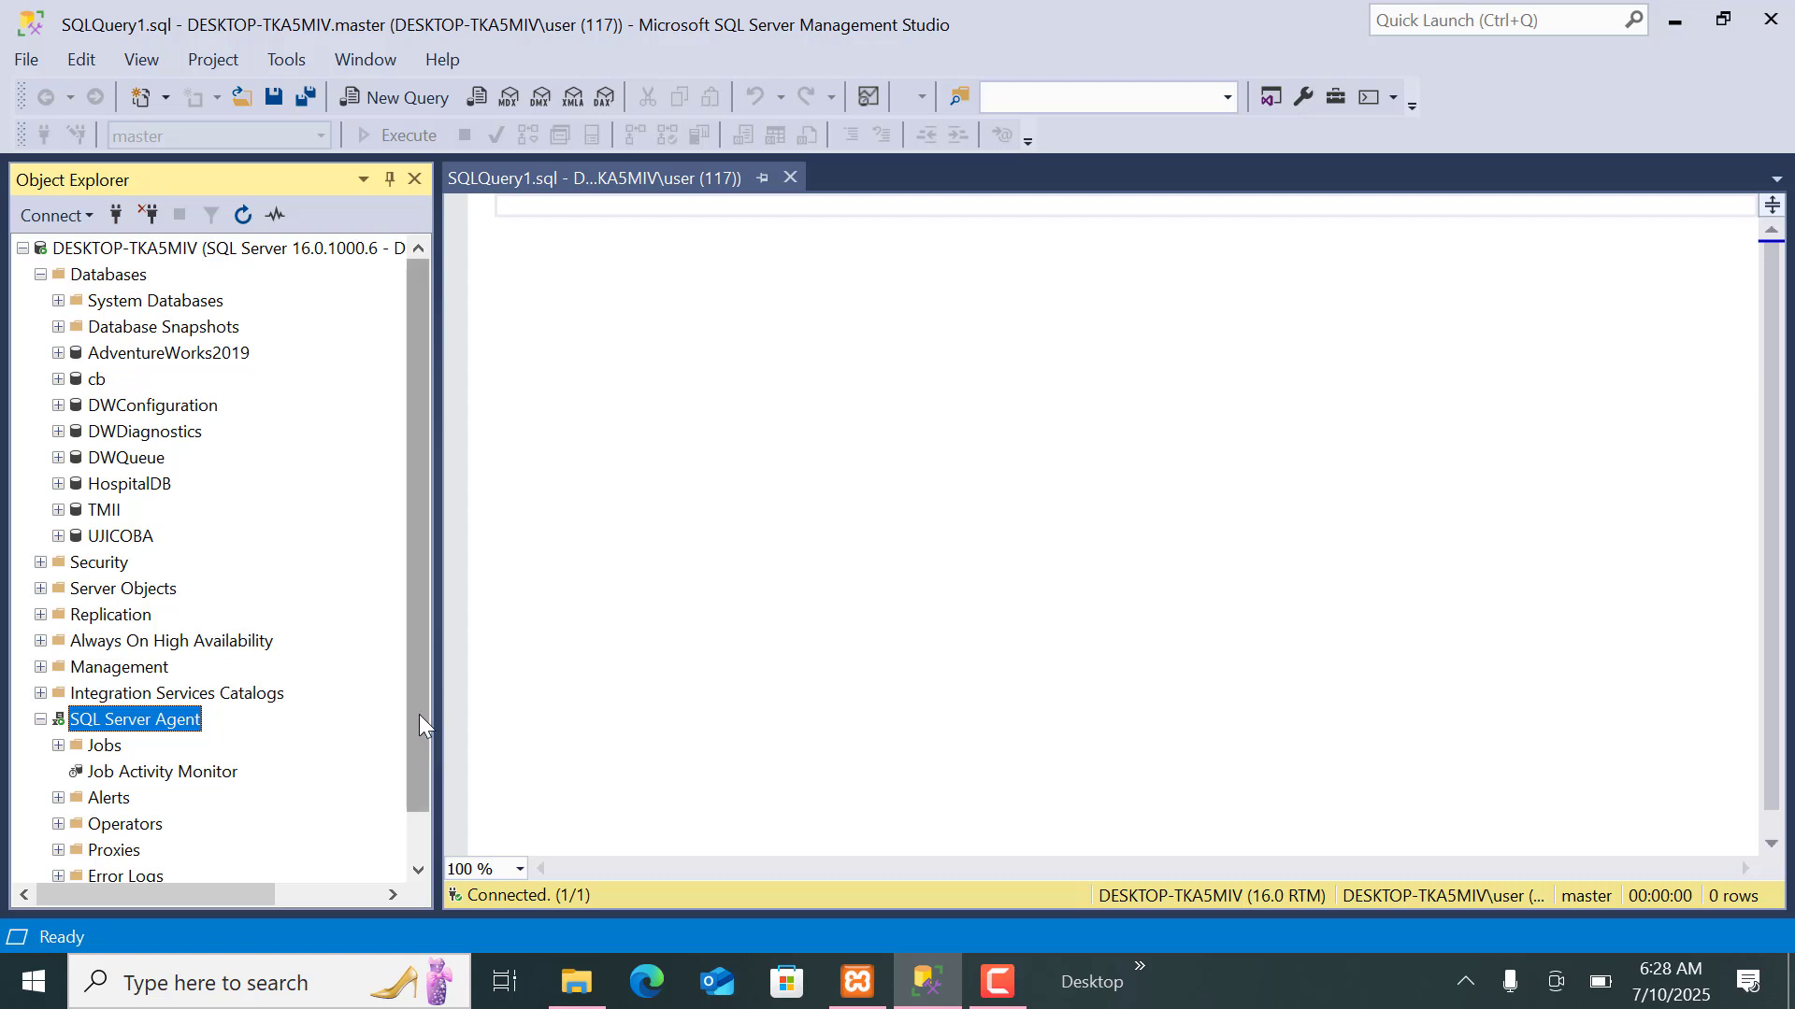
Check the service commands available for SQL Server Agent, dismiss them and collapse its node.
left_click_drag(419, 715, 425, 767)
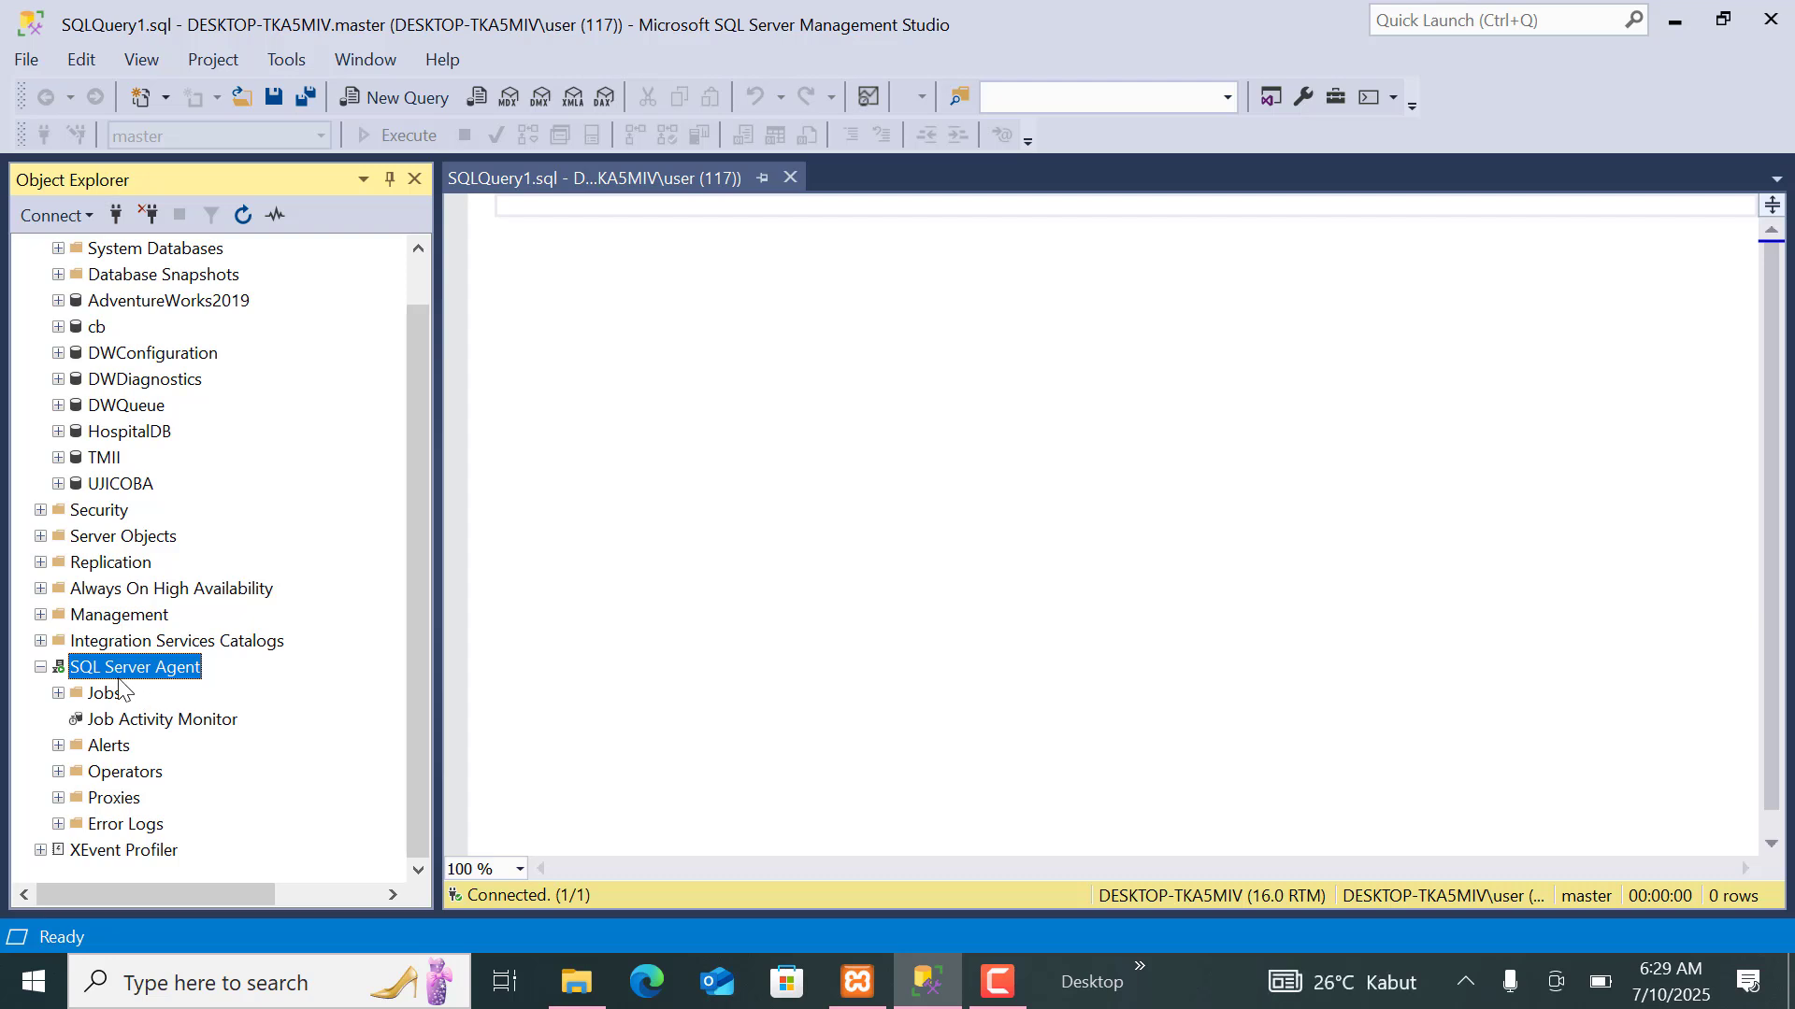
right_click(69, 671)
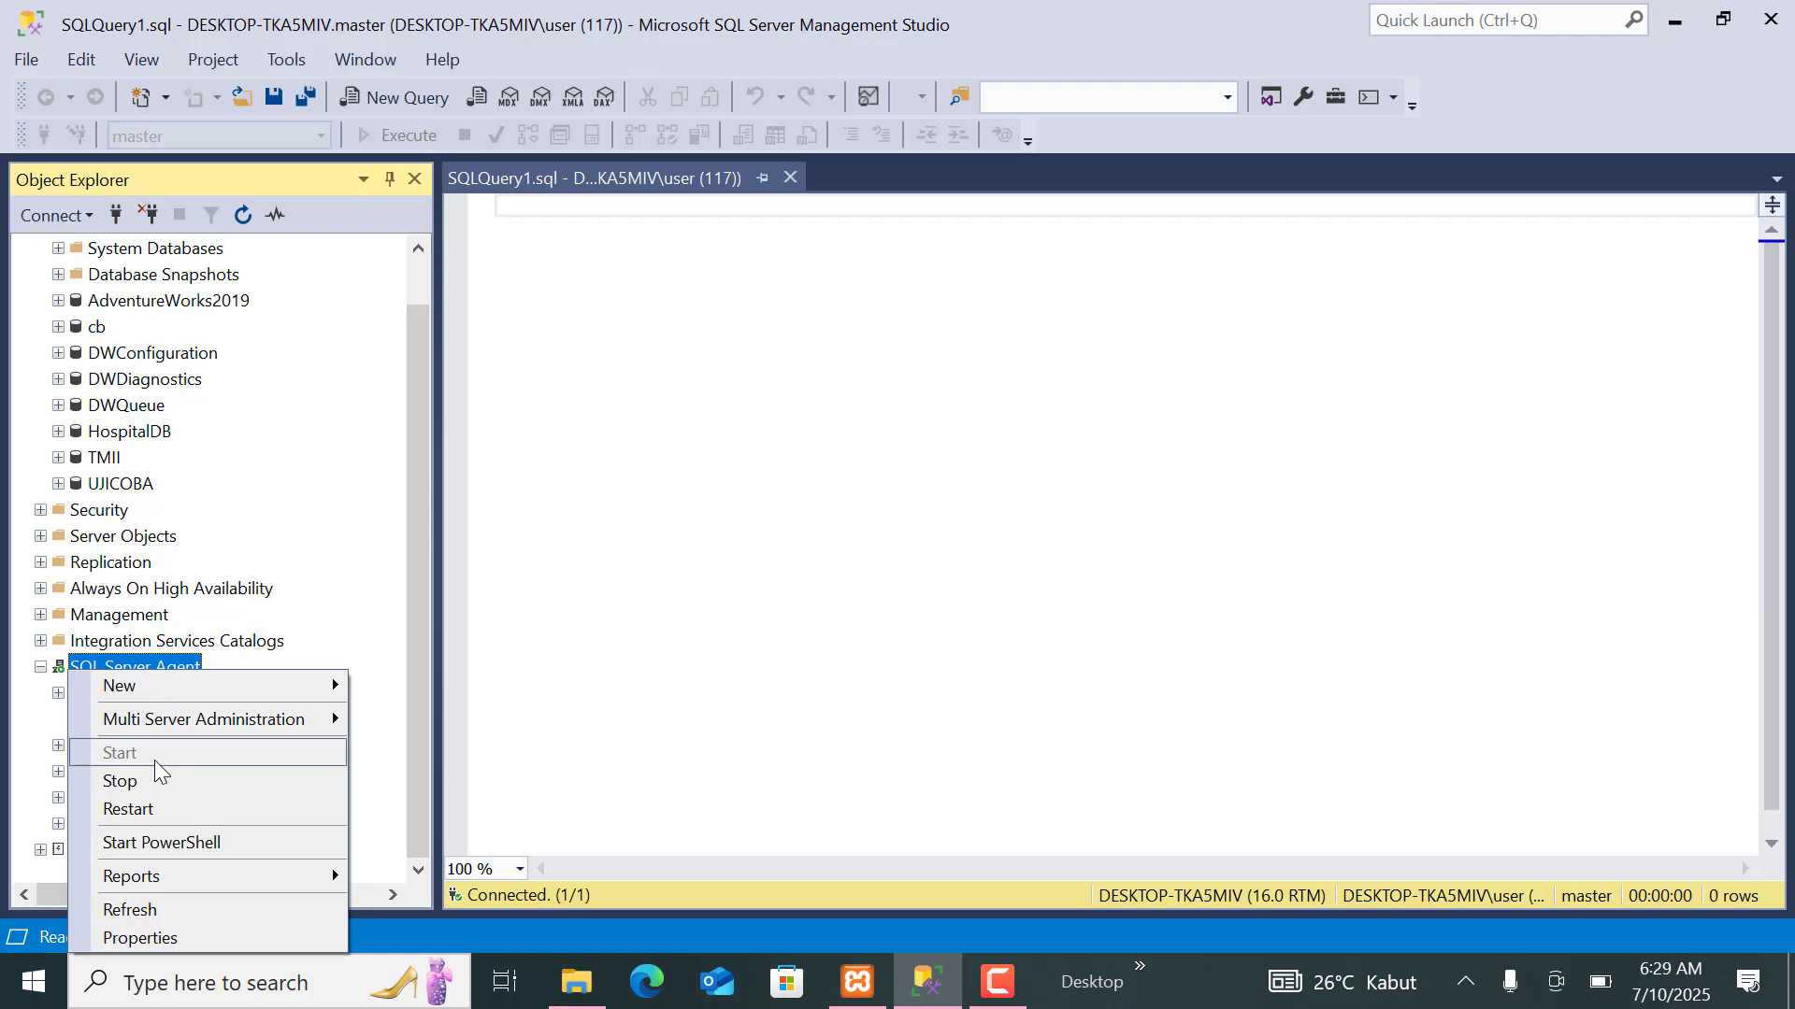
left_click(64, 671)
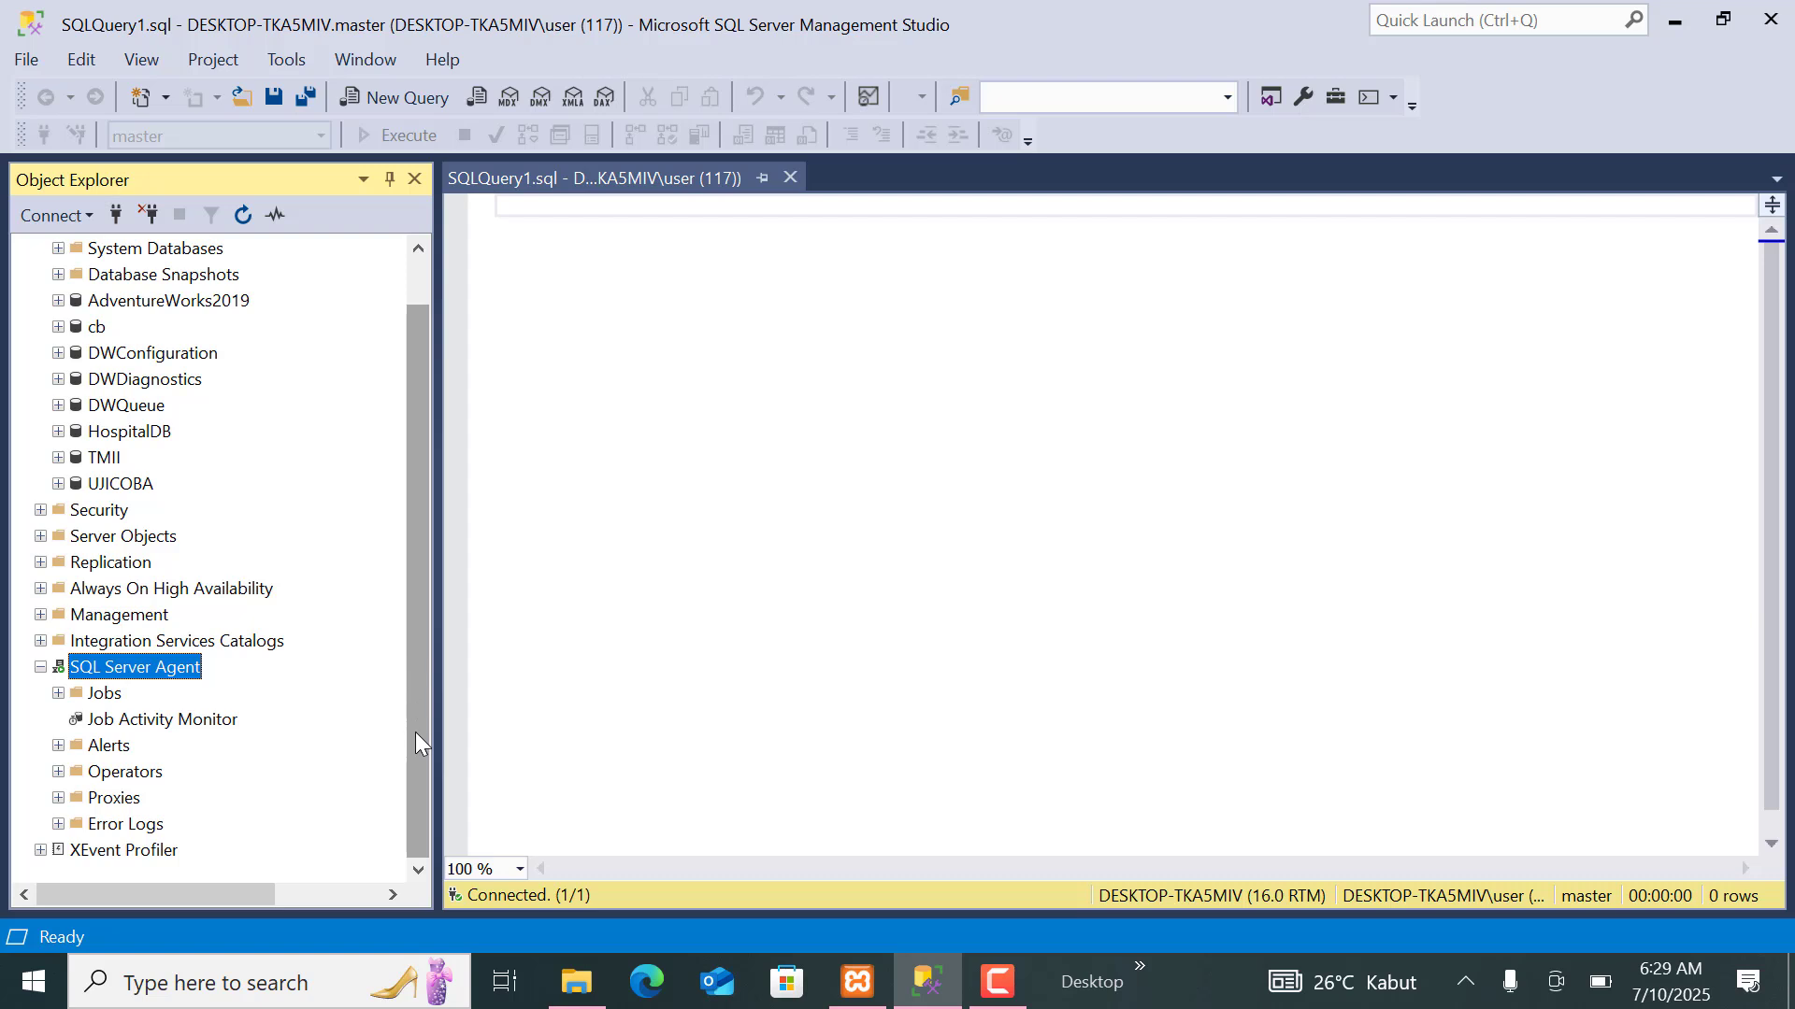
left_click(39, 668)
Start the Maintenance Plan Wizard for Maintenance Plans under Management and proceed to the plan properties.
left_click(79, 669)
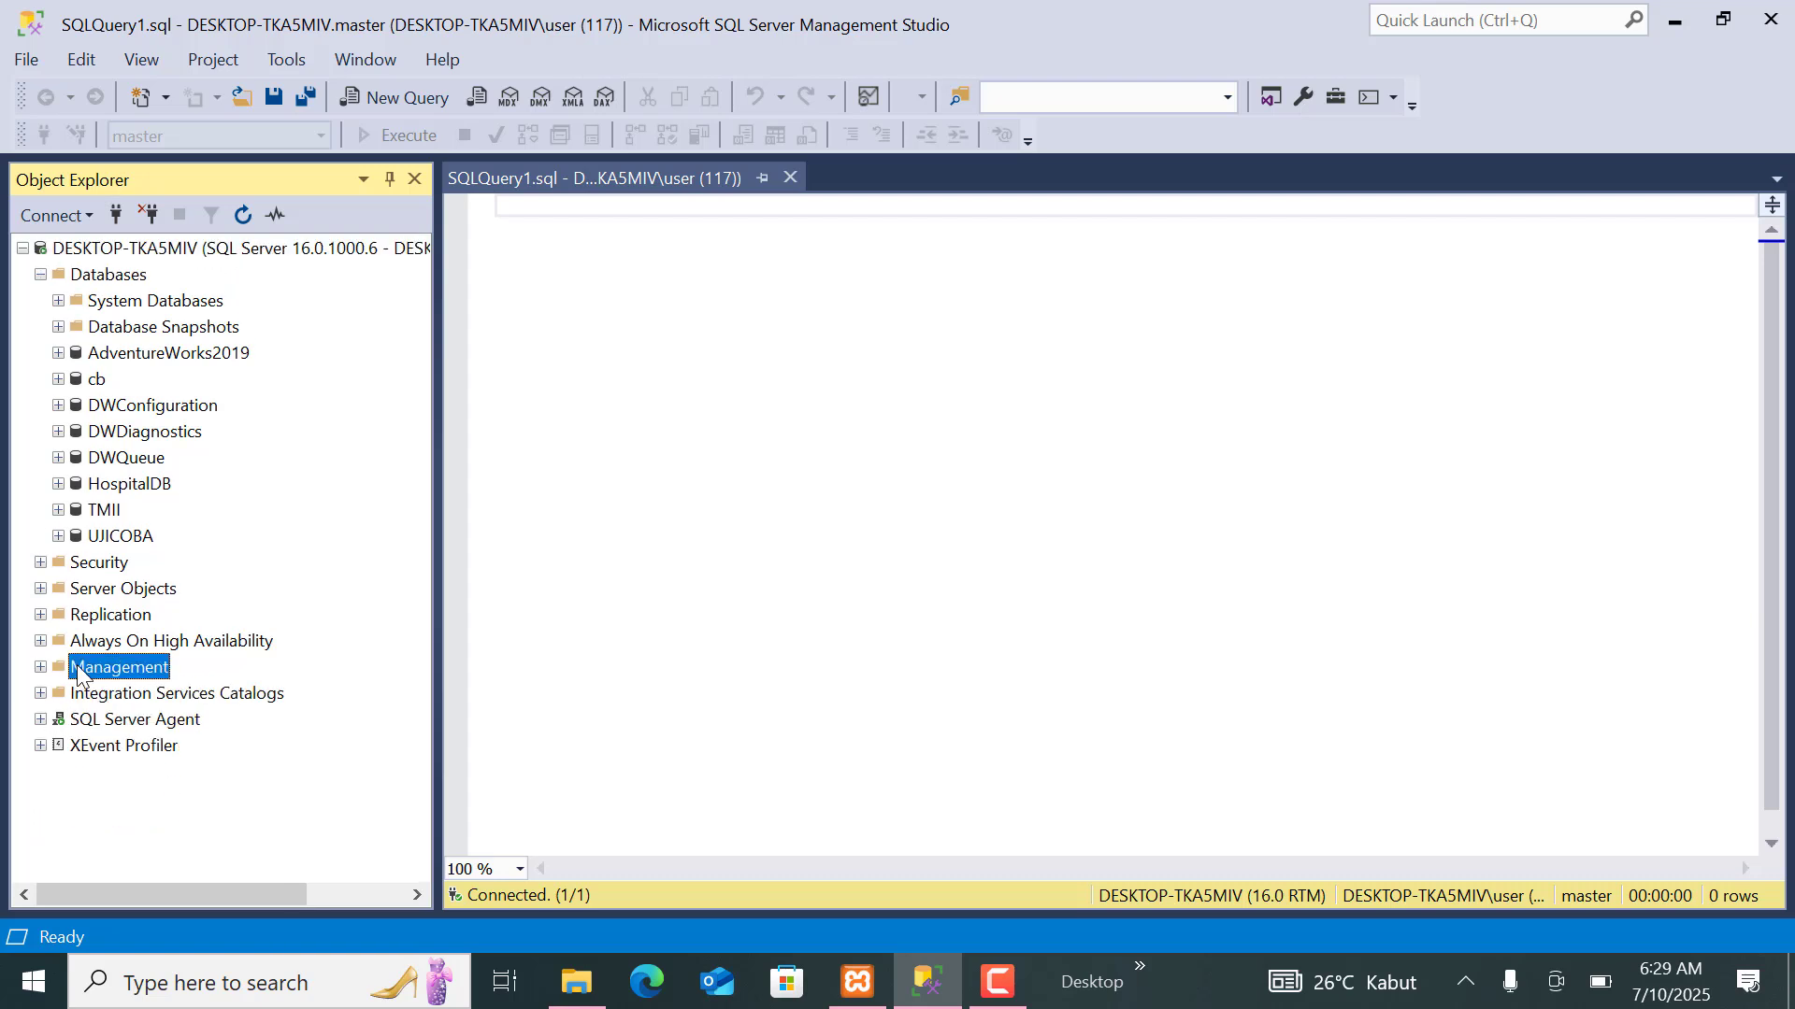
left_click(41, 668)
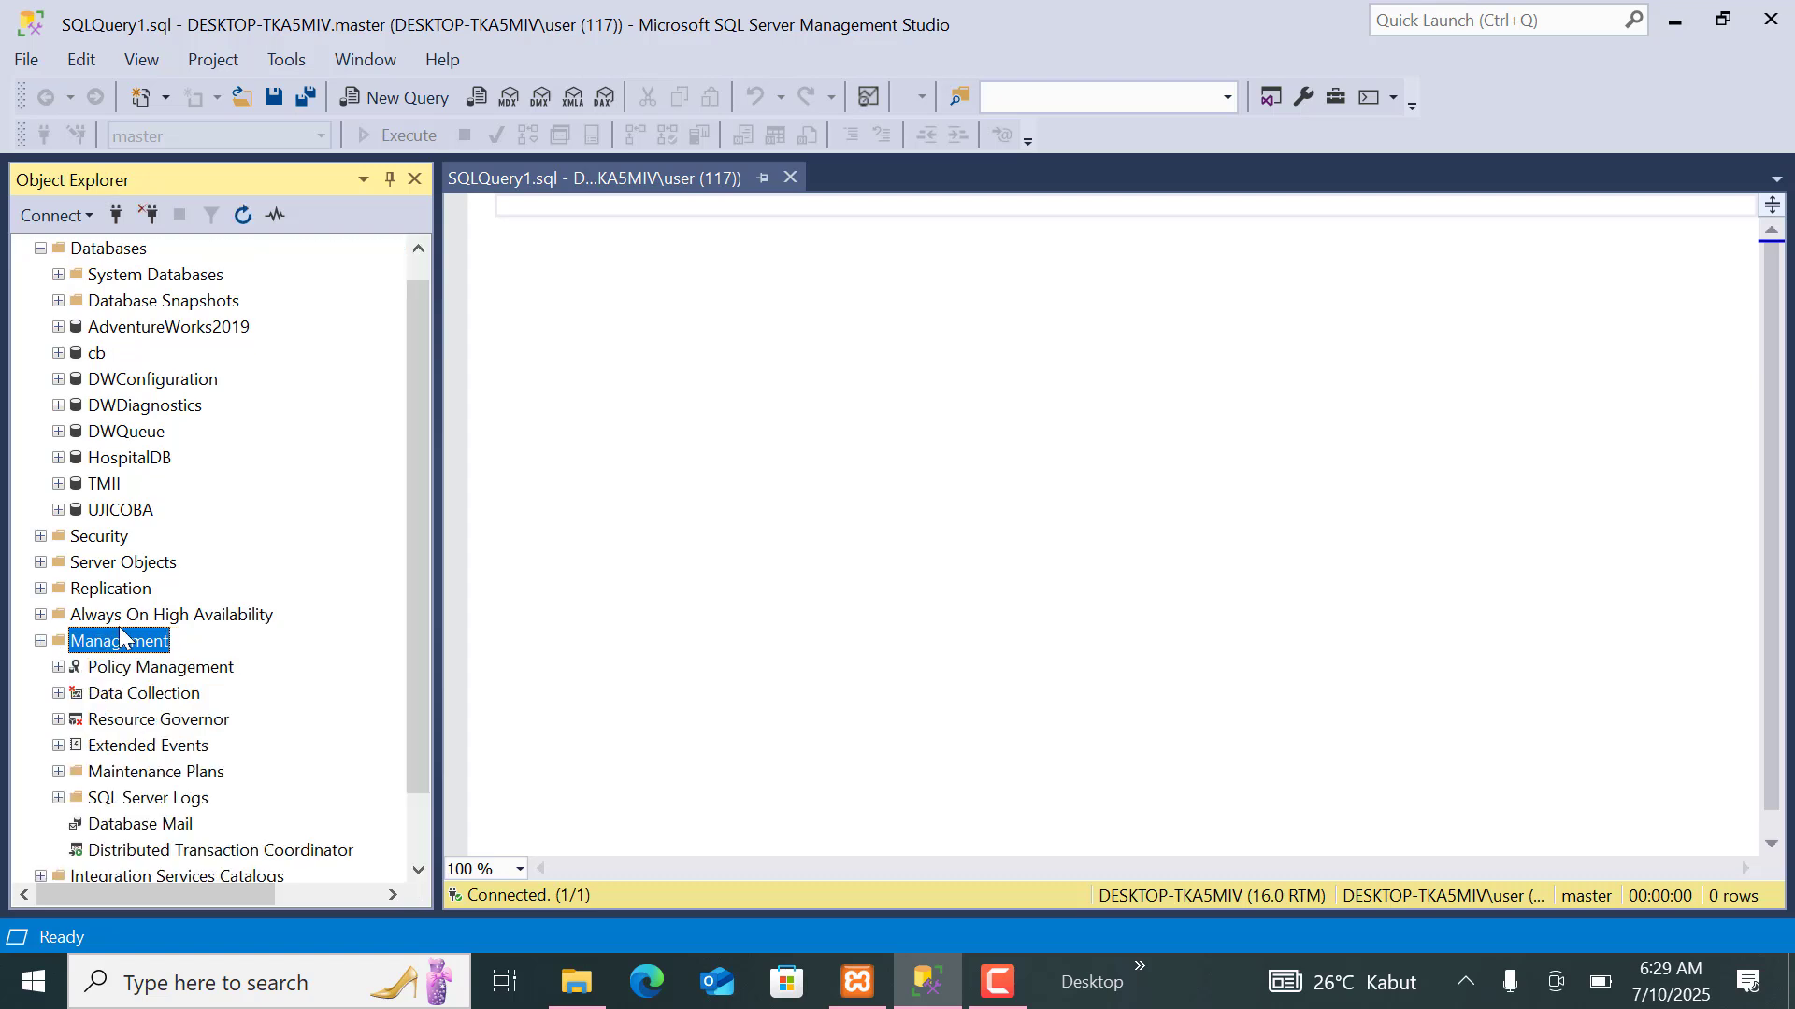
right_click(128, 780)
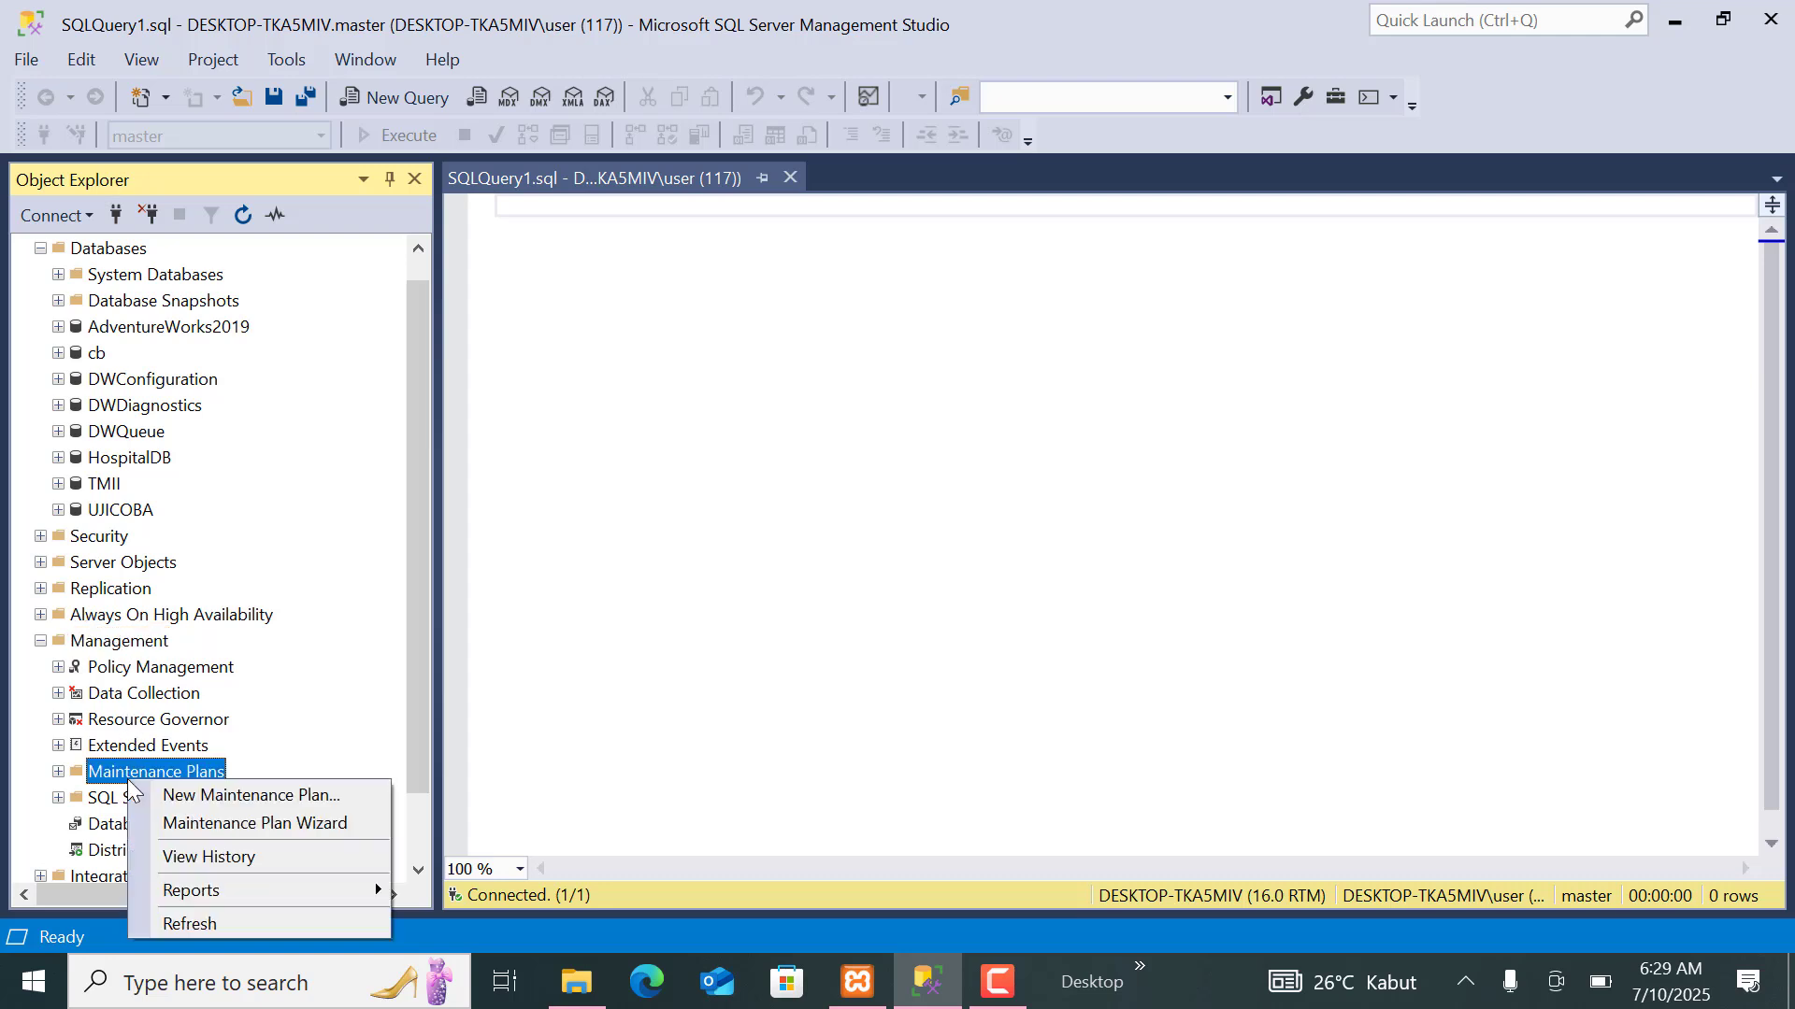
left_click(208, 827)
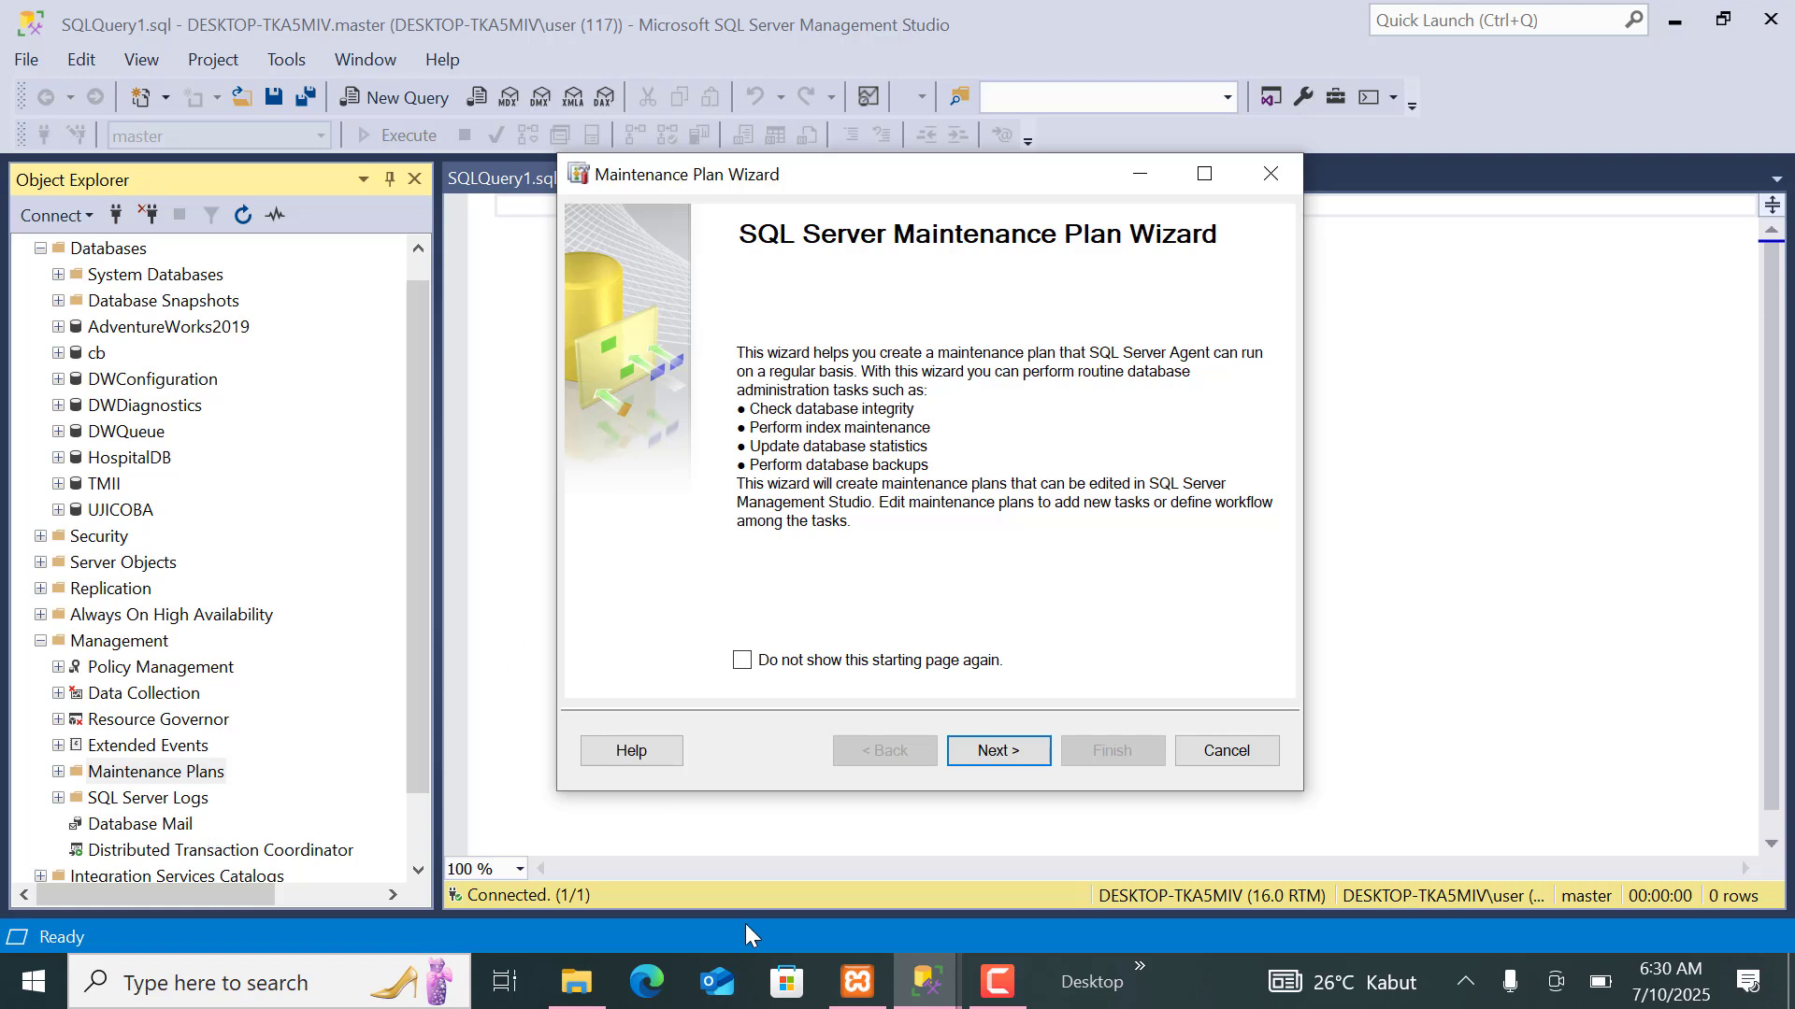
left_click(997, 751)
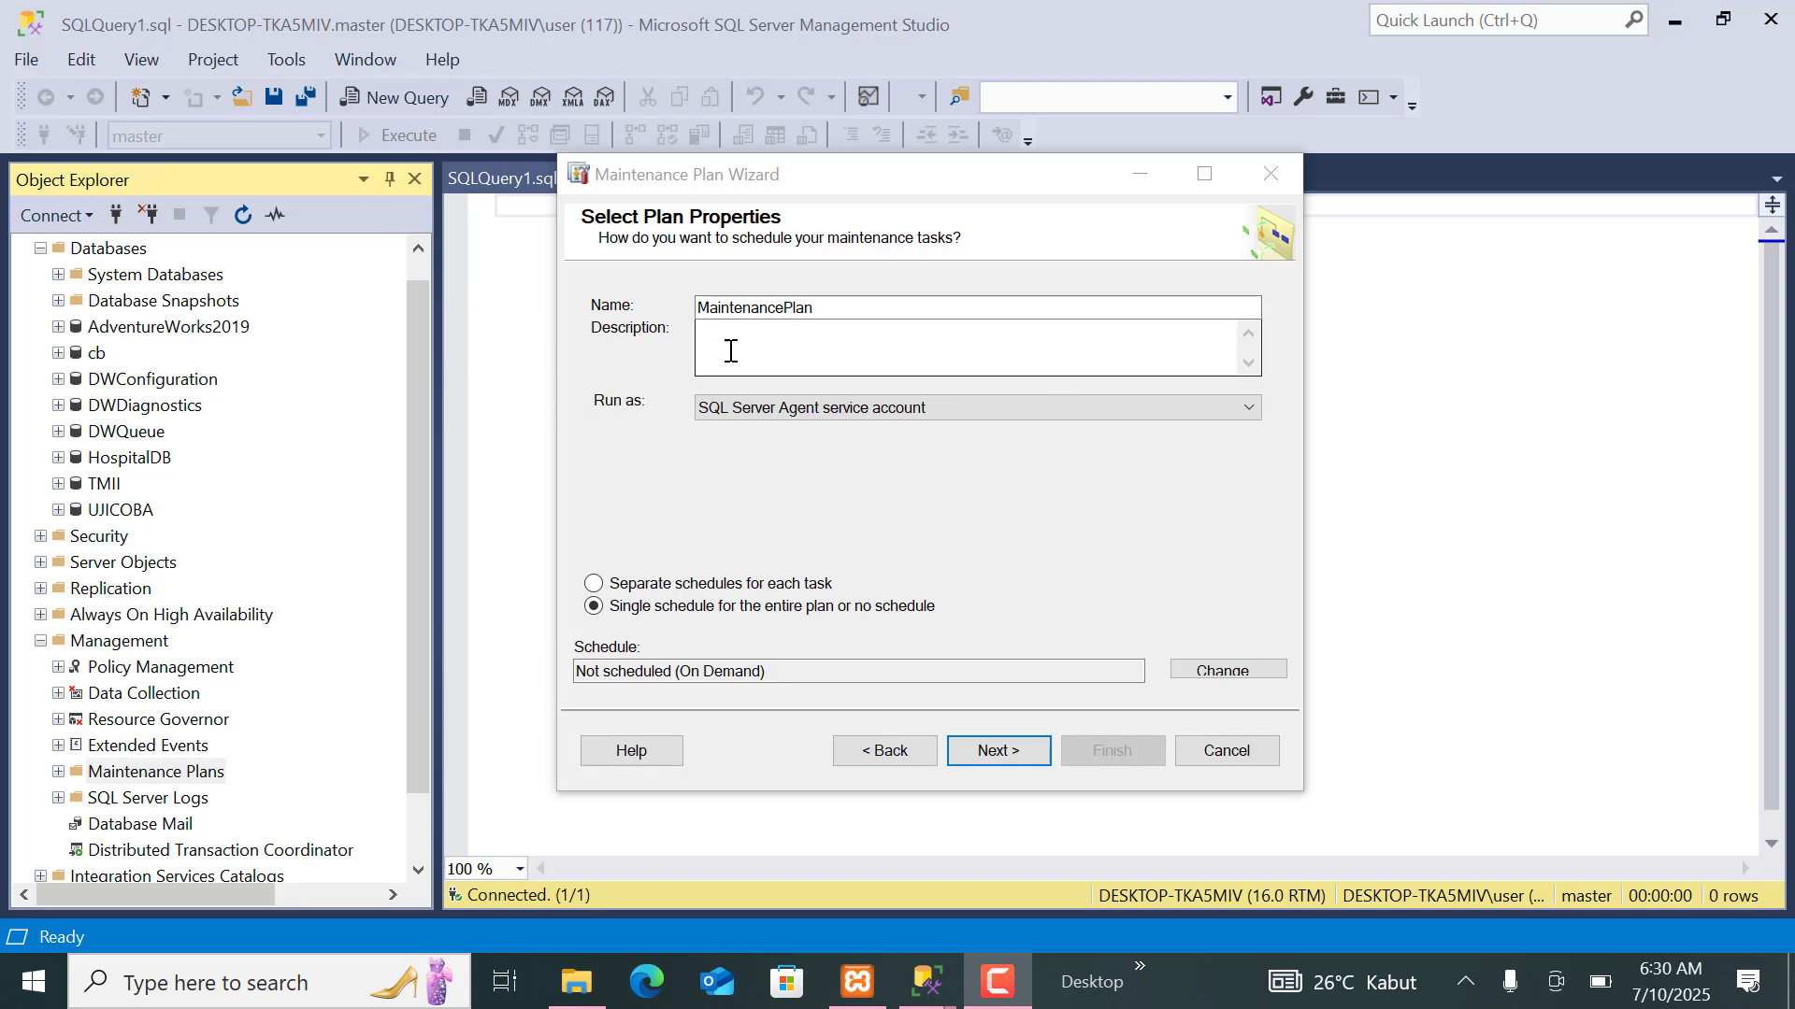
Name the maintenance plan Backuprutin.
left_click(842, 308)
double_click(842, 309)
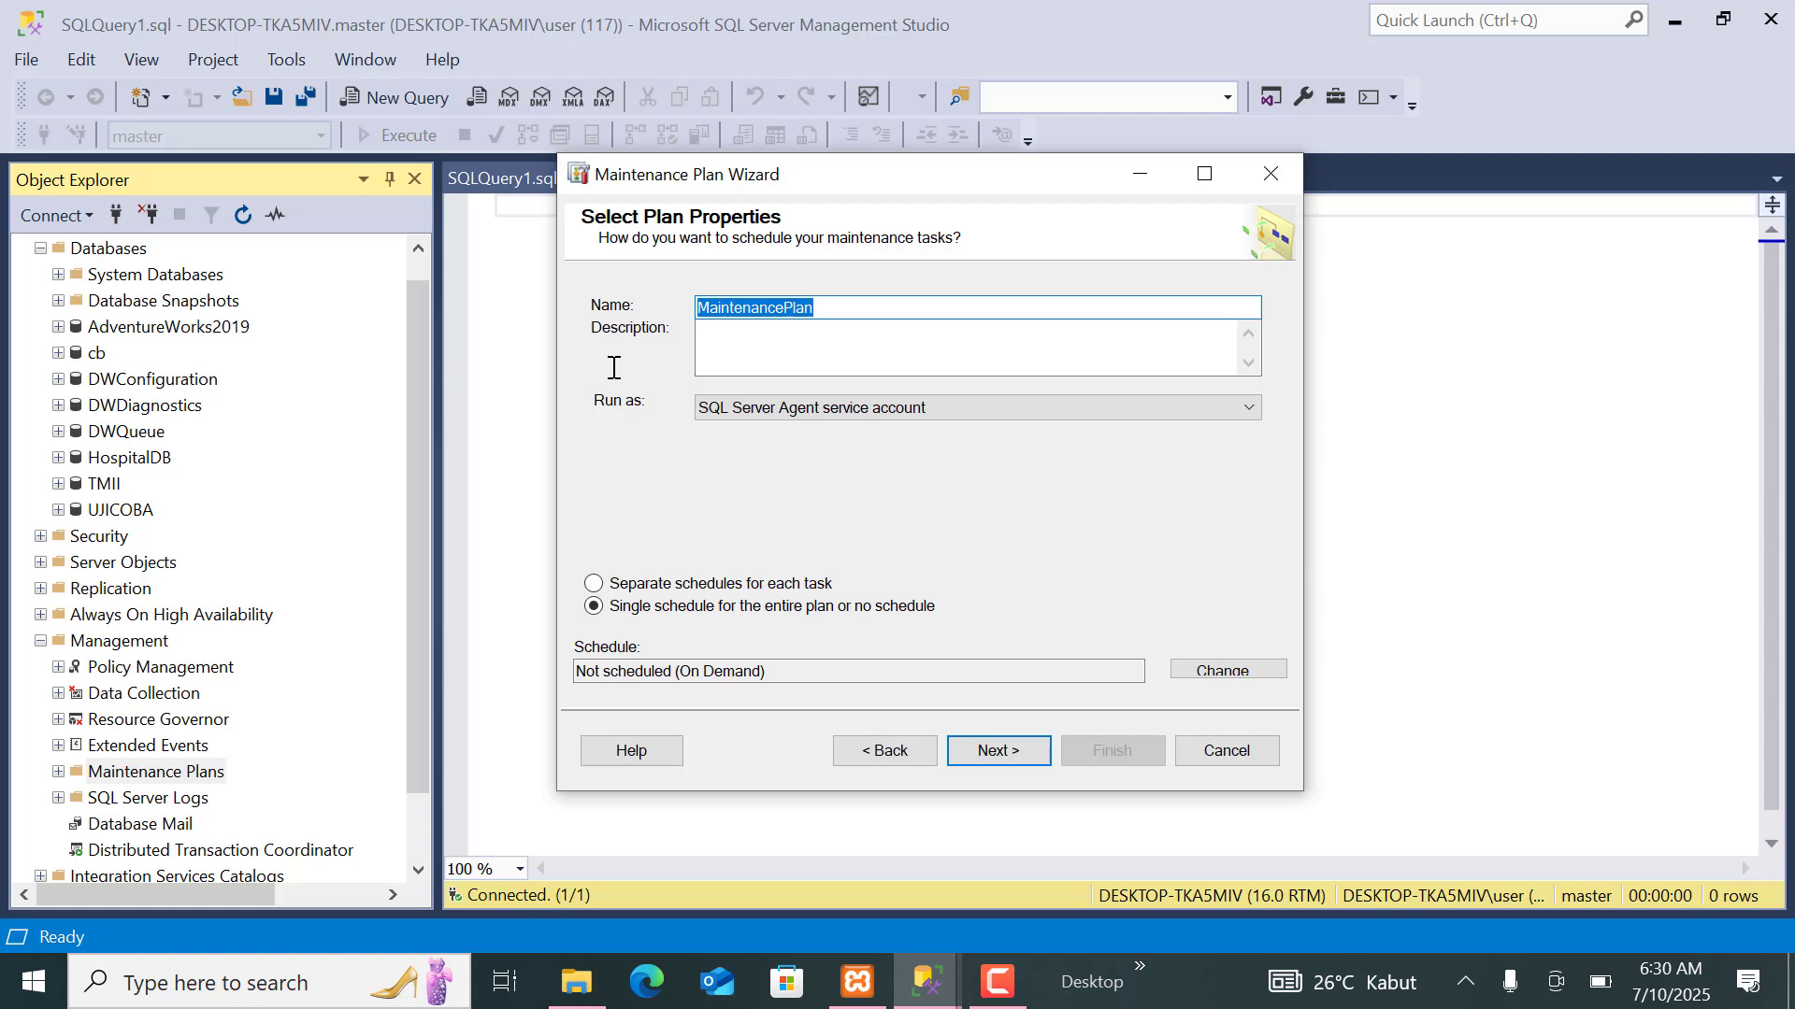
type("Back")
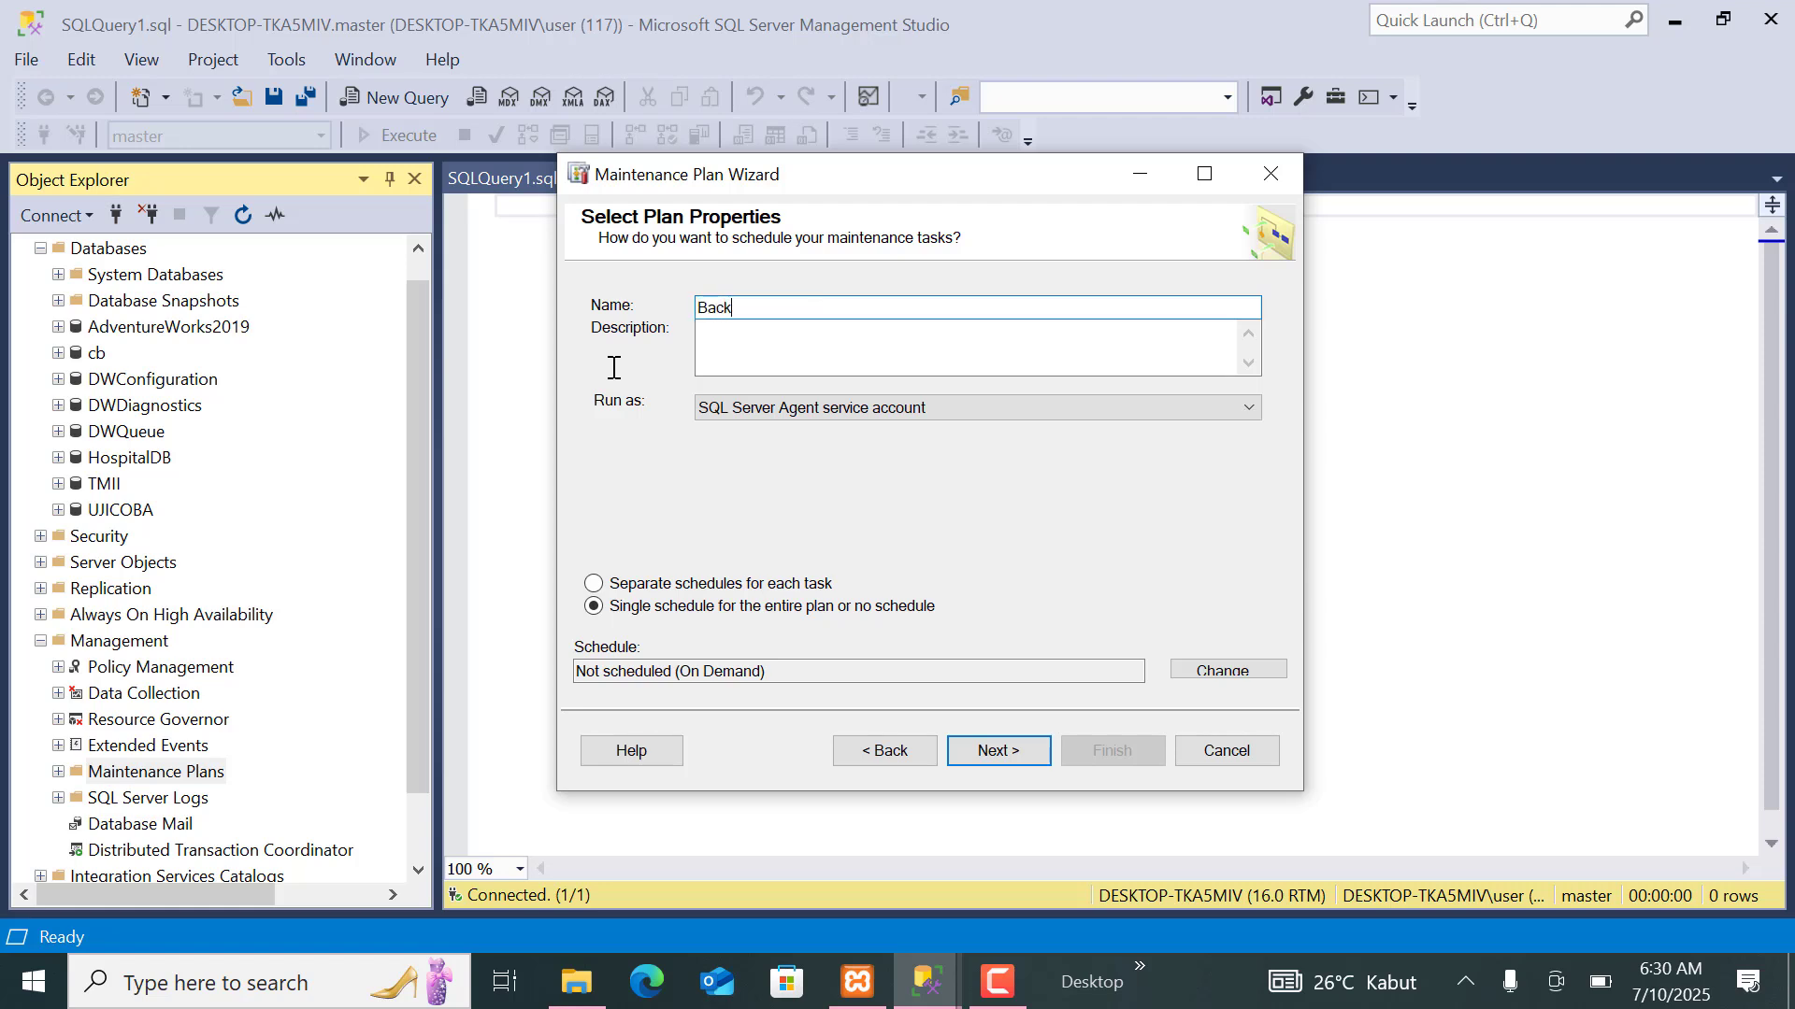
type("up")
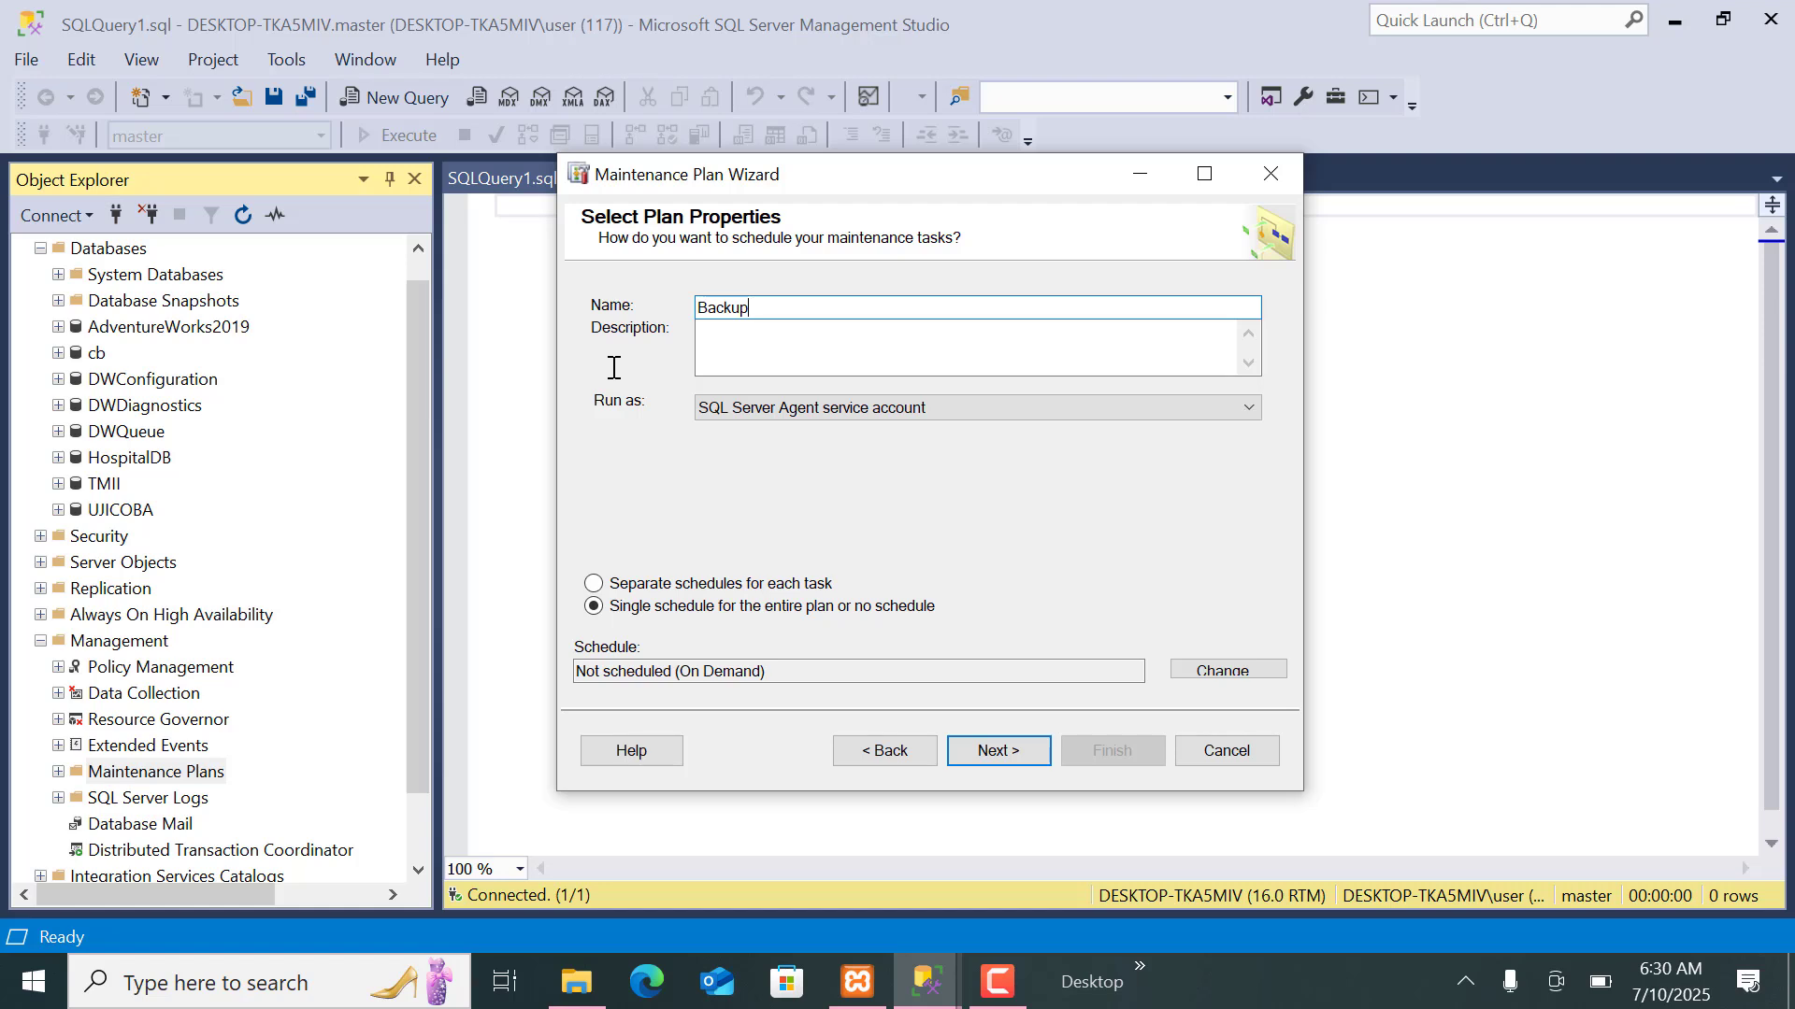
type("rutin")
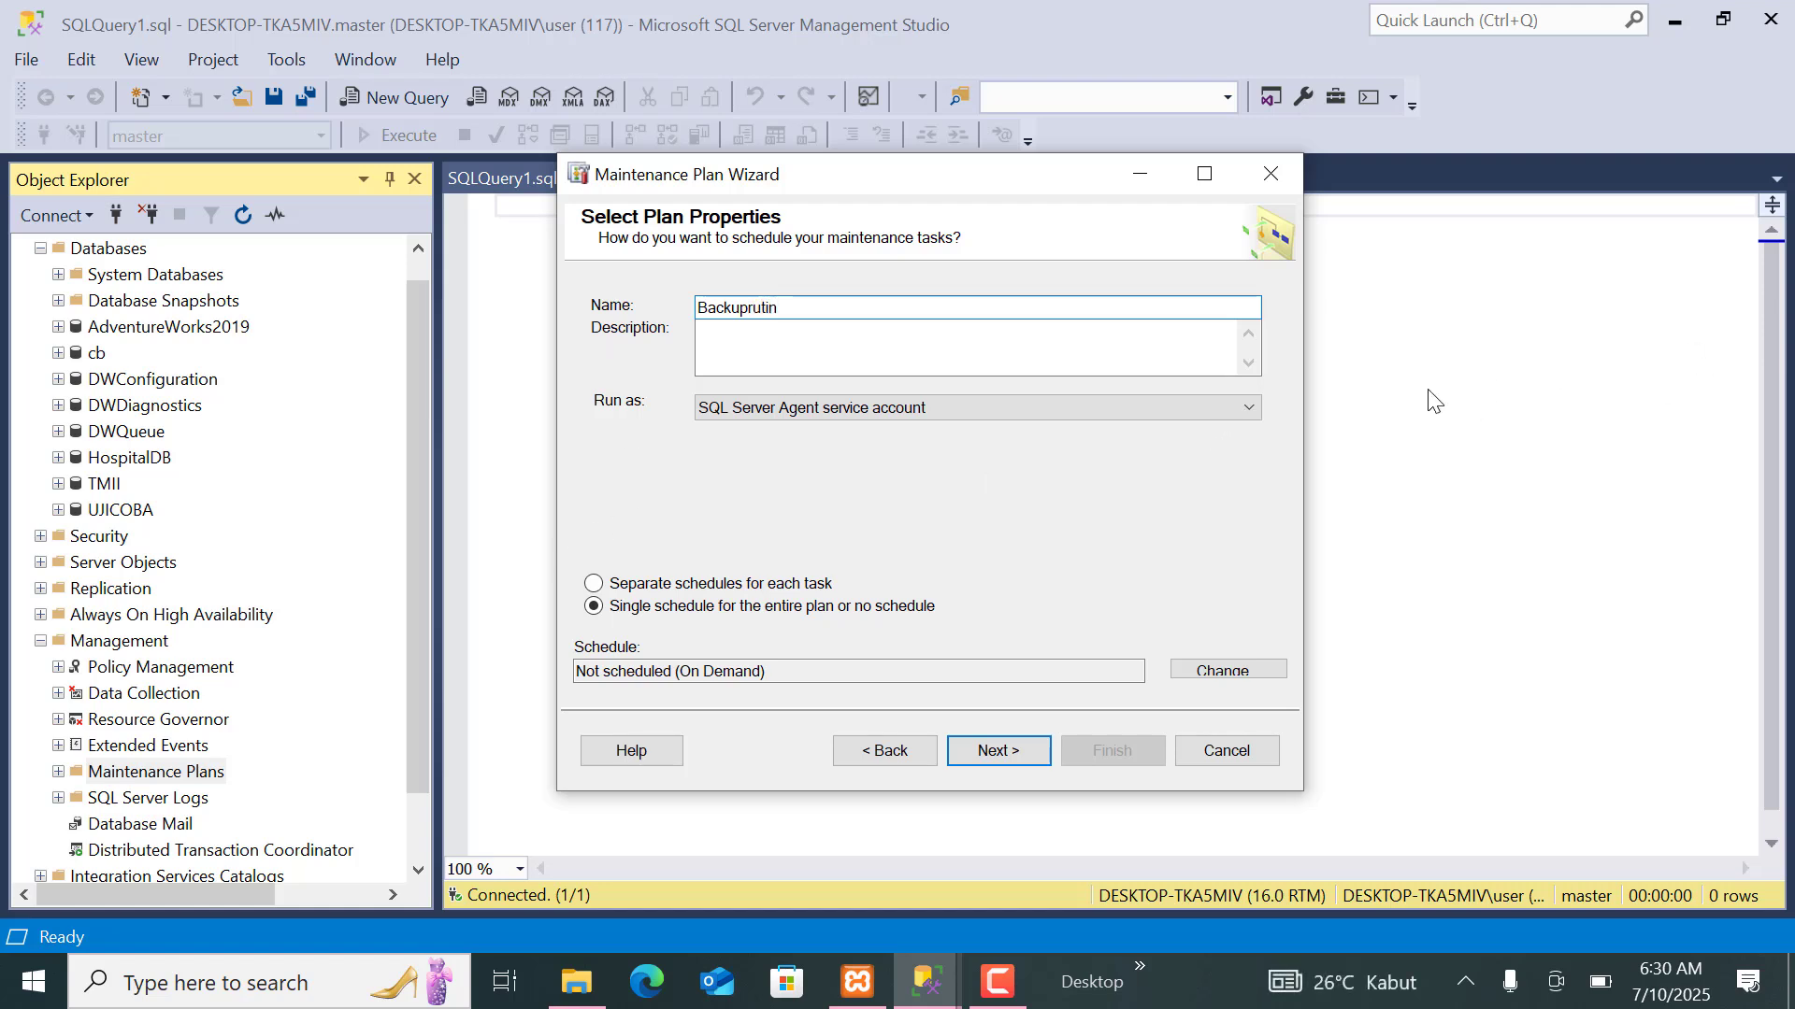
left_click(1343, 411)
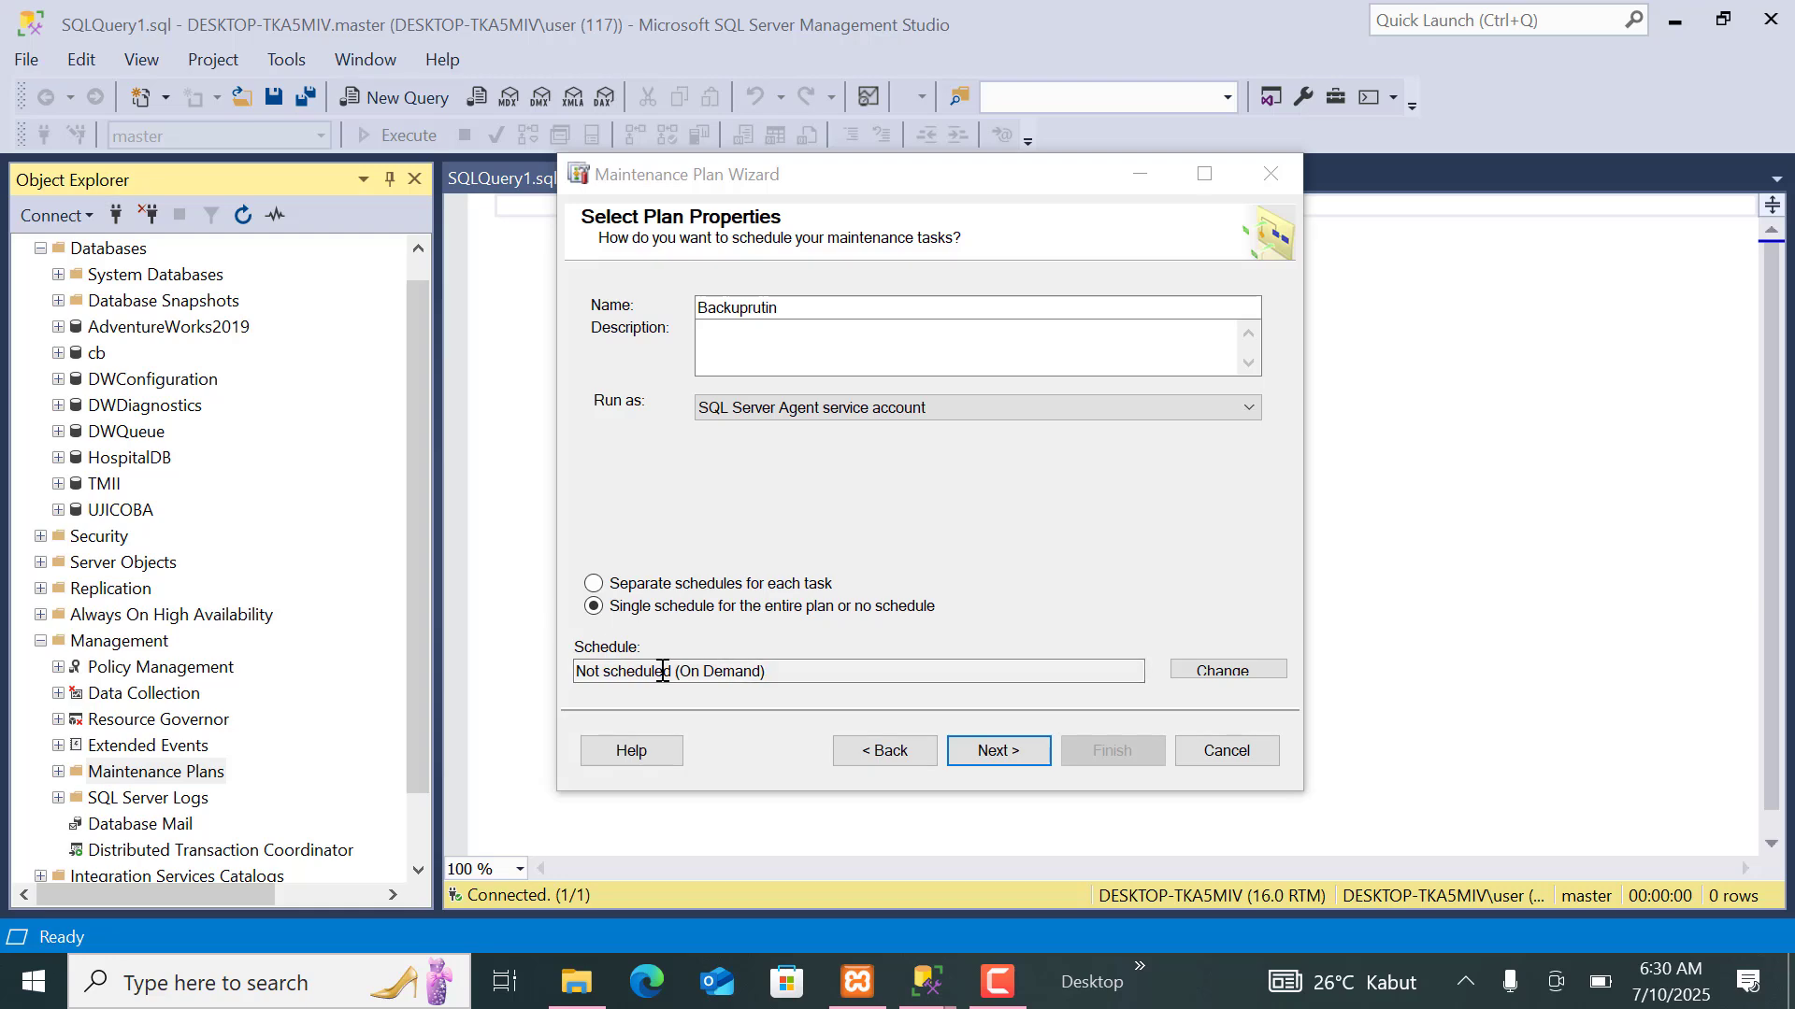
Open the schedule settings for the entire plan and choose Recurring as the schedule type.
left_click(1227, 672)
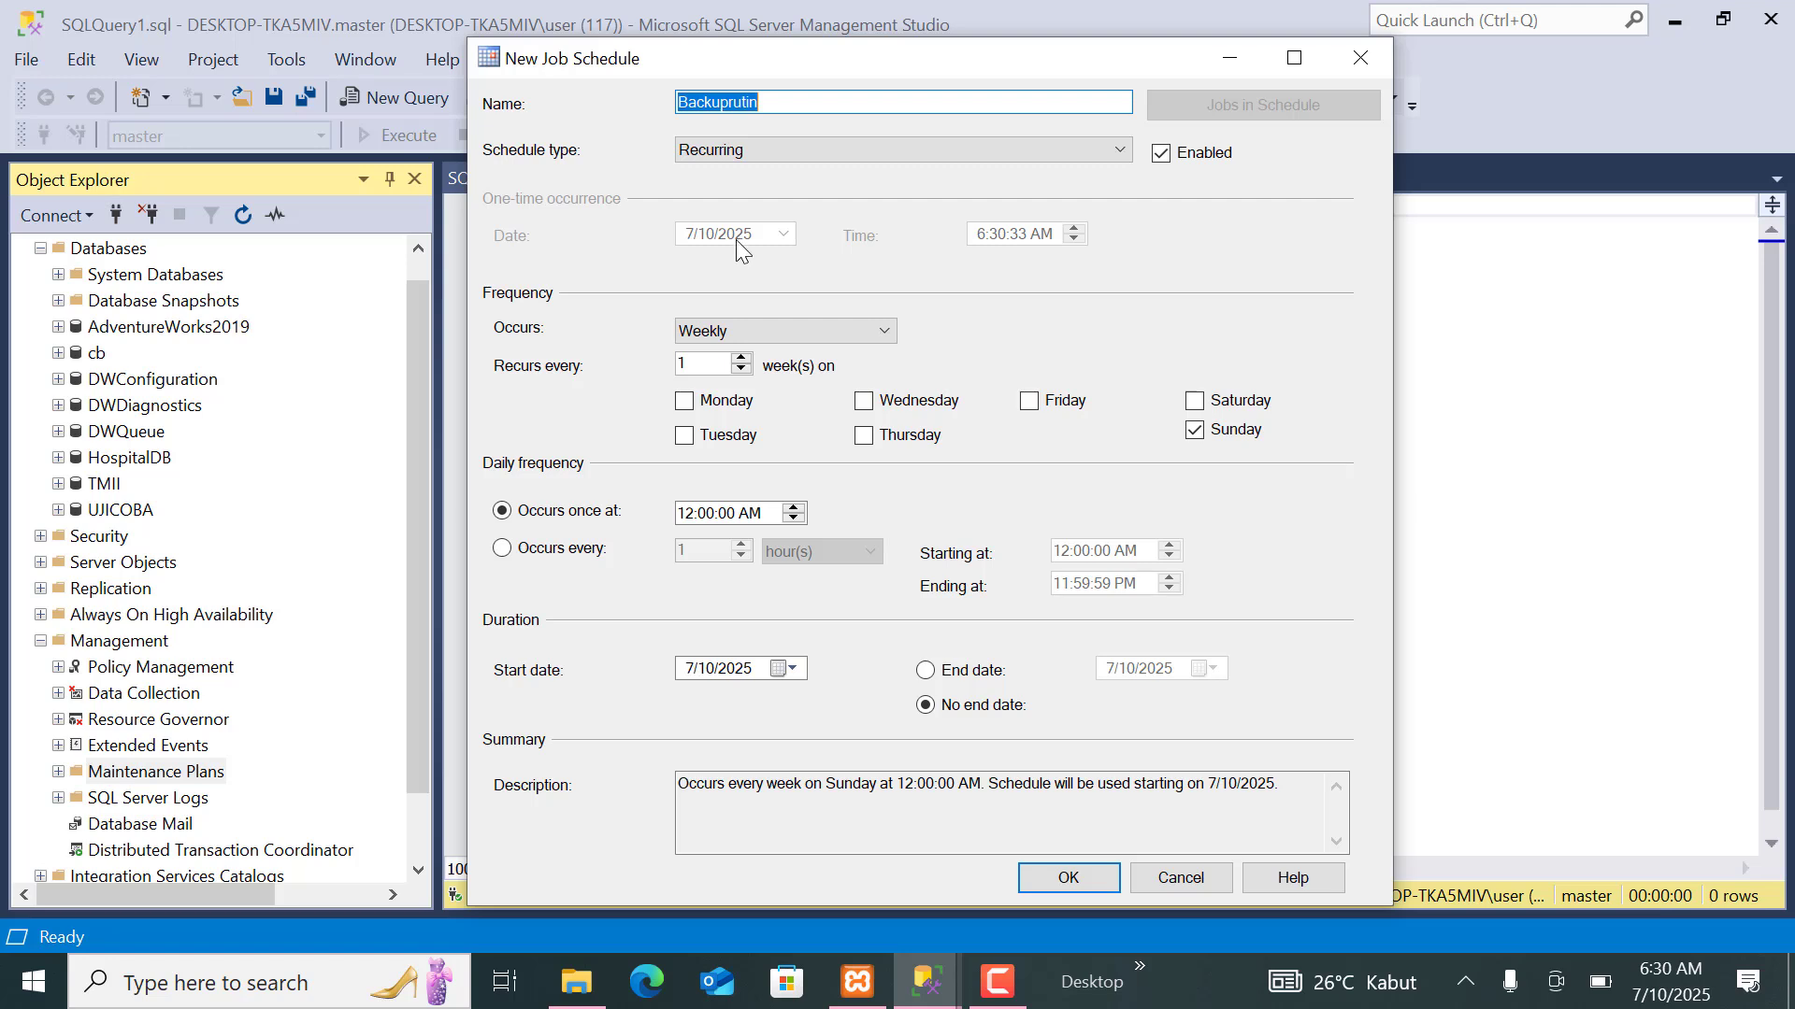
left_click(785, 149)
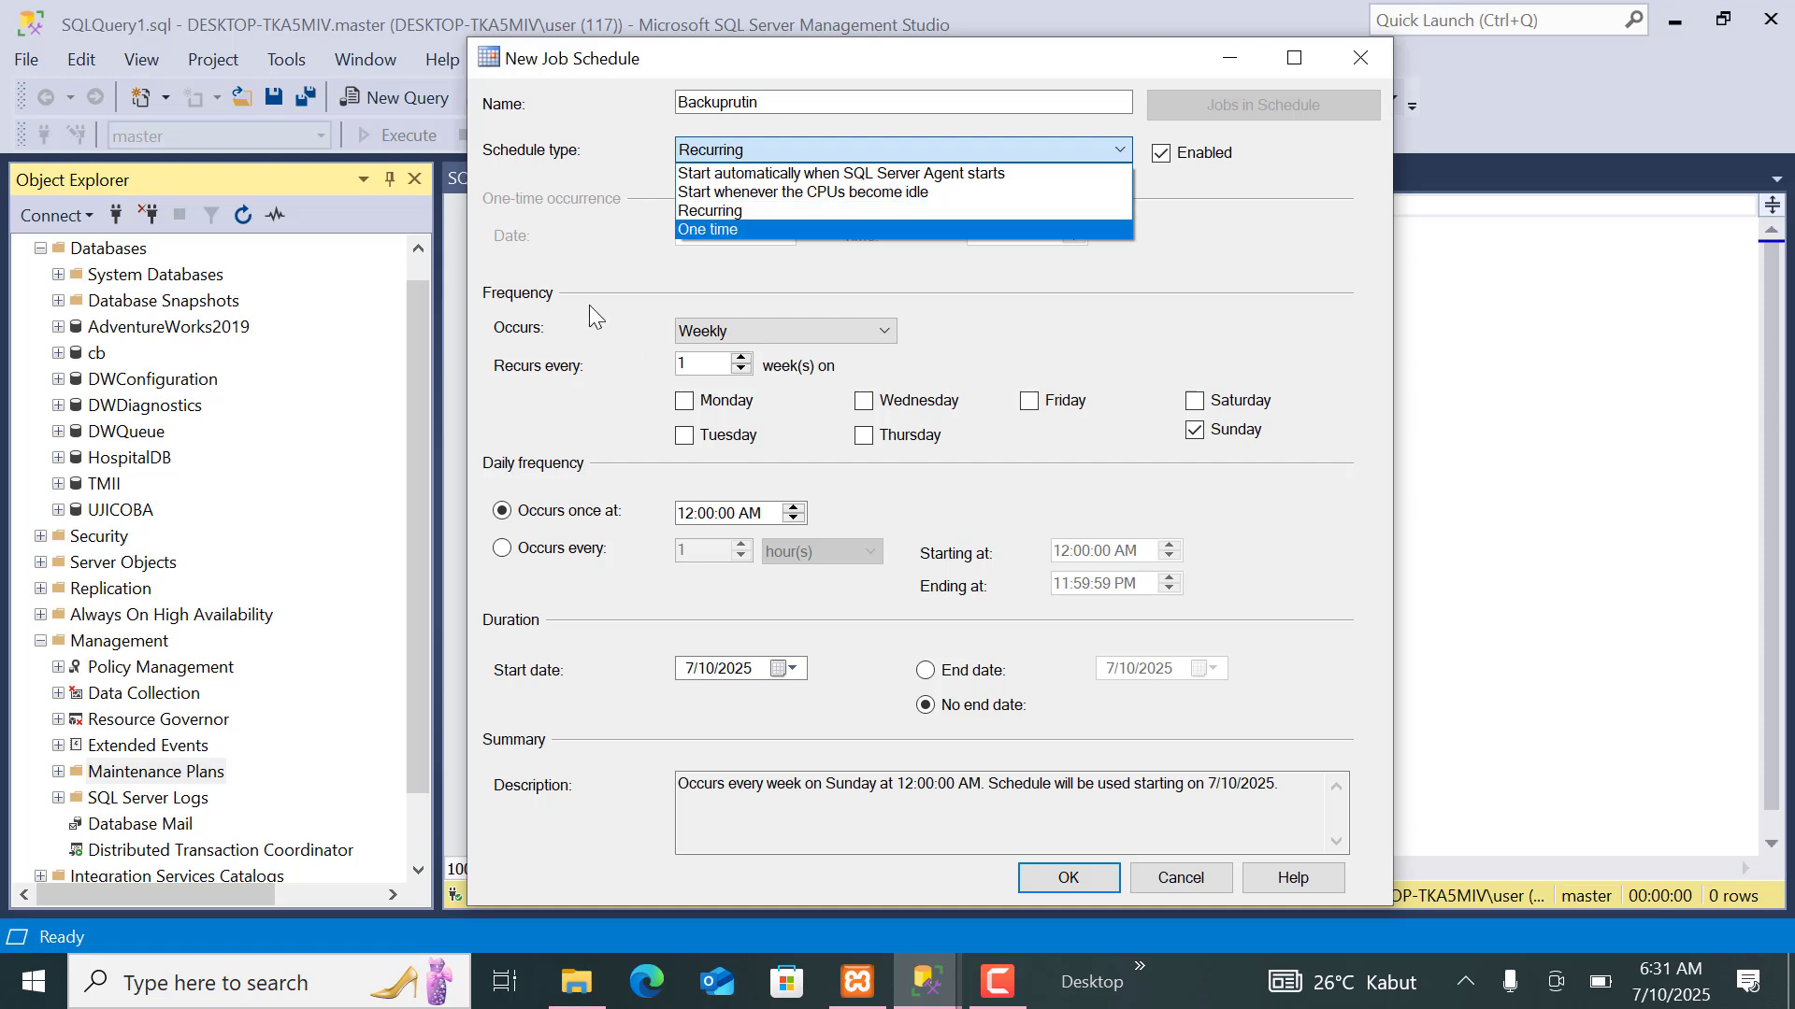
left_click(686, 219)
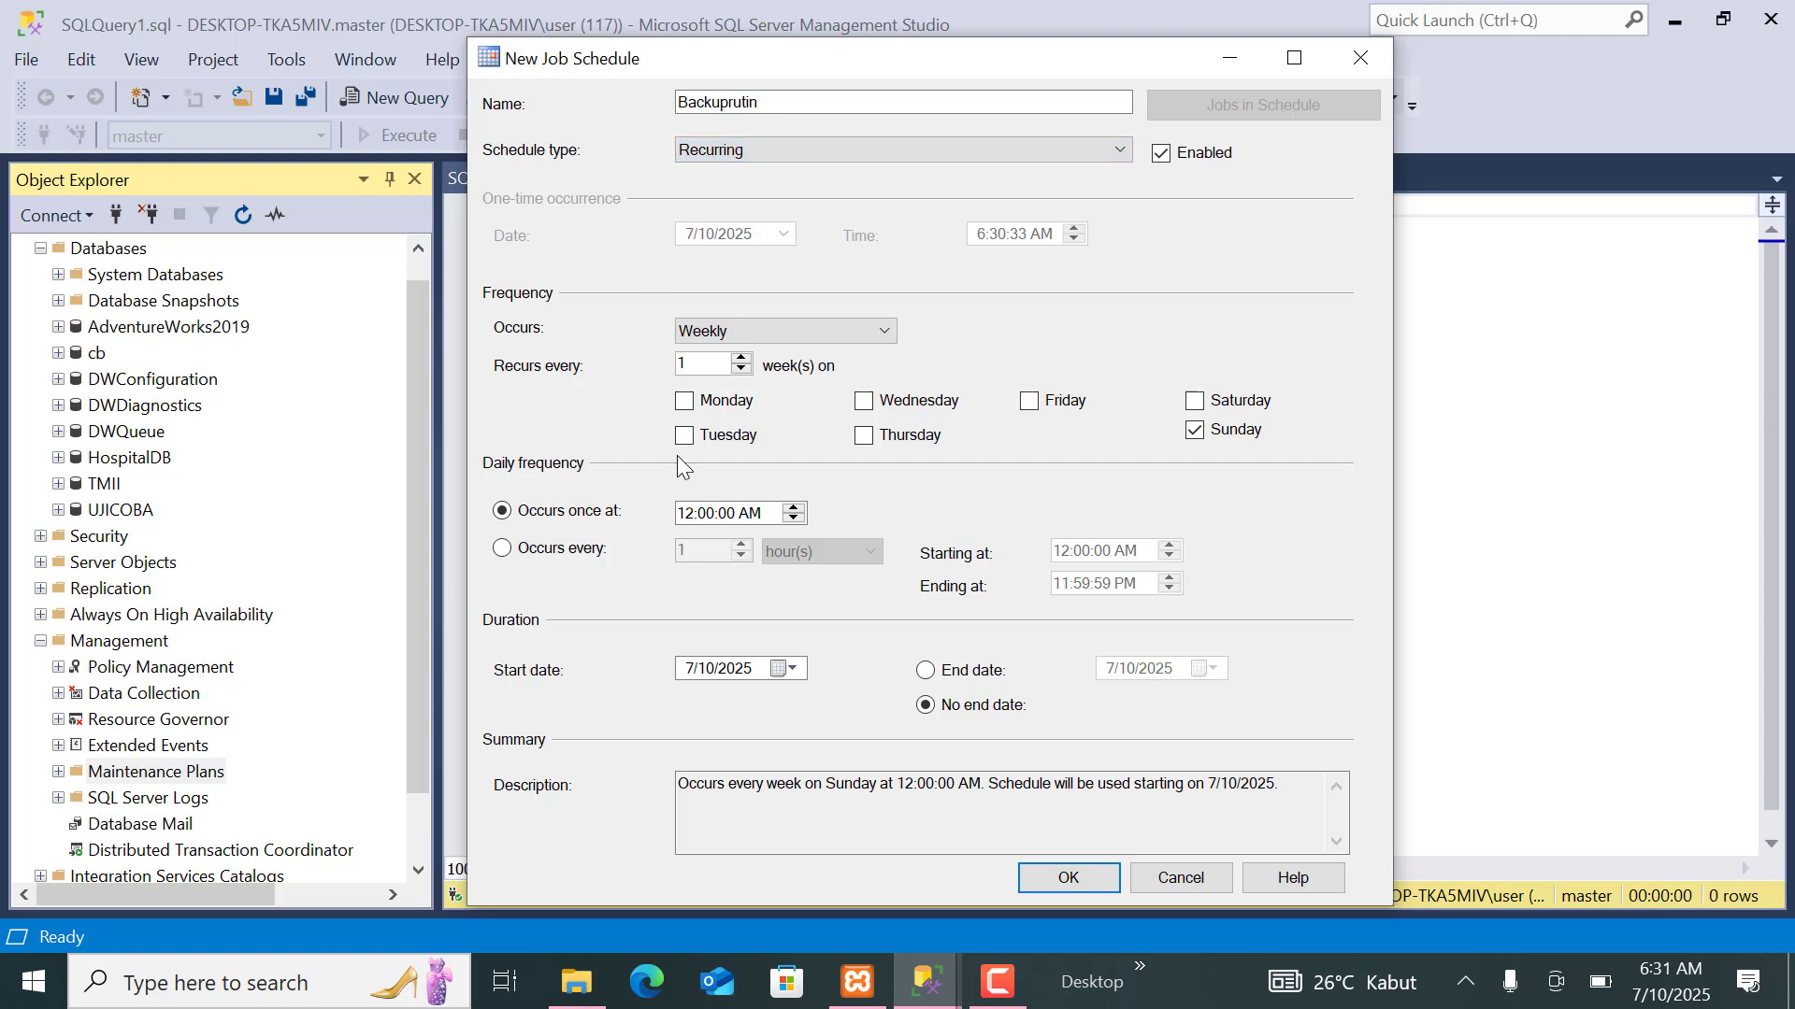
left_click(691, 151)
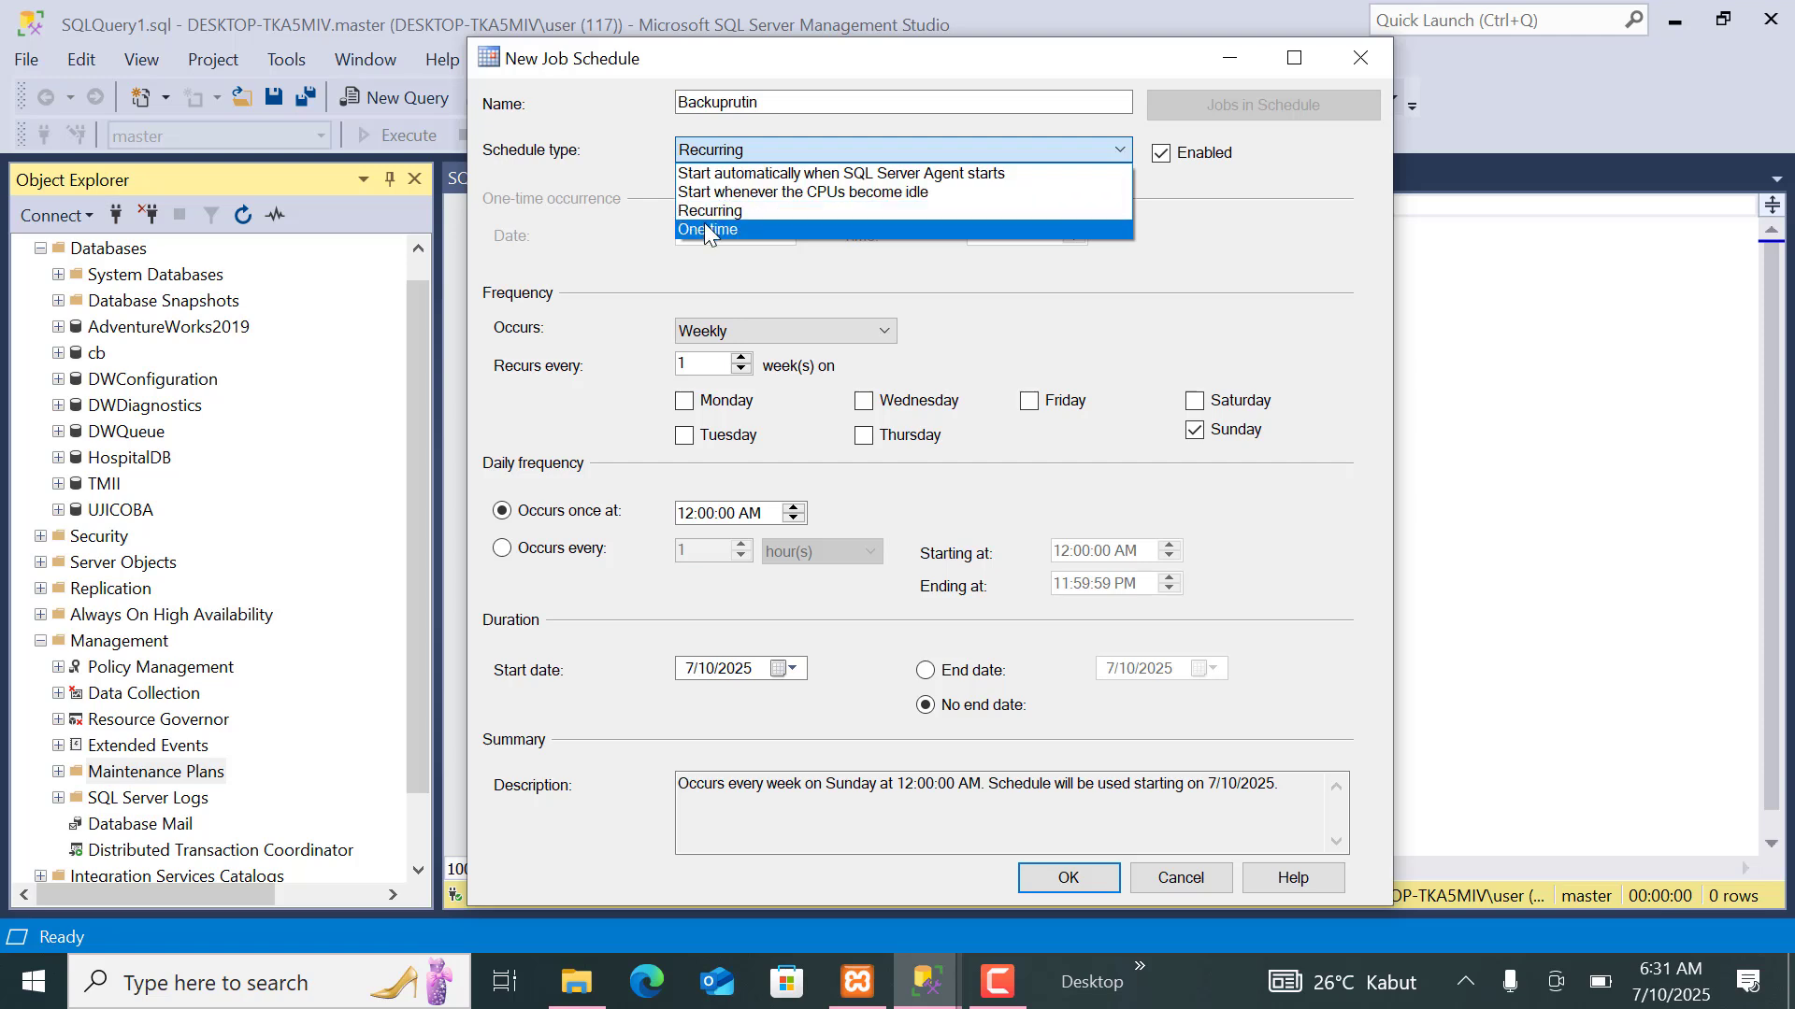
left_click(704, 228)
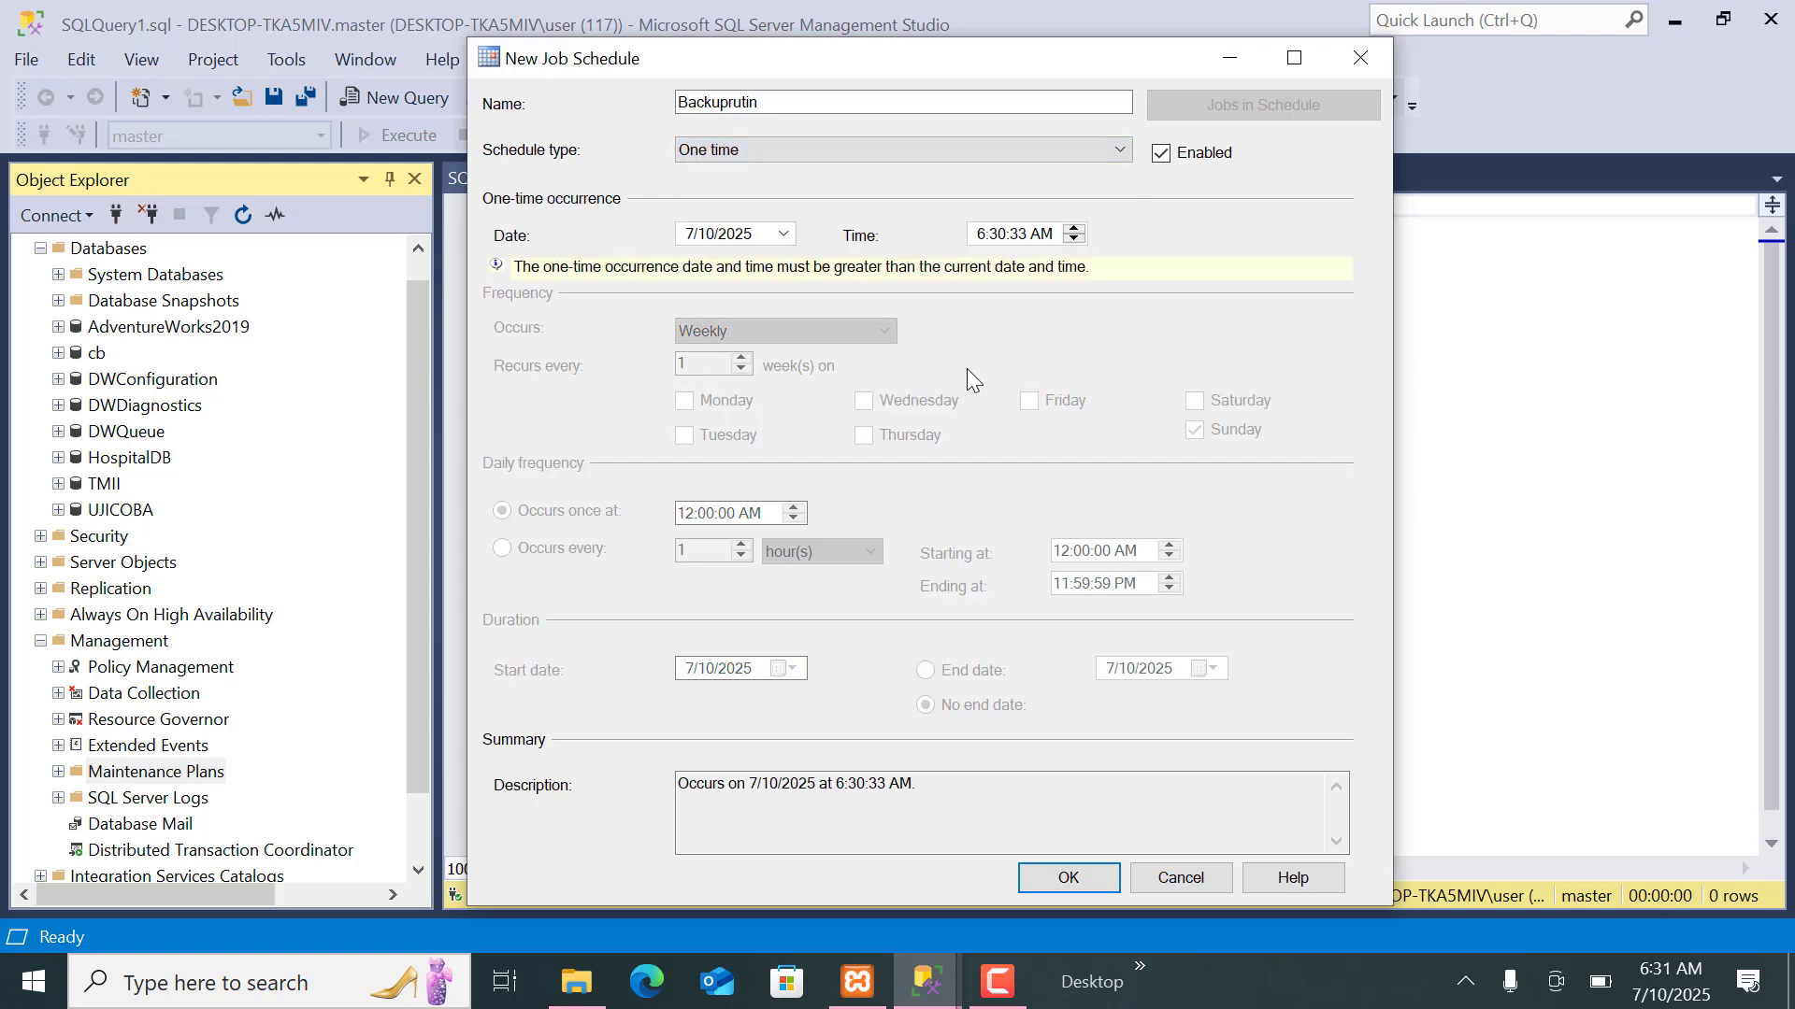
left_click(692, 237)
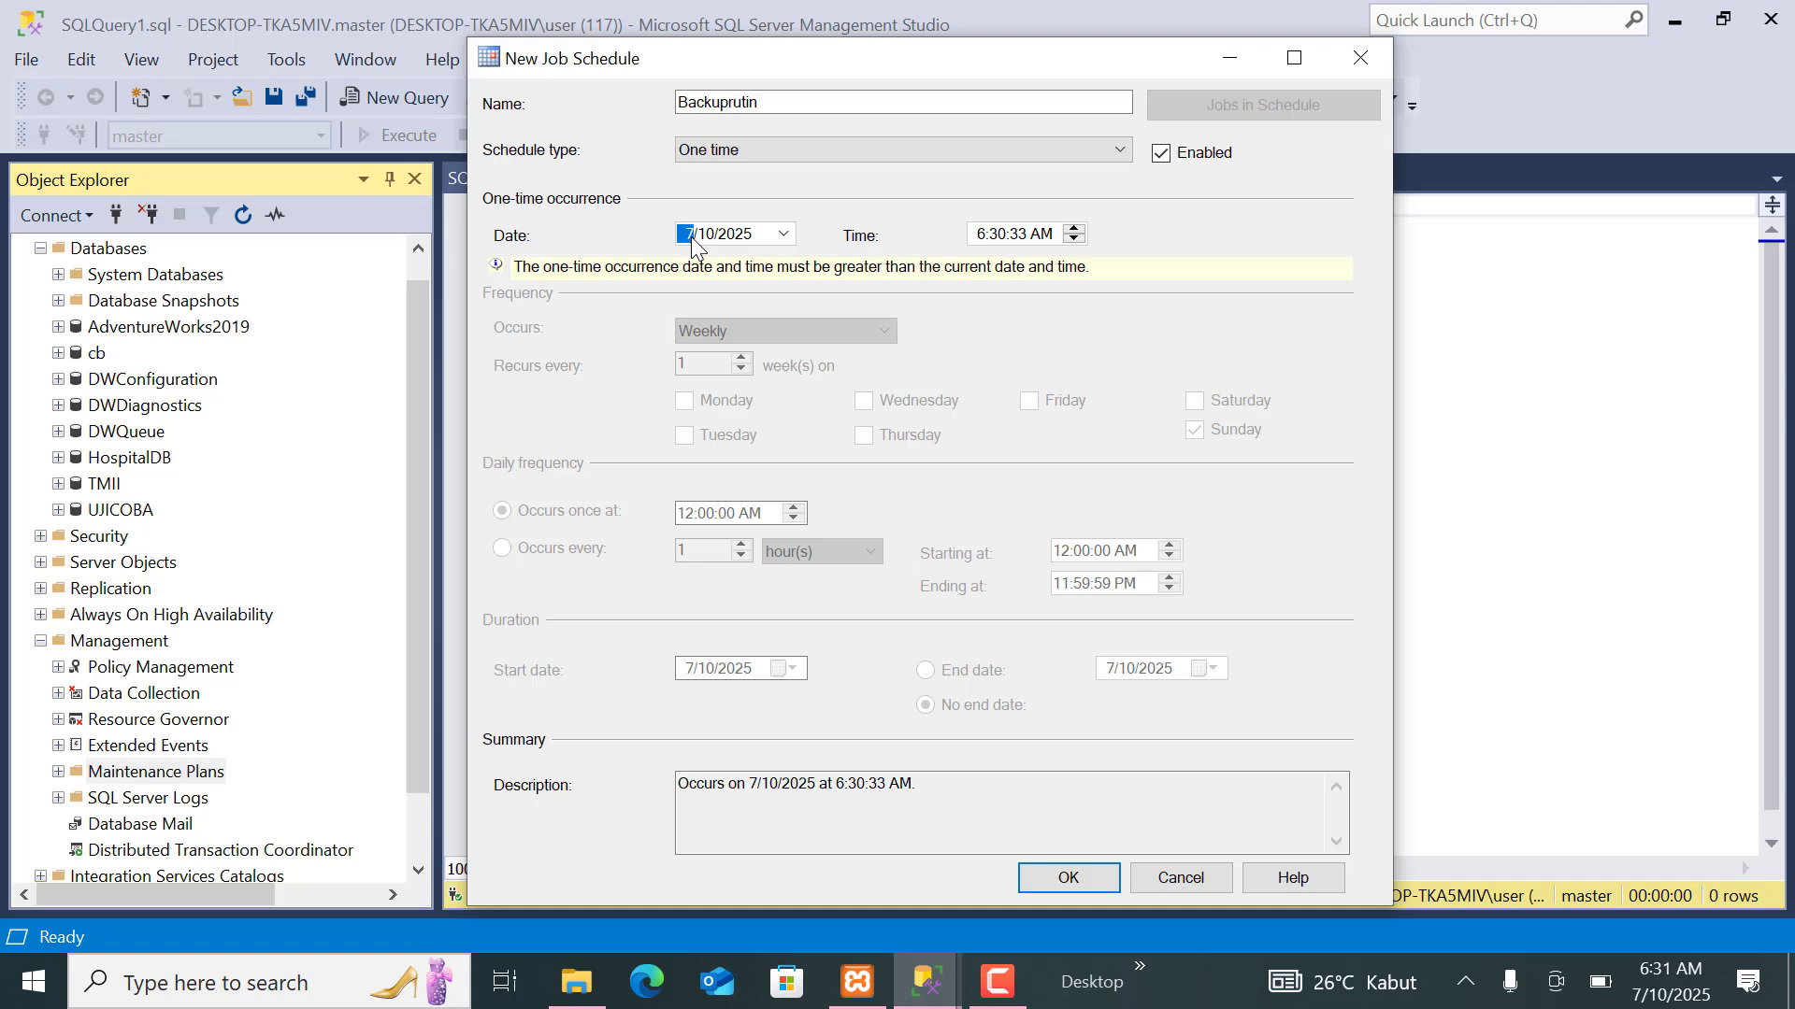
left_click(737, 153)
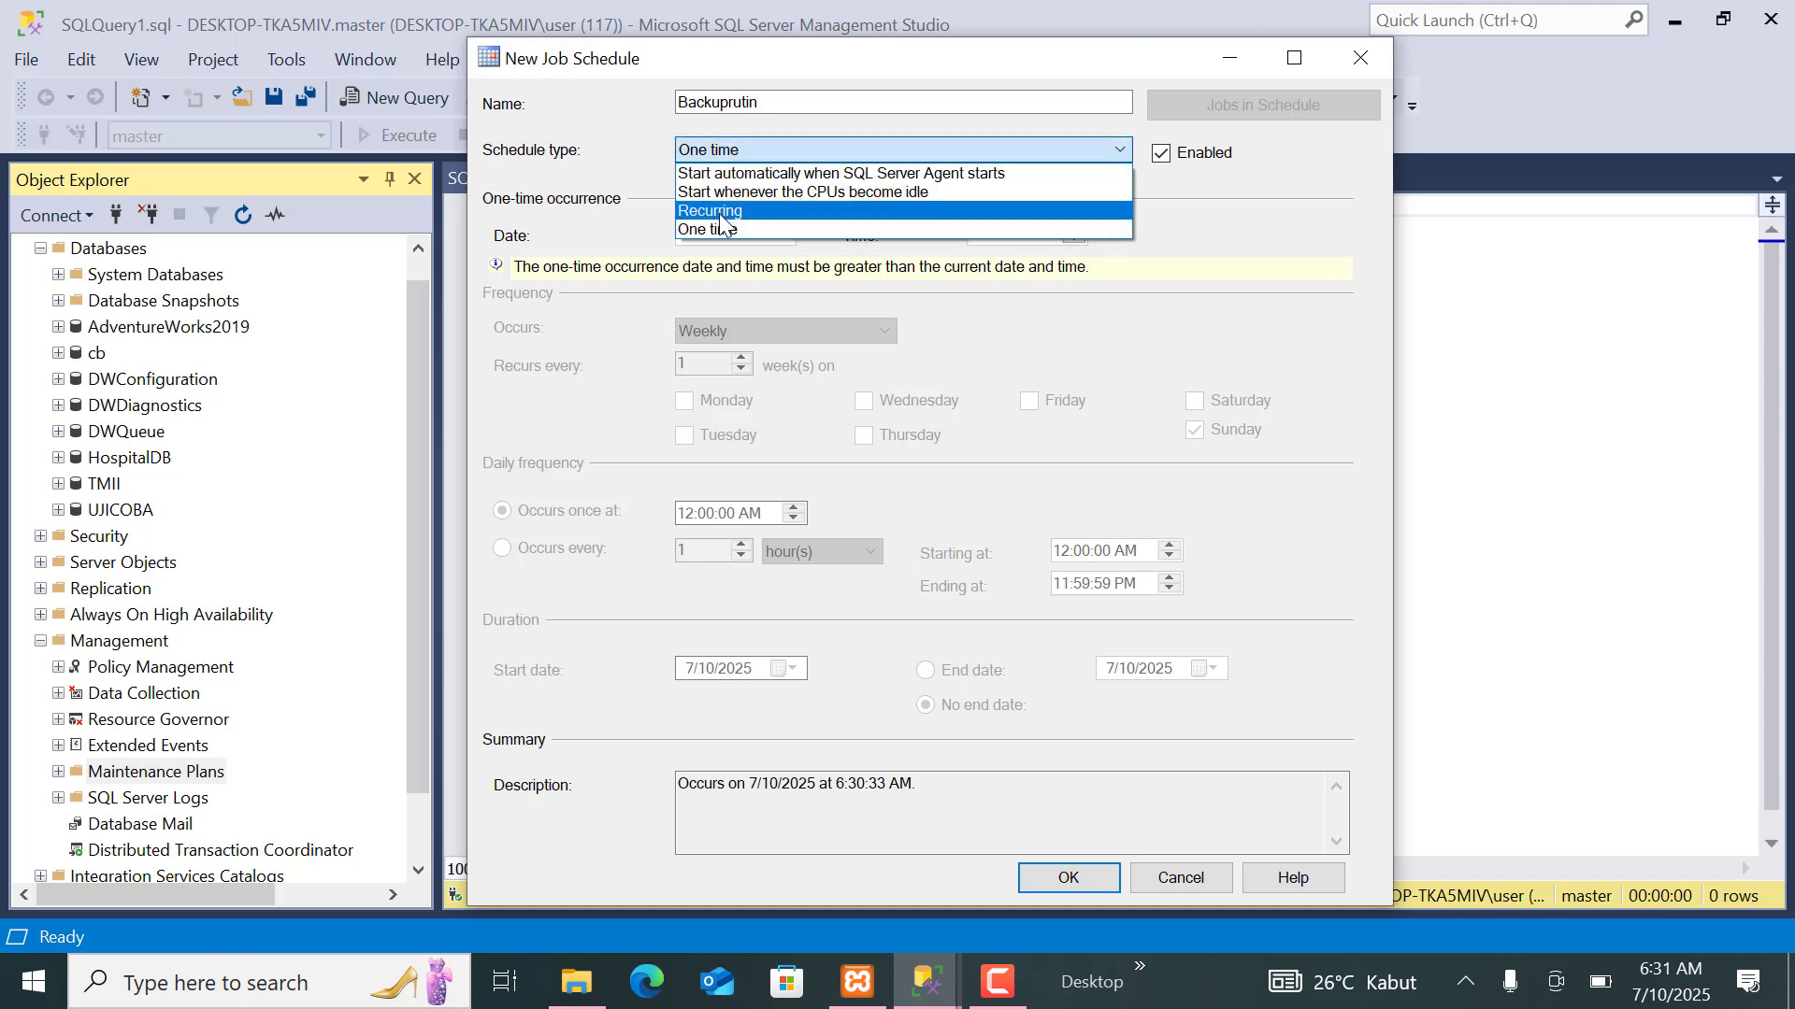
left_click(720, 213)
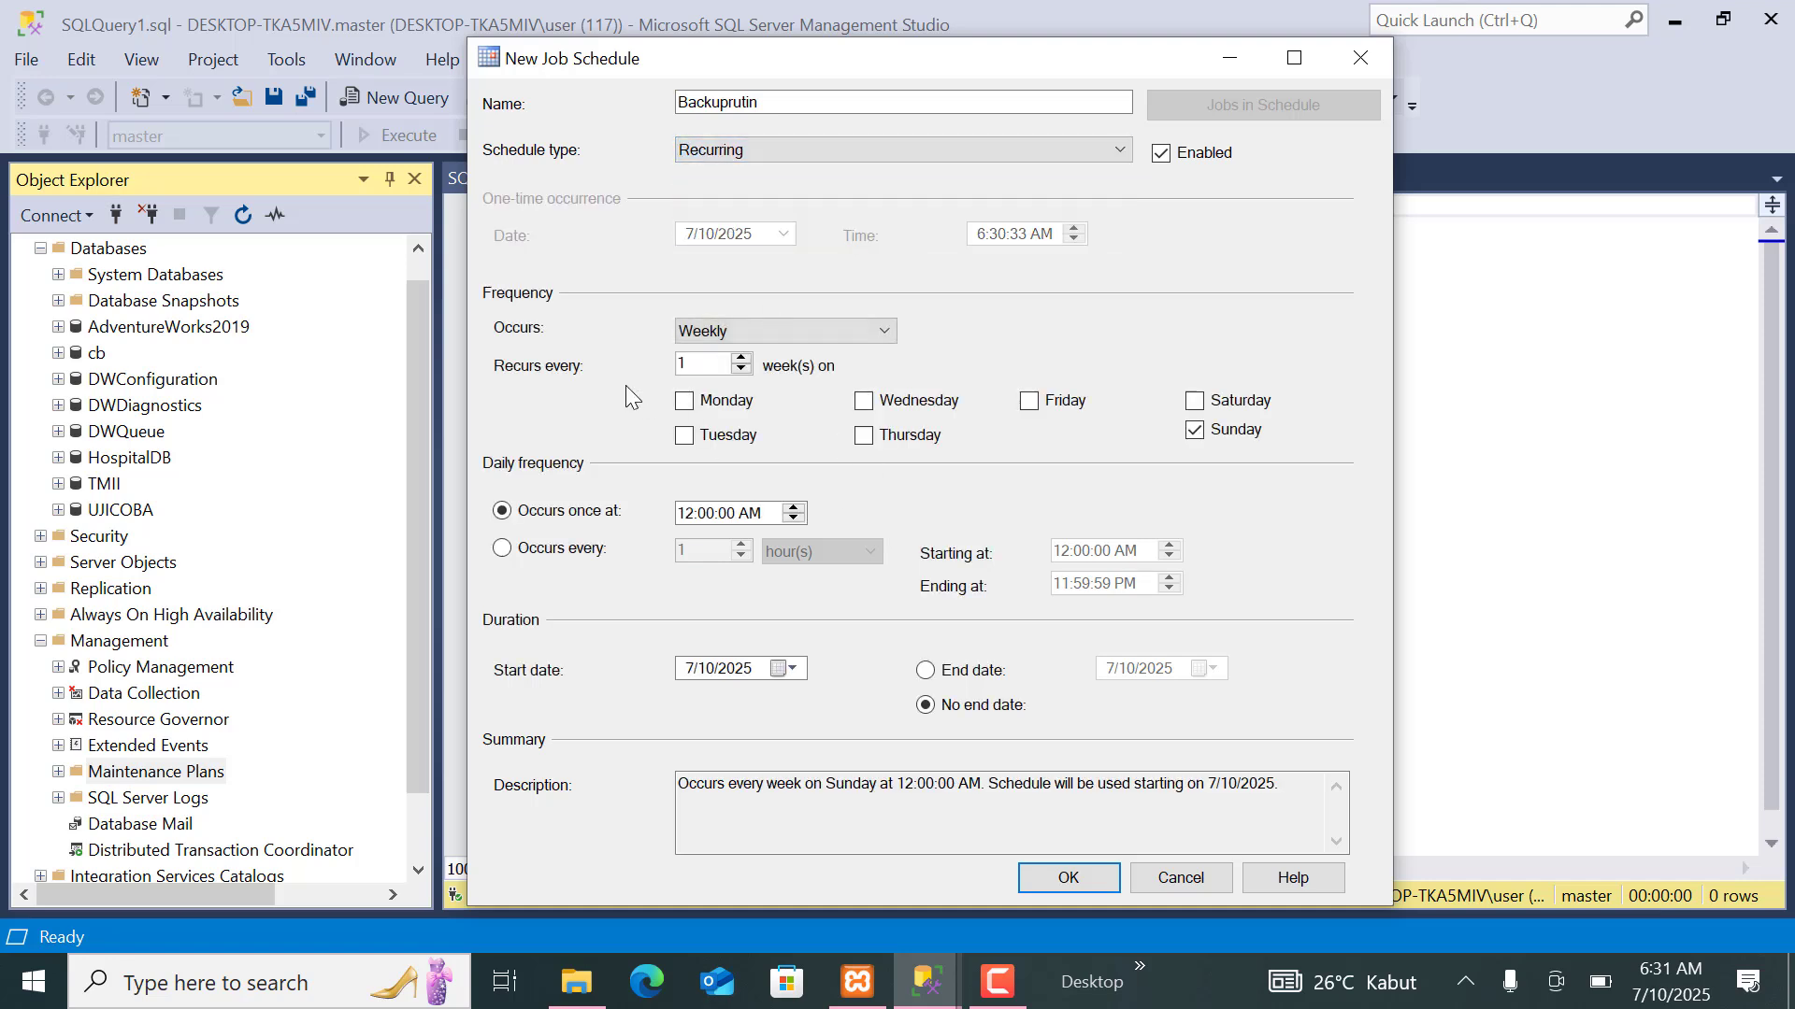
Set the schedule to occur daily, repeating every 1 hour.
left_click(730, 337)
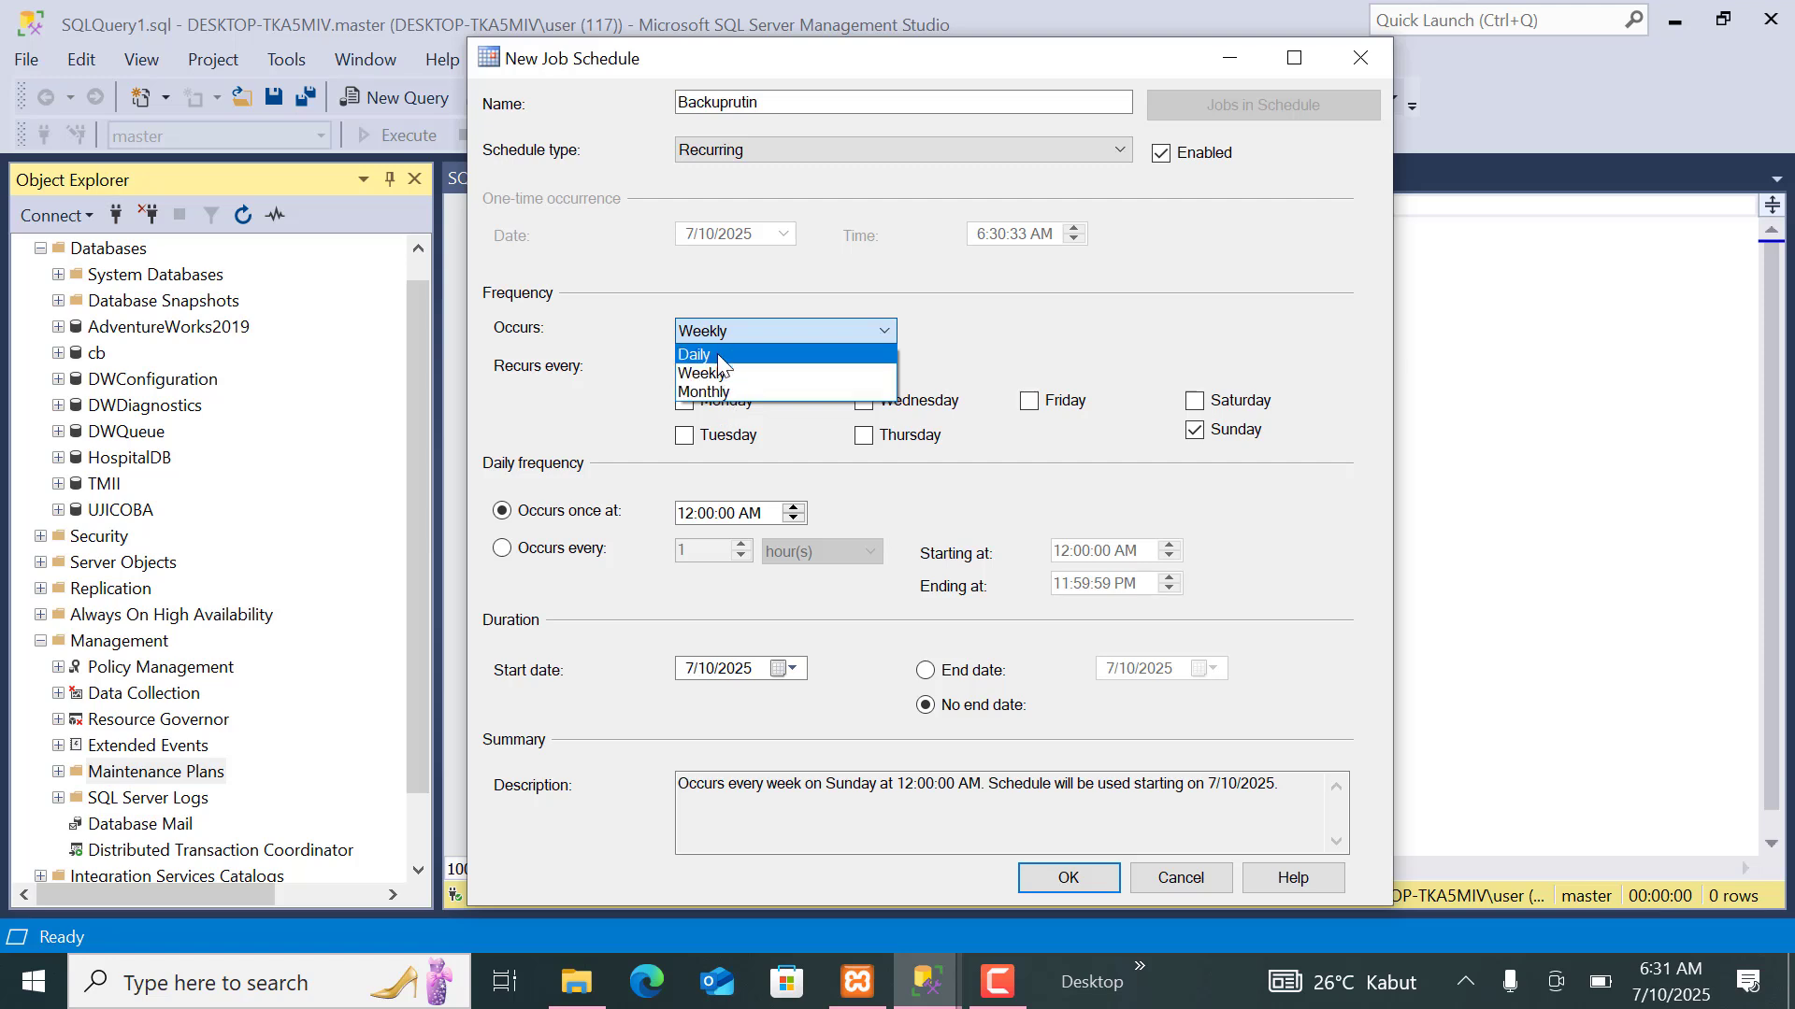
left_click(718, 354)
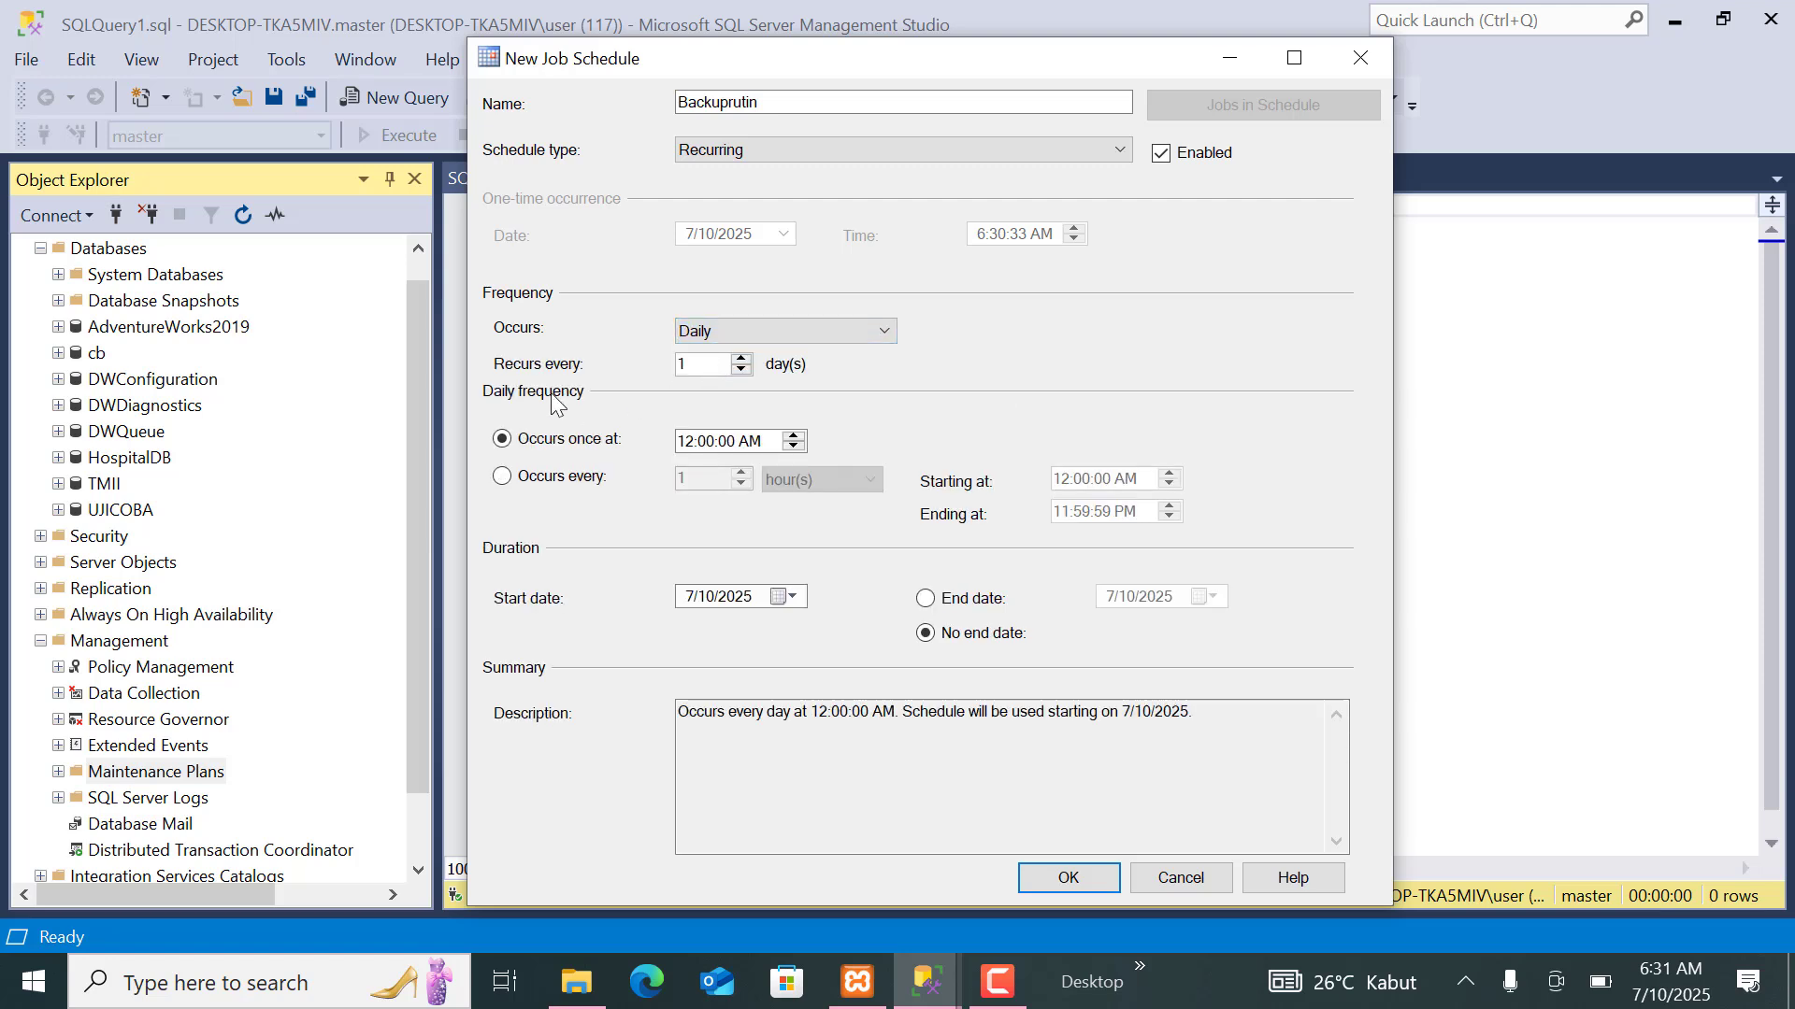
left_click(504, 478)
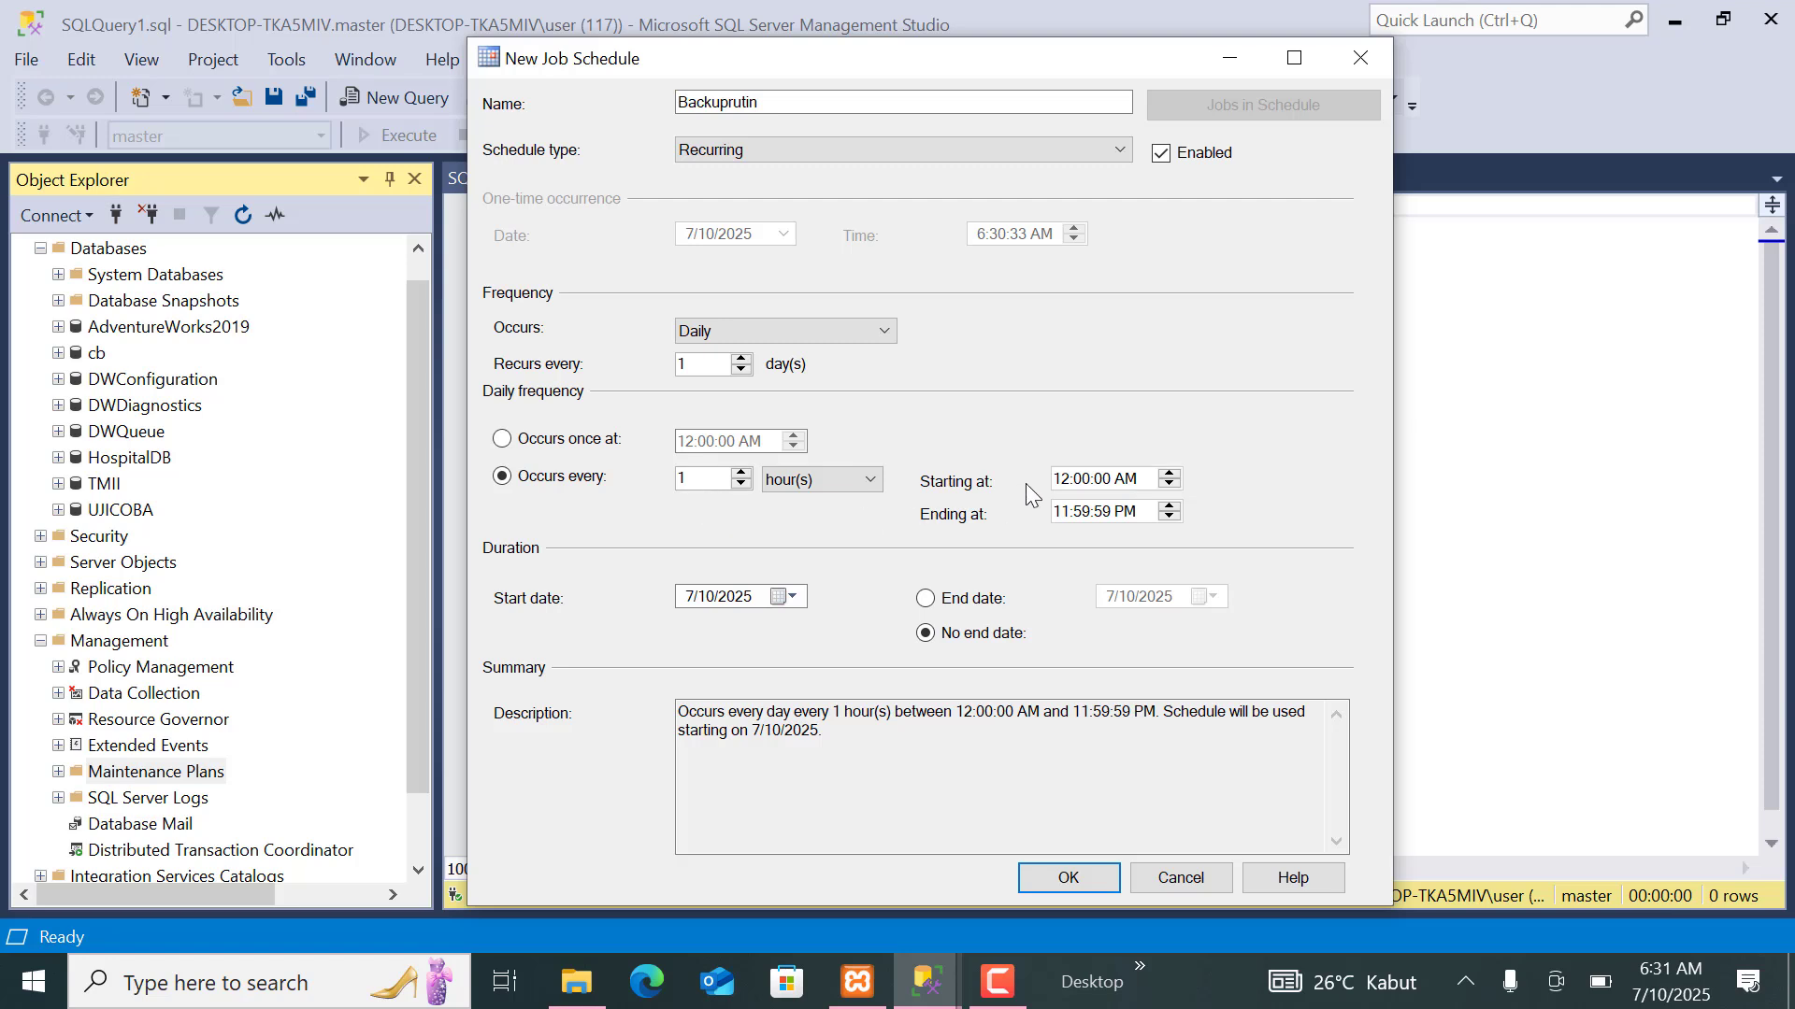
Set the hourly repetition to start at 7:00:00 AM and end at 8:59:59 AM.
left_click(1079, 484)
type("7")
left_click(1065, 510)
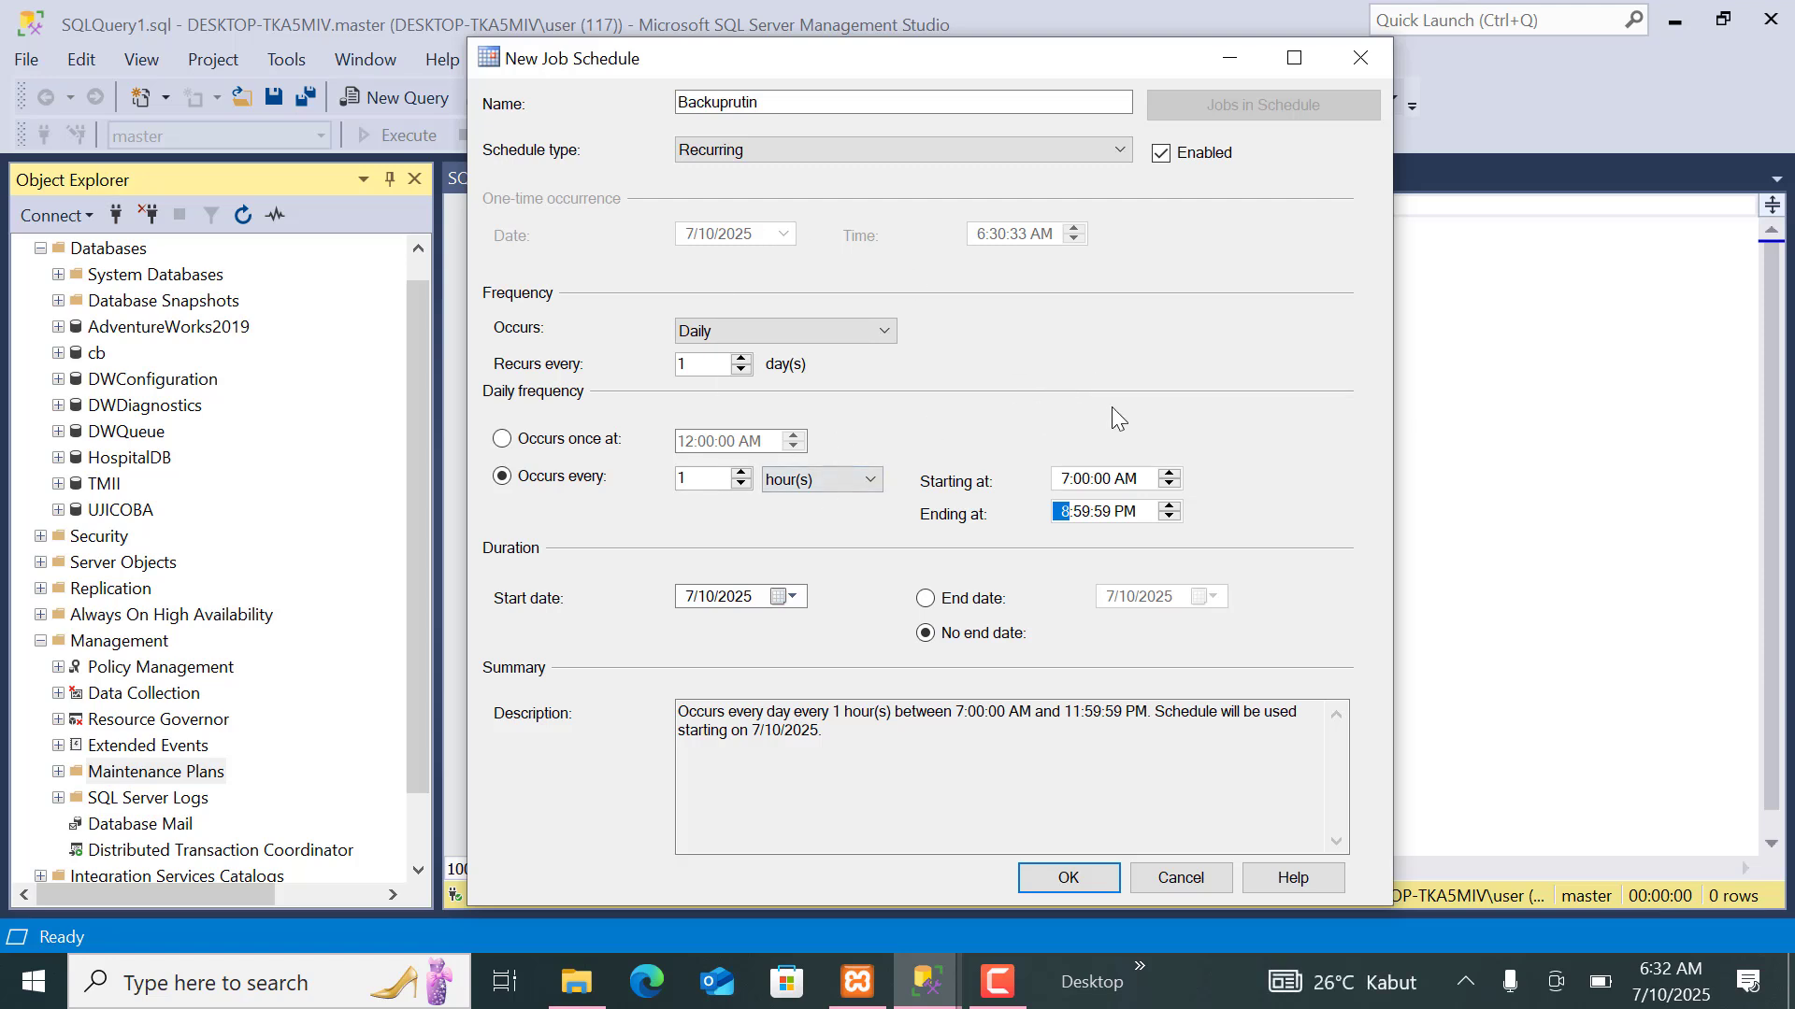
left_click(1130, 514)
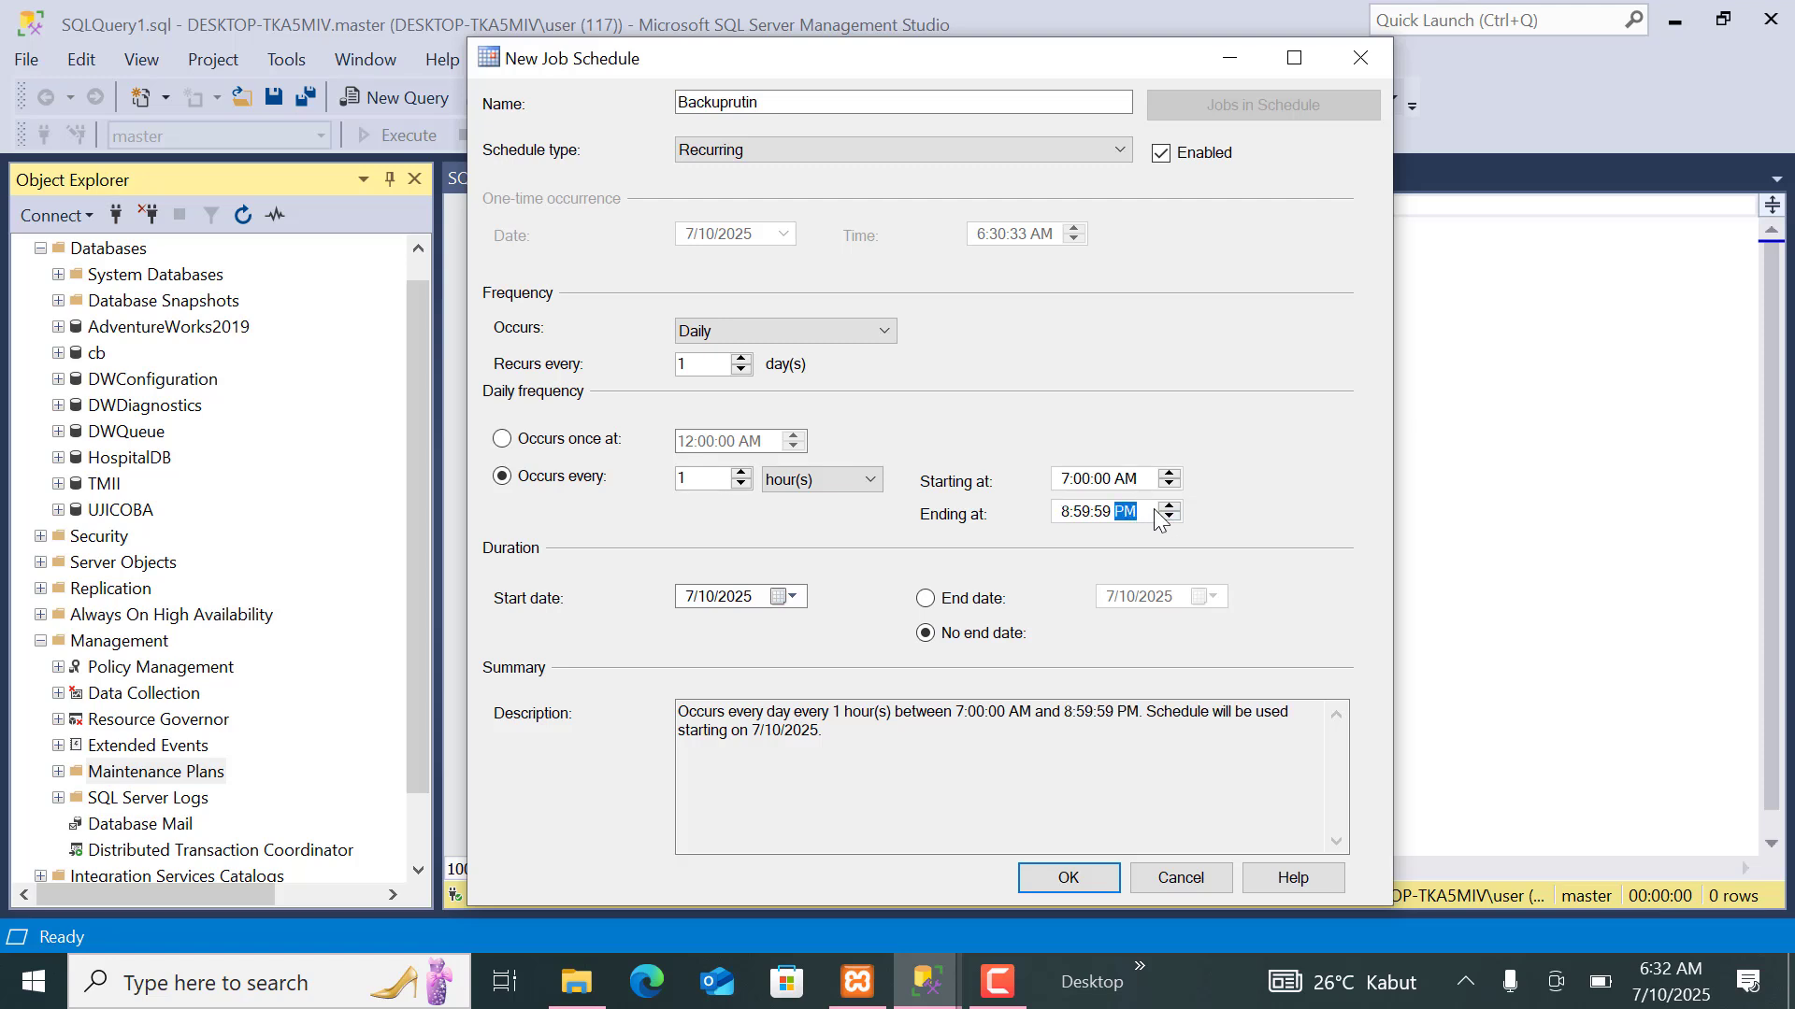
left_click(1157, 511)
Change the schedule's starting time to 6:45:00 AM and accept the job schedule.
left_click(1081, 479)
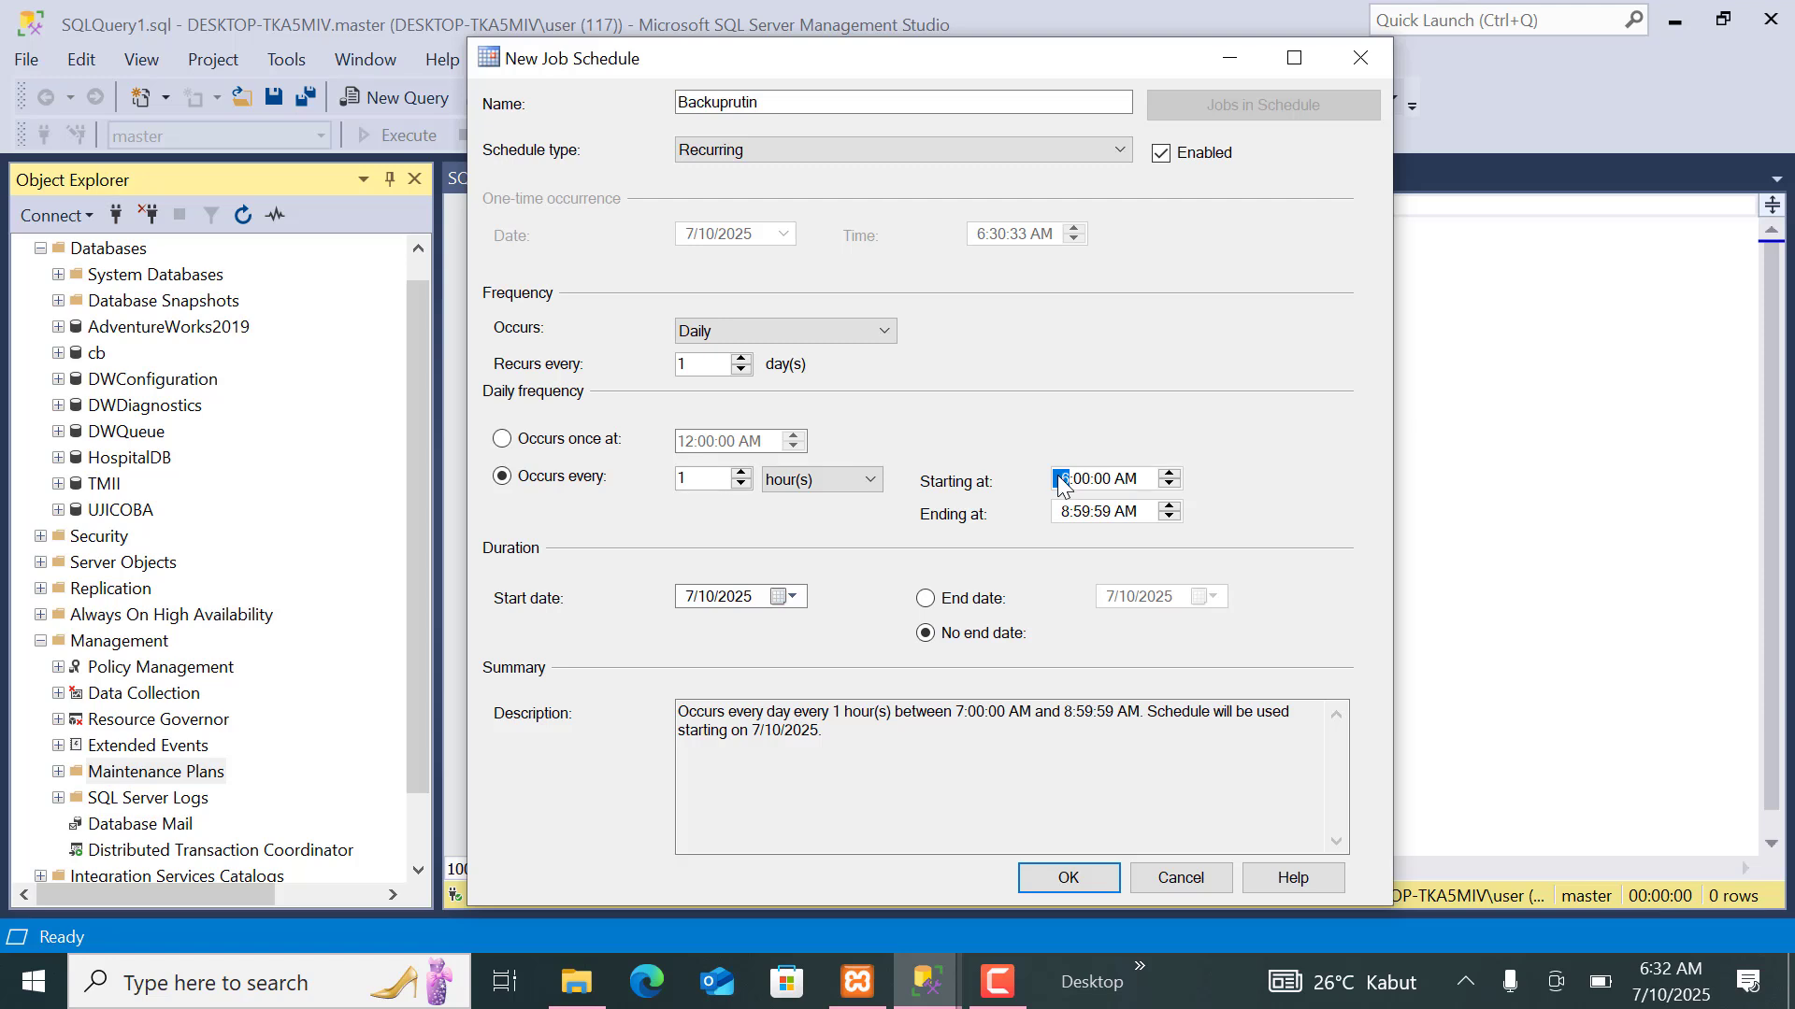
type("6:45")
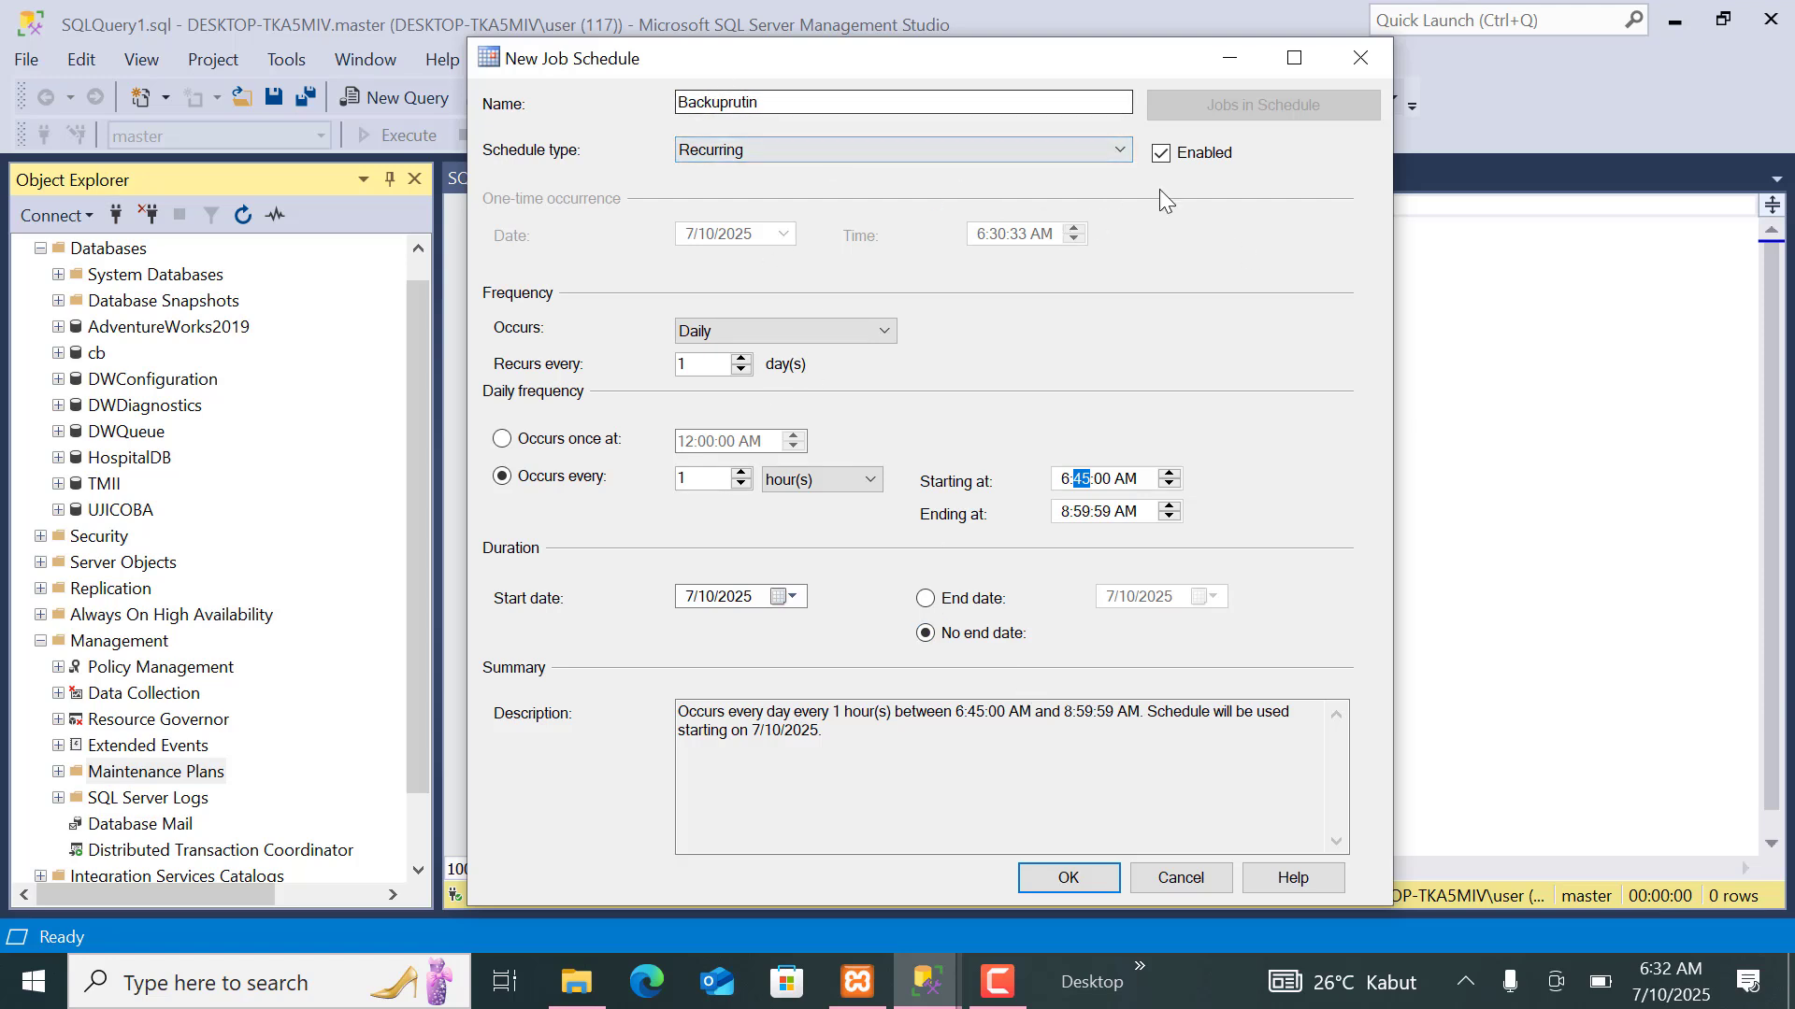
left_click(1075, 878)
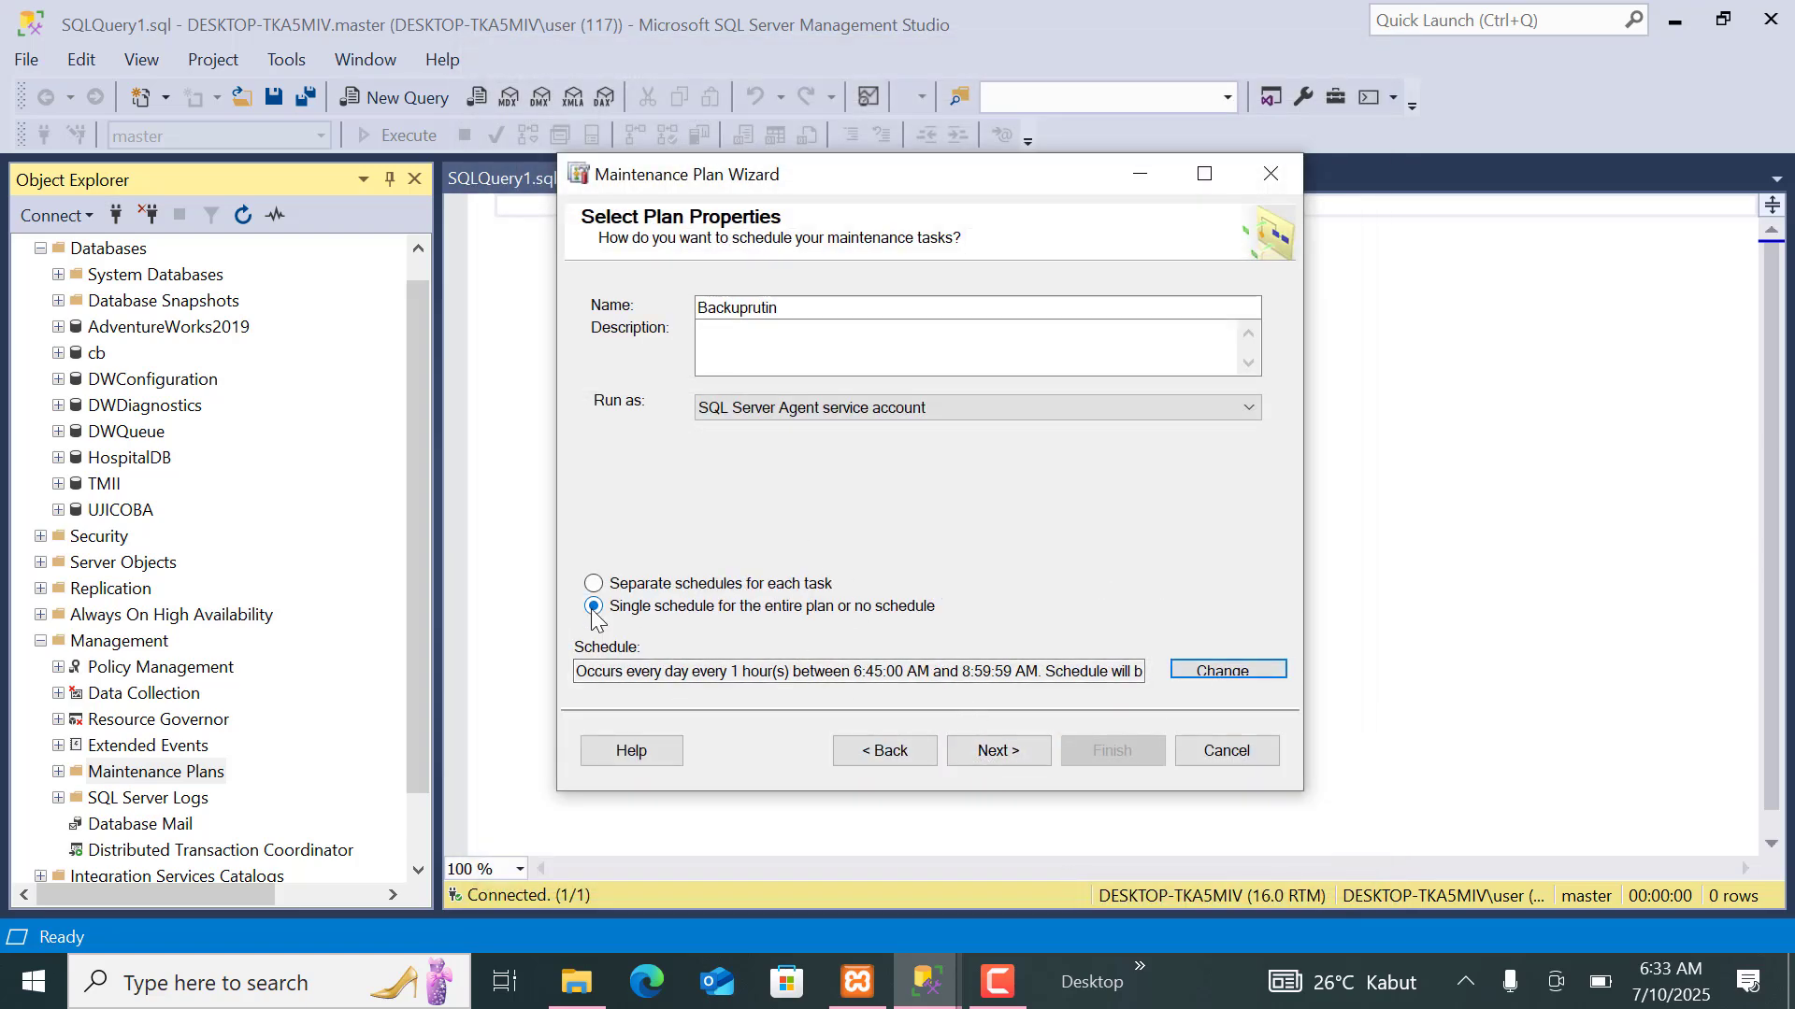
Select the Back Up Database (Full) task for the plan, keep the task order and proceed to its definition.
left_click(1002, 755)
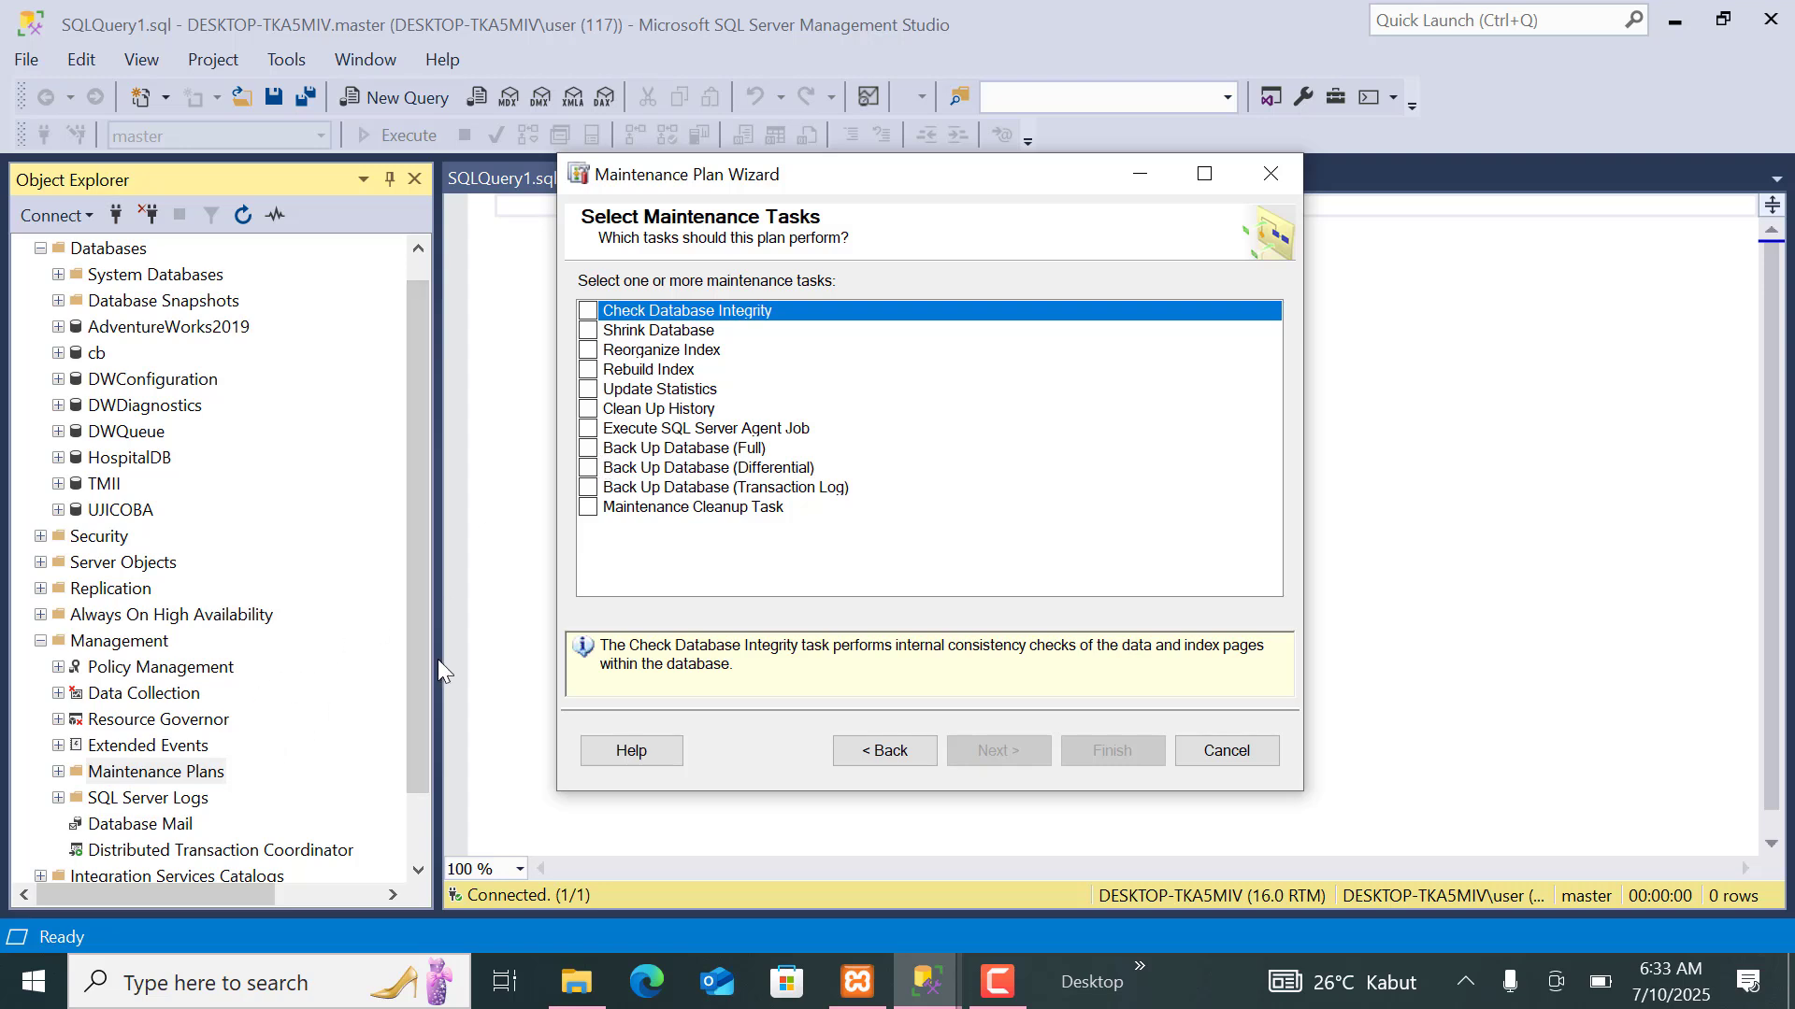
left_click(588, 449)
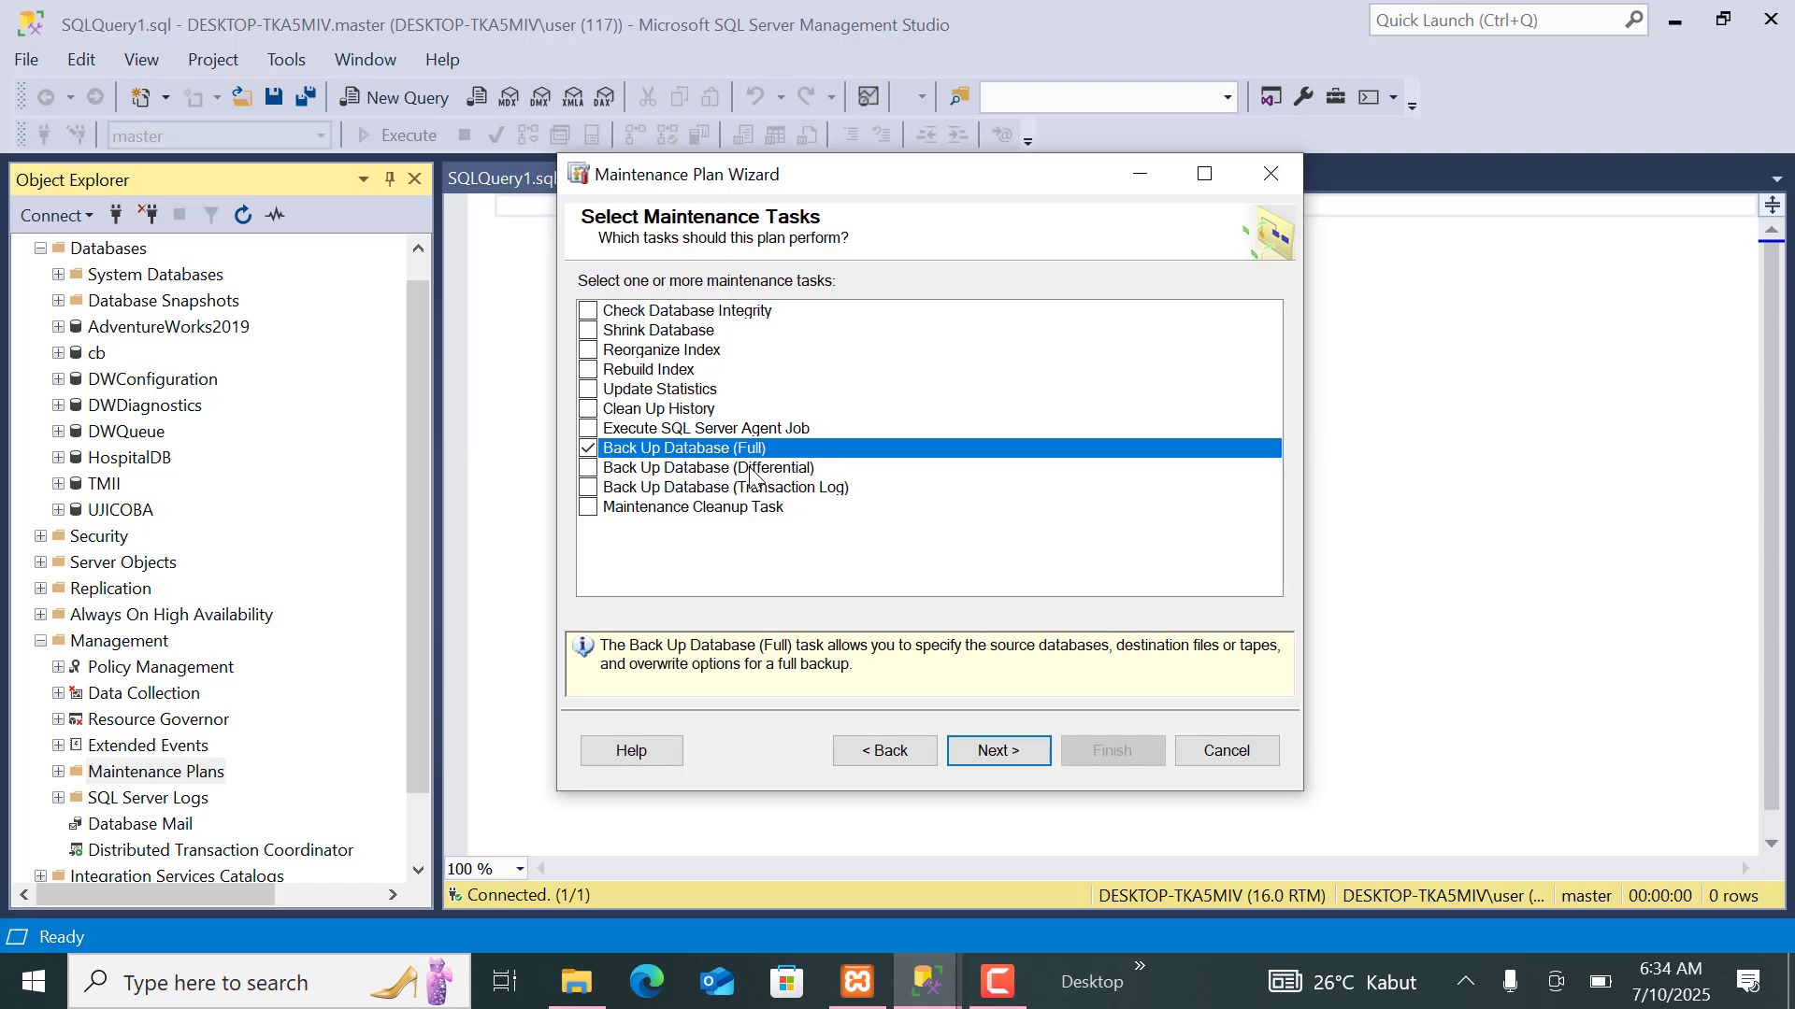
left_click(983, 754)
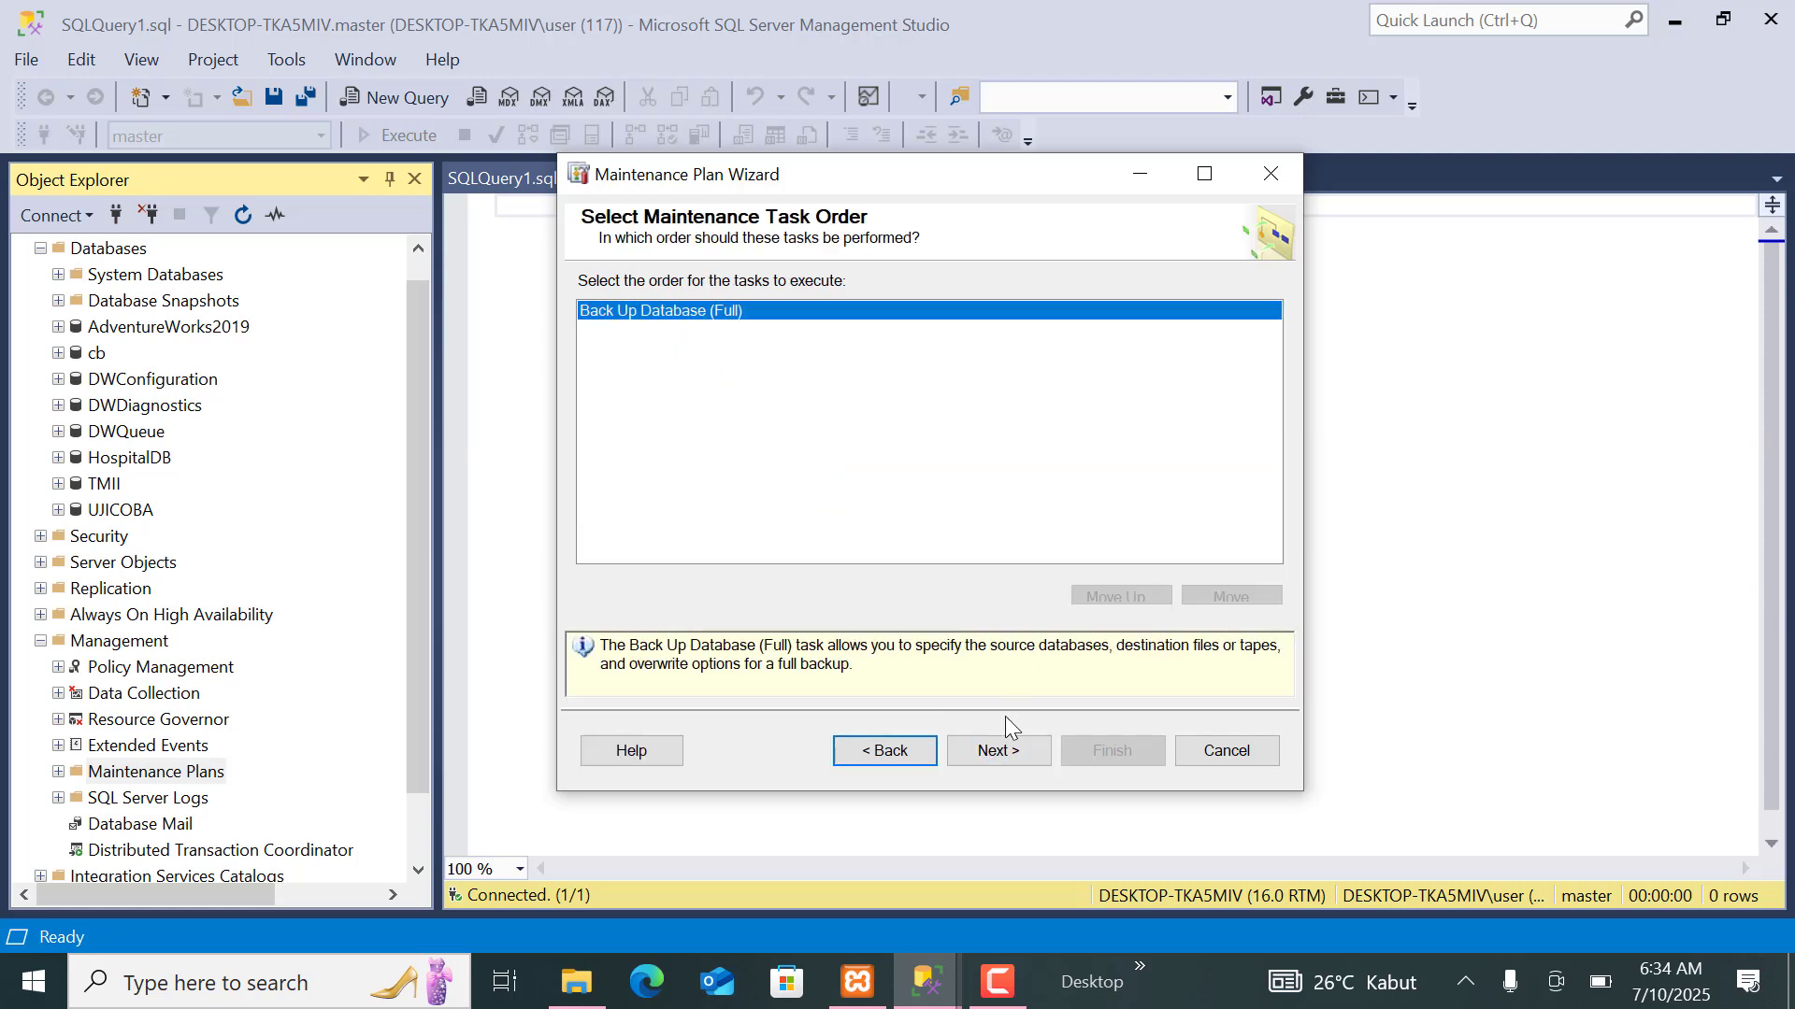
left_click(997, 753)
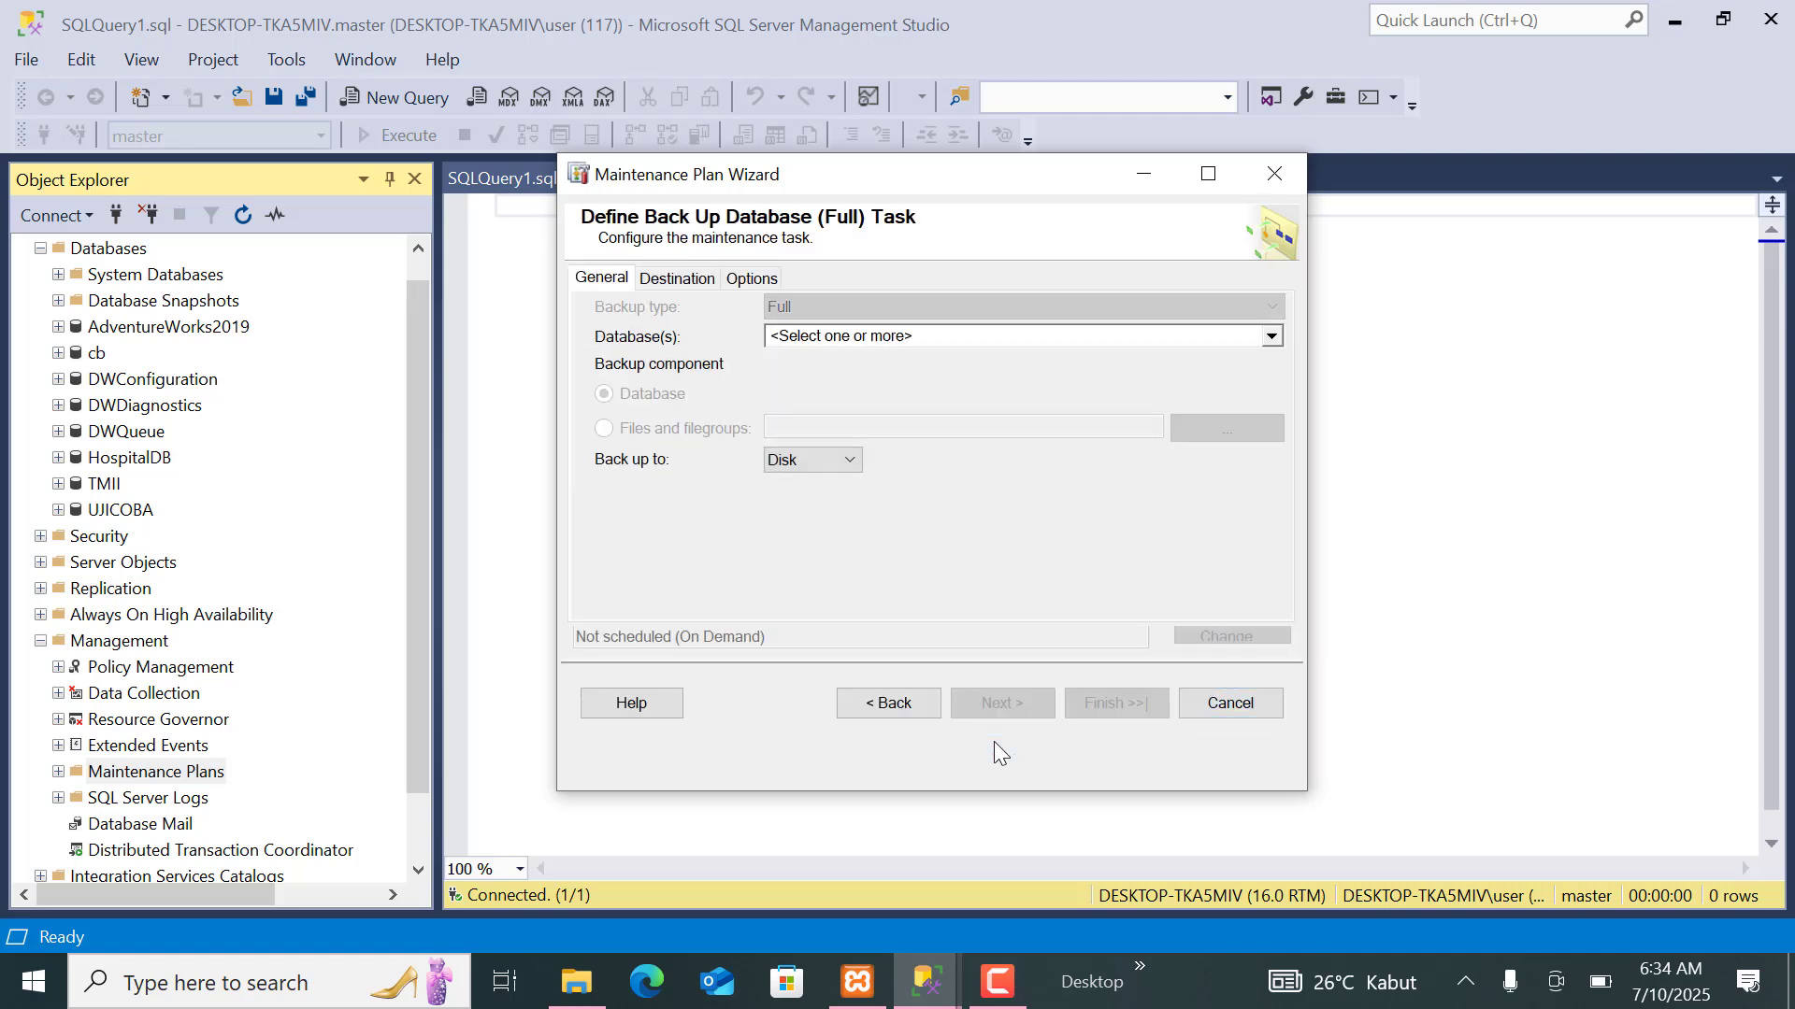
Choose AdventureWorks2019 as the specific database for the full backup task and accept the selection.
left_click(815, 340)
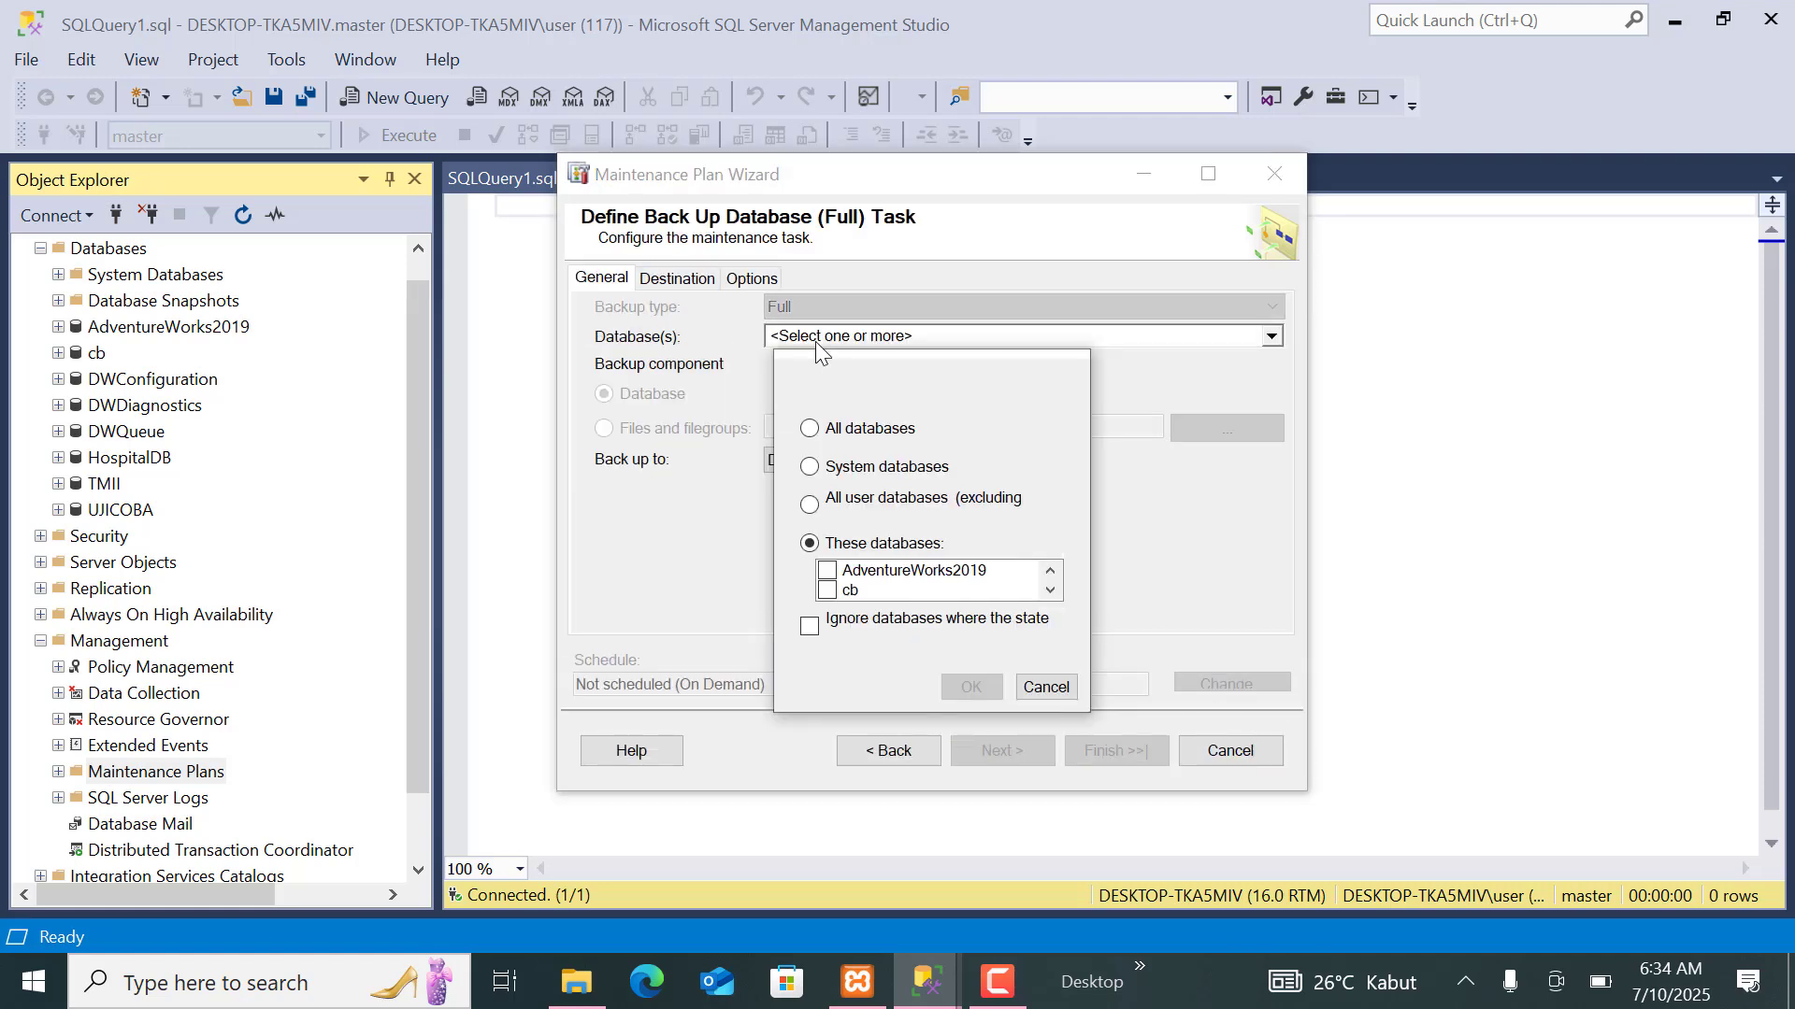
left_click(1049, 591)
left_click(1050, 591)
left_click(1050, 590)
left_click(1050, 591)
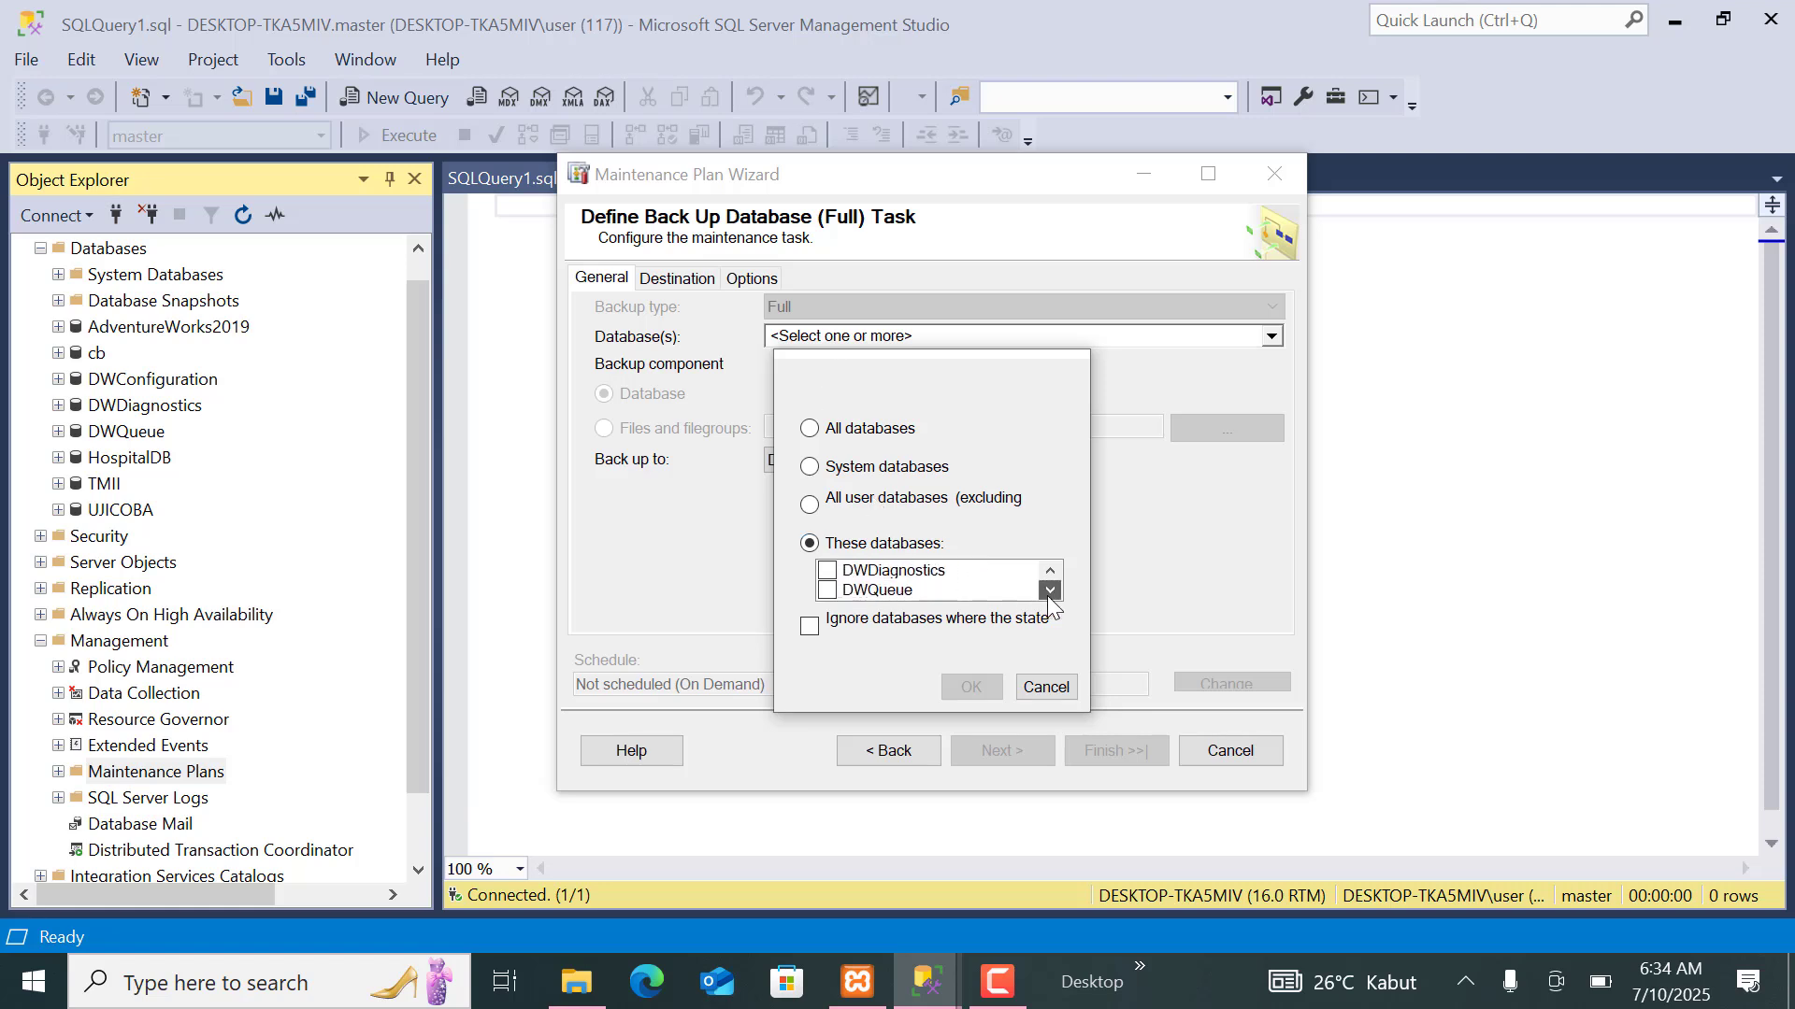
left_click(1049, 591)
left_click(1049, 590)
left_click(1050, 591)
left_click(1050, 591)
left_click(1050, 591)
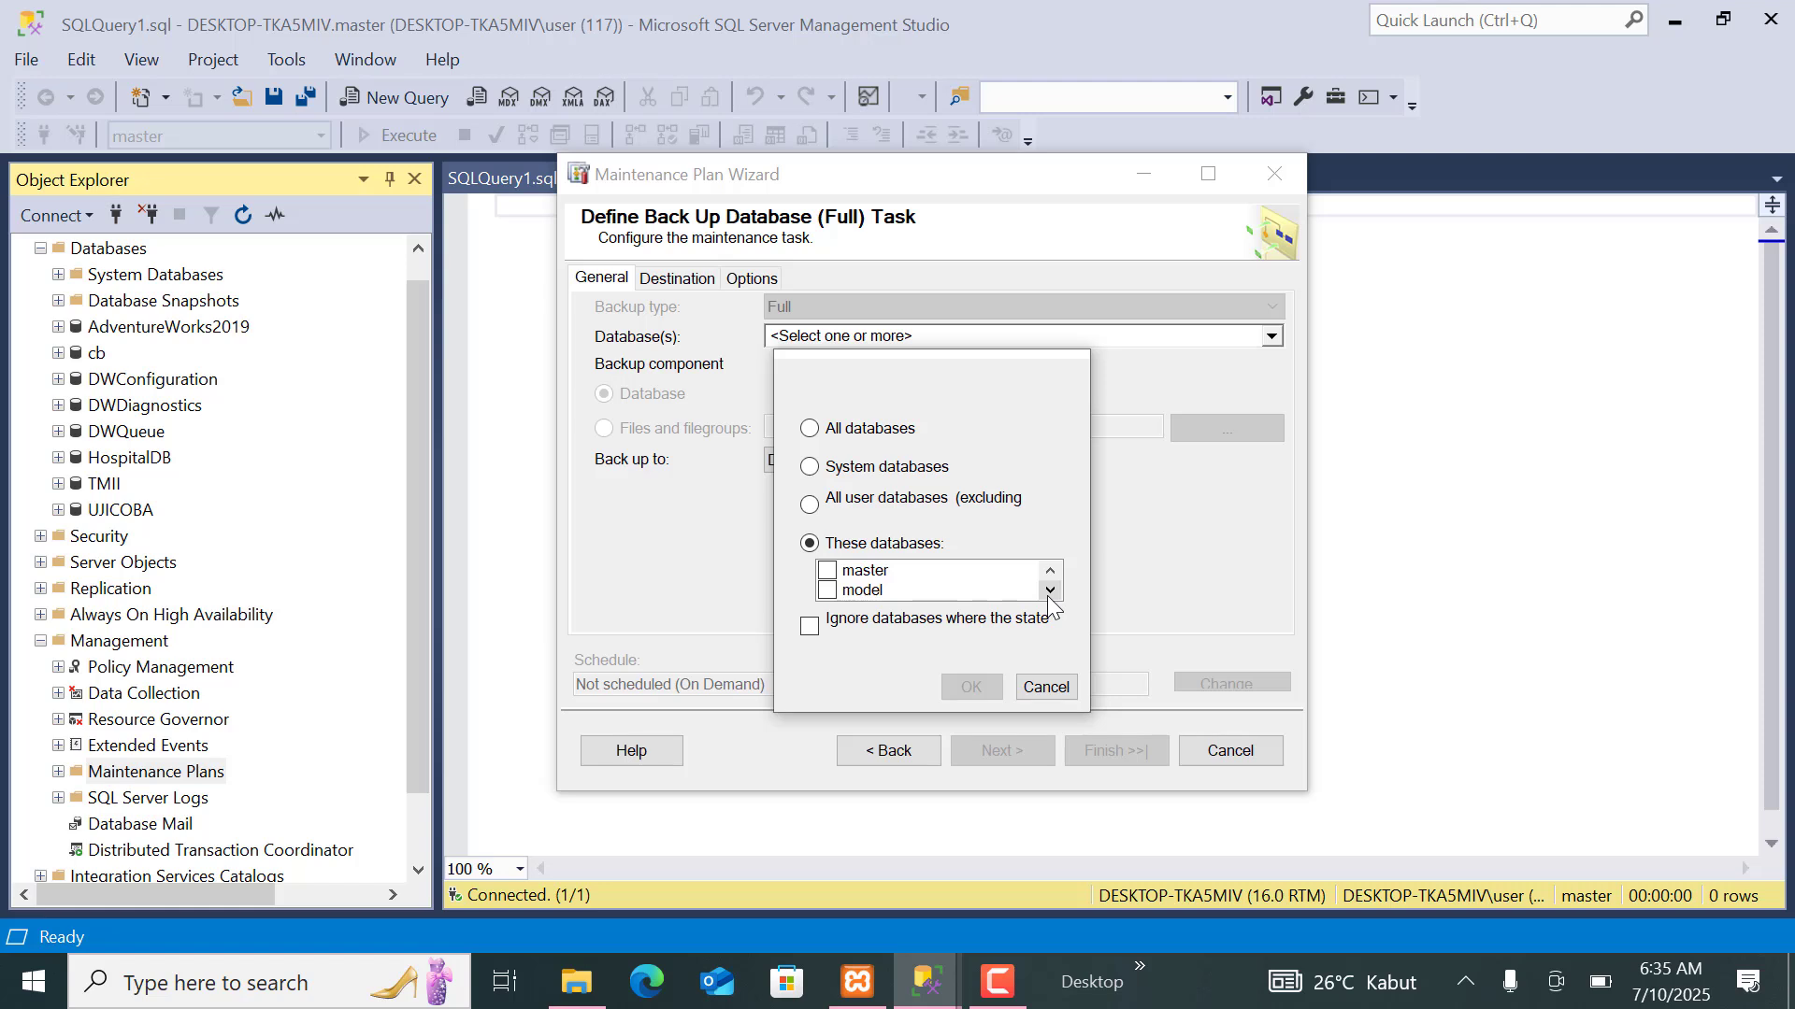
left_click(1050, 572)
left_click(1050, 572)
left_click(1050, 572)
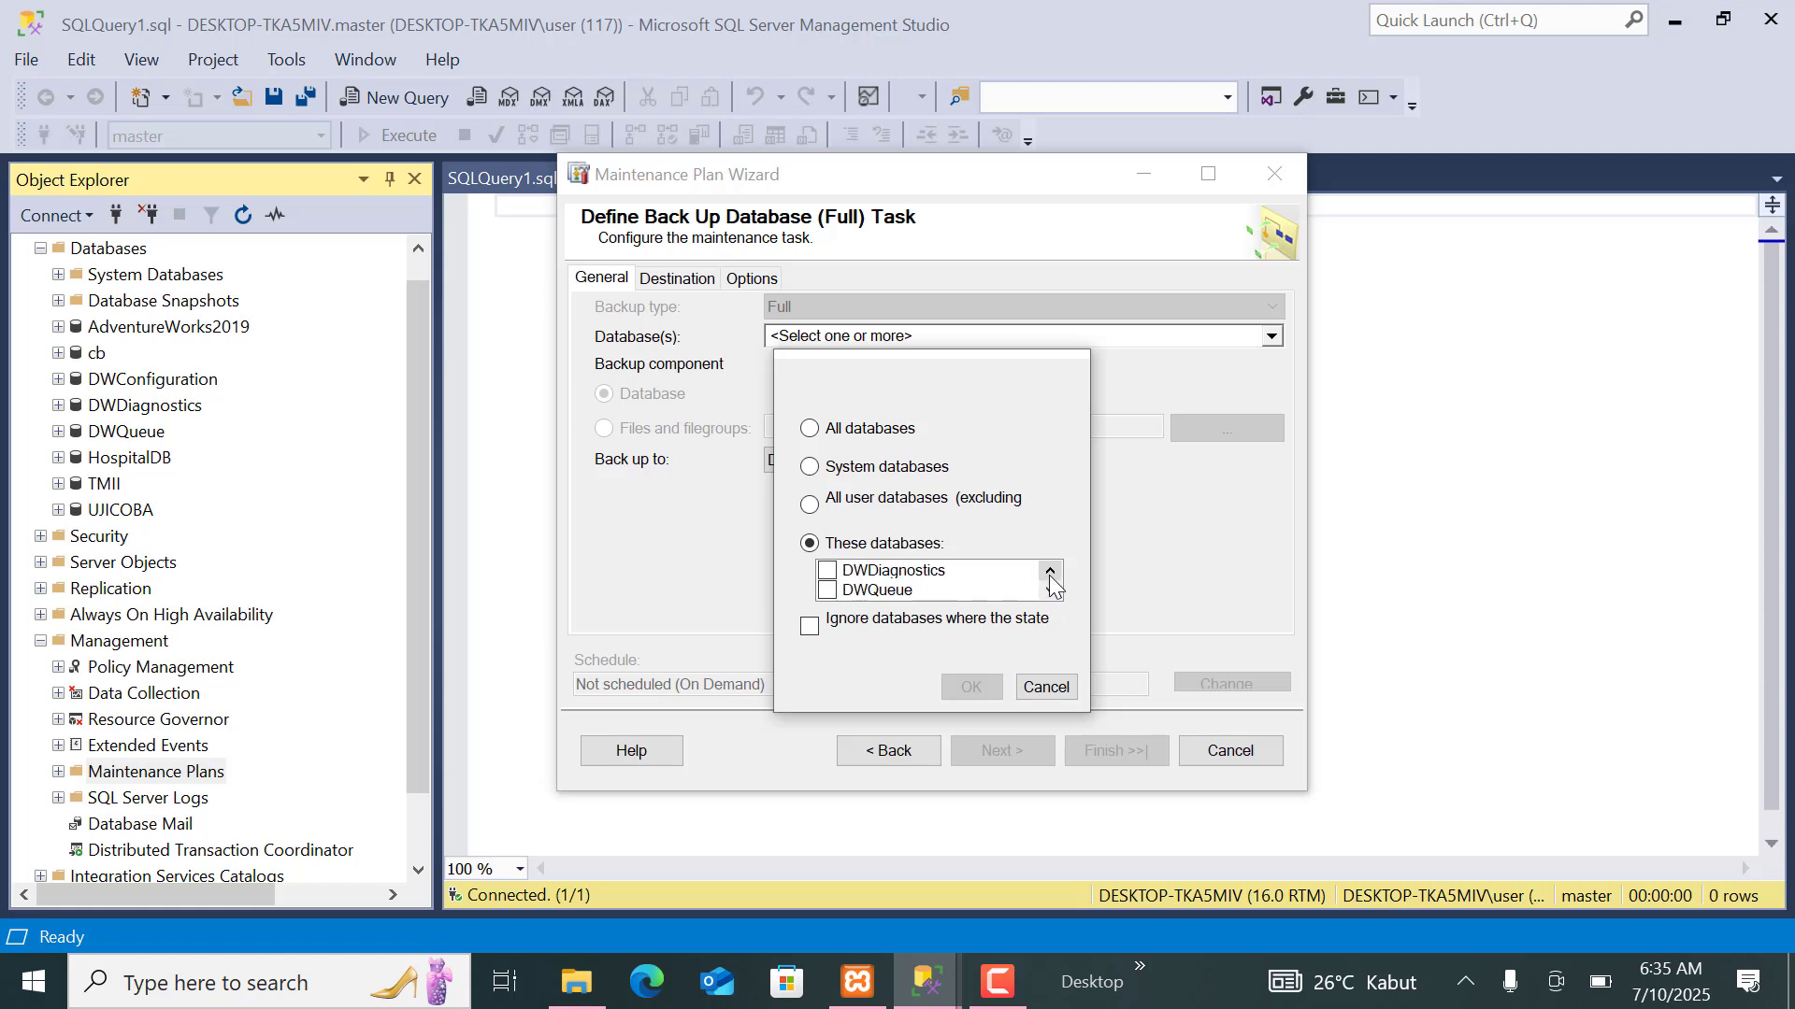
left_click(1050, 572)
left_click(1050, 572)
left_click(1049, 572)
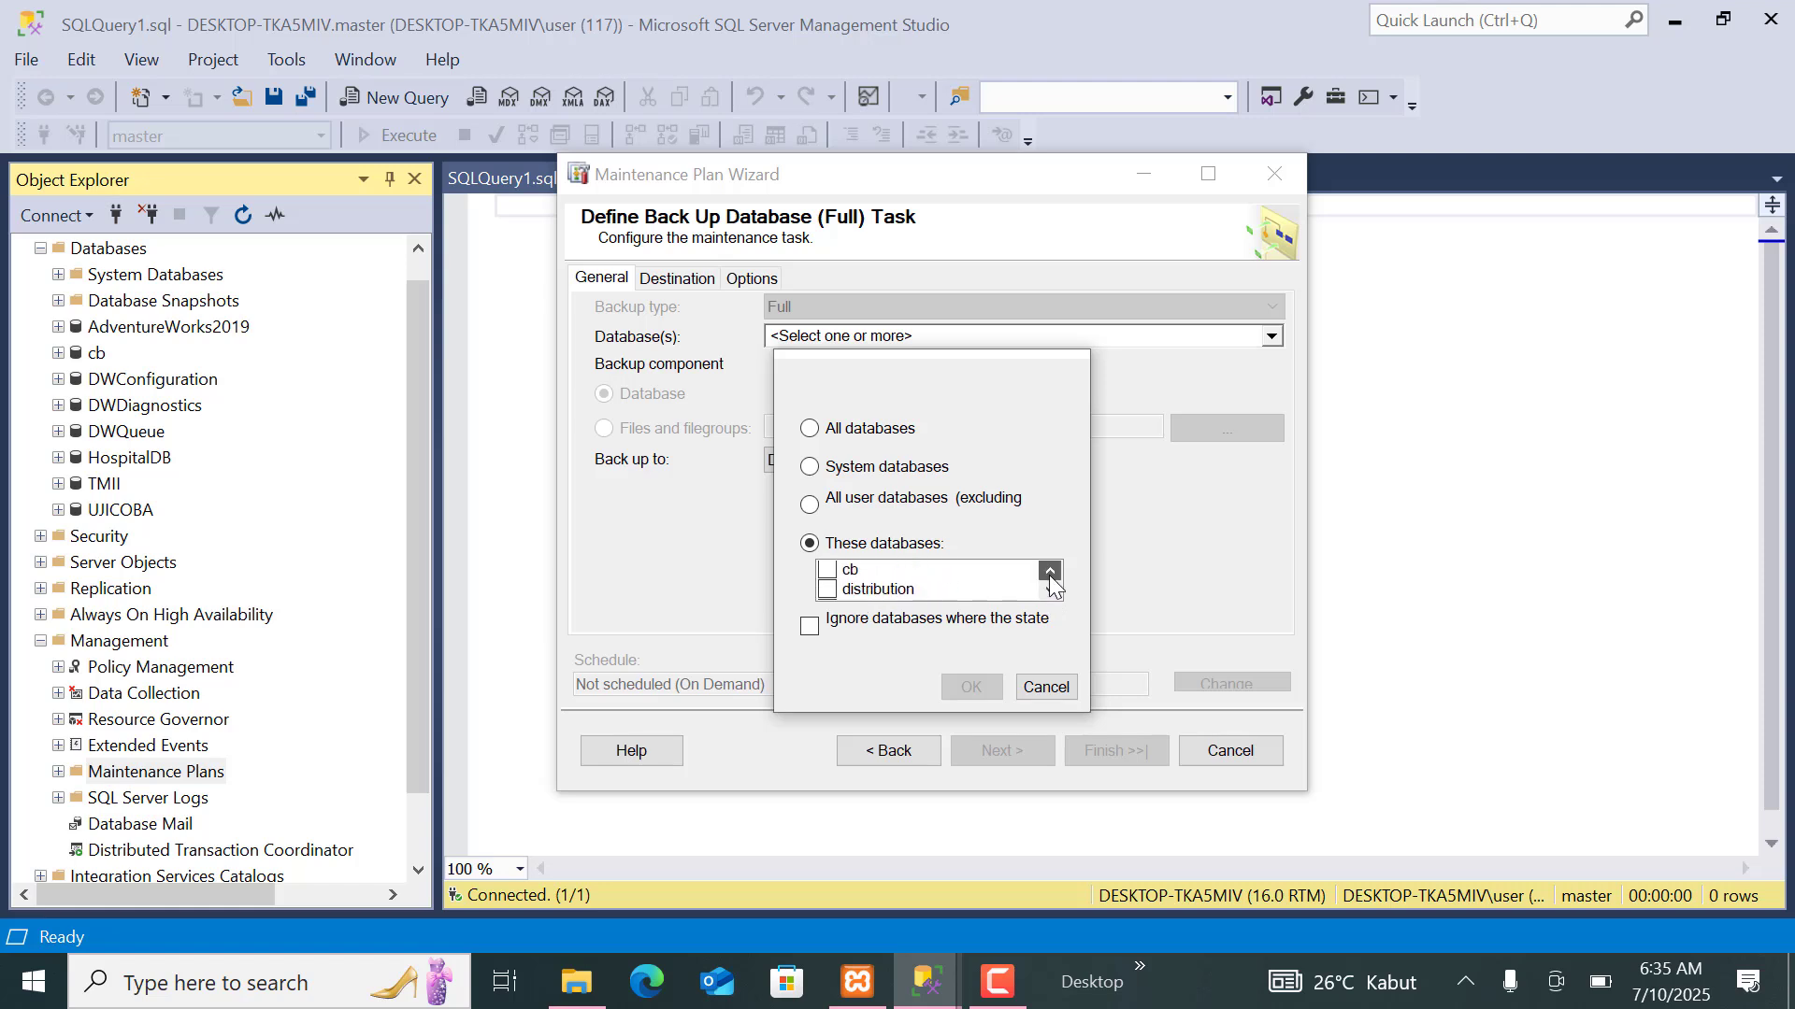
left_click(1050, 572)
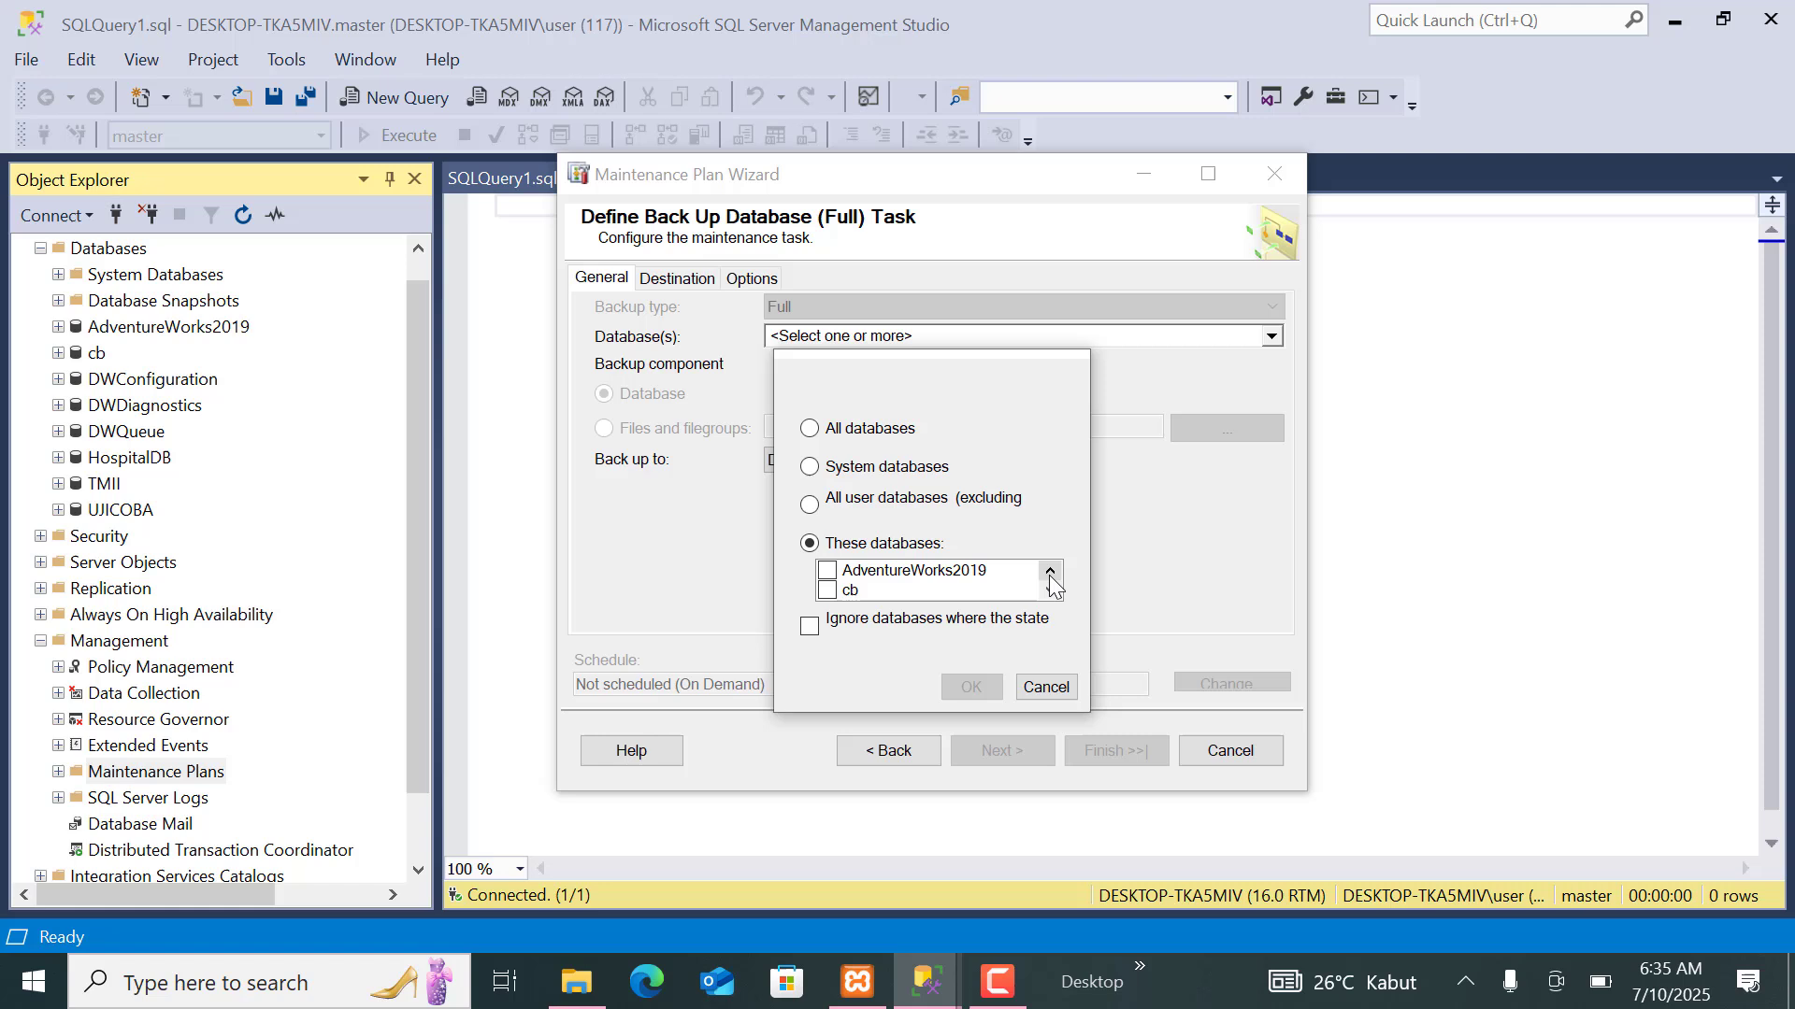
left_click(828, 570)
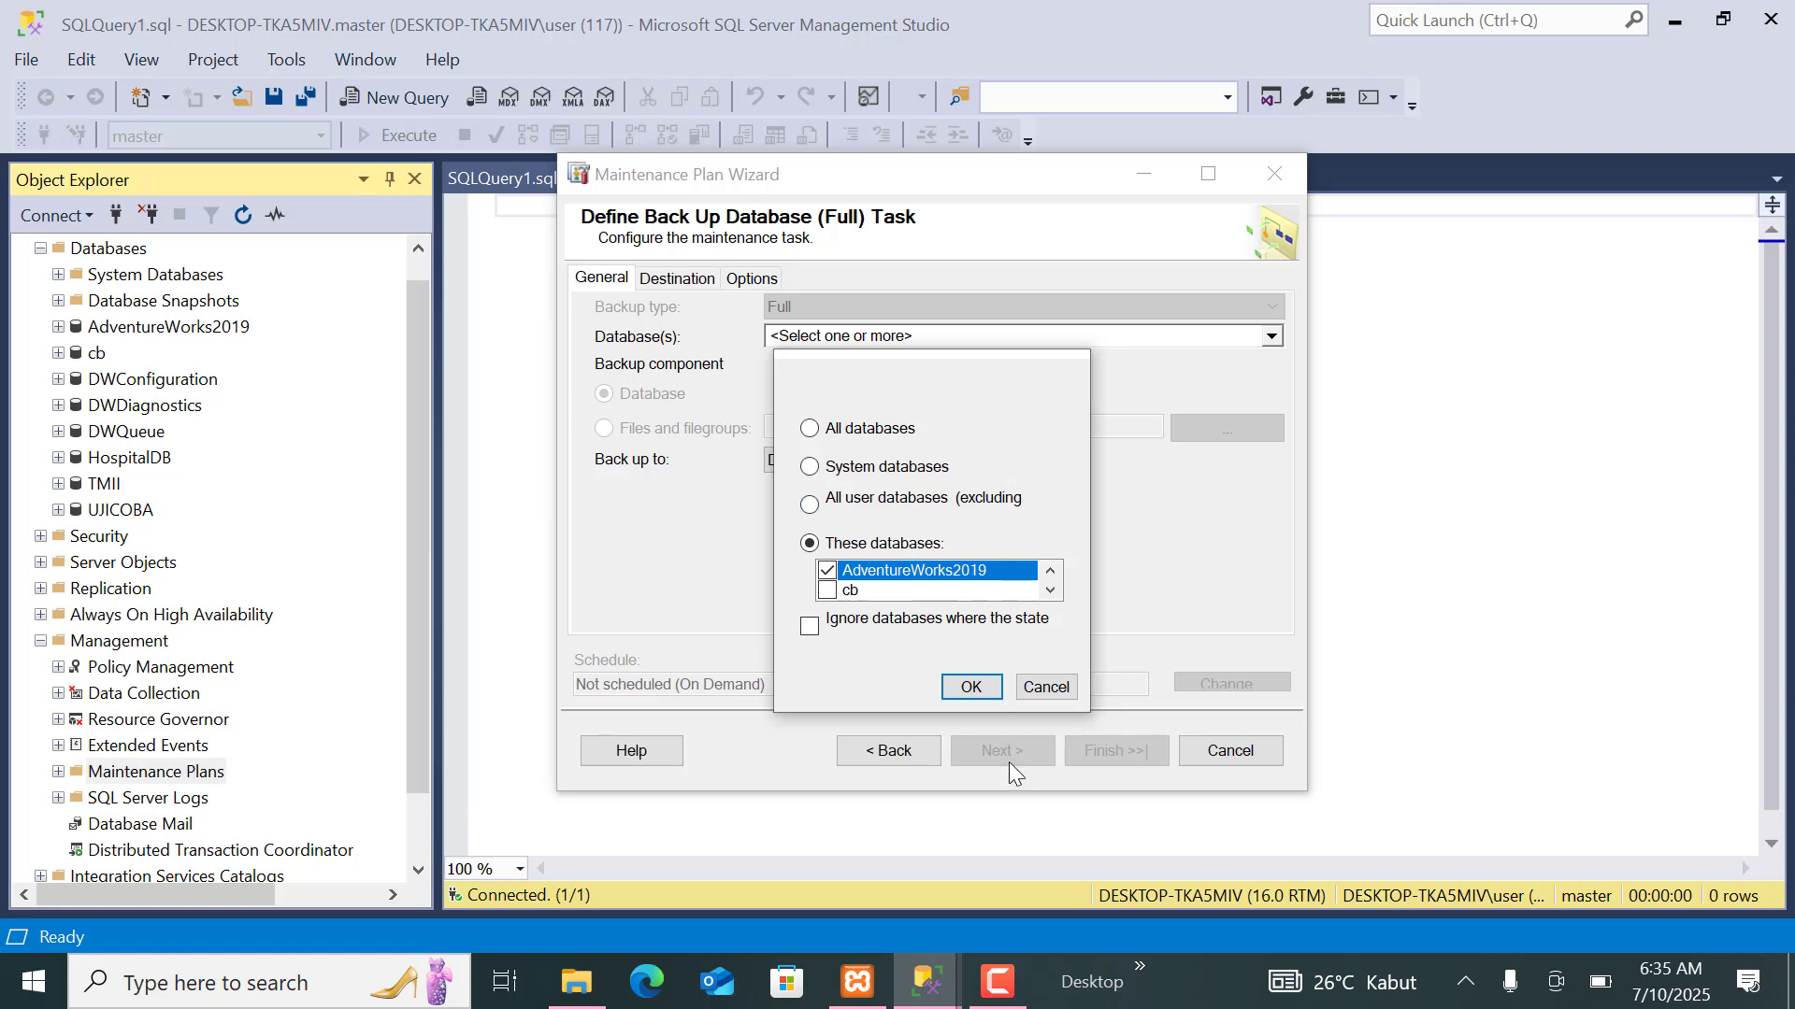
left_click(976, 694)
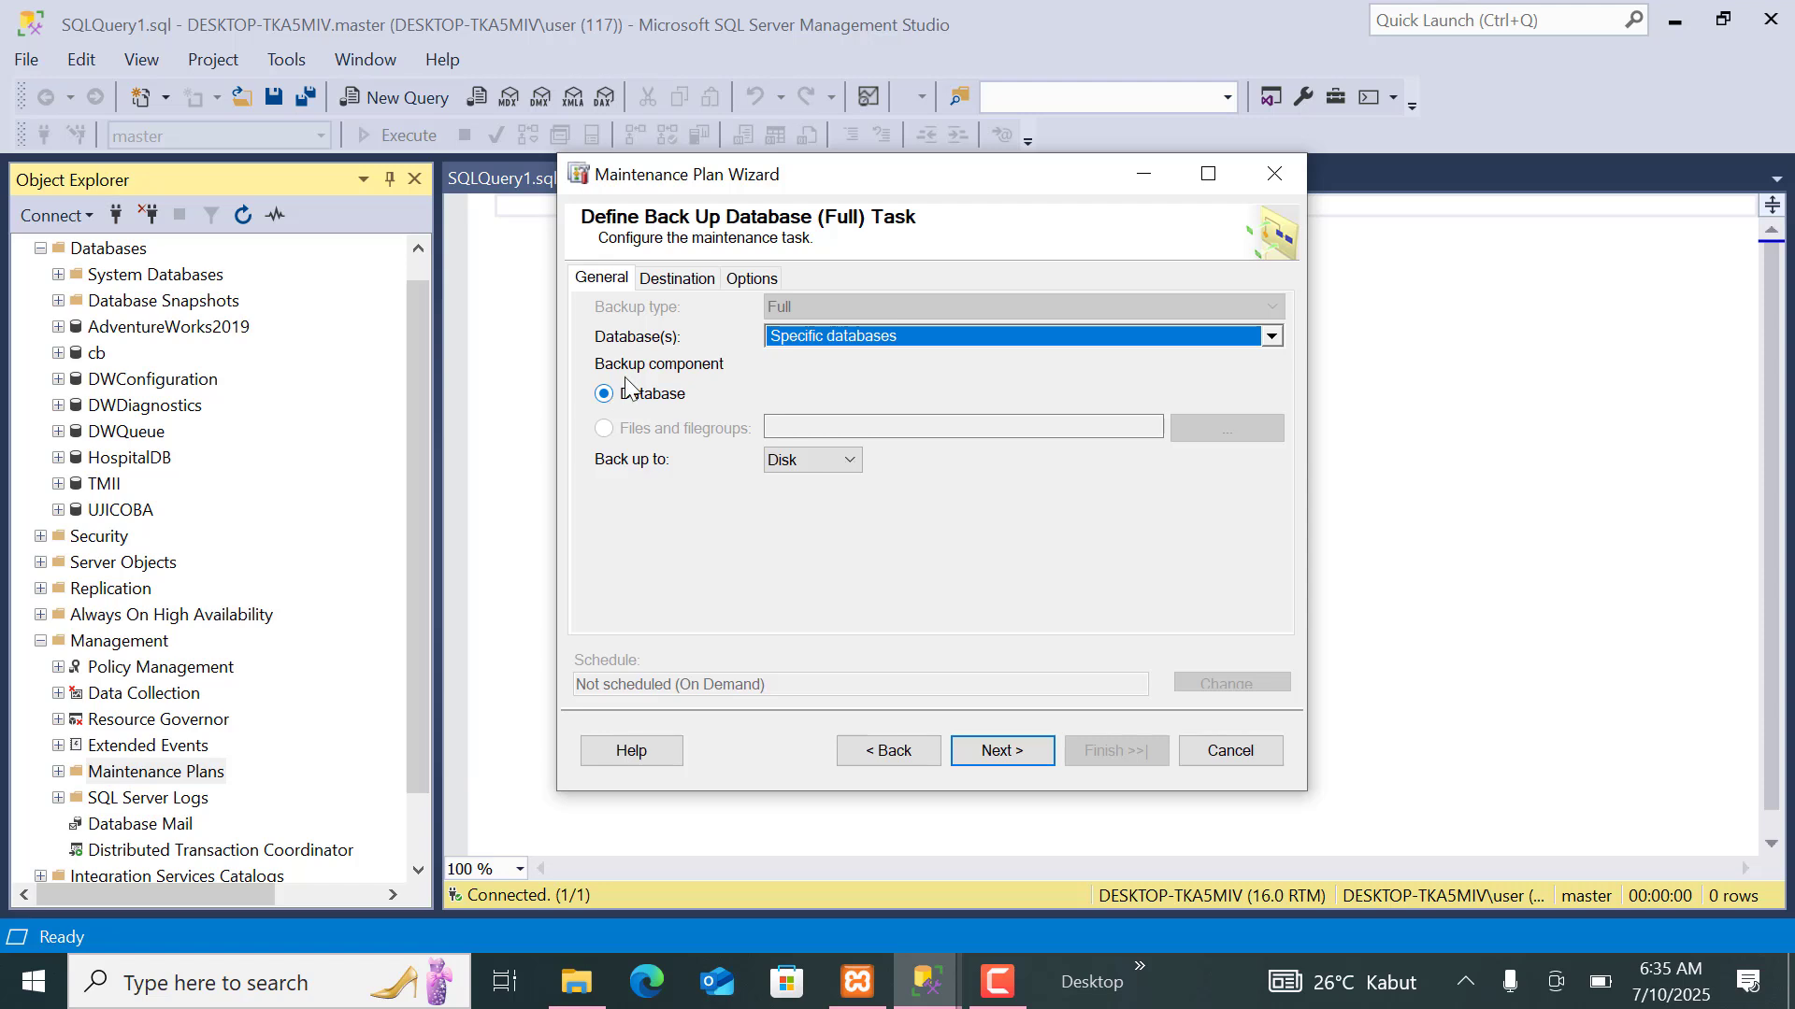
Copy the full backup folder path from the backup task's destination settings.
left_click(654, 286)
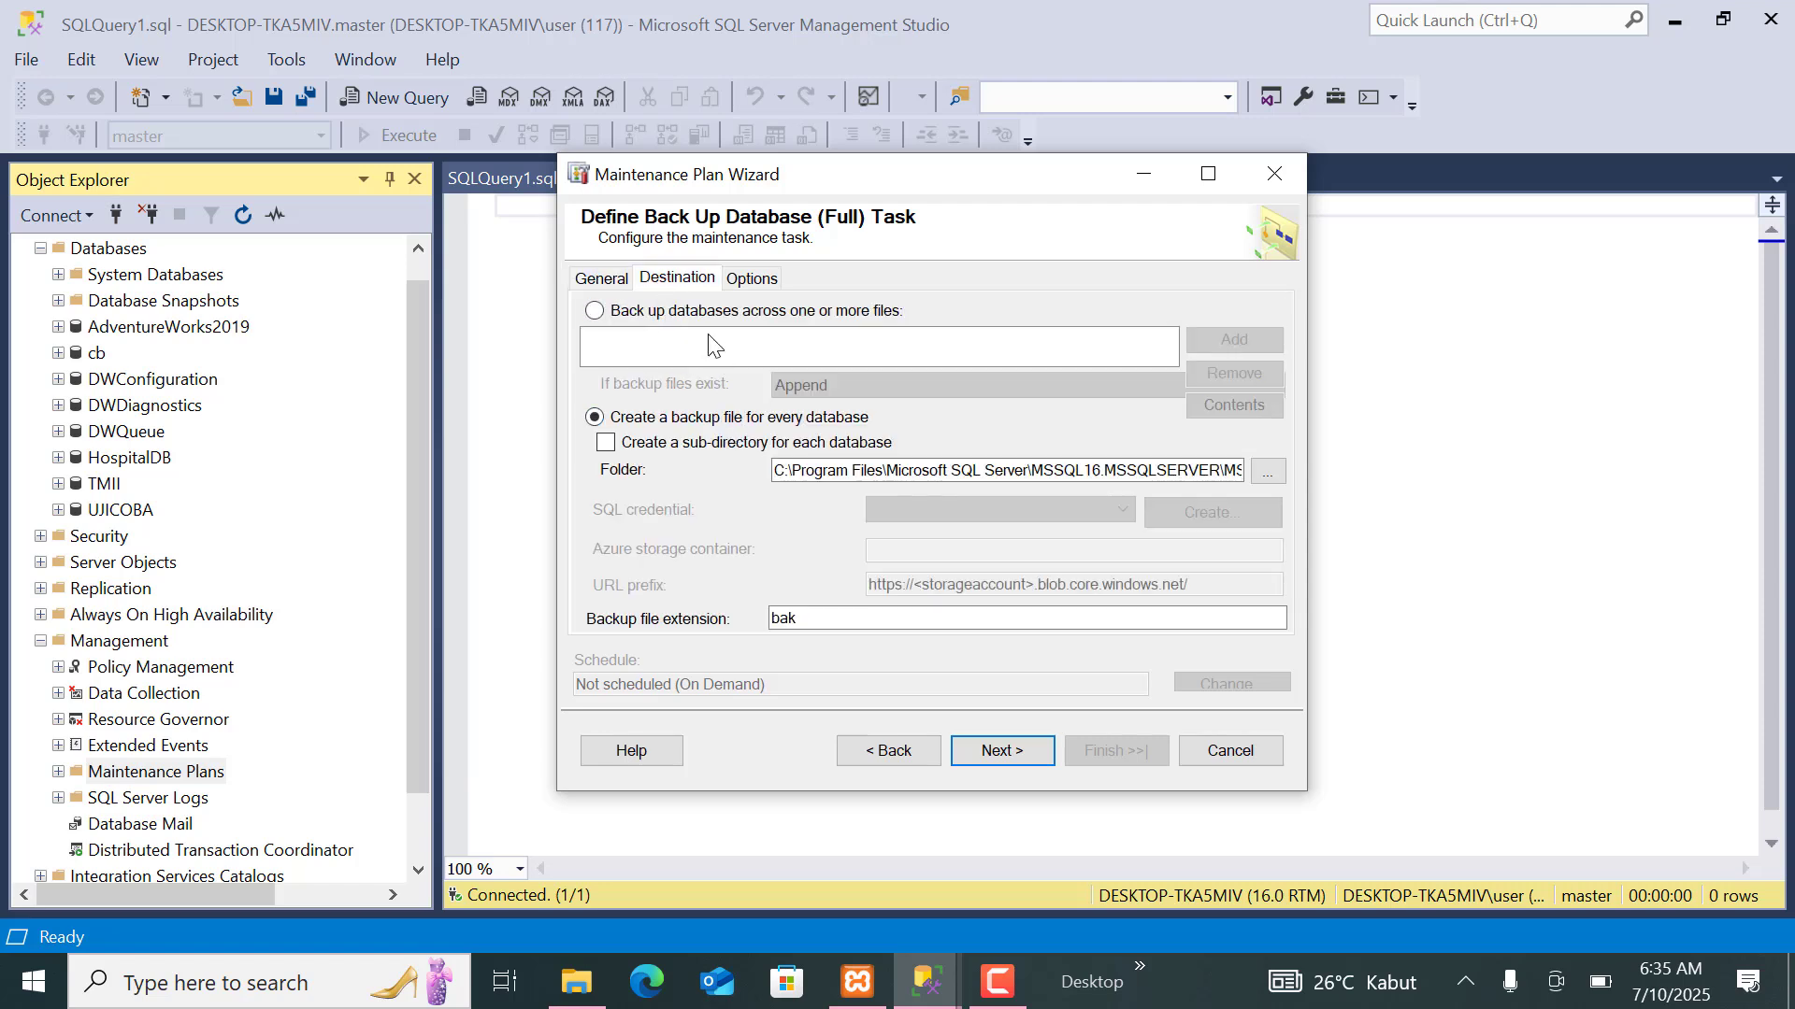
left_click_drag(775, 470, 1488, 506)
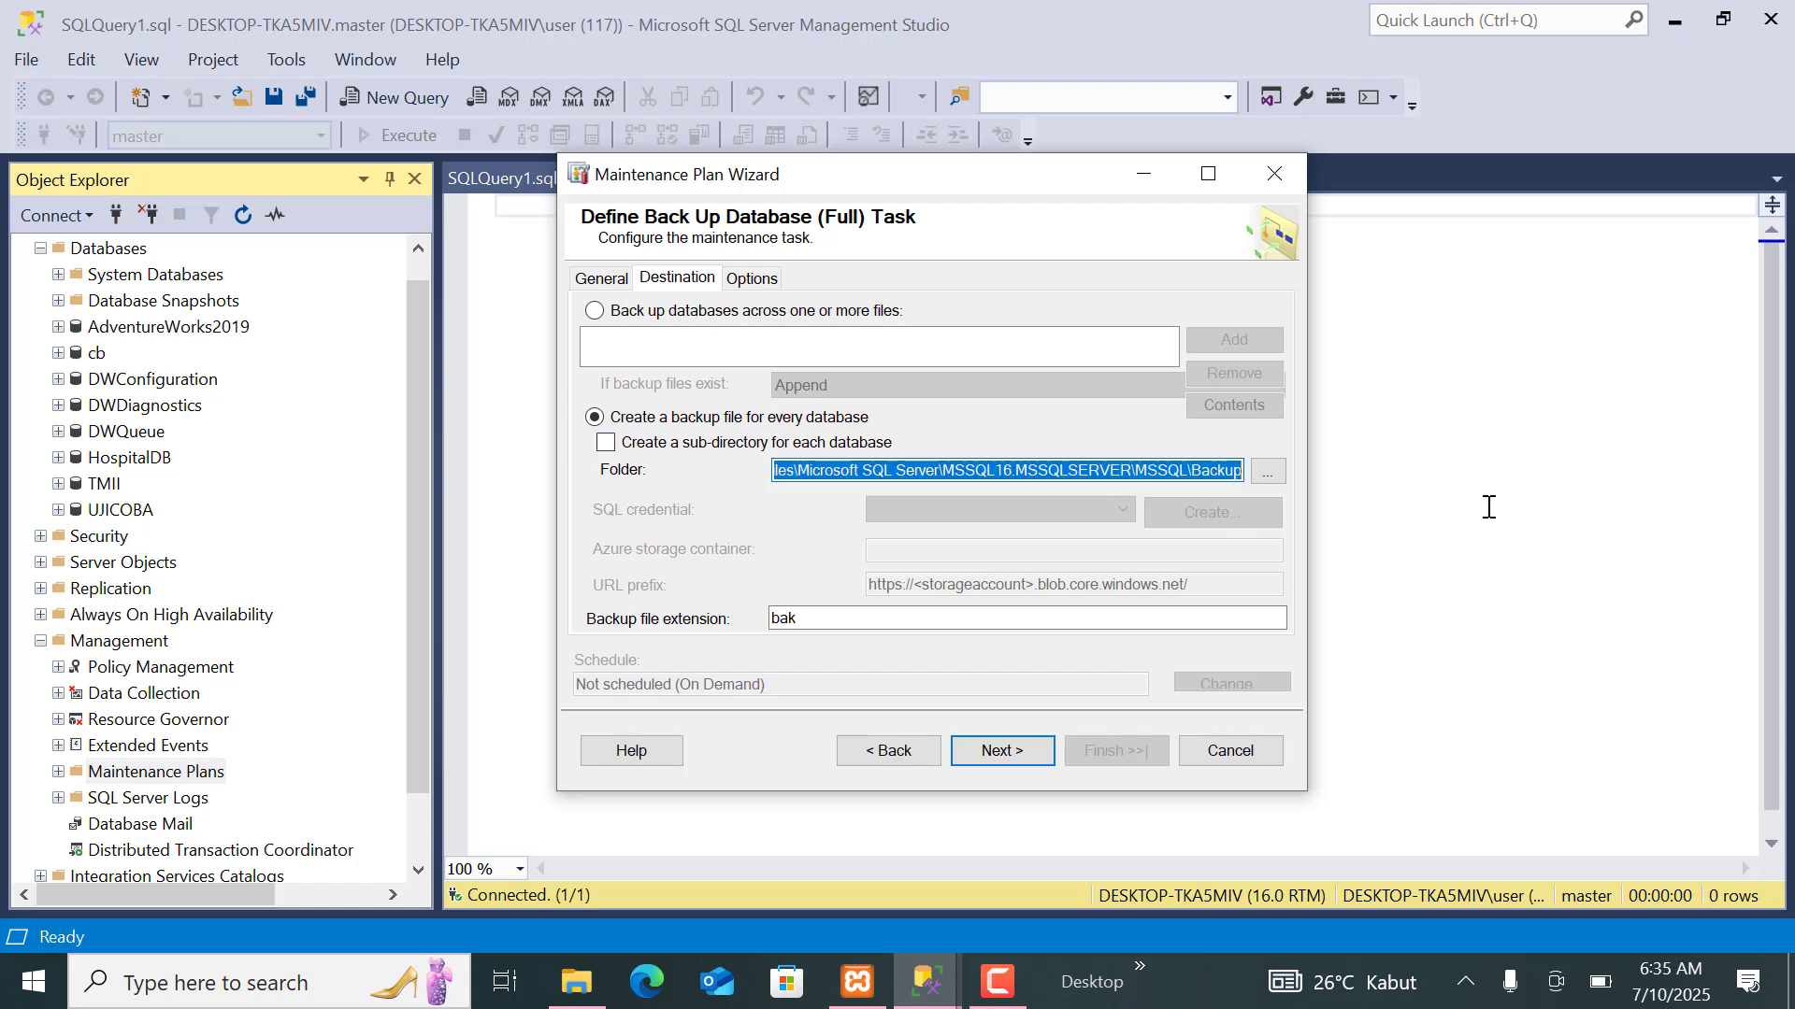
left_click(1015, 470)
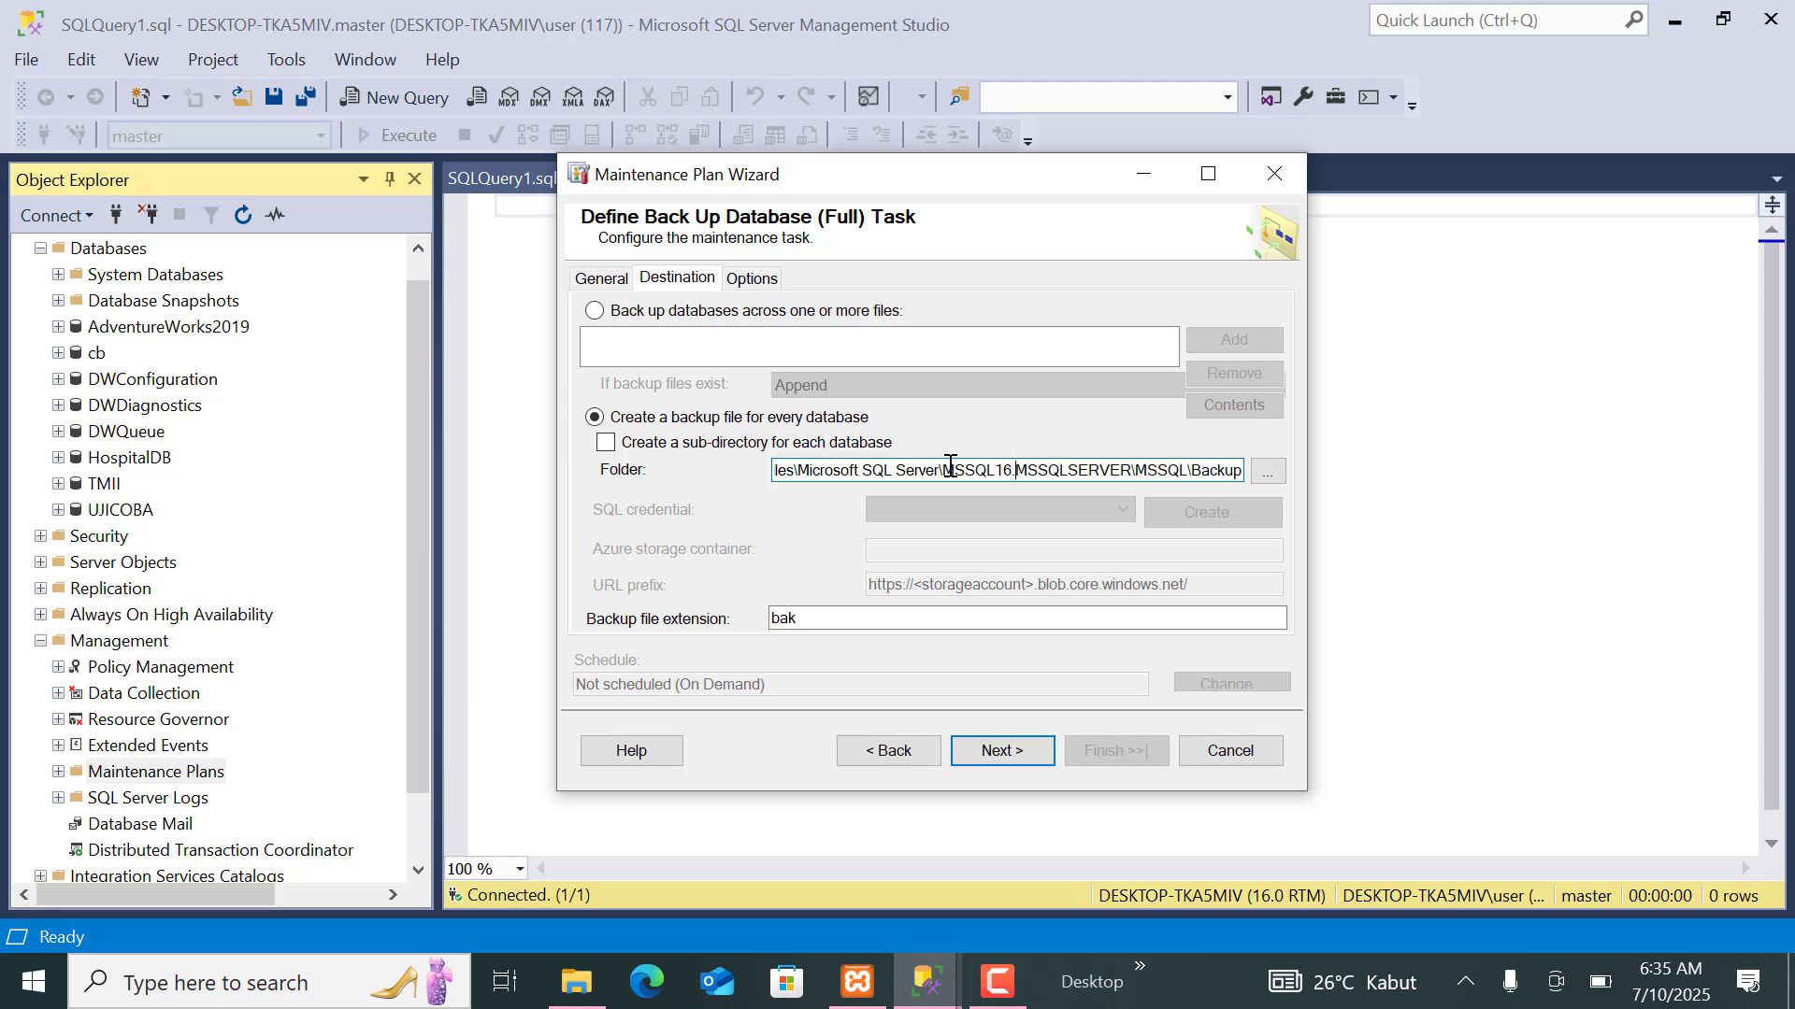
left_click_drag(947, 470, 682, 470)
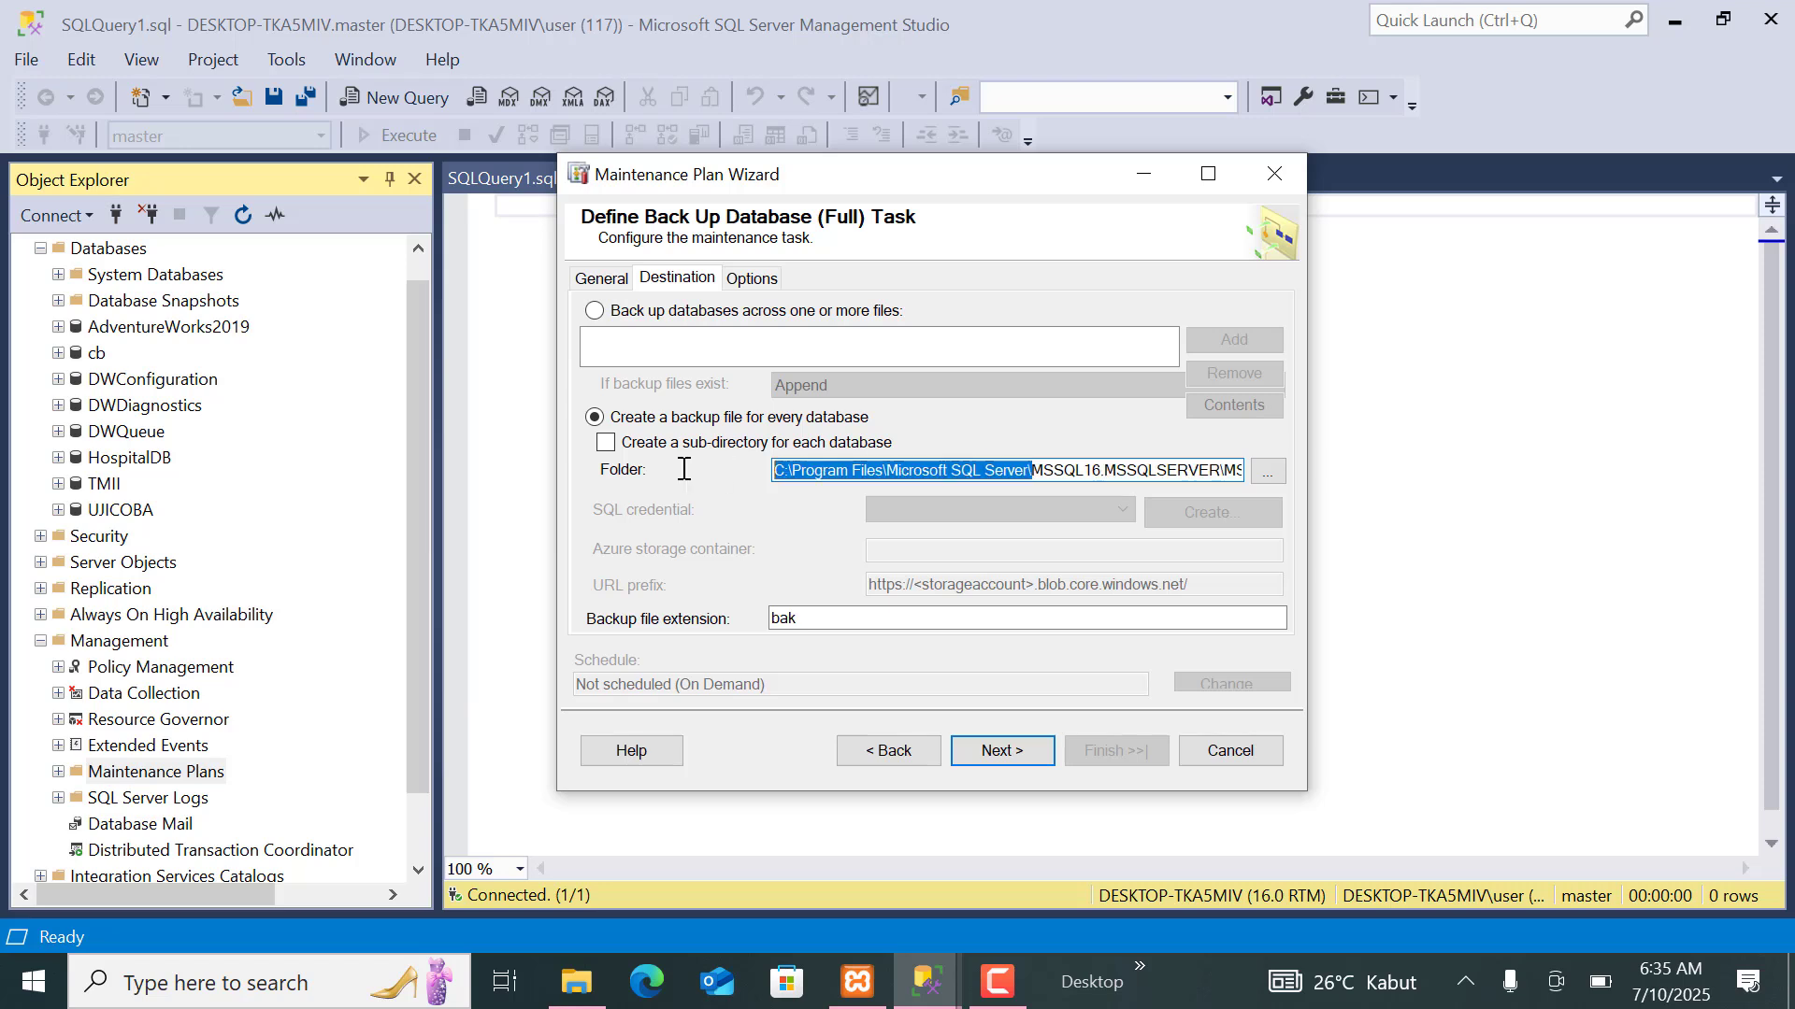
left_click(783, 477)
left_click_drag(777, 473, 1373, 538)
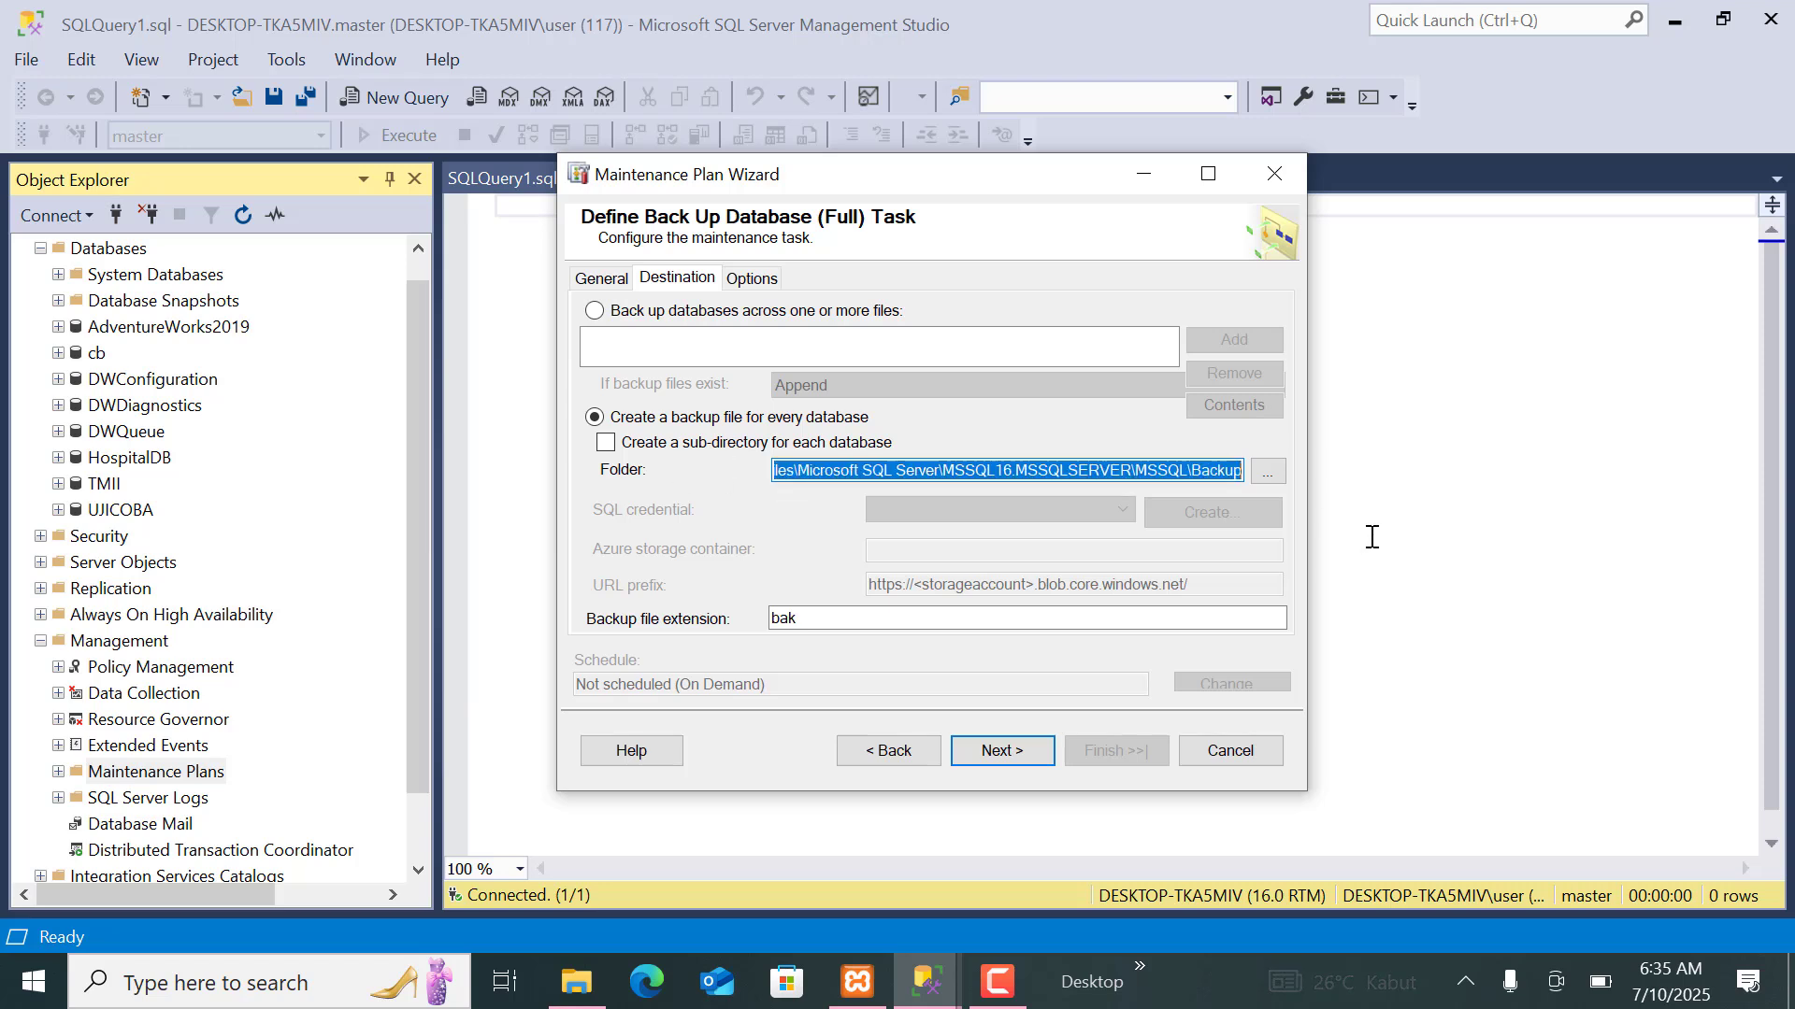
right_click(1184, 465)
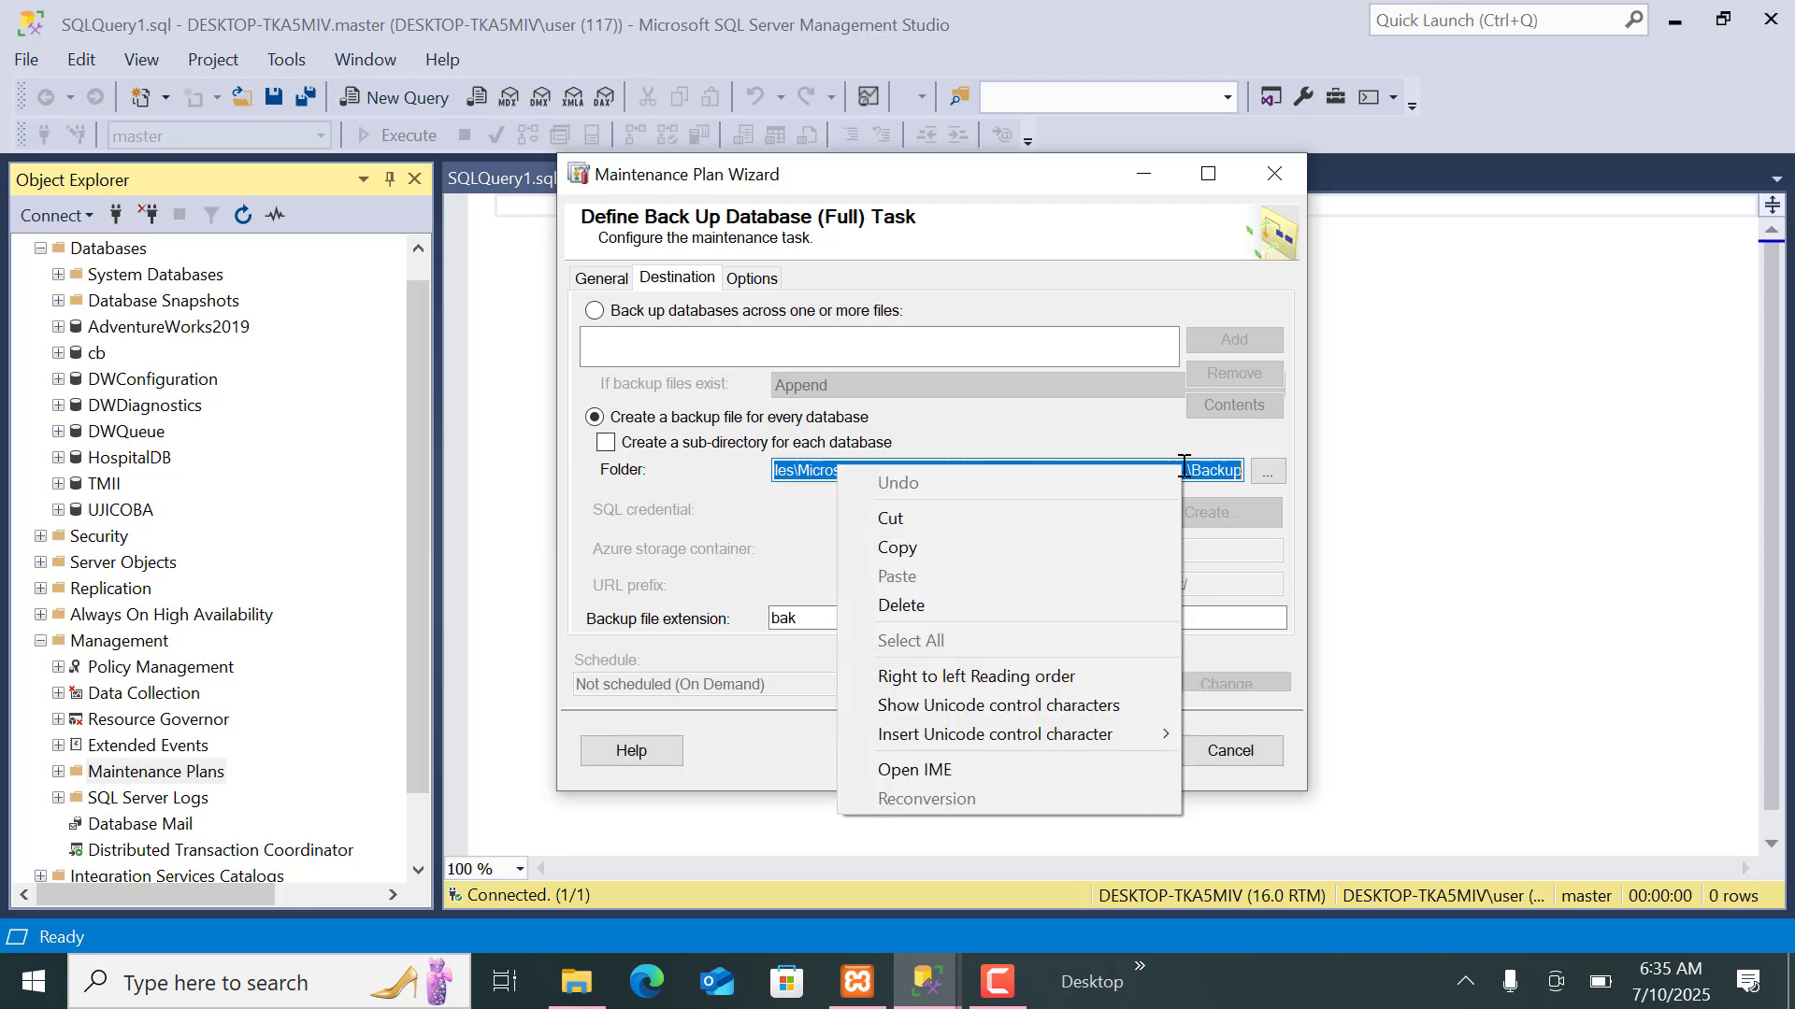
left_click(1073, 551)
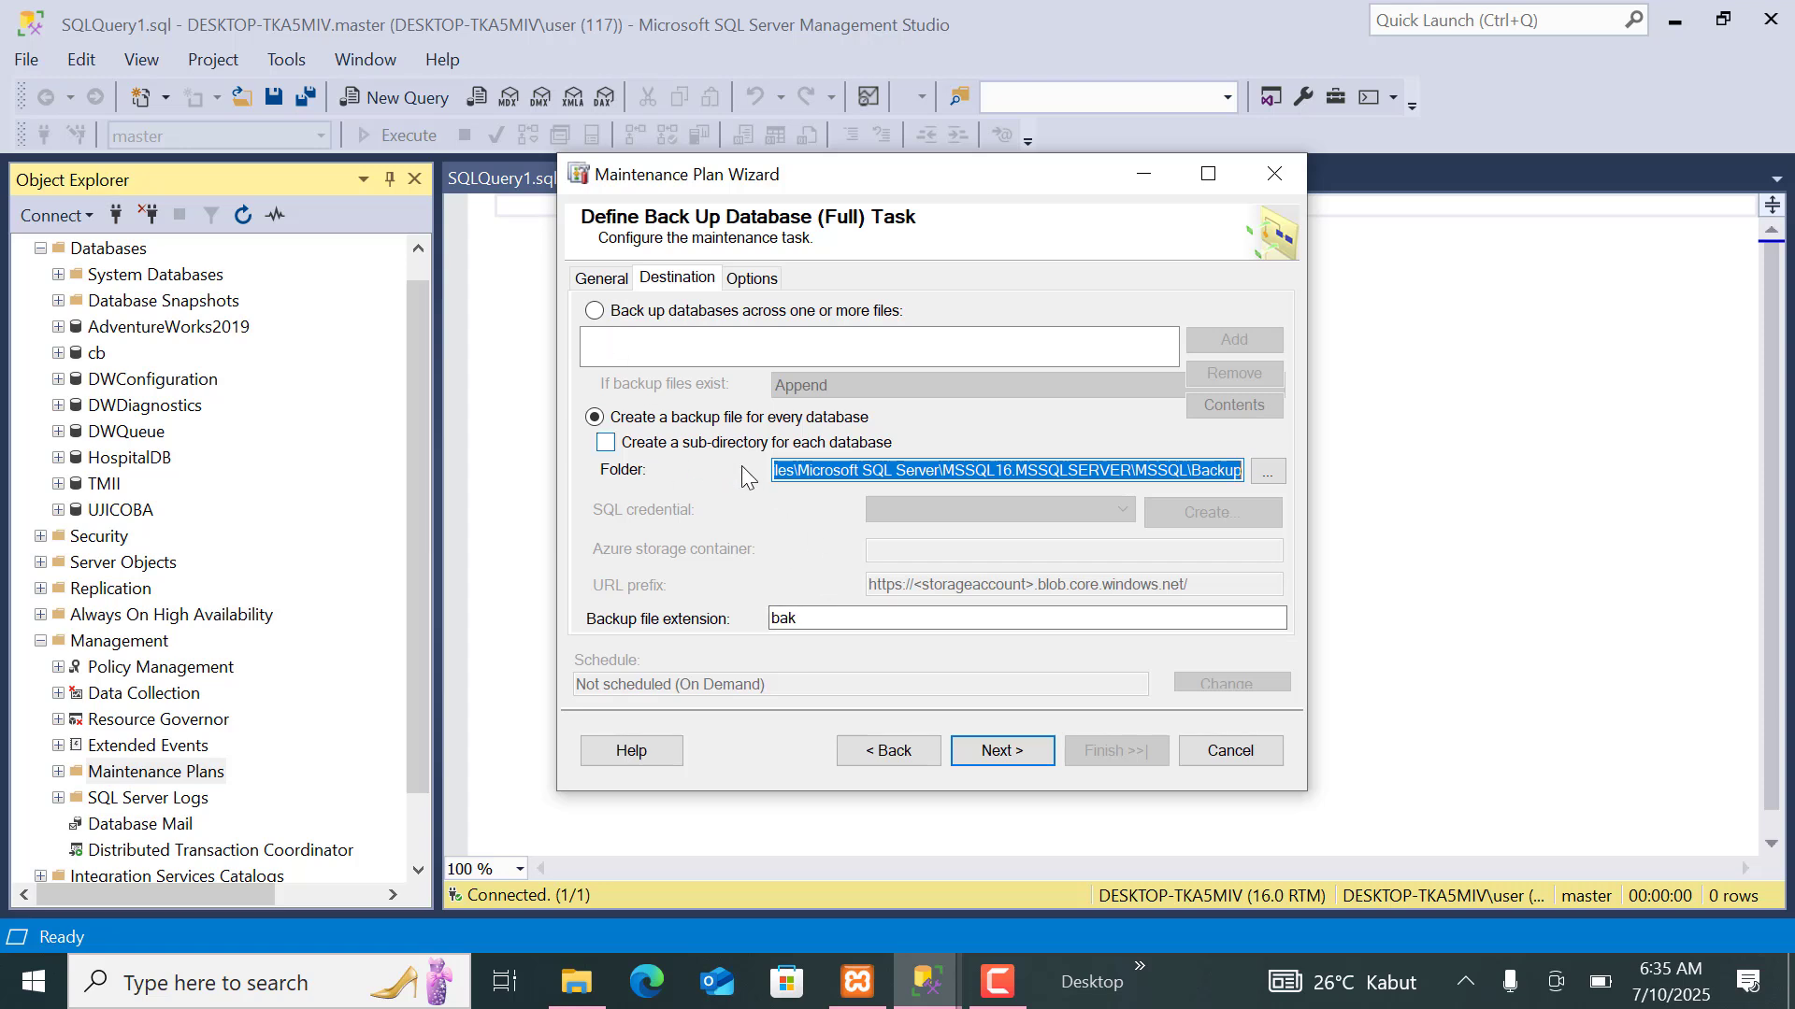
Accept the backup destination and text-file report options, finish creating the Backuprutin maintenance plan, and close the wizard.
left_click(1023, 754)
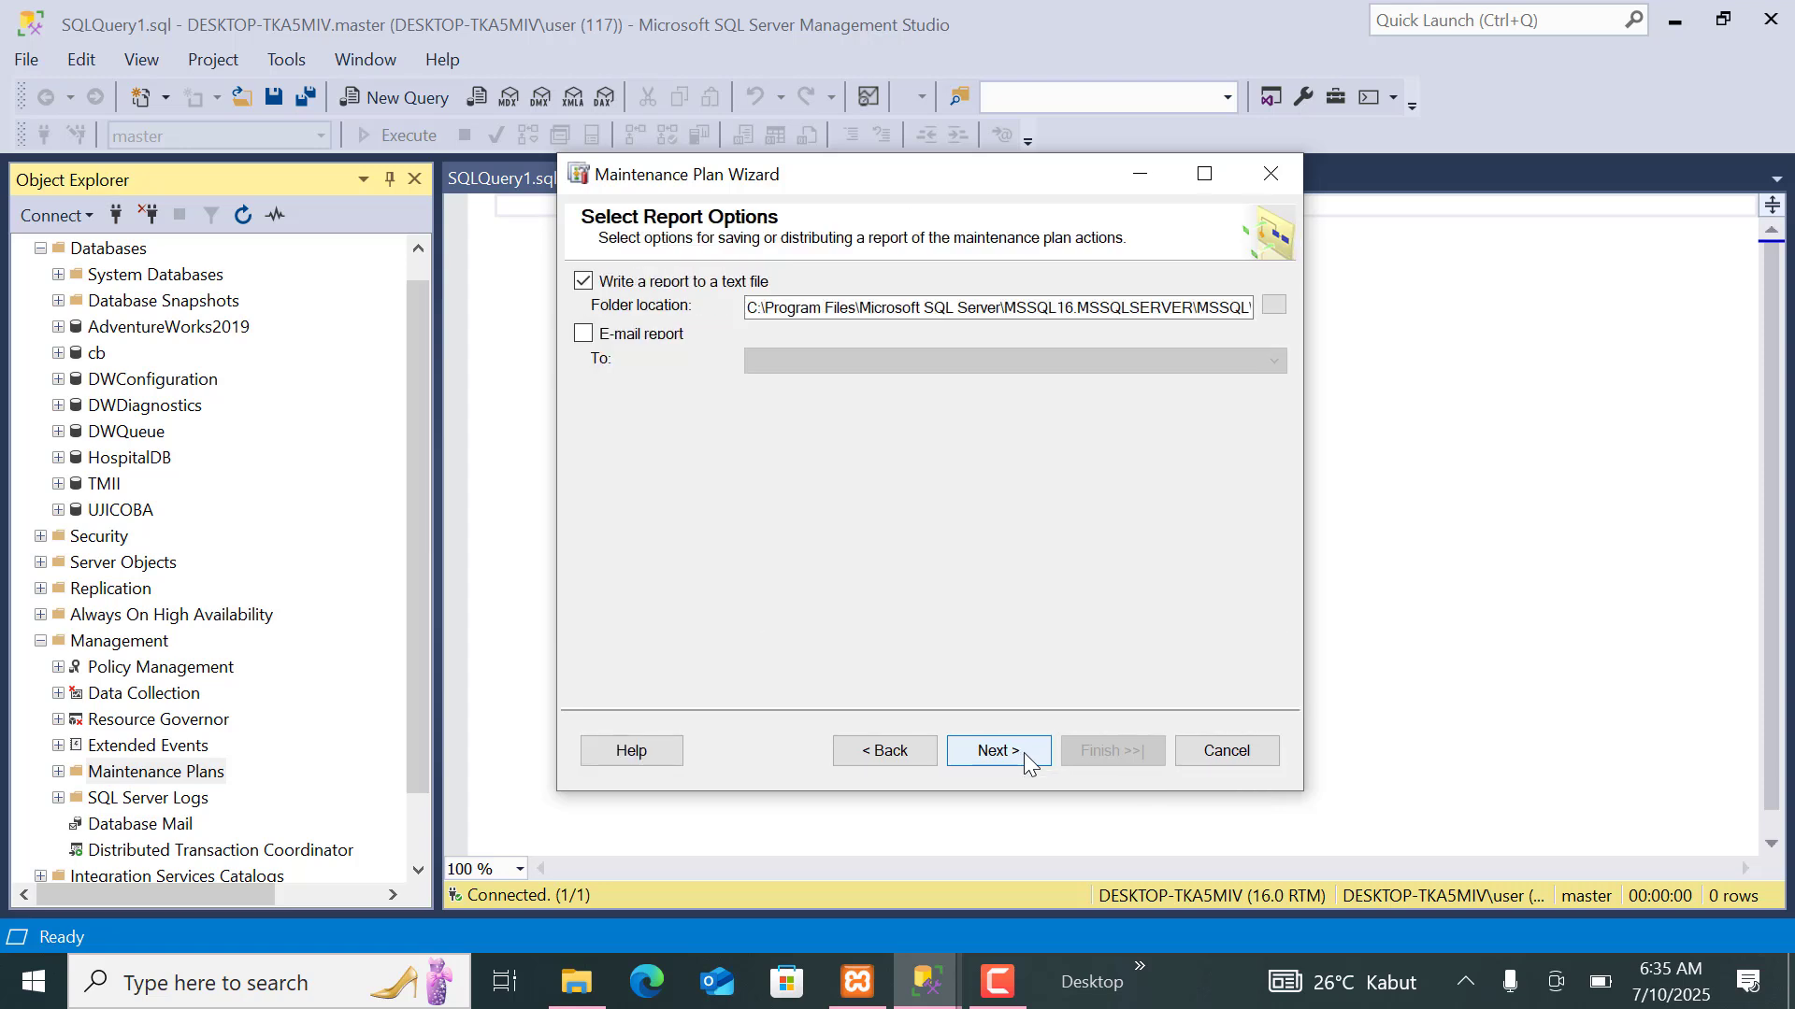
left_click(1024, 753)
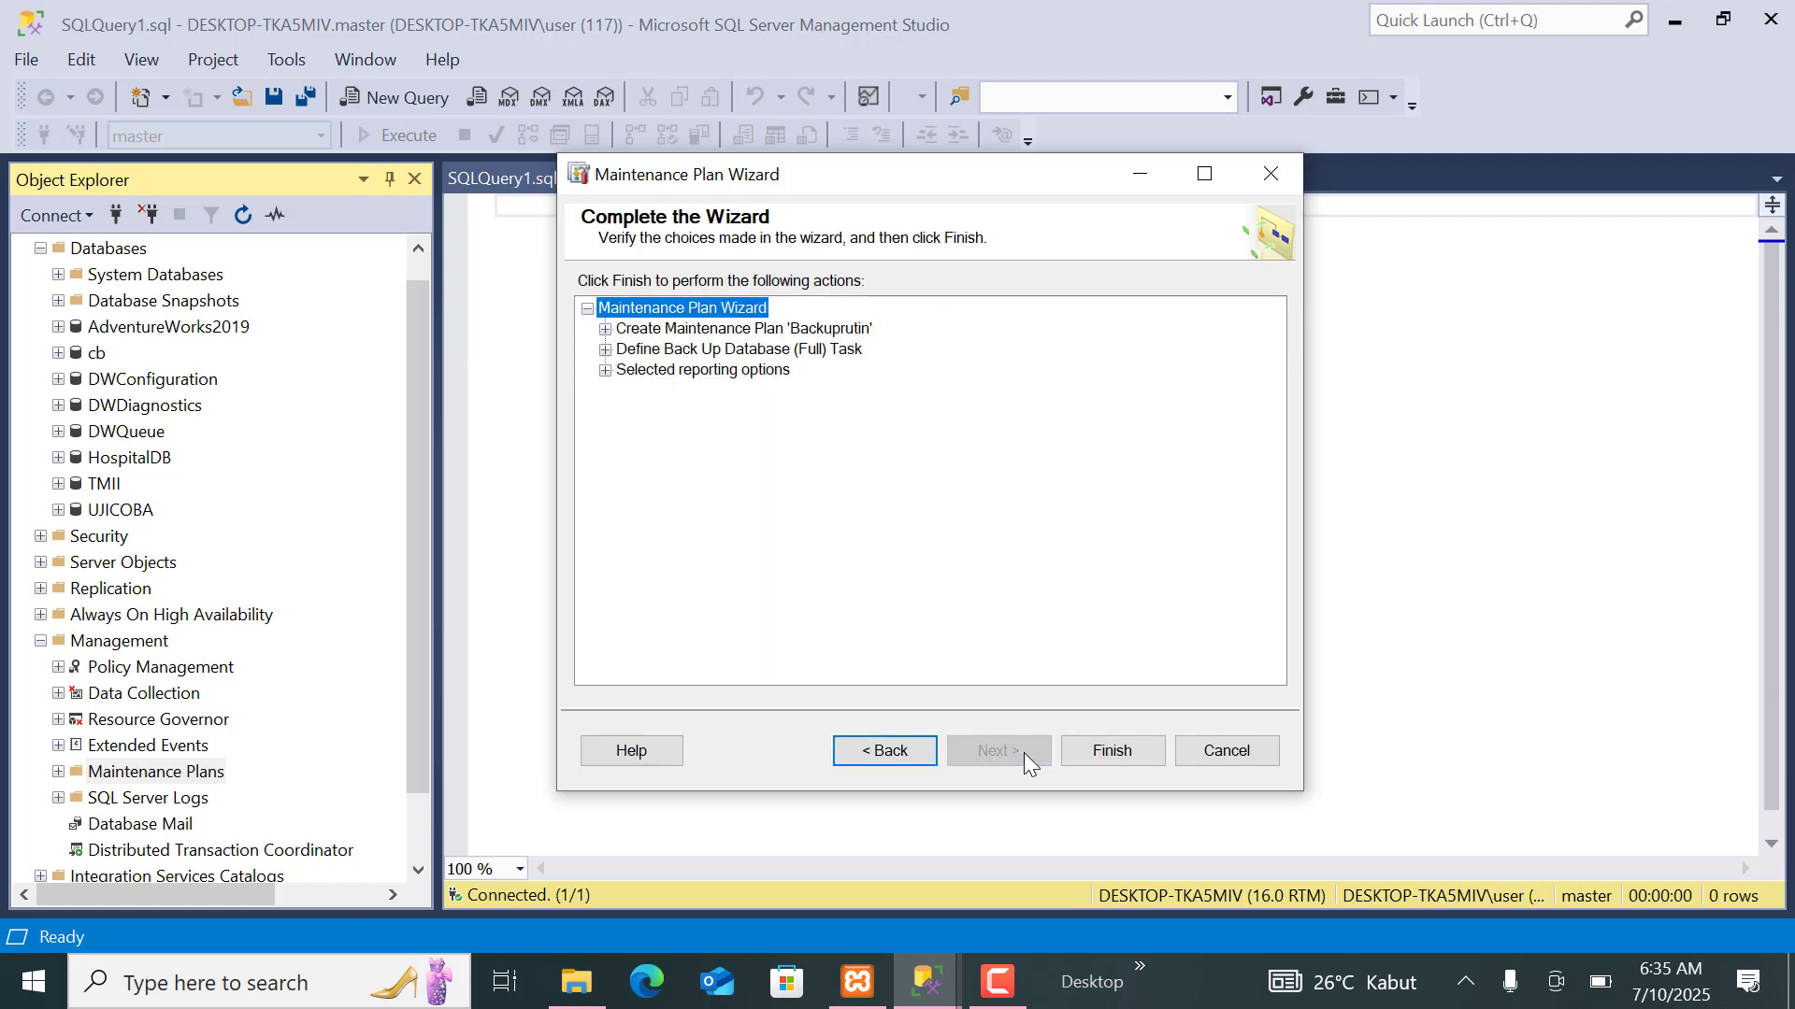
left_click(1119, 754)
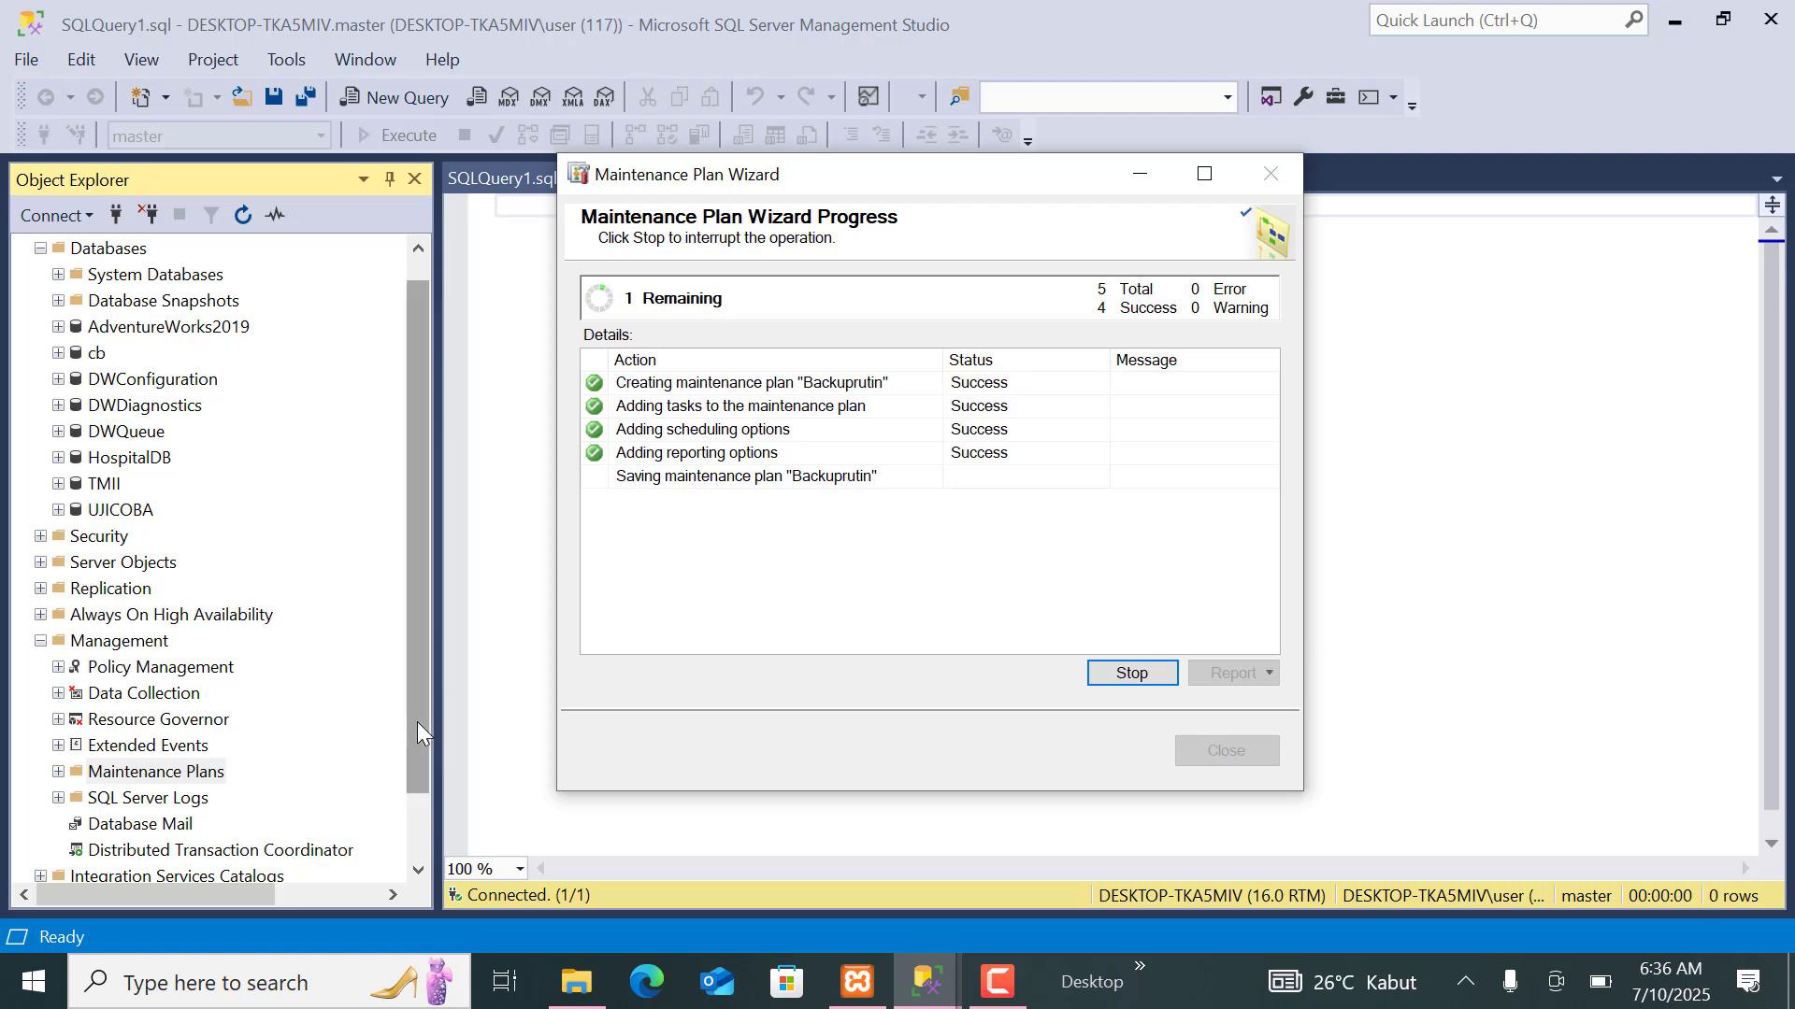
left_click_drag(419, 719, 419, 840)
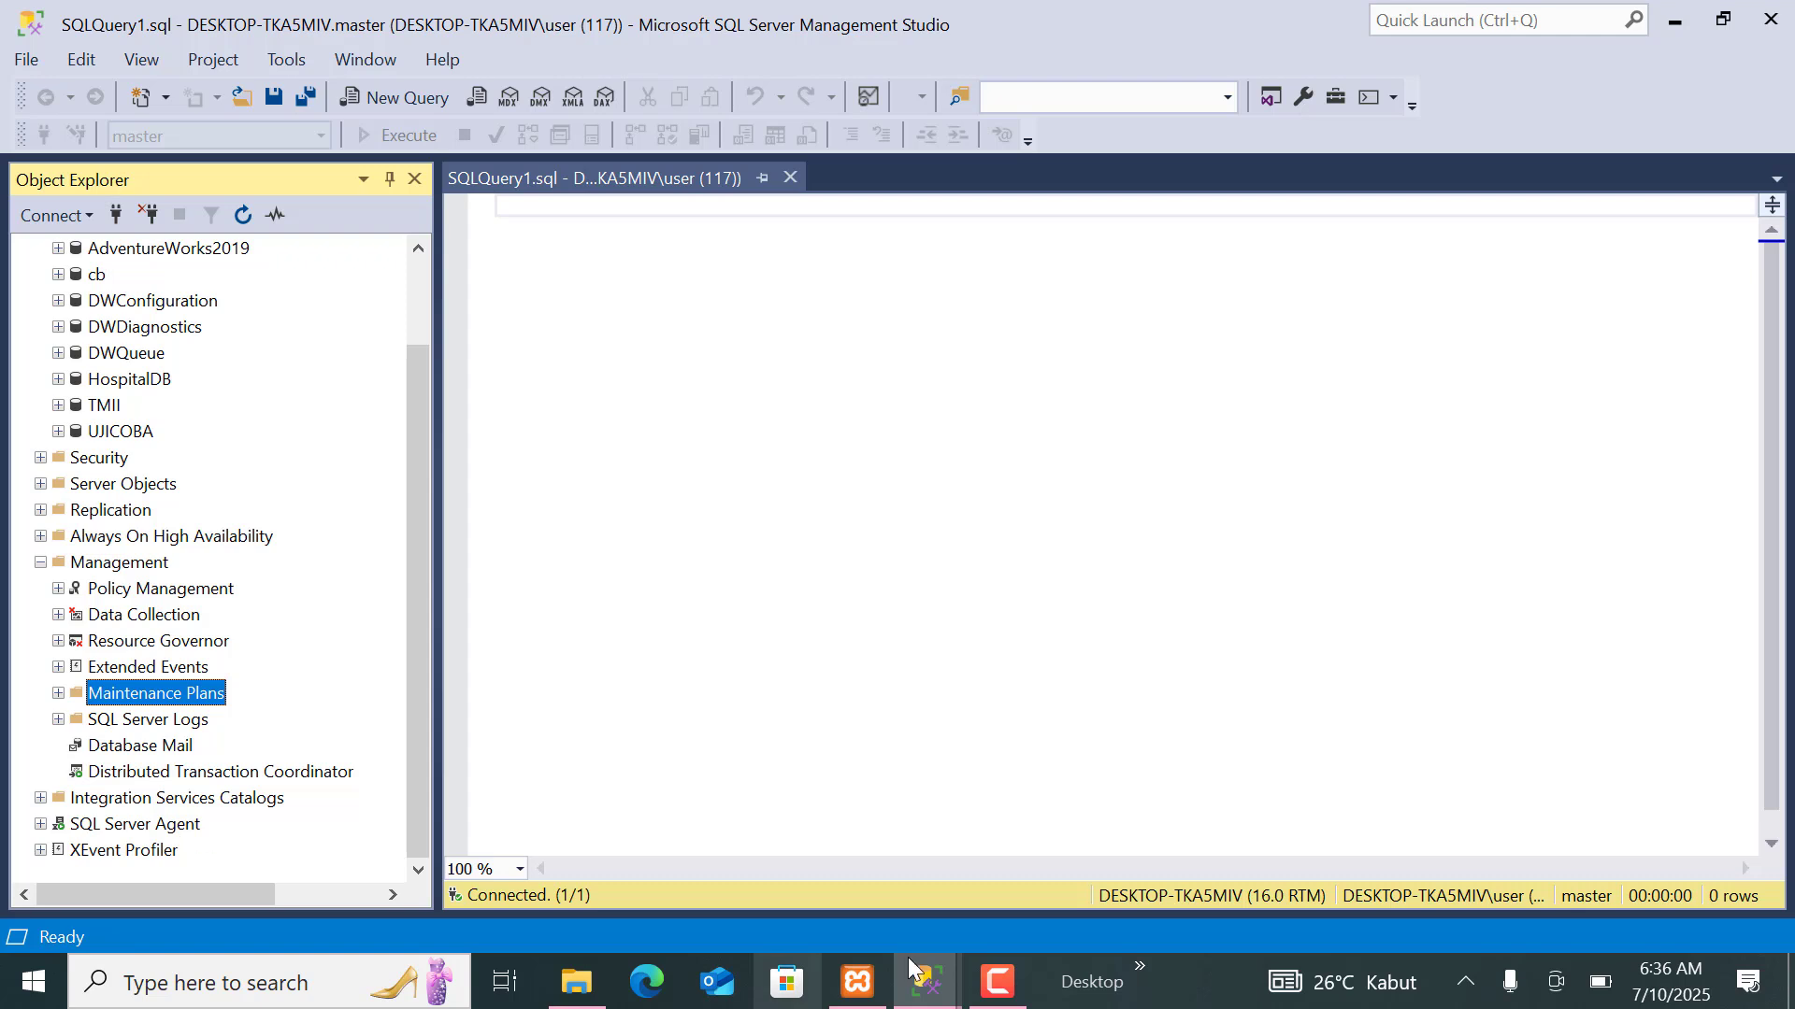
left_click(925, 981)
left_click(1002, 911)
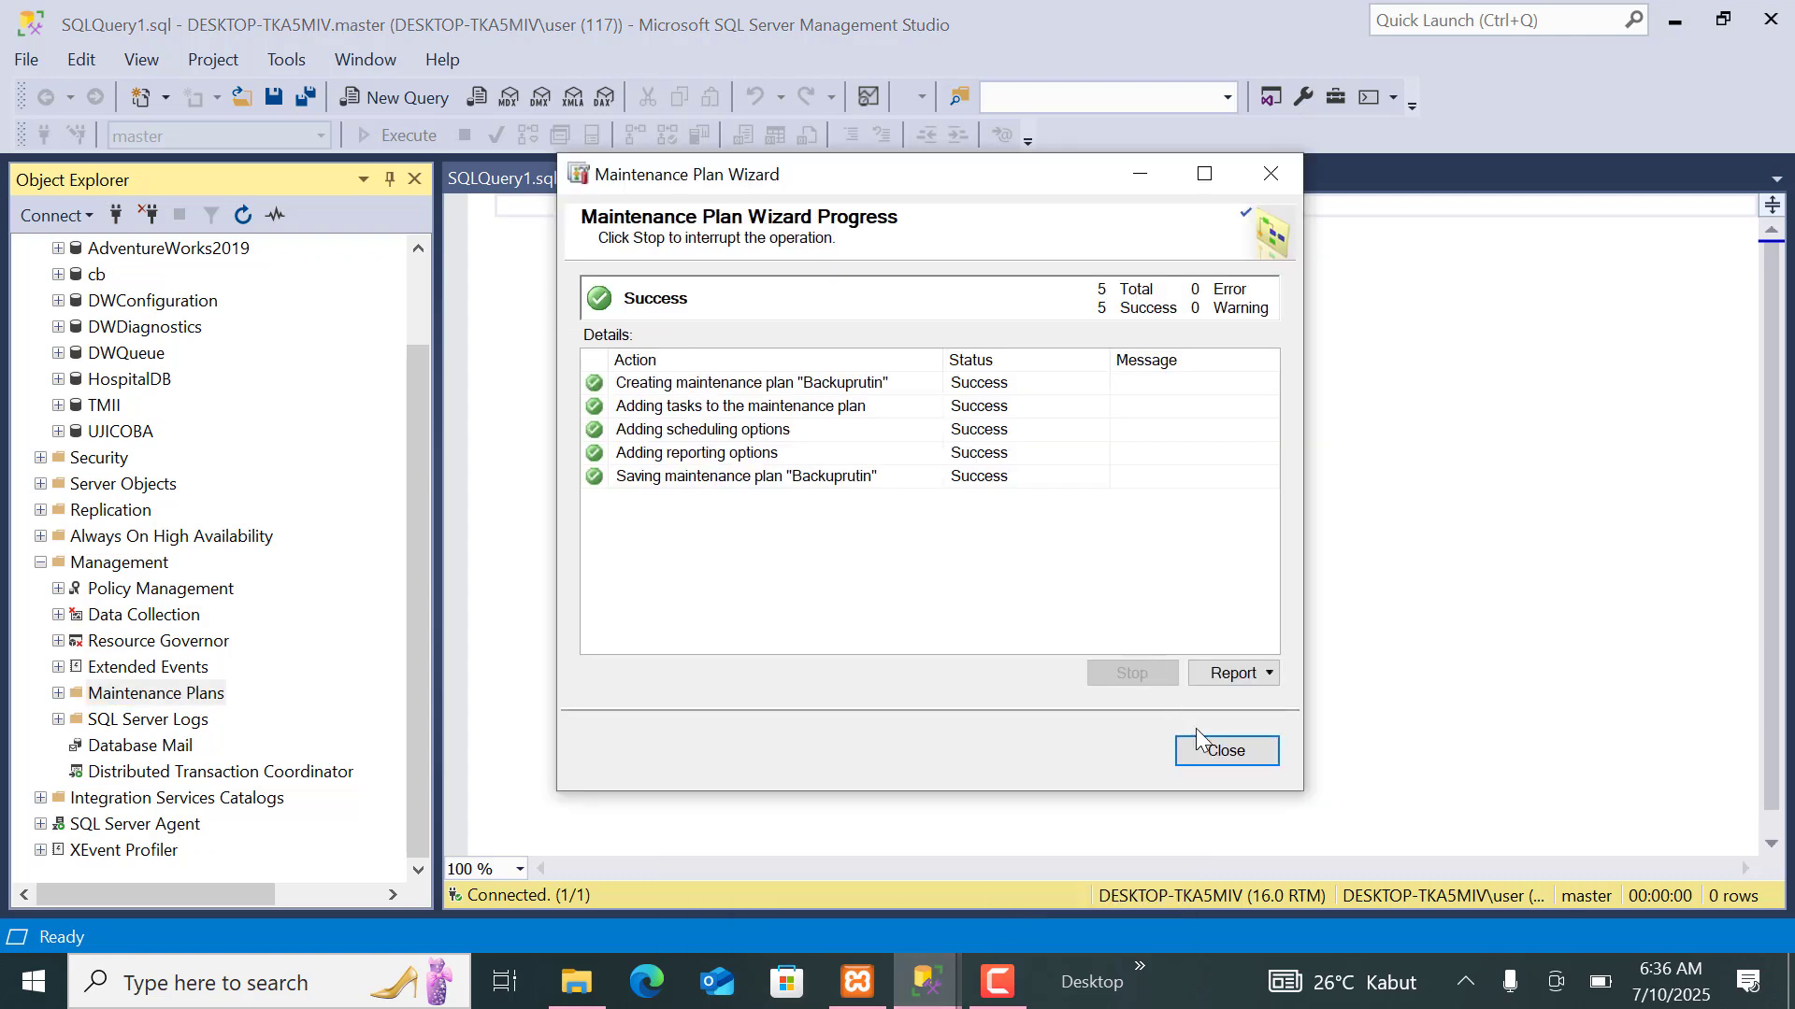
left_click(1217, 756)
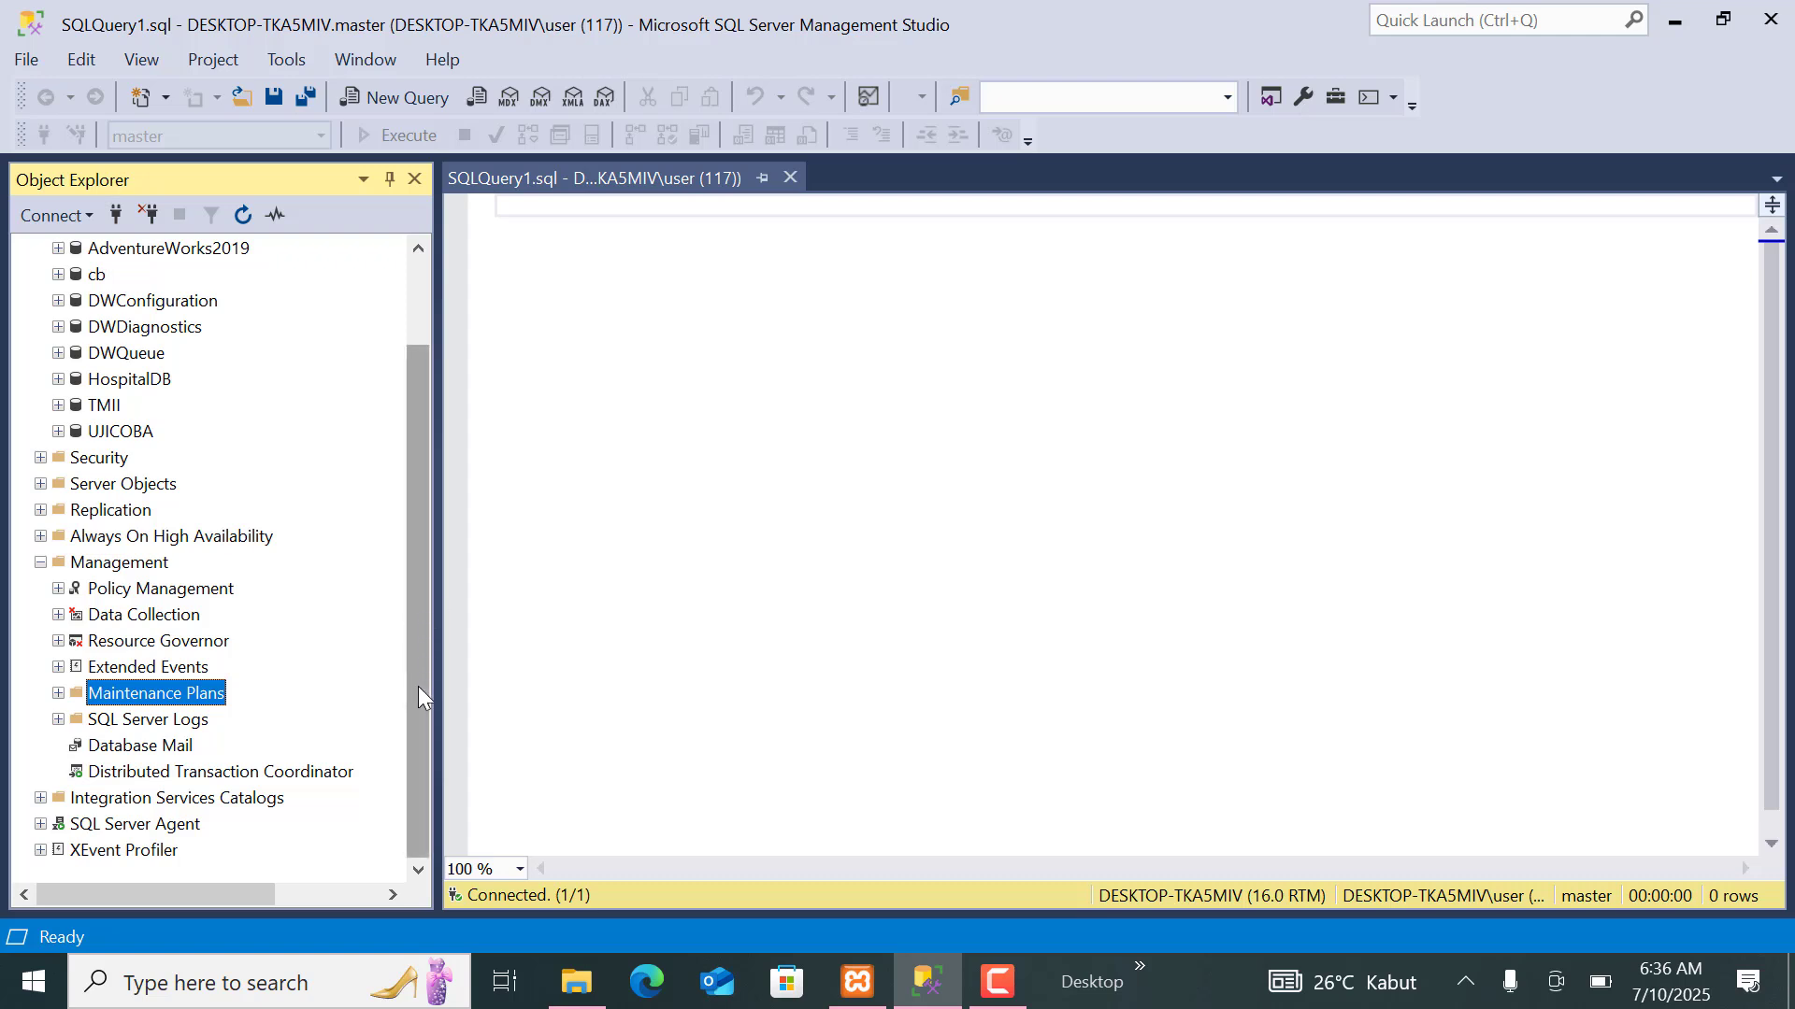
Expand the SQL Server Agent jobs in Object Explorer and open the properties of Backuprutin.Subplan_1.
left_click(39, 824)
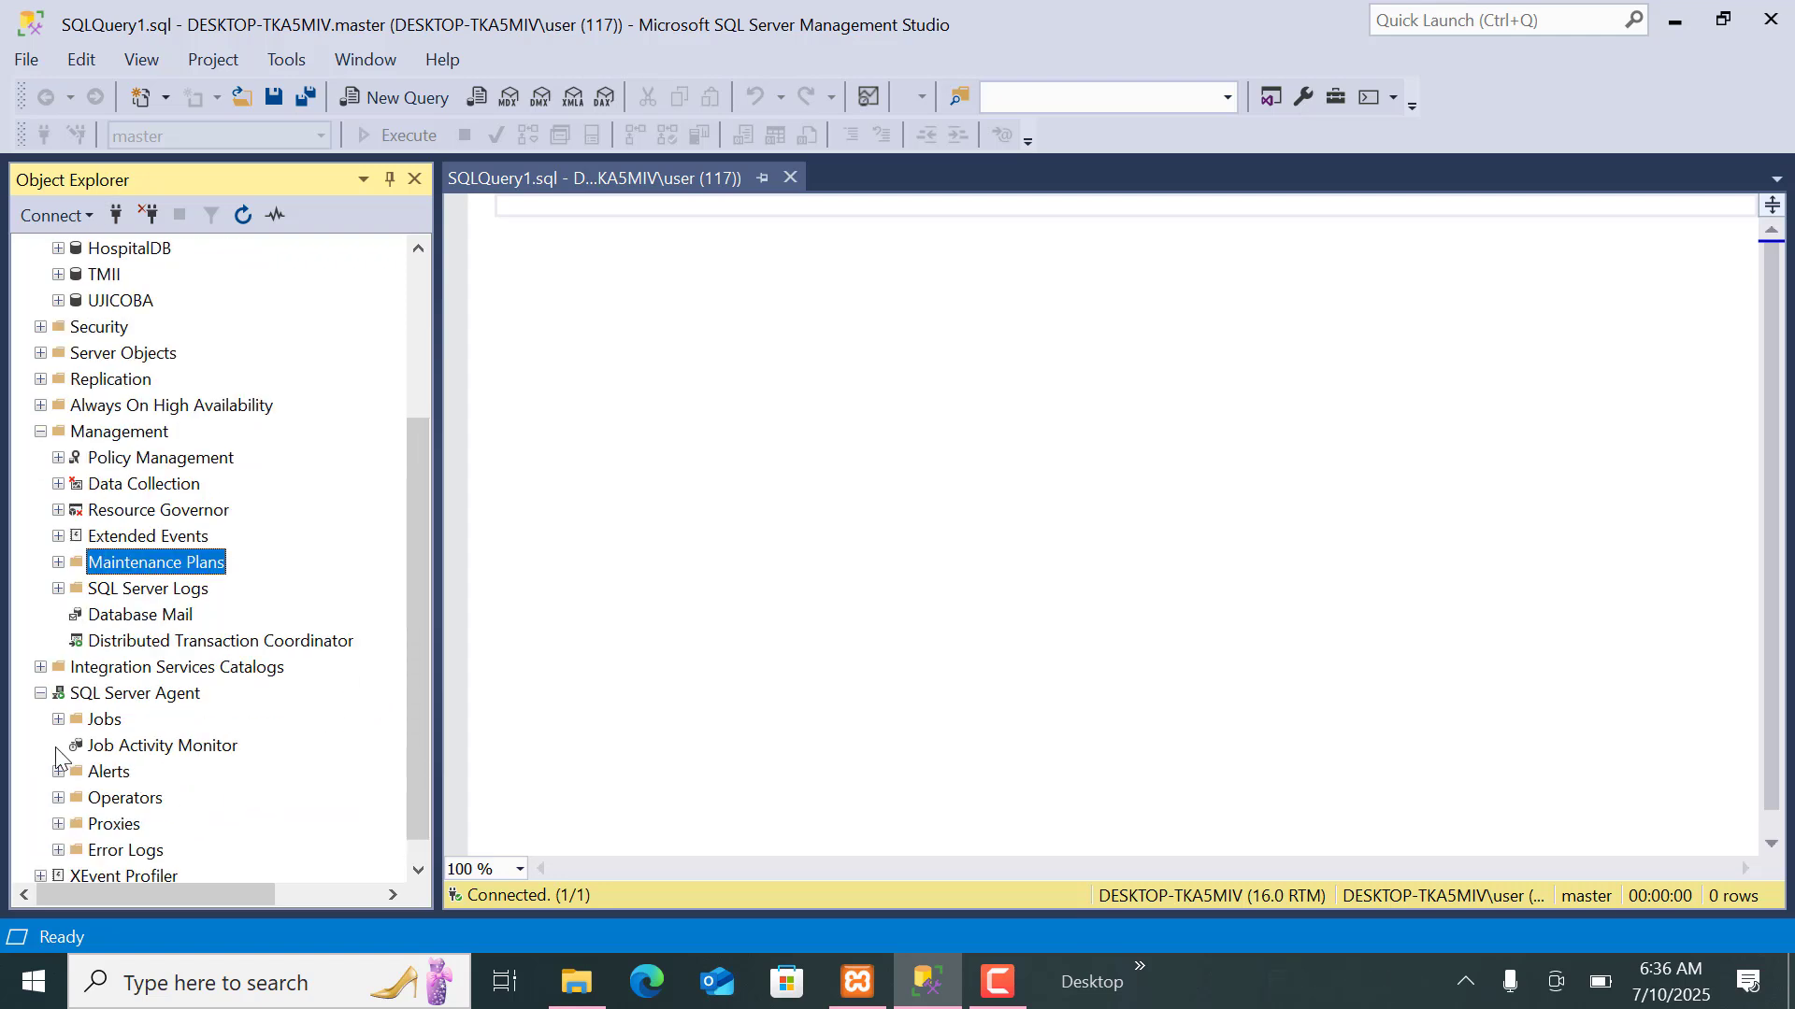
left_click(58, 721)
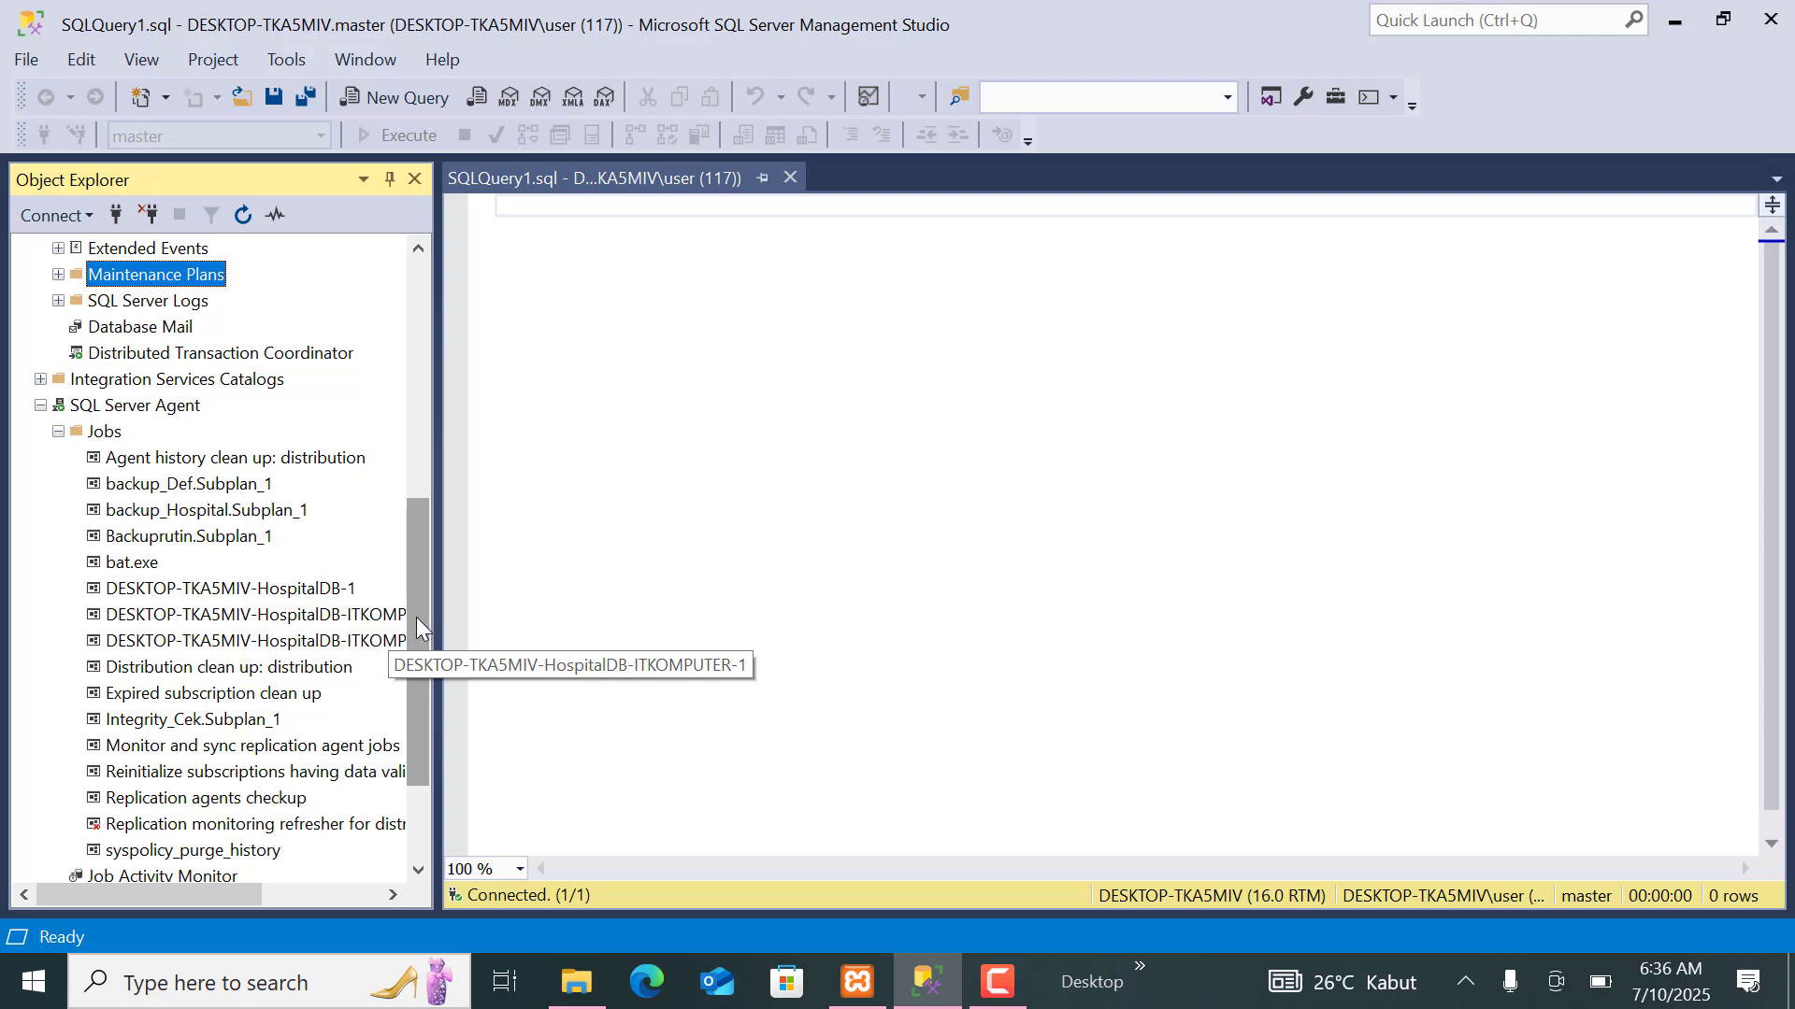
left_click_drag(422, 617, 406, 557)
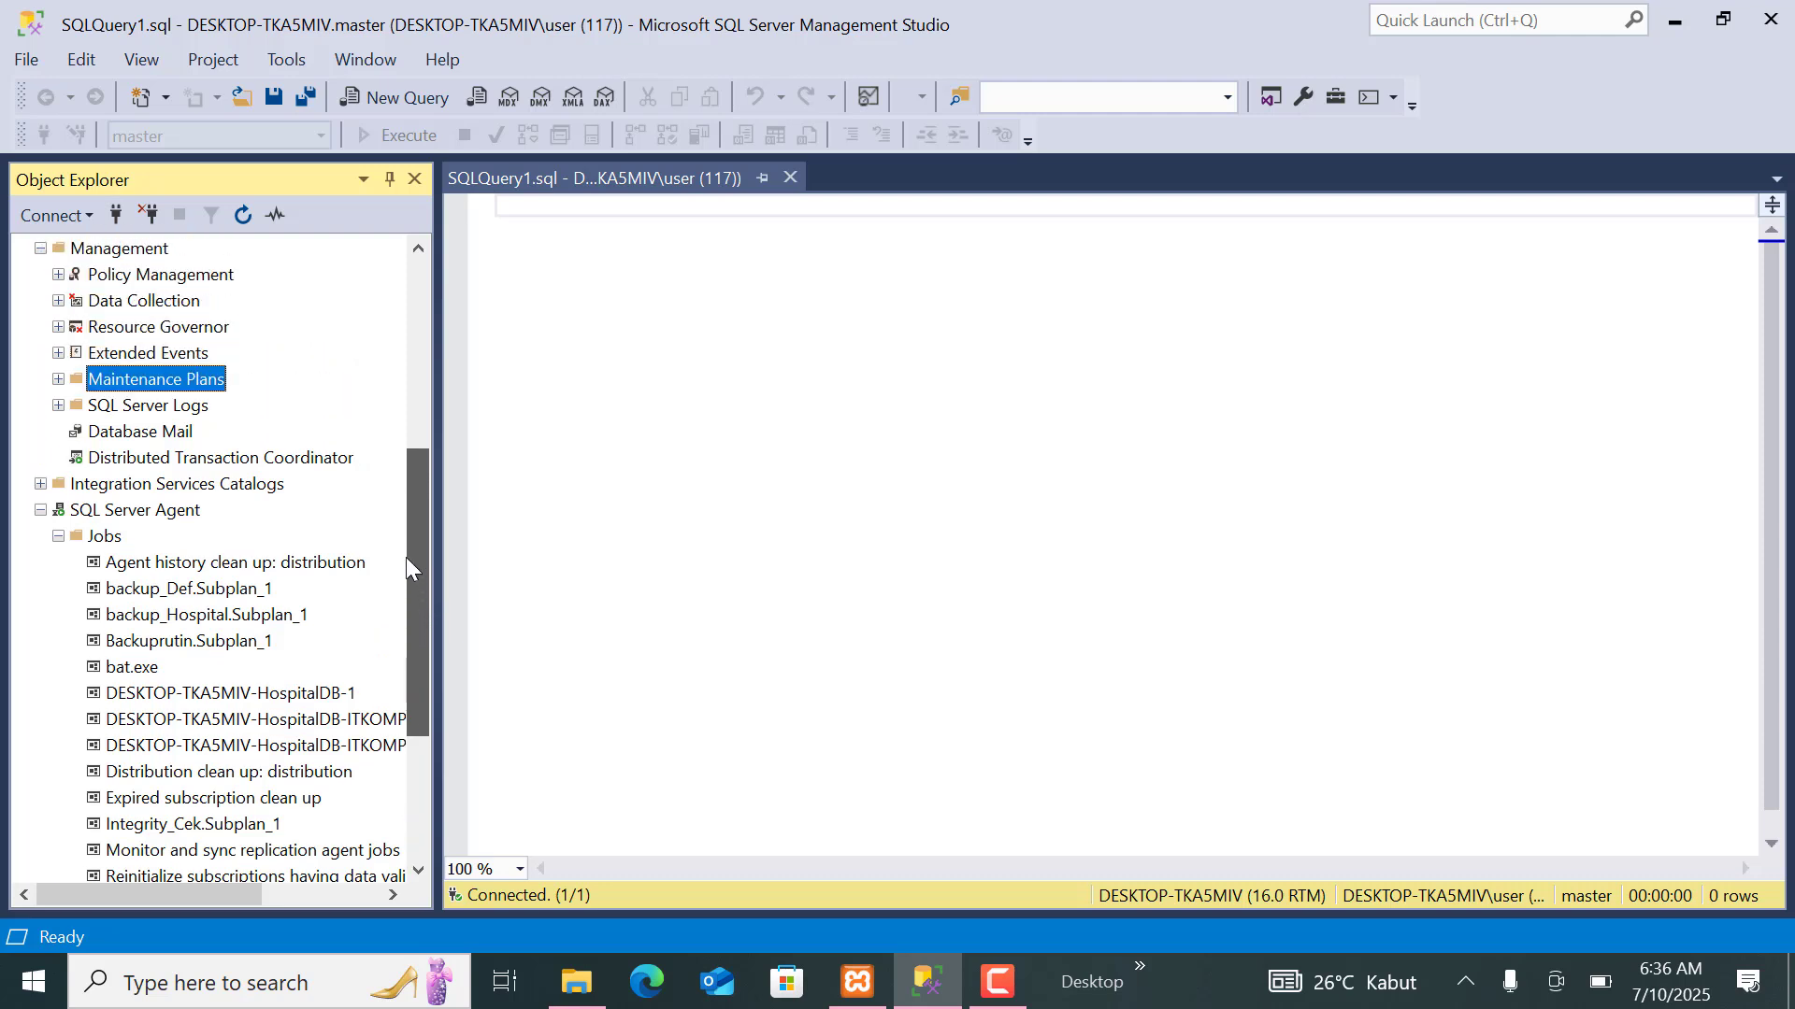
left_click_drag(406, 557, 422, 578)
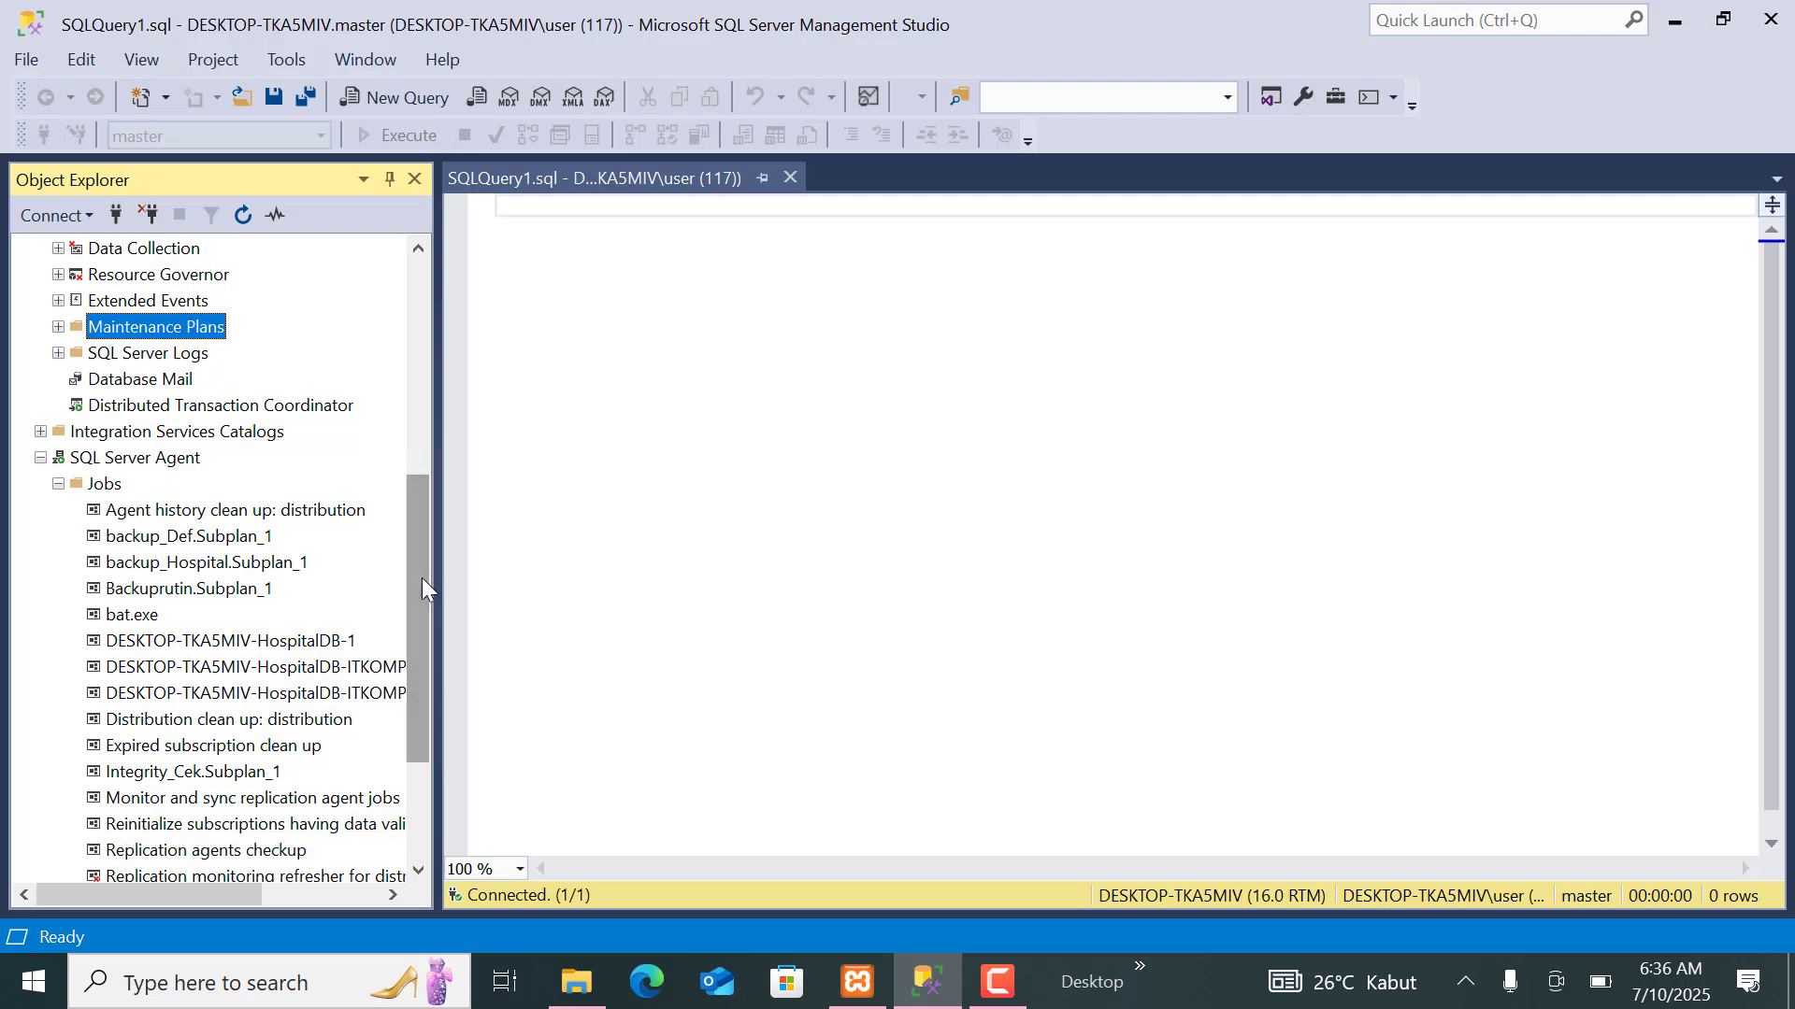
left_click(269, 597)
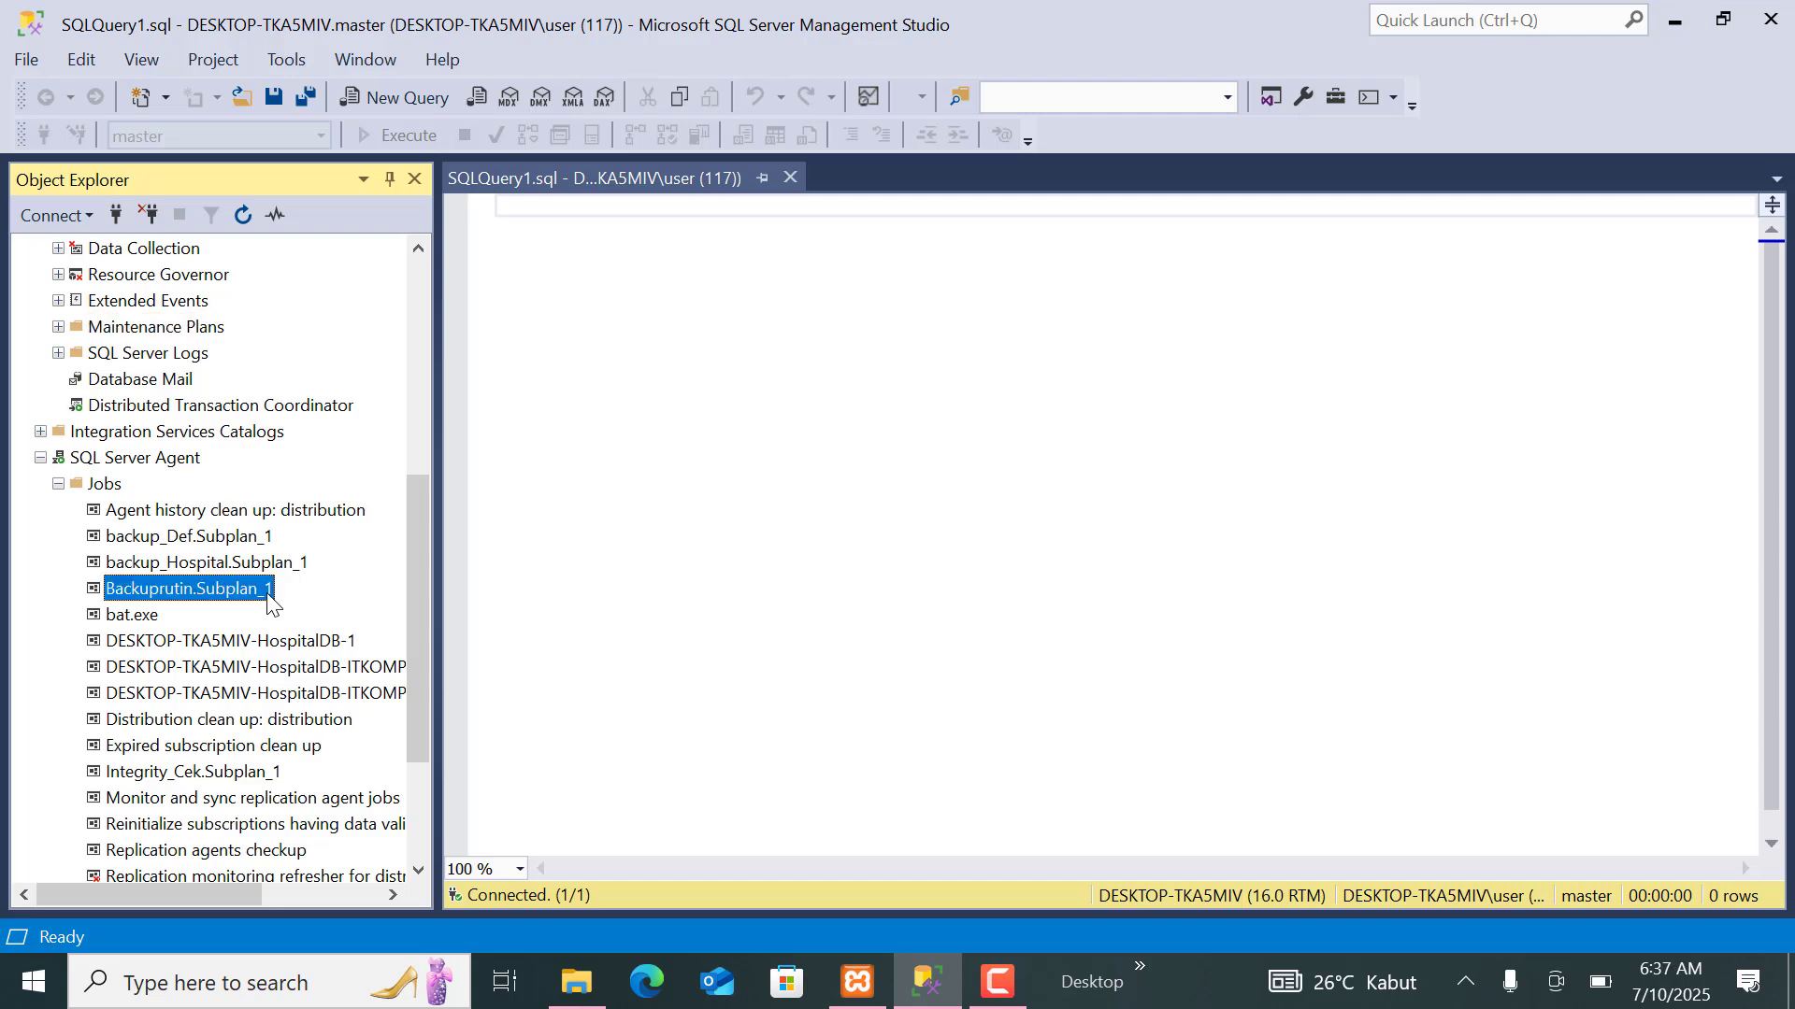
right_click(132, 603)
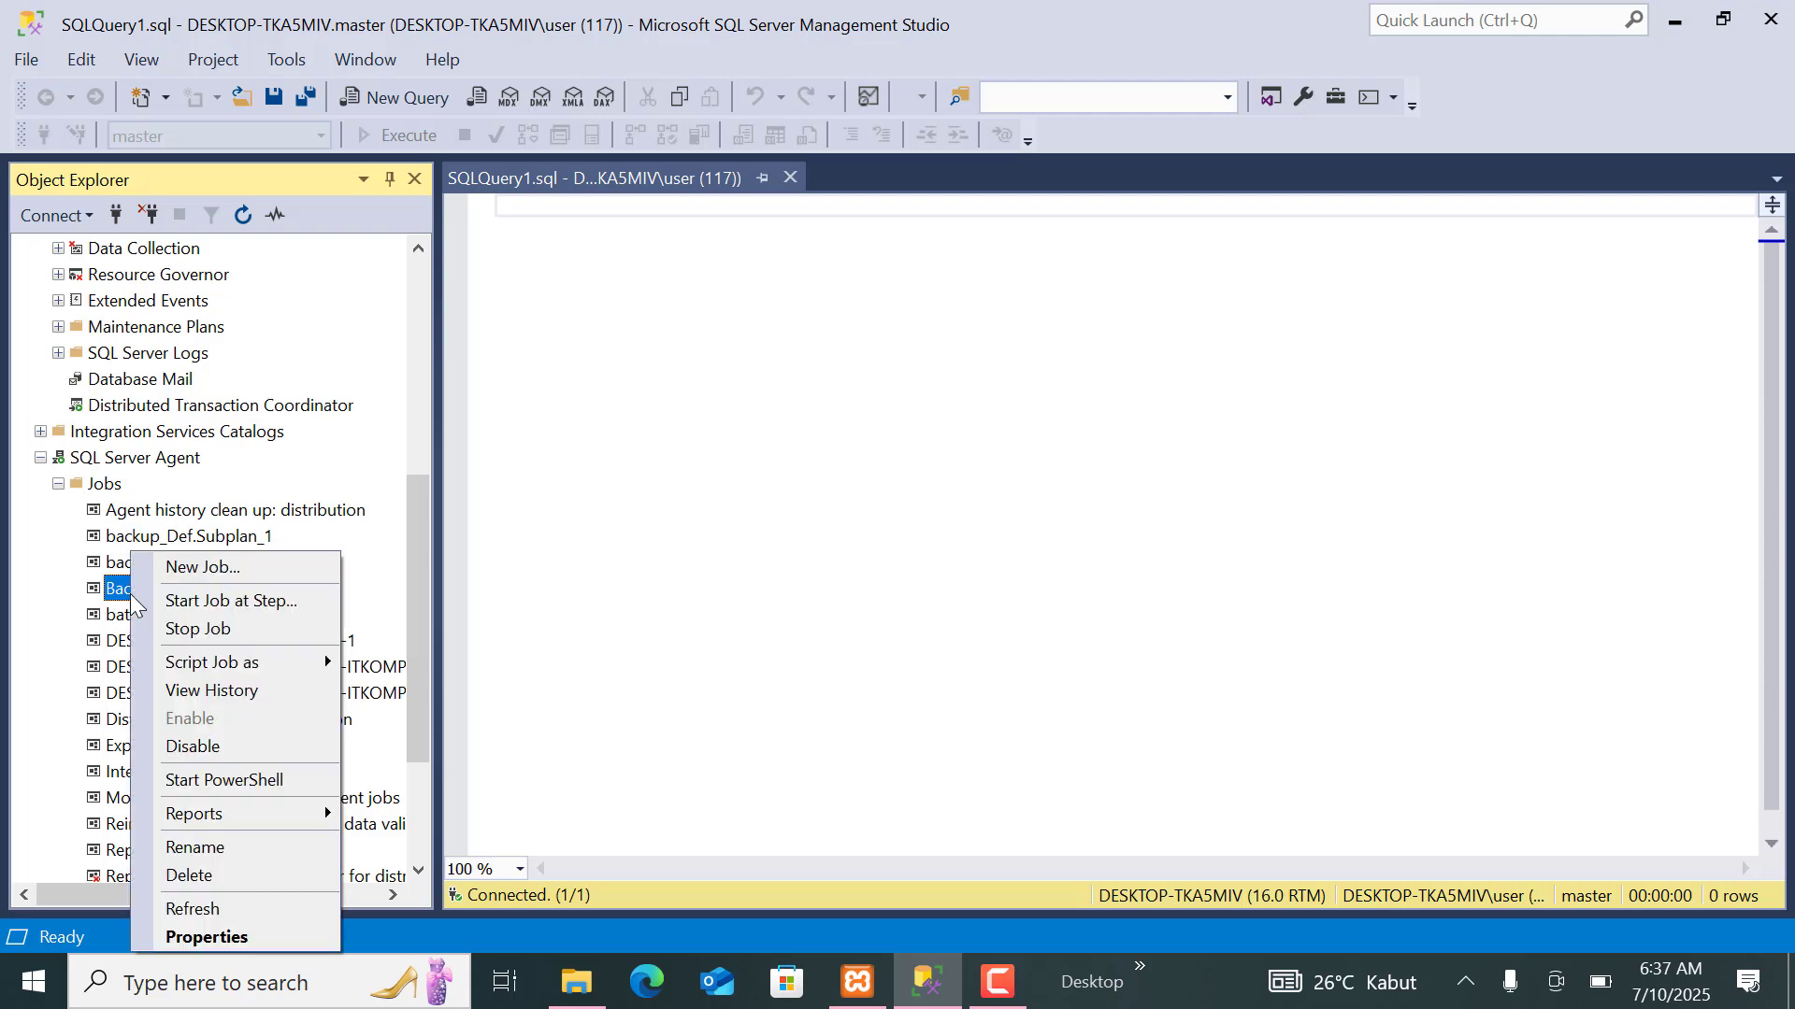
left_click(207, 938)
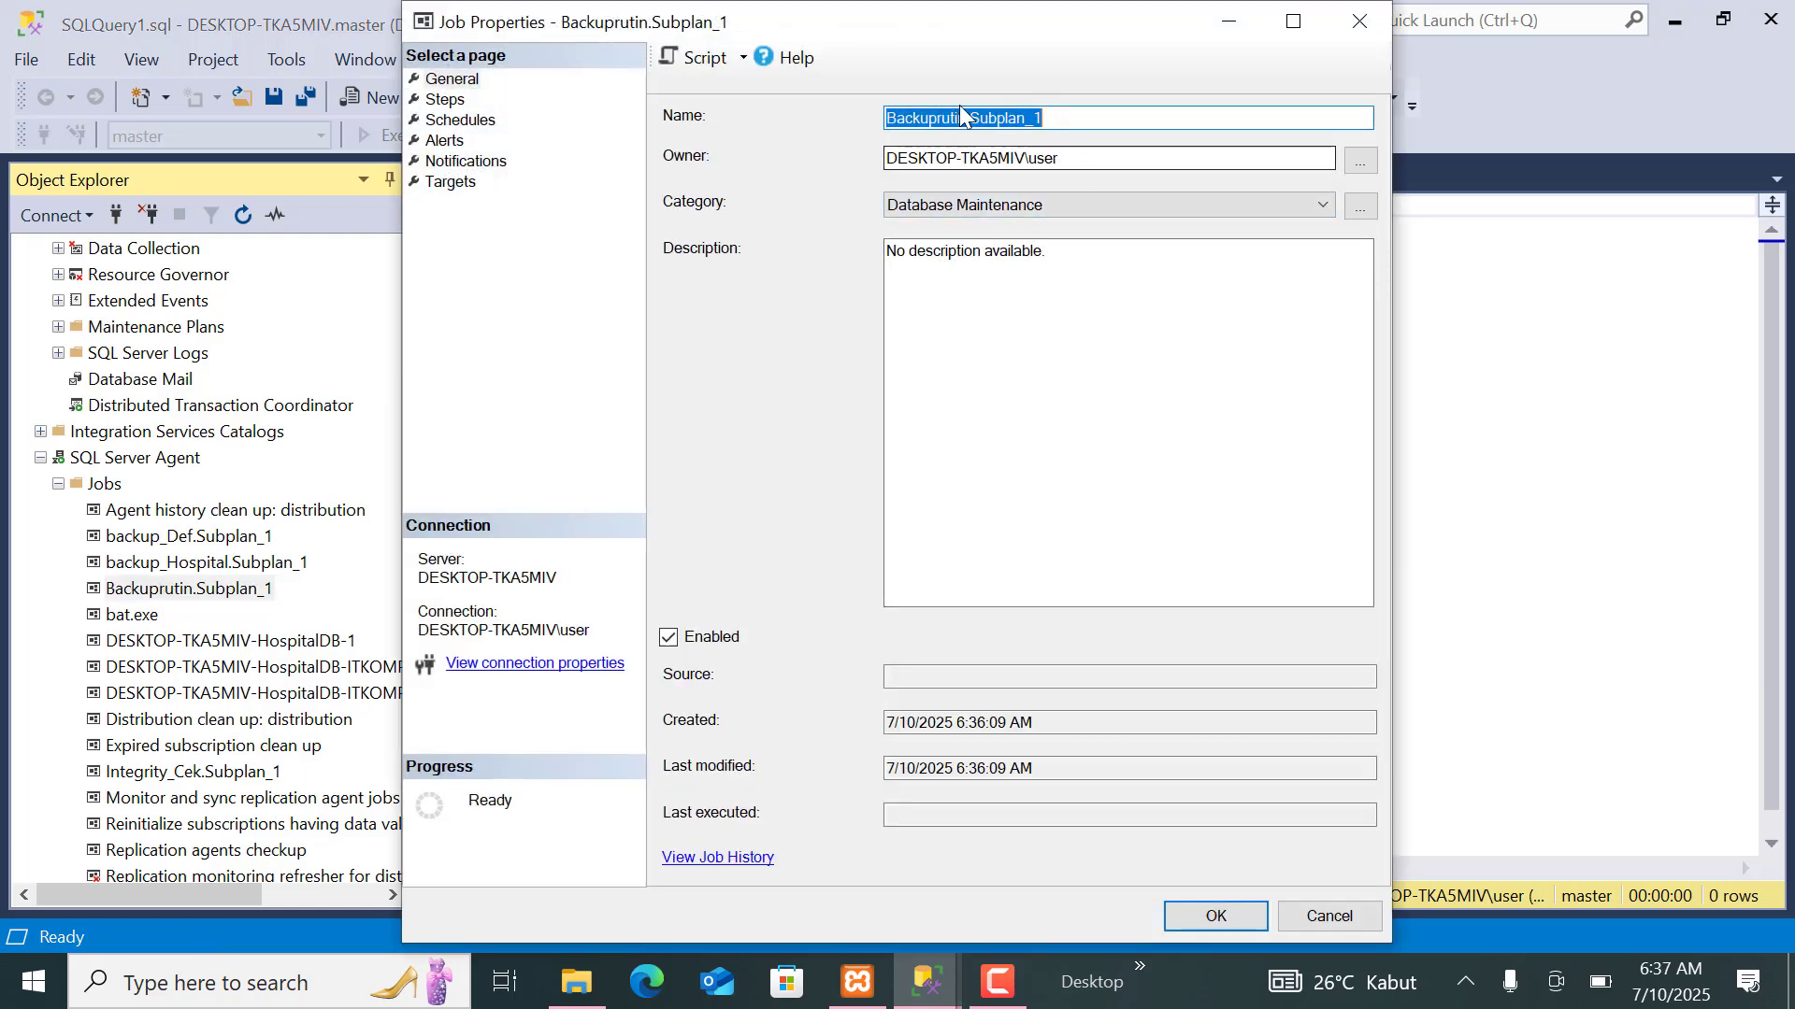
Review the general and advanced settings of the job's Subplan_1 step, leaving them without saving changes.
left_click(445, 101)
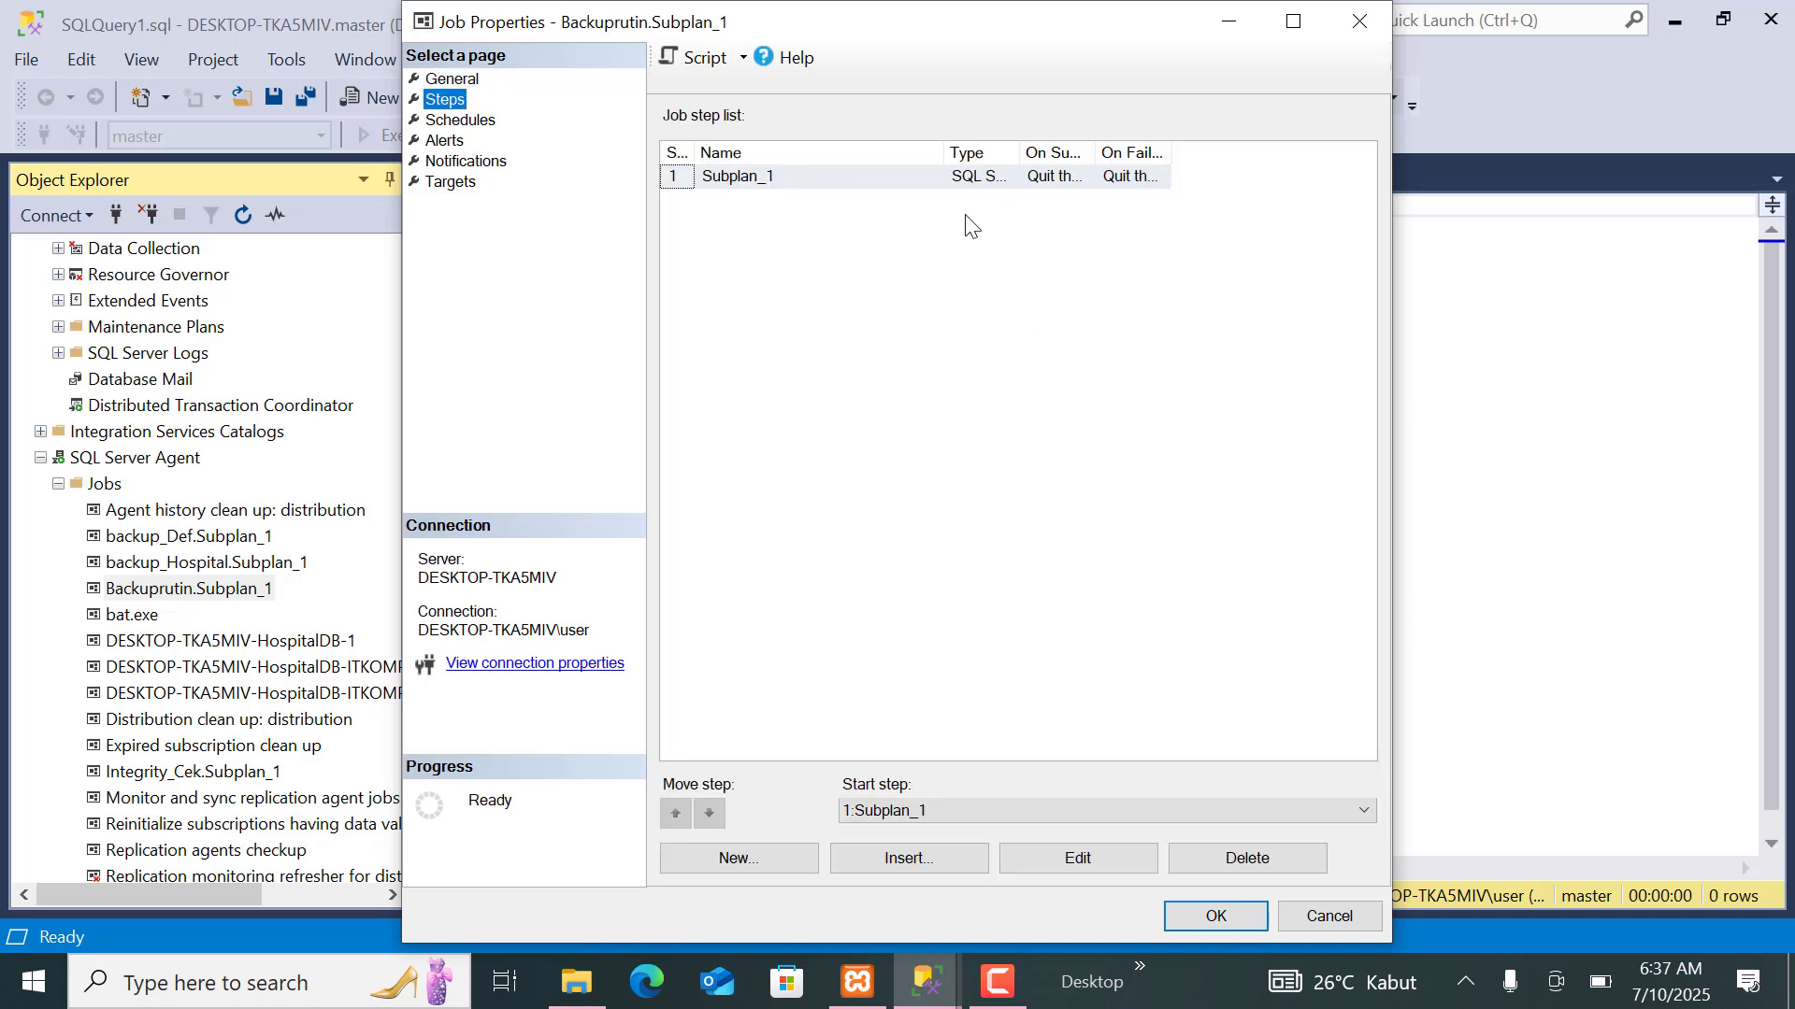
left_click(1085, 867)
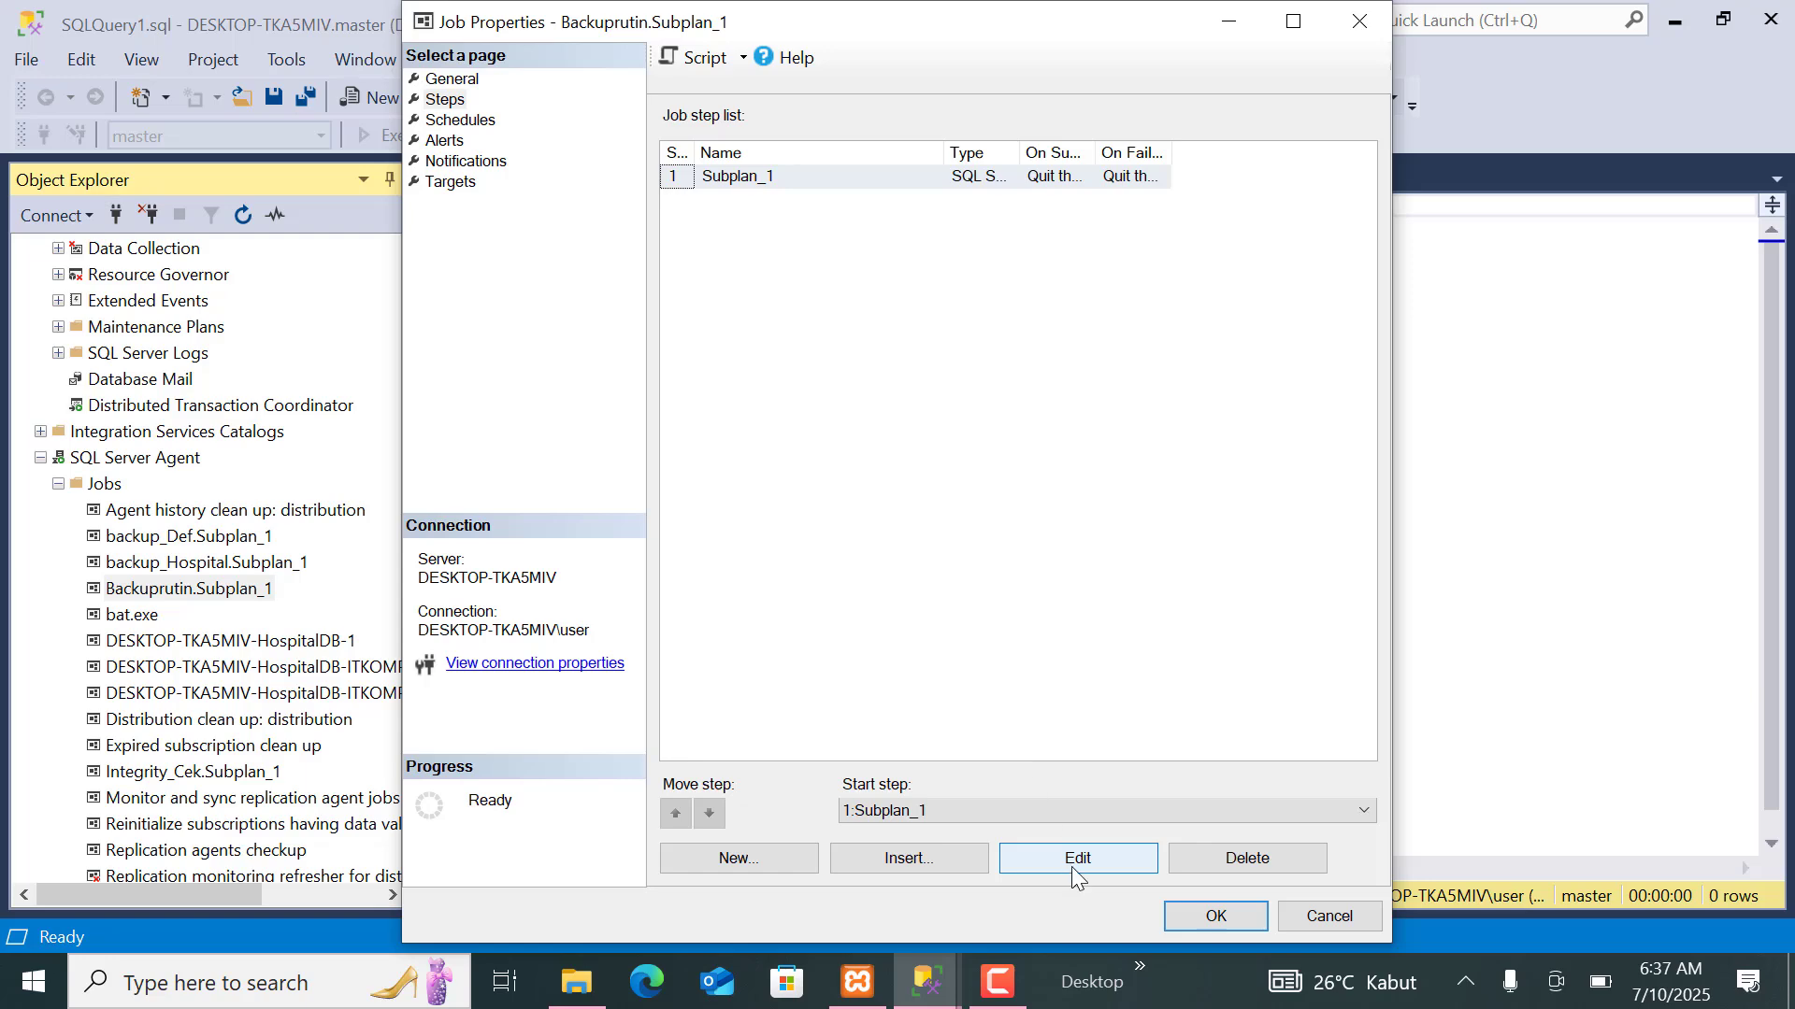
double_click(748, 172)
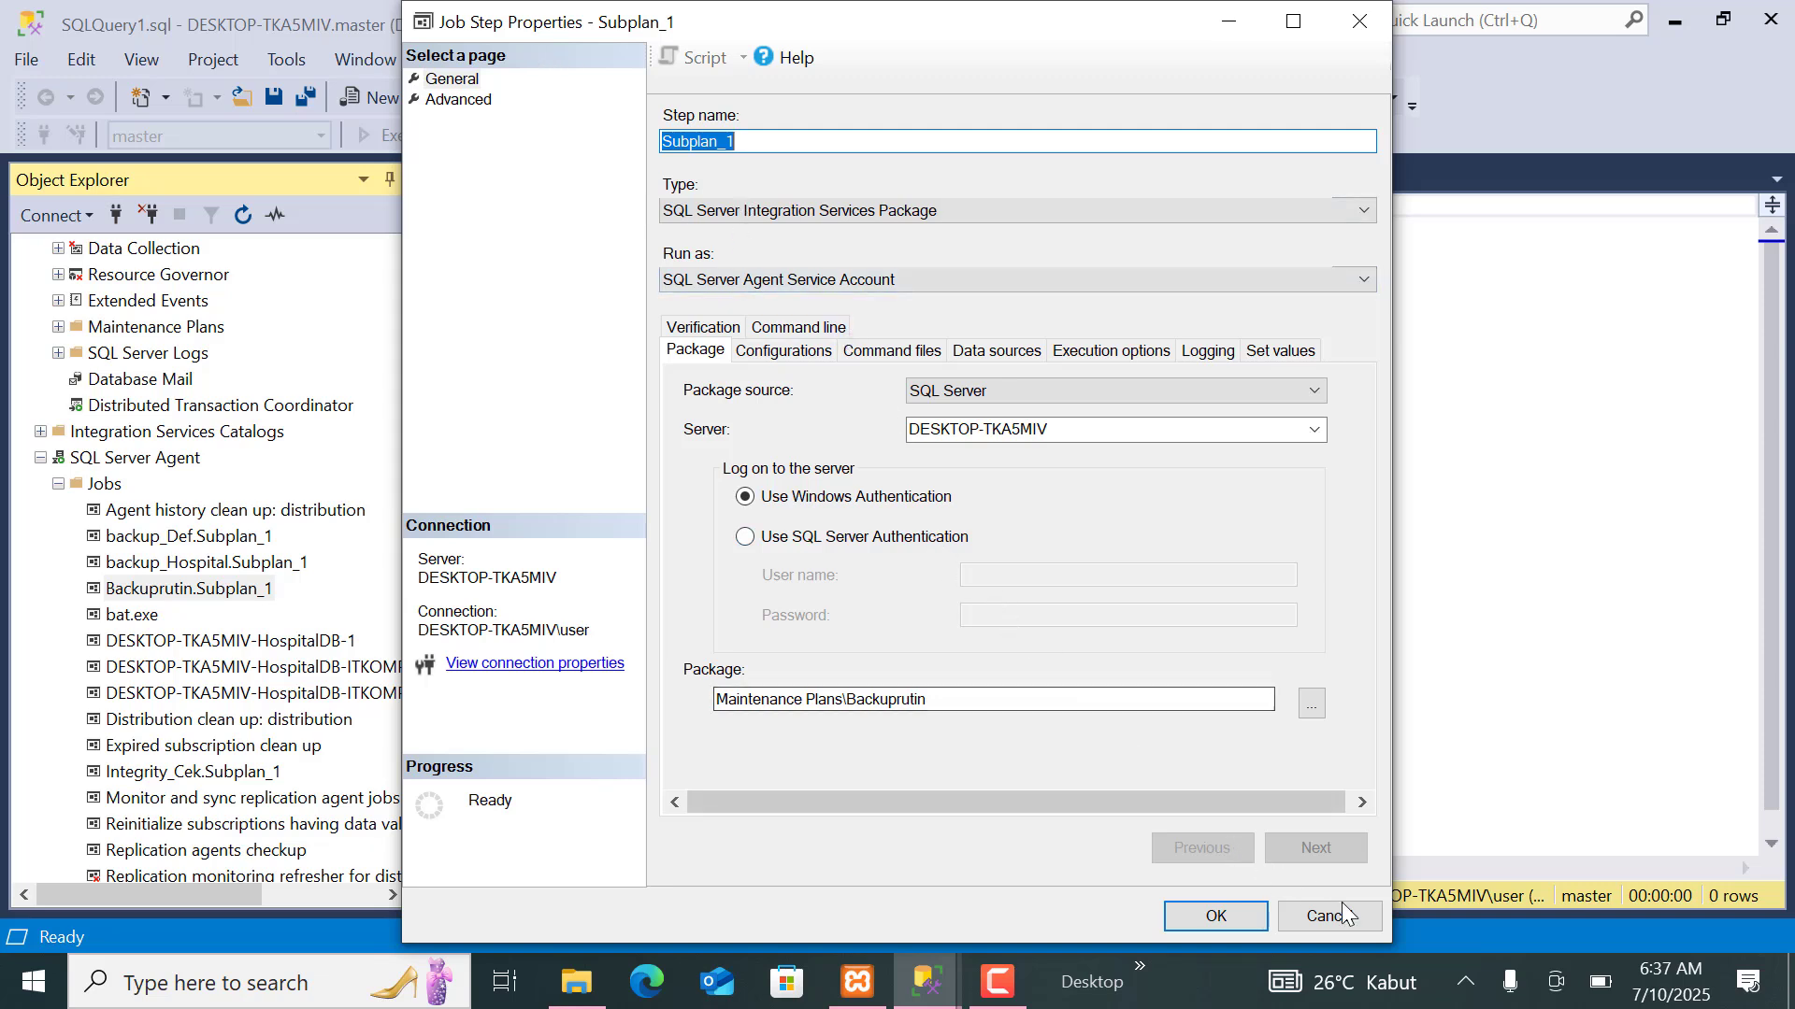
left_click(465, 101)
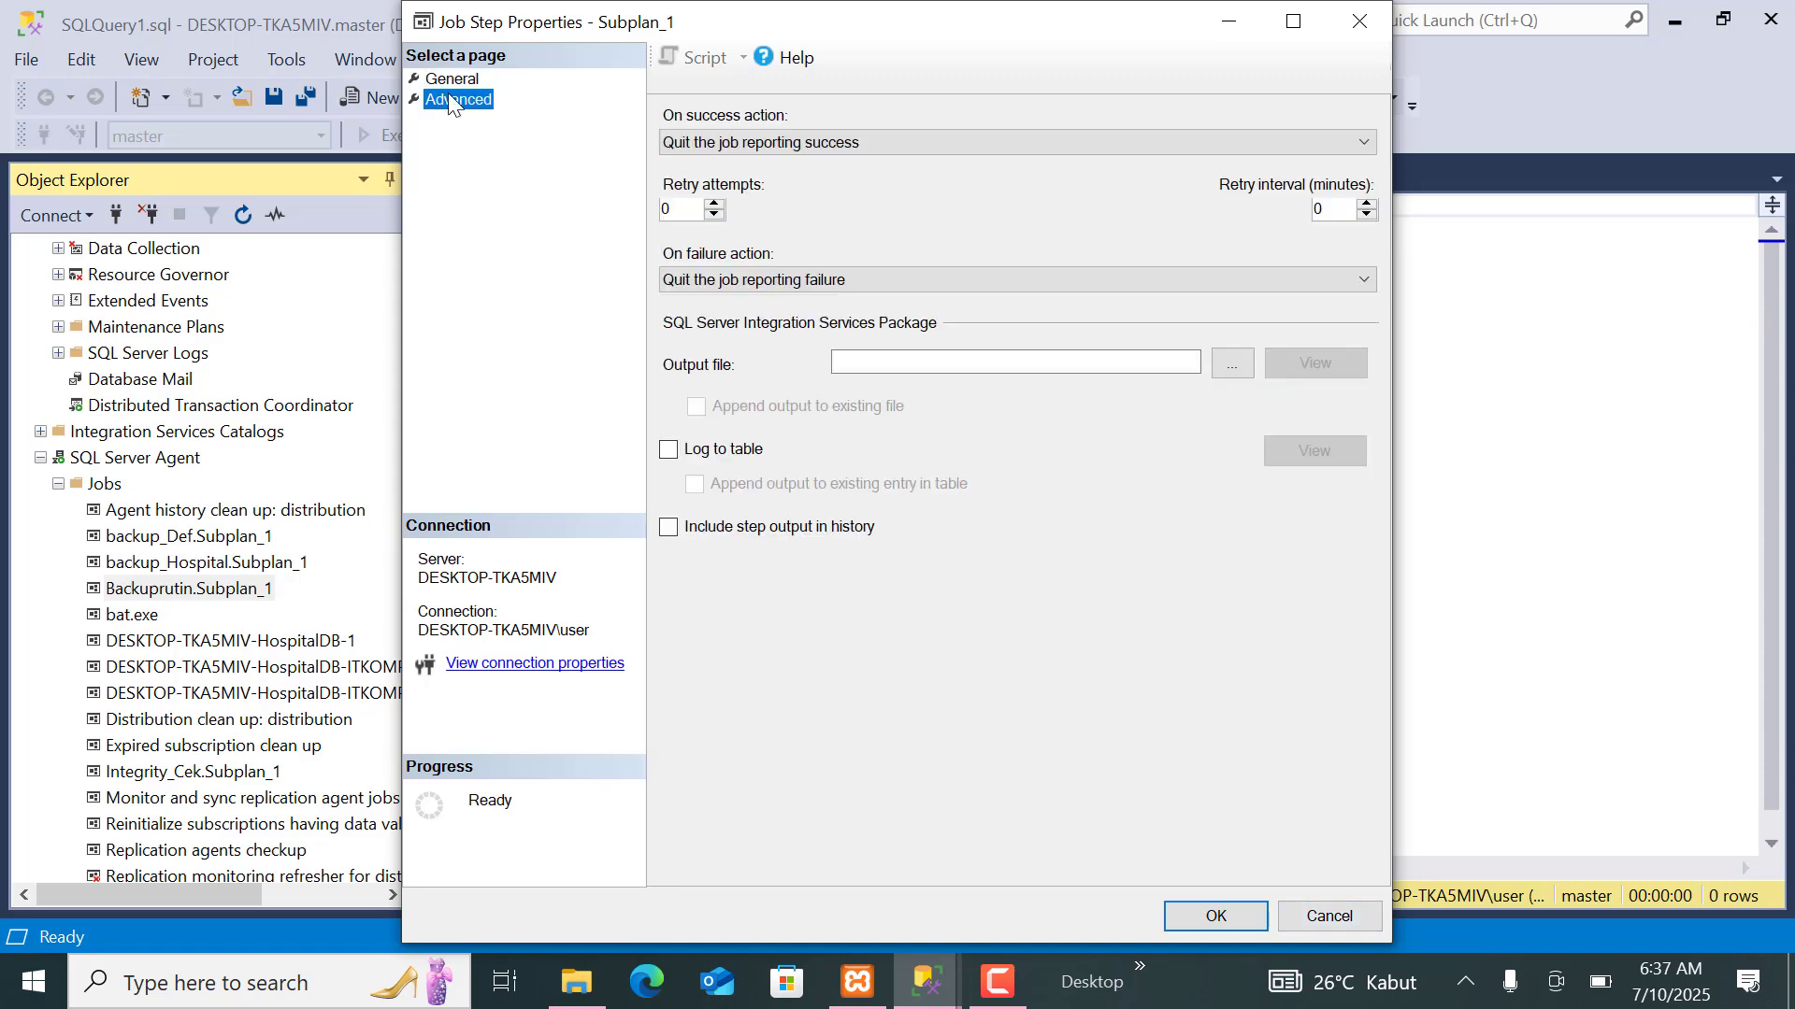
left_click(446, 86)
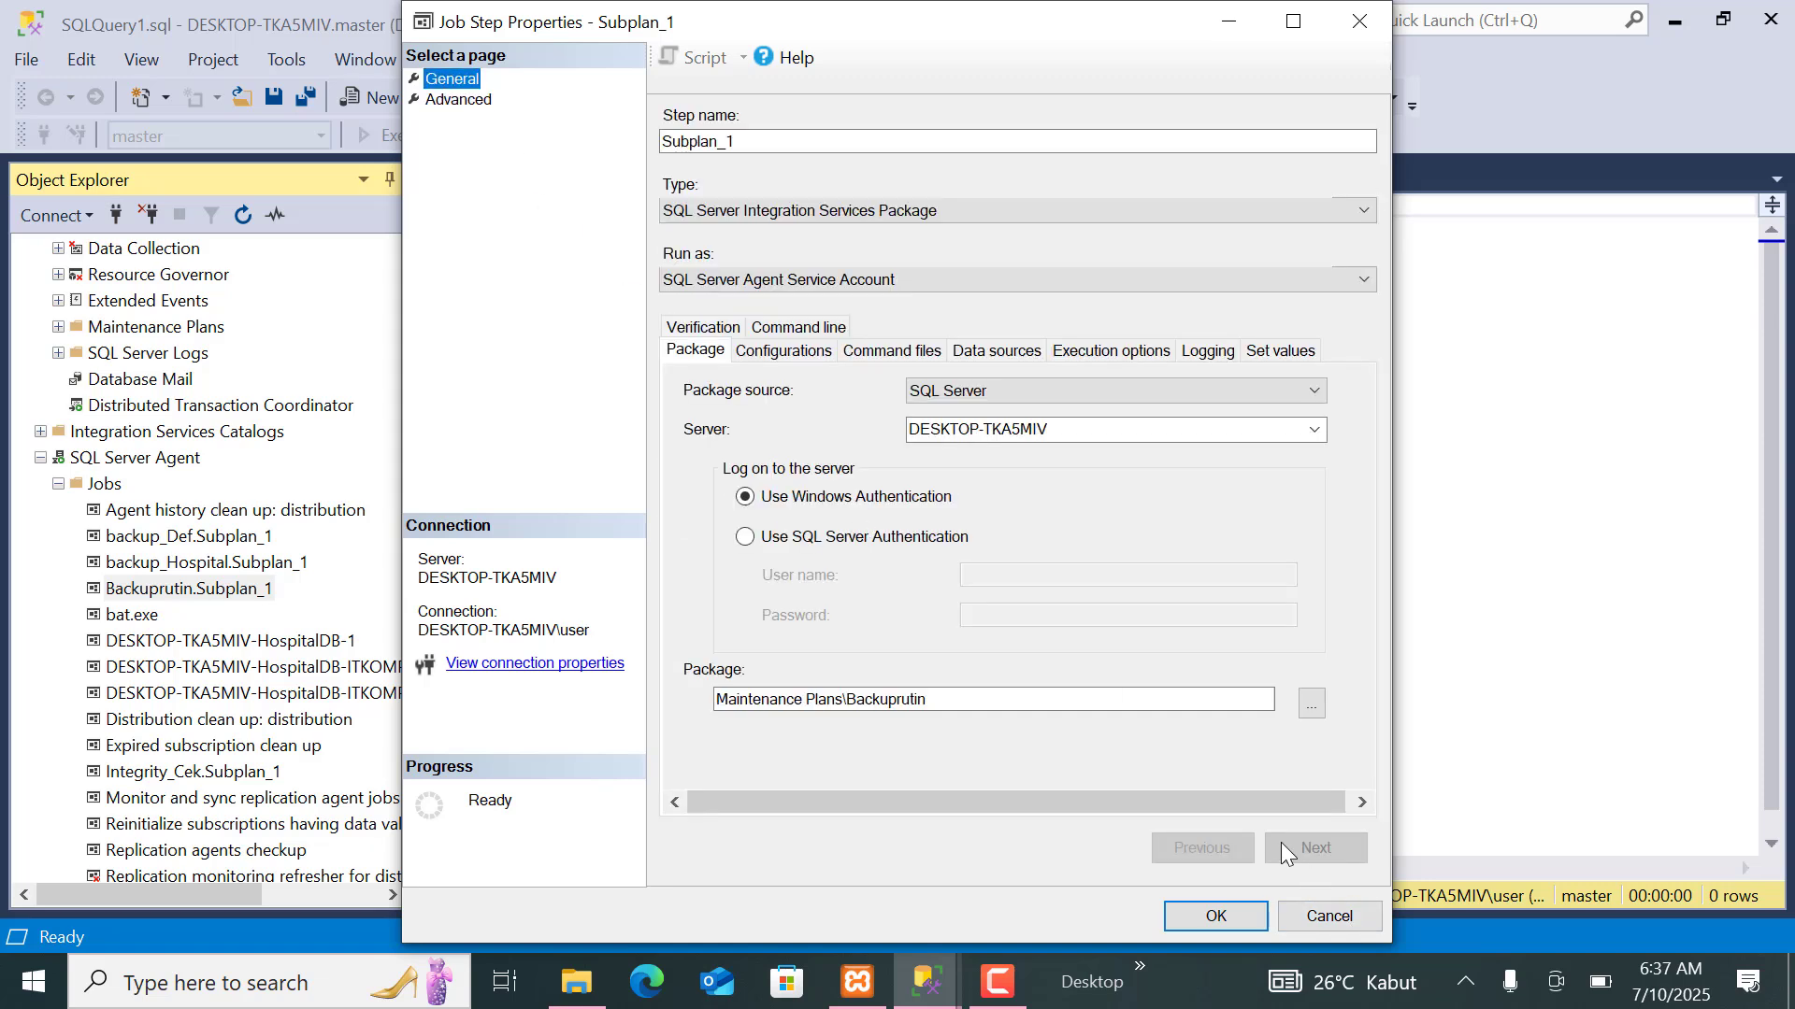
left_click(1325, 916)
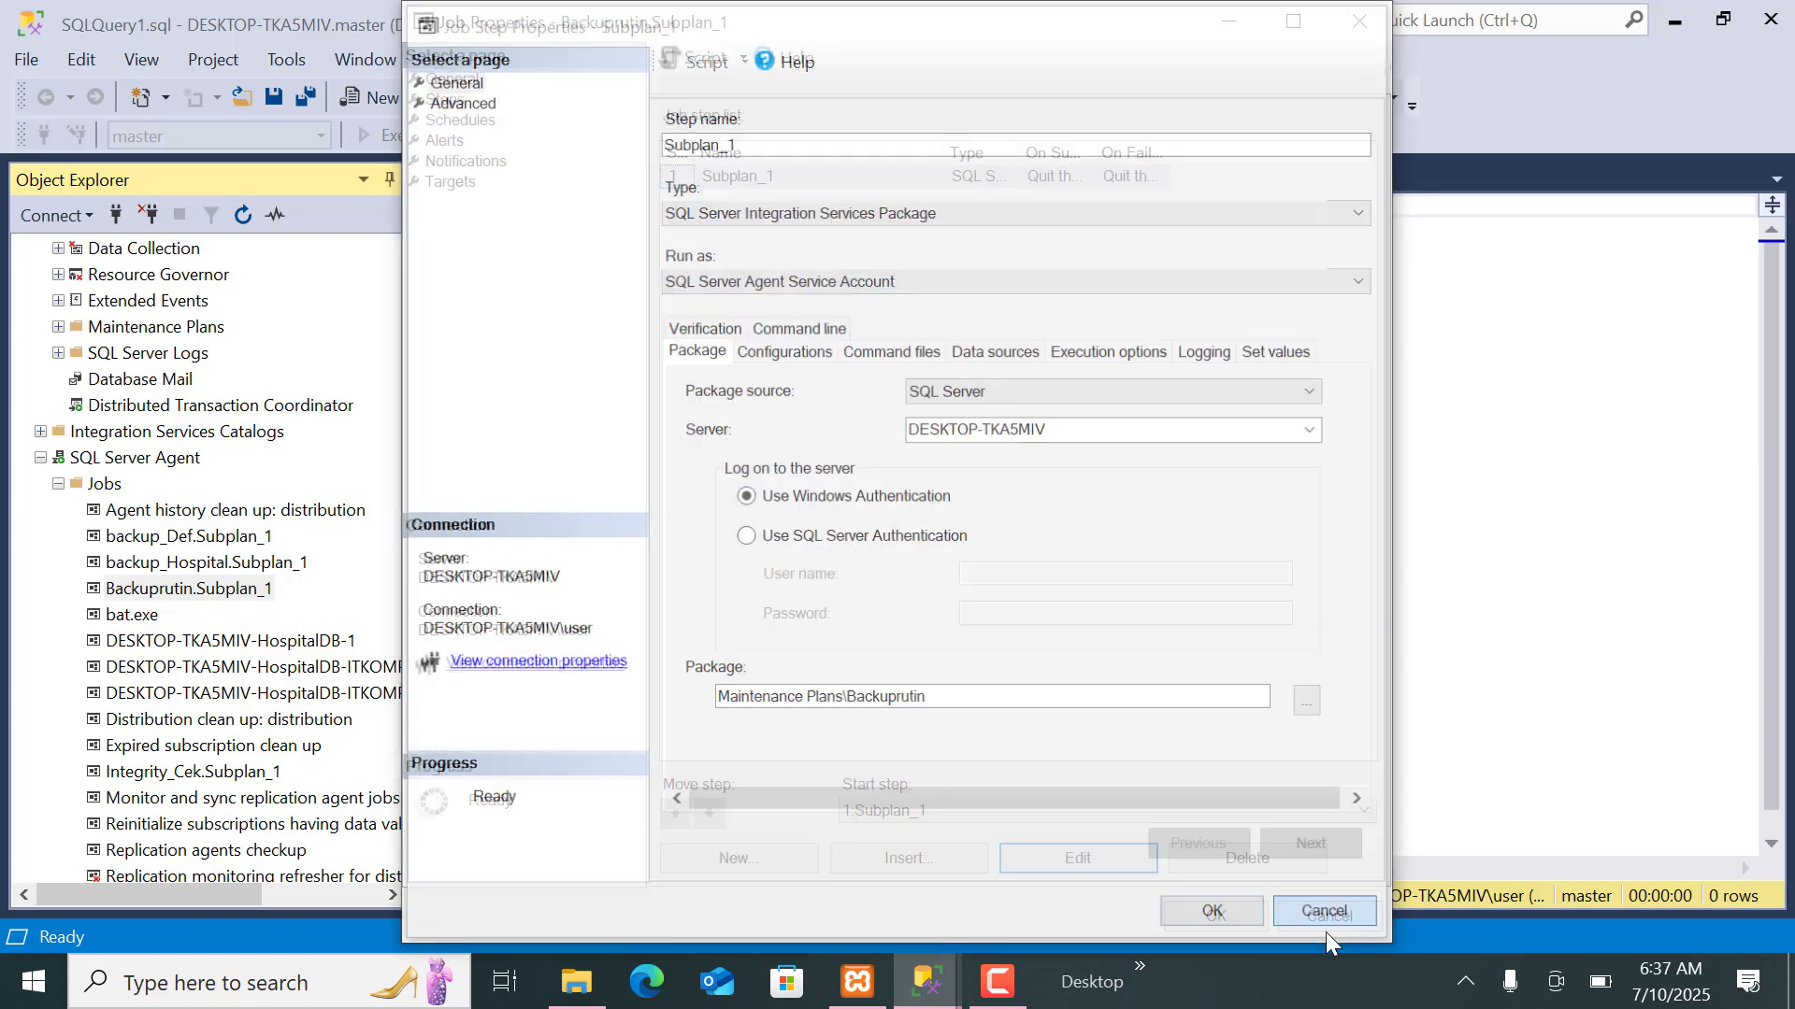
Review the daily hourly Backuprutin schedule in the job's schedule list, then close the job properties without saving changes.
left_click(457, 121)
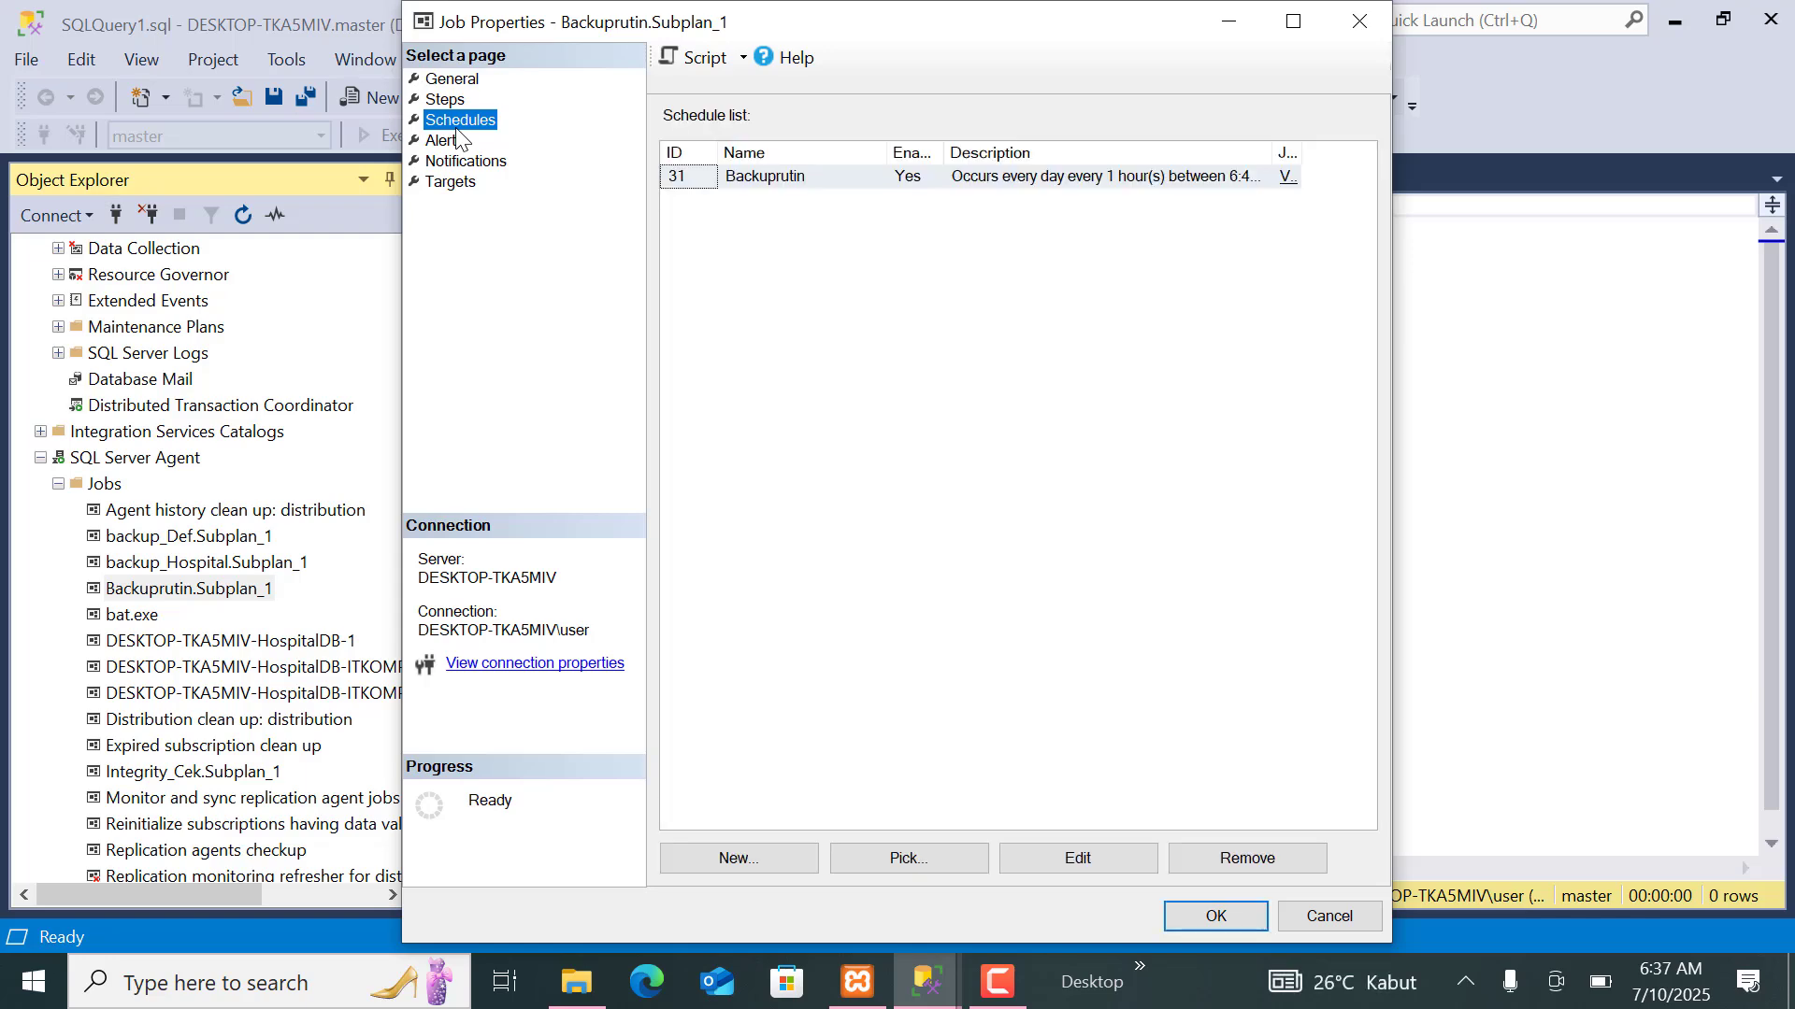
left_click(822, 184)
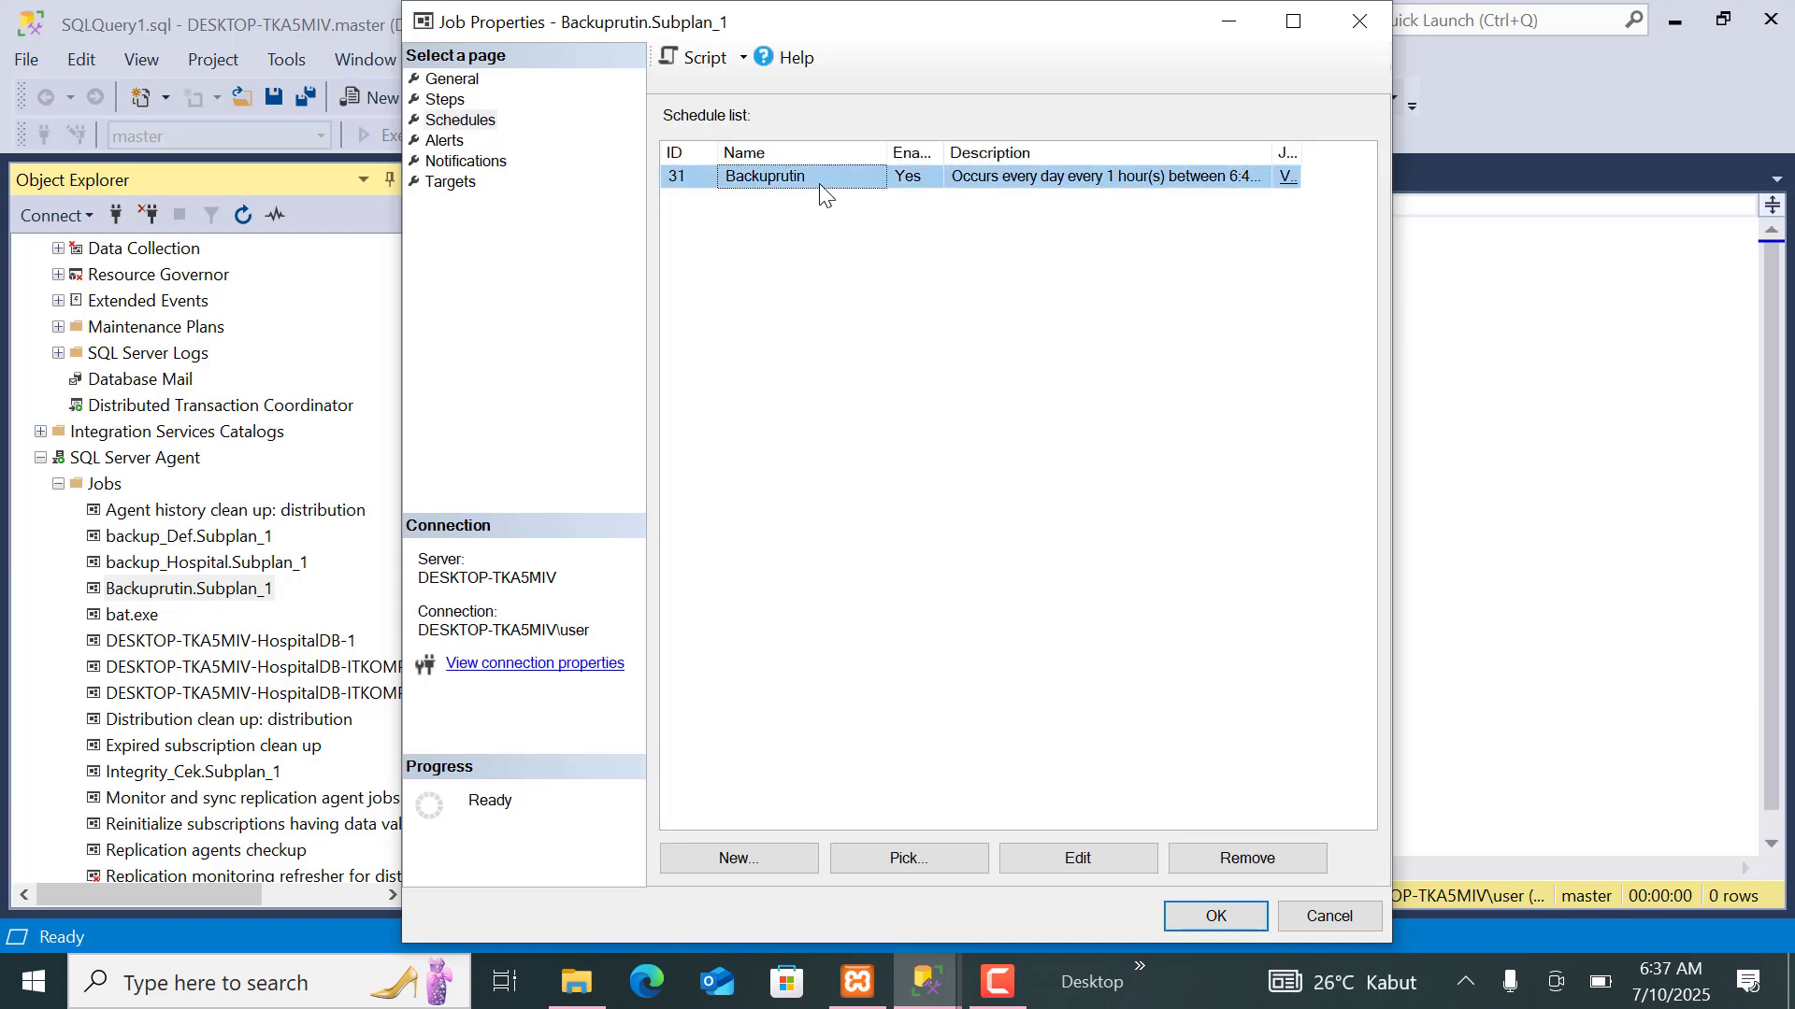
double_click(1156, 184)
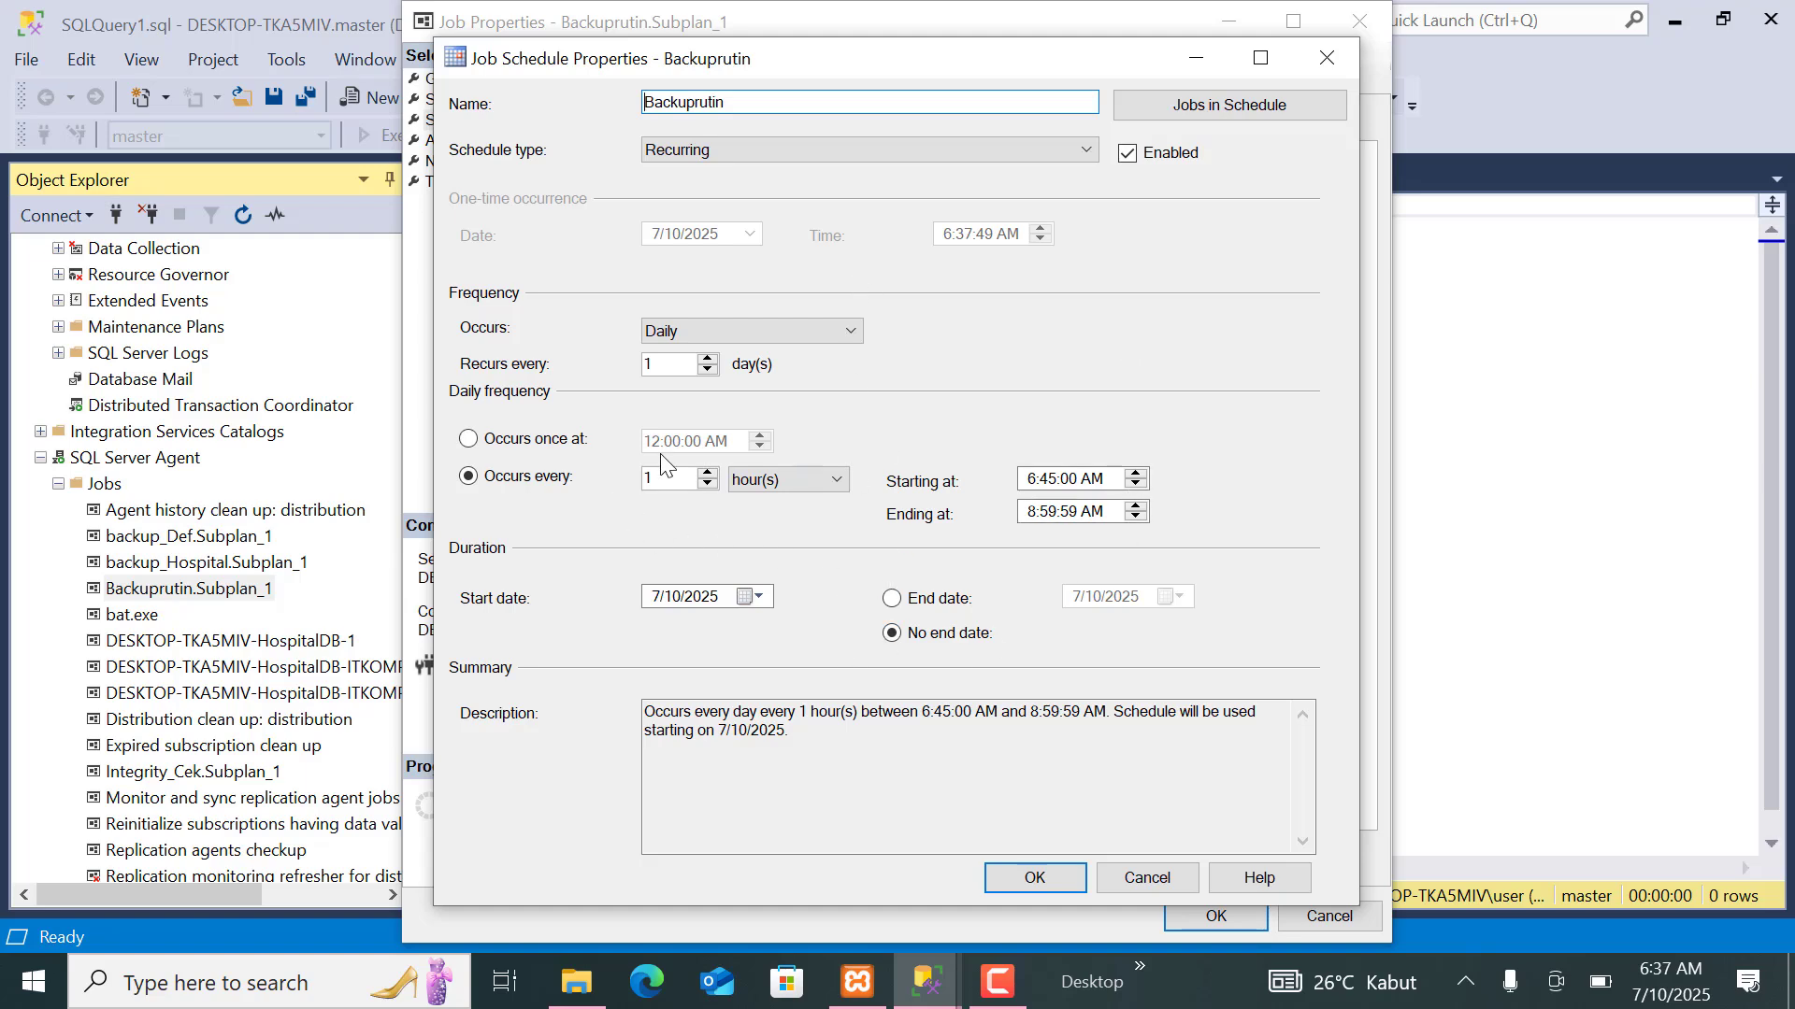
left_click(1161, 881)
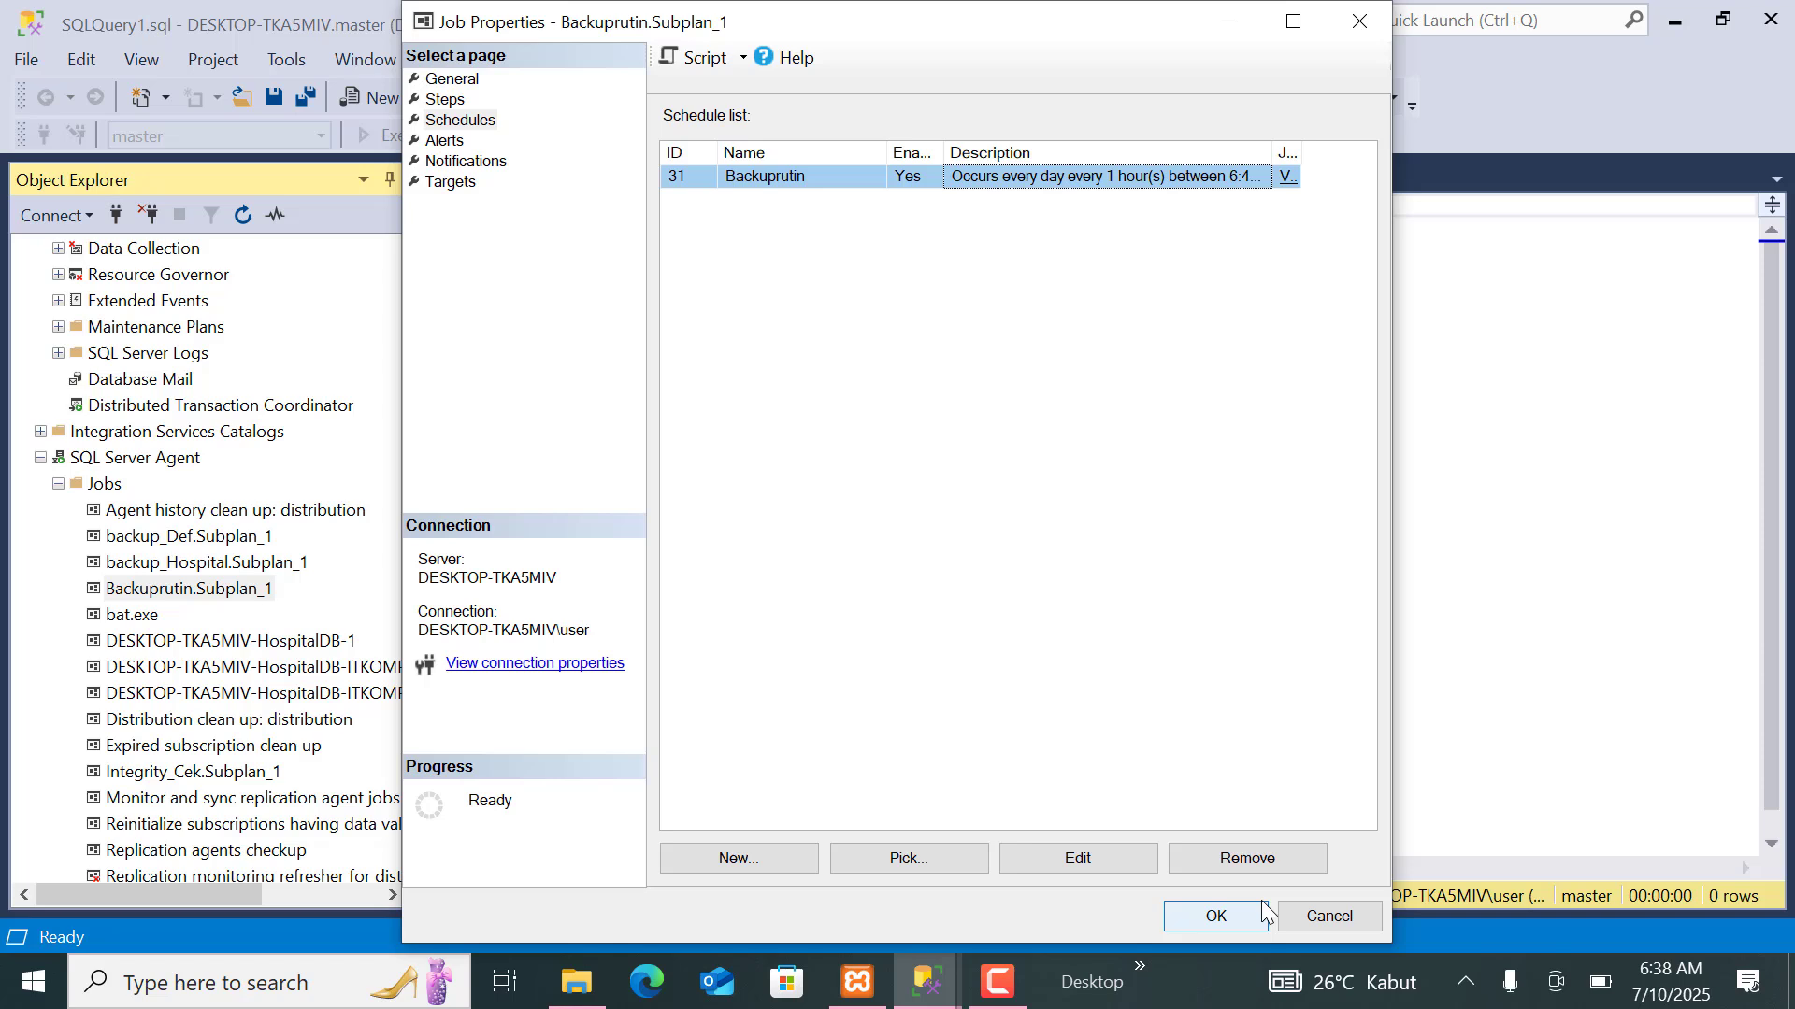
left_click(1327, 922)
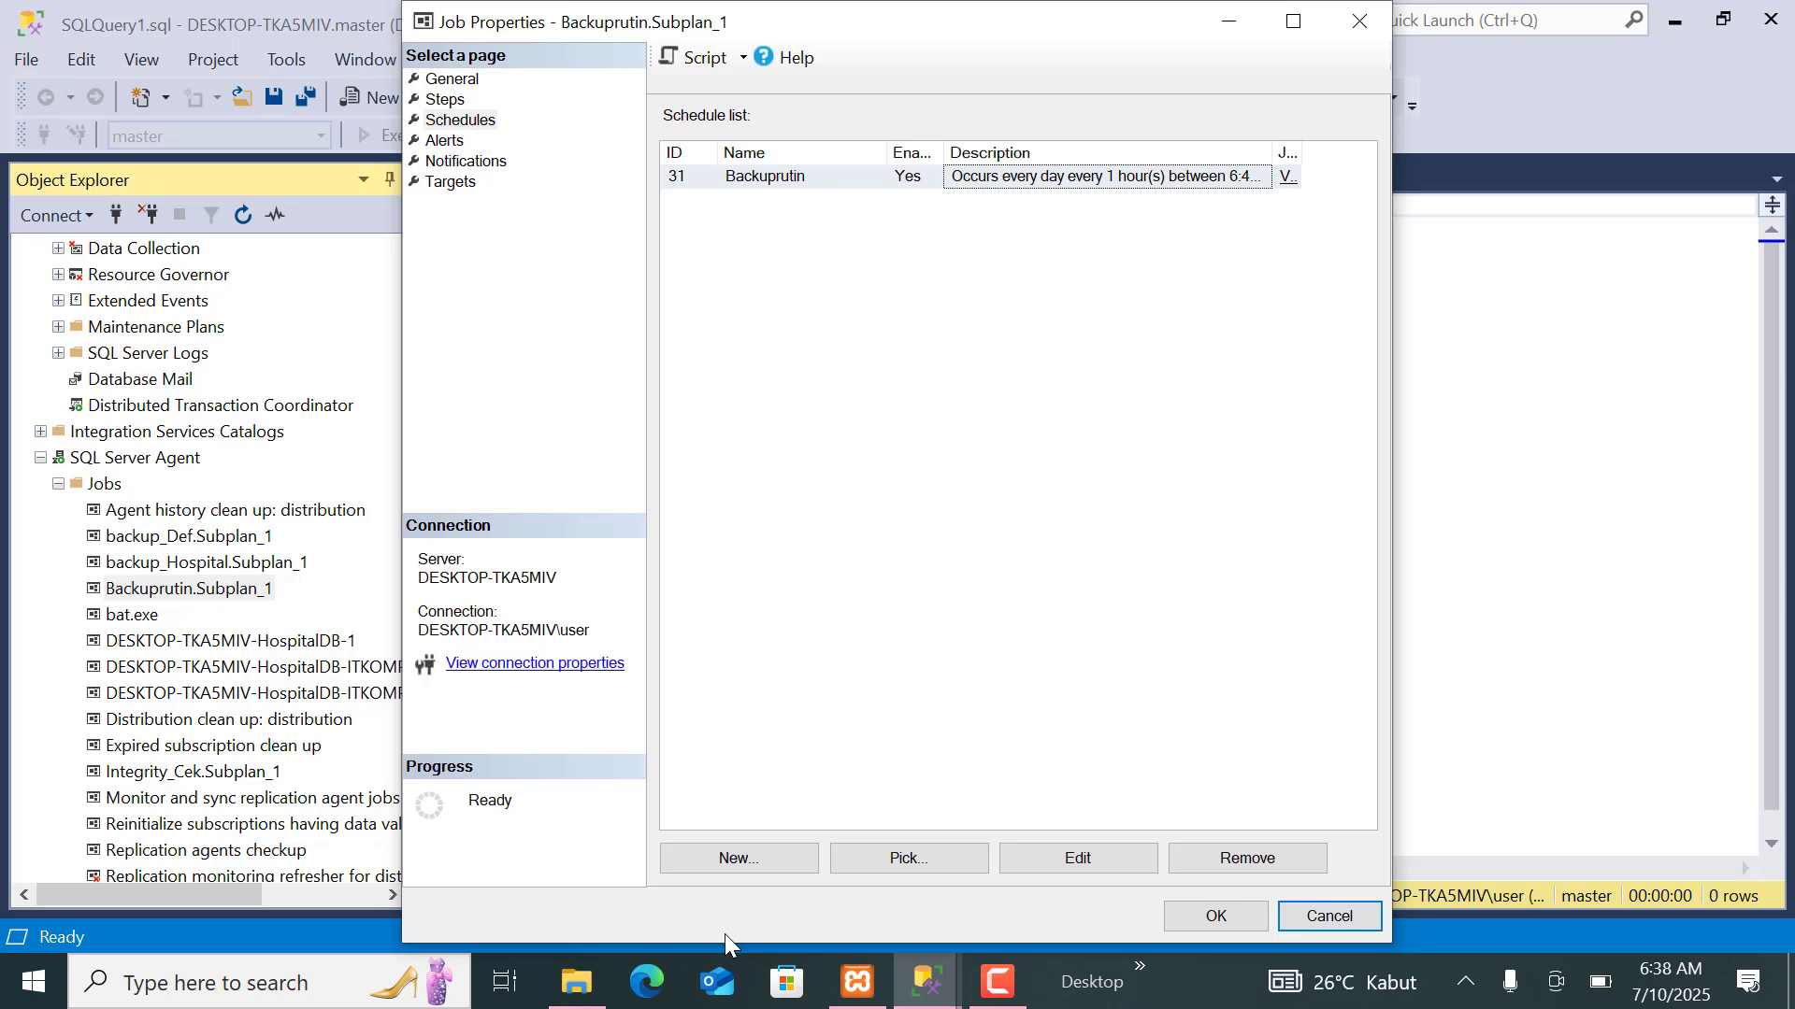
Switch to the Today backup folder in File Explorer, check for the AdventureWorks2019 backup file, and return to SQL Server Management Studio.
left_click(921, 986)
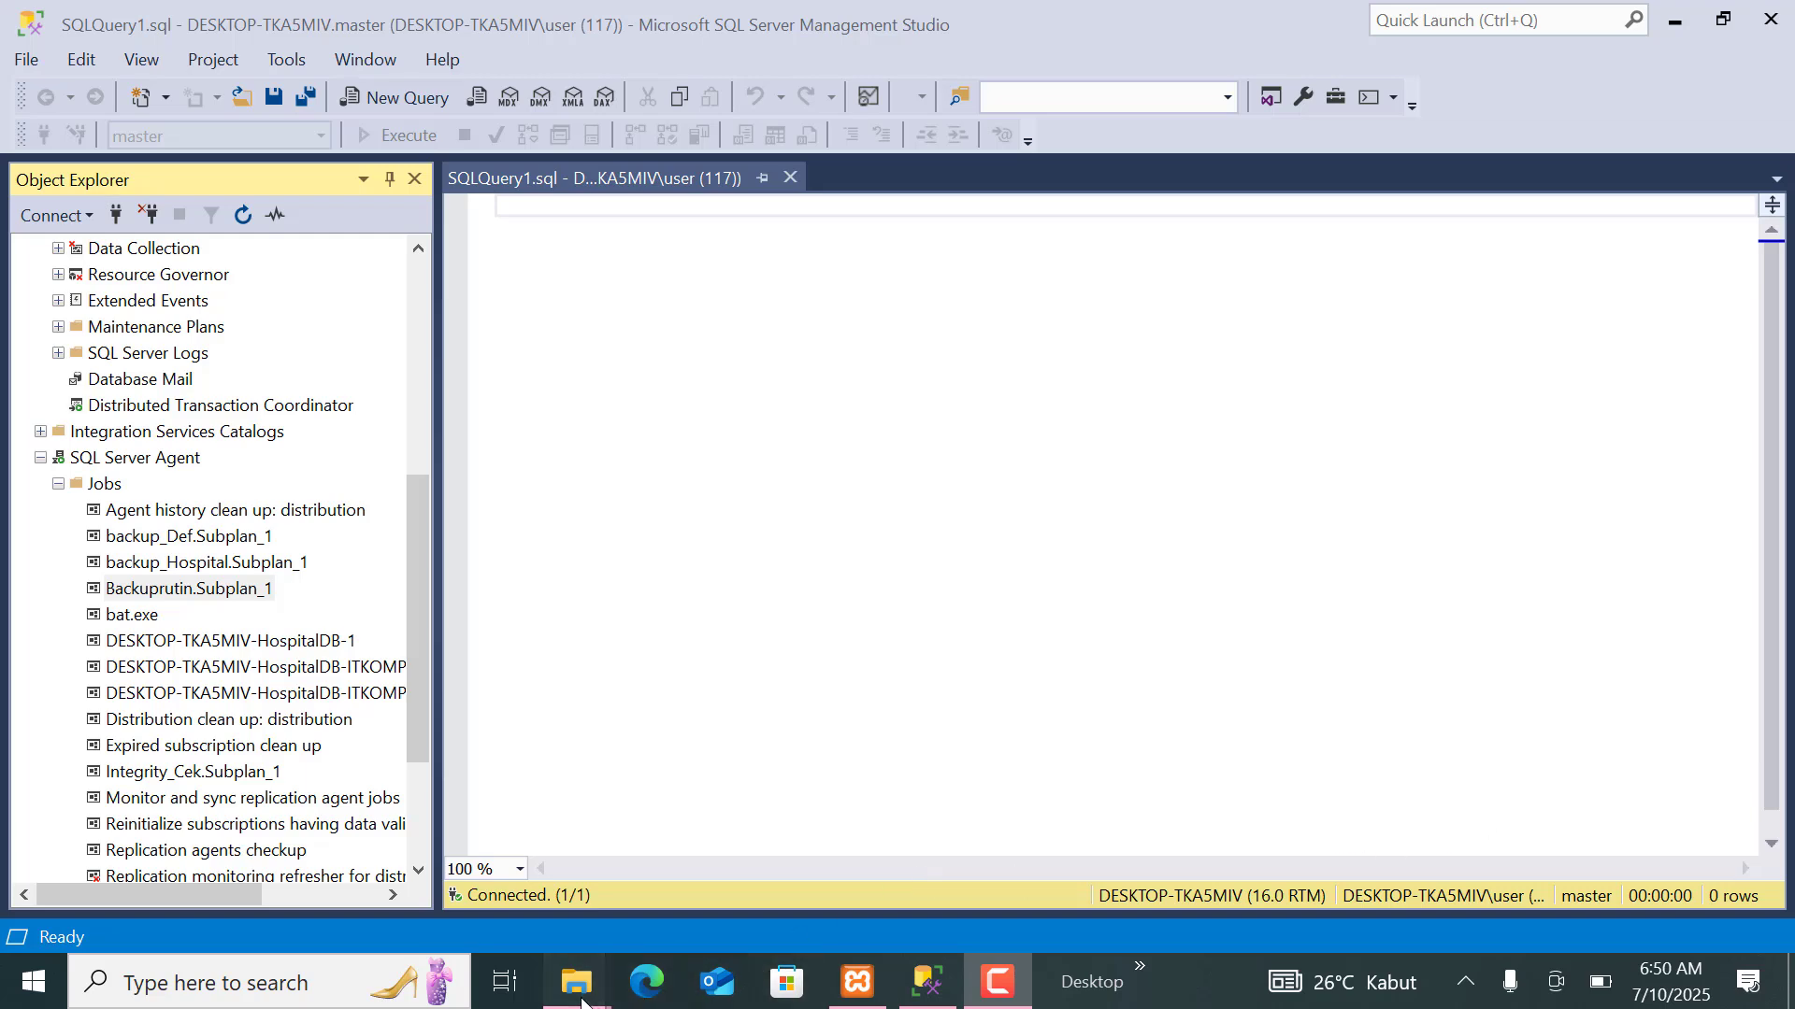
mouse_move(582, 1002)
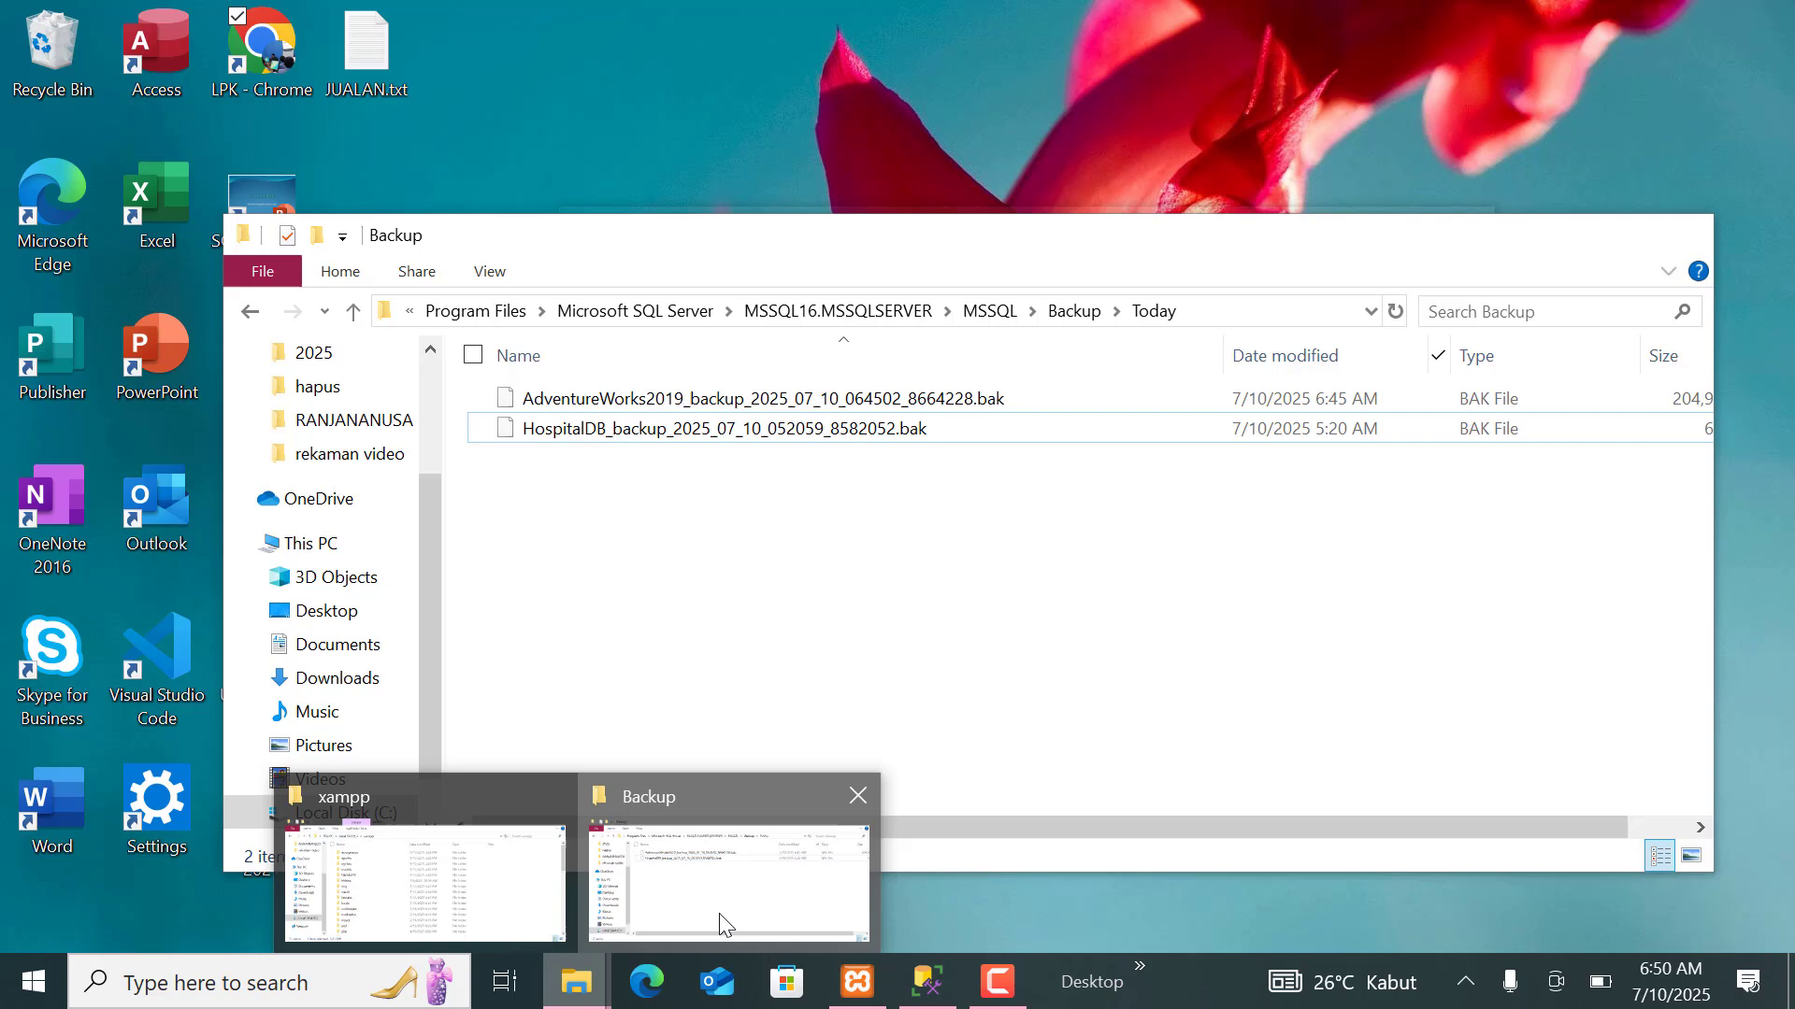
left_click(720, 912)
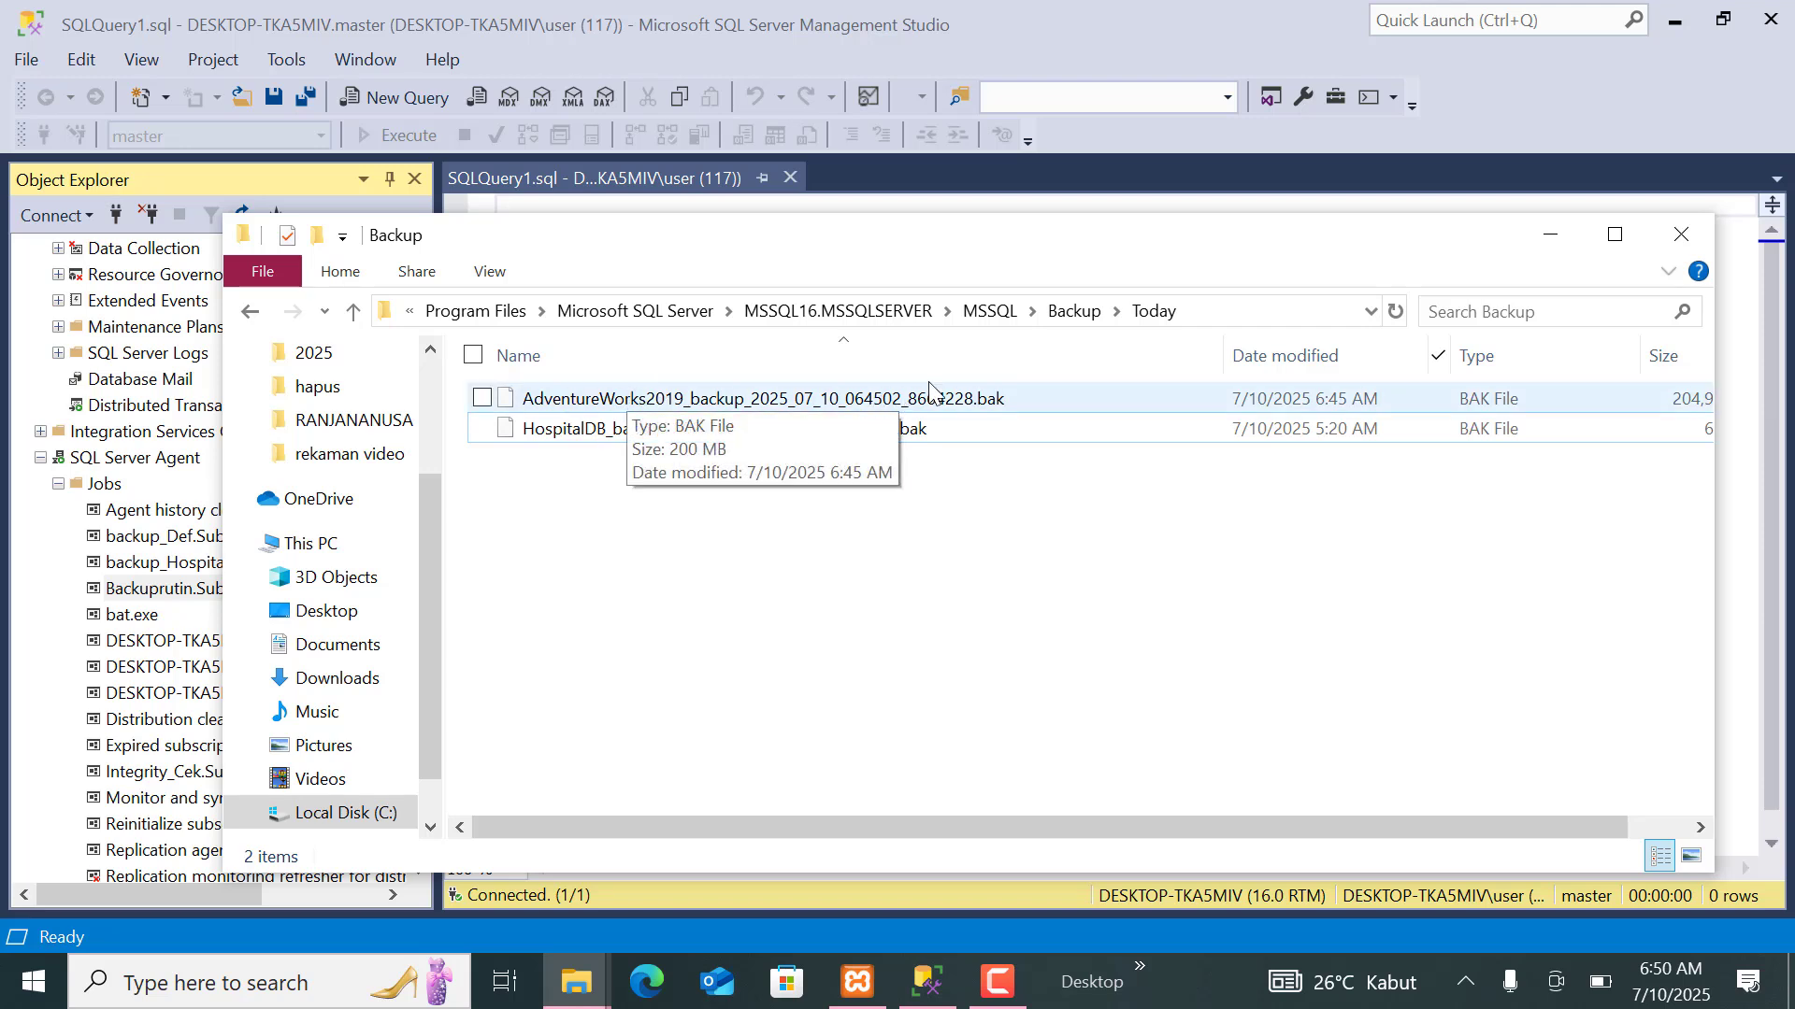
left_click(1549, 235)
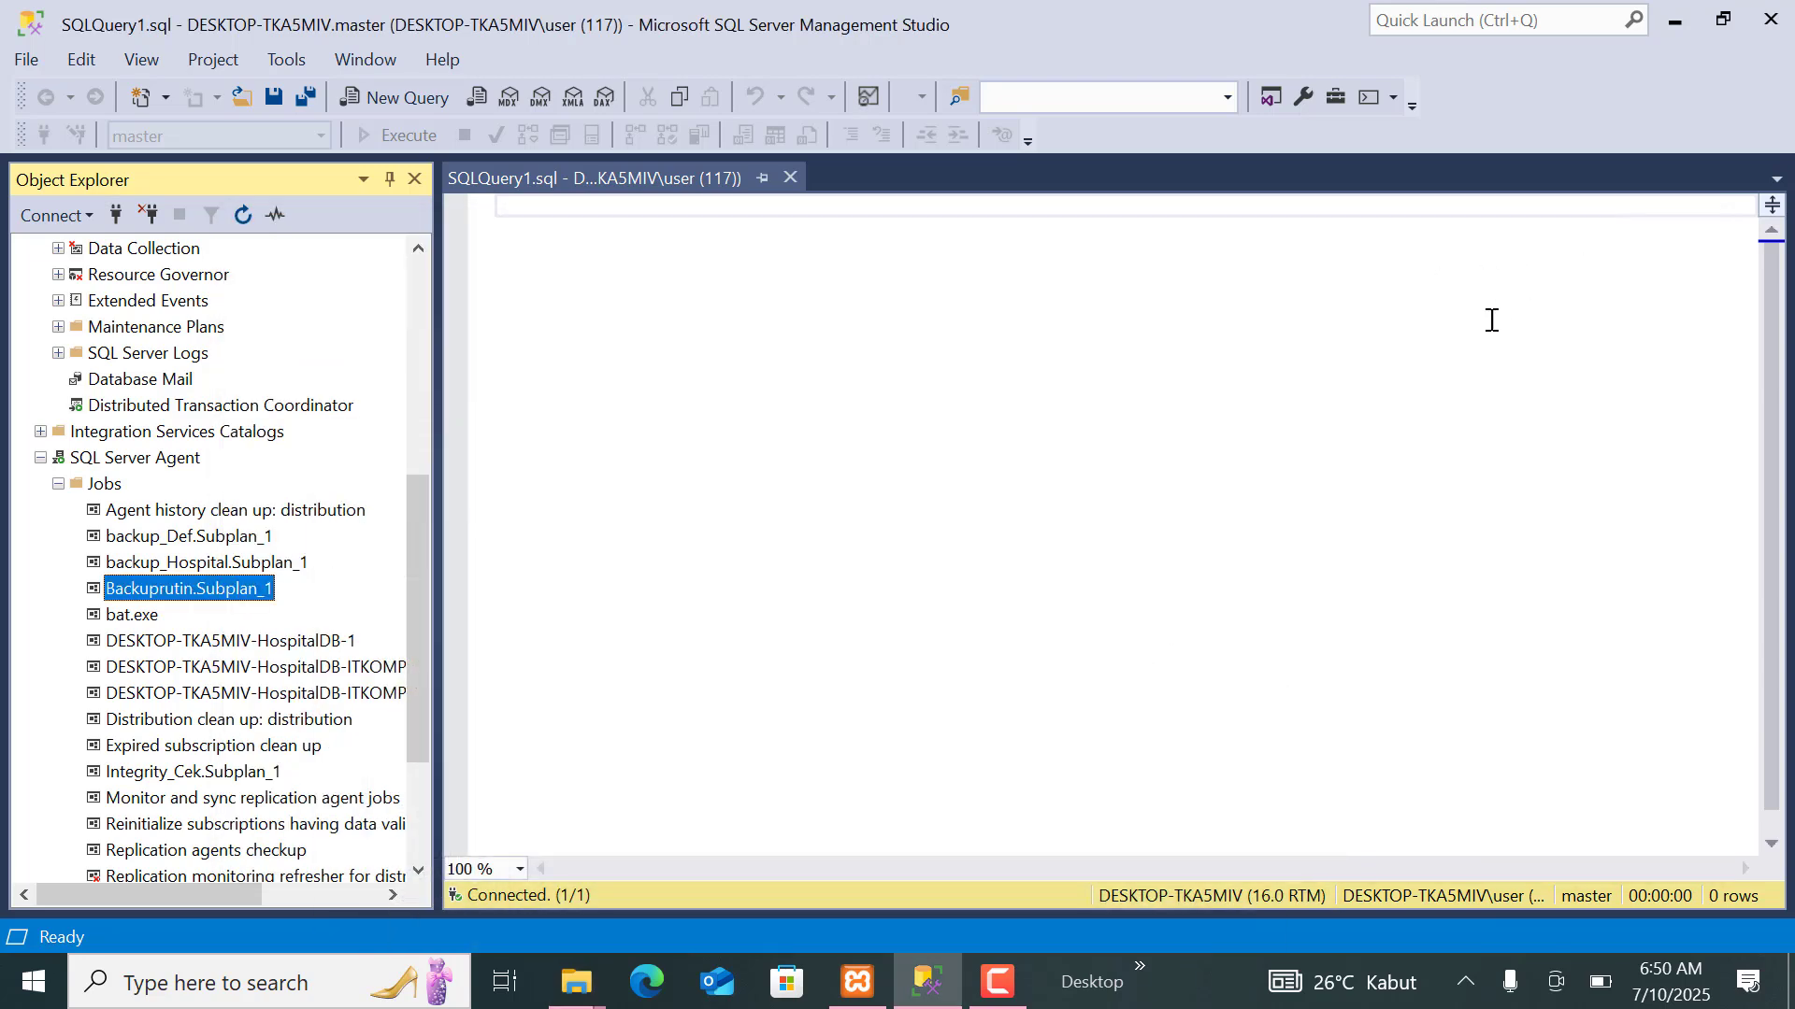
Collapse SQL Server Agent in Object Explorer and close the empty SQLQuery1.sql query window.
left_click(40, 457)
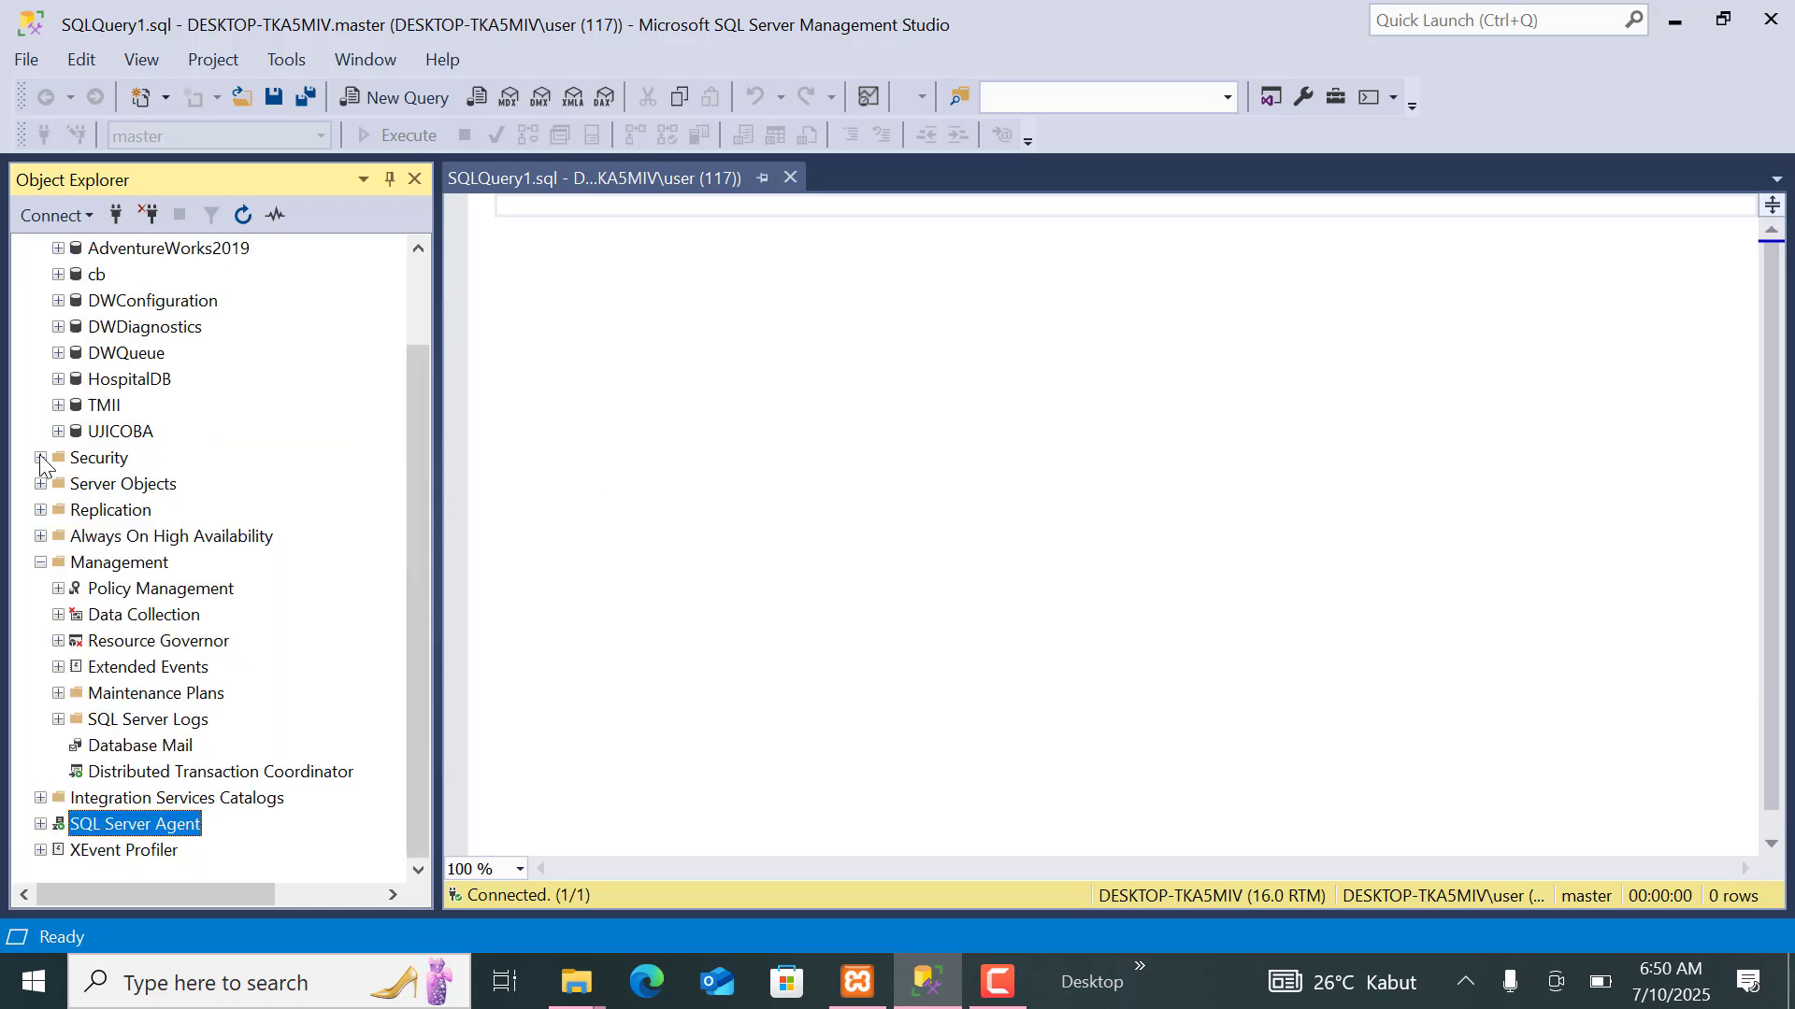
left_click_drag(412, 422, 395, 233)
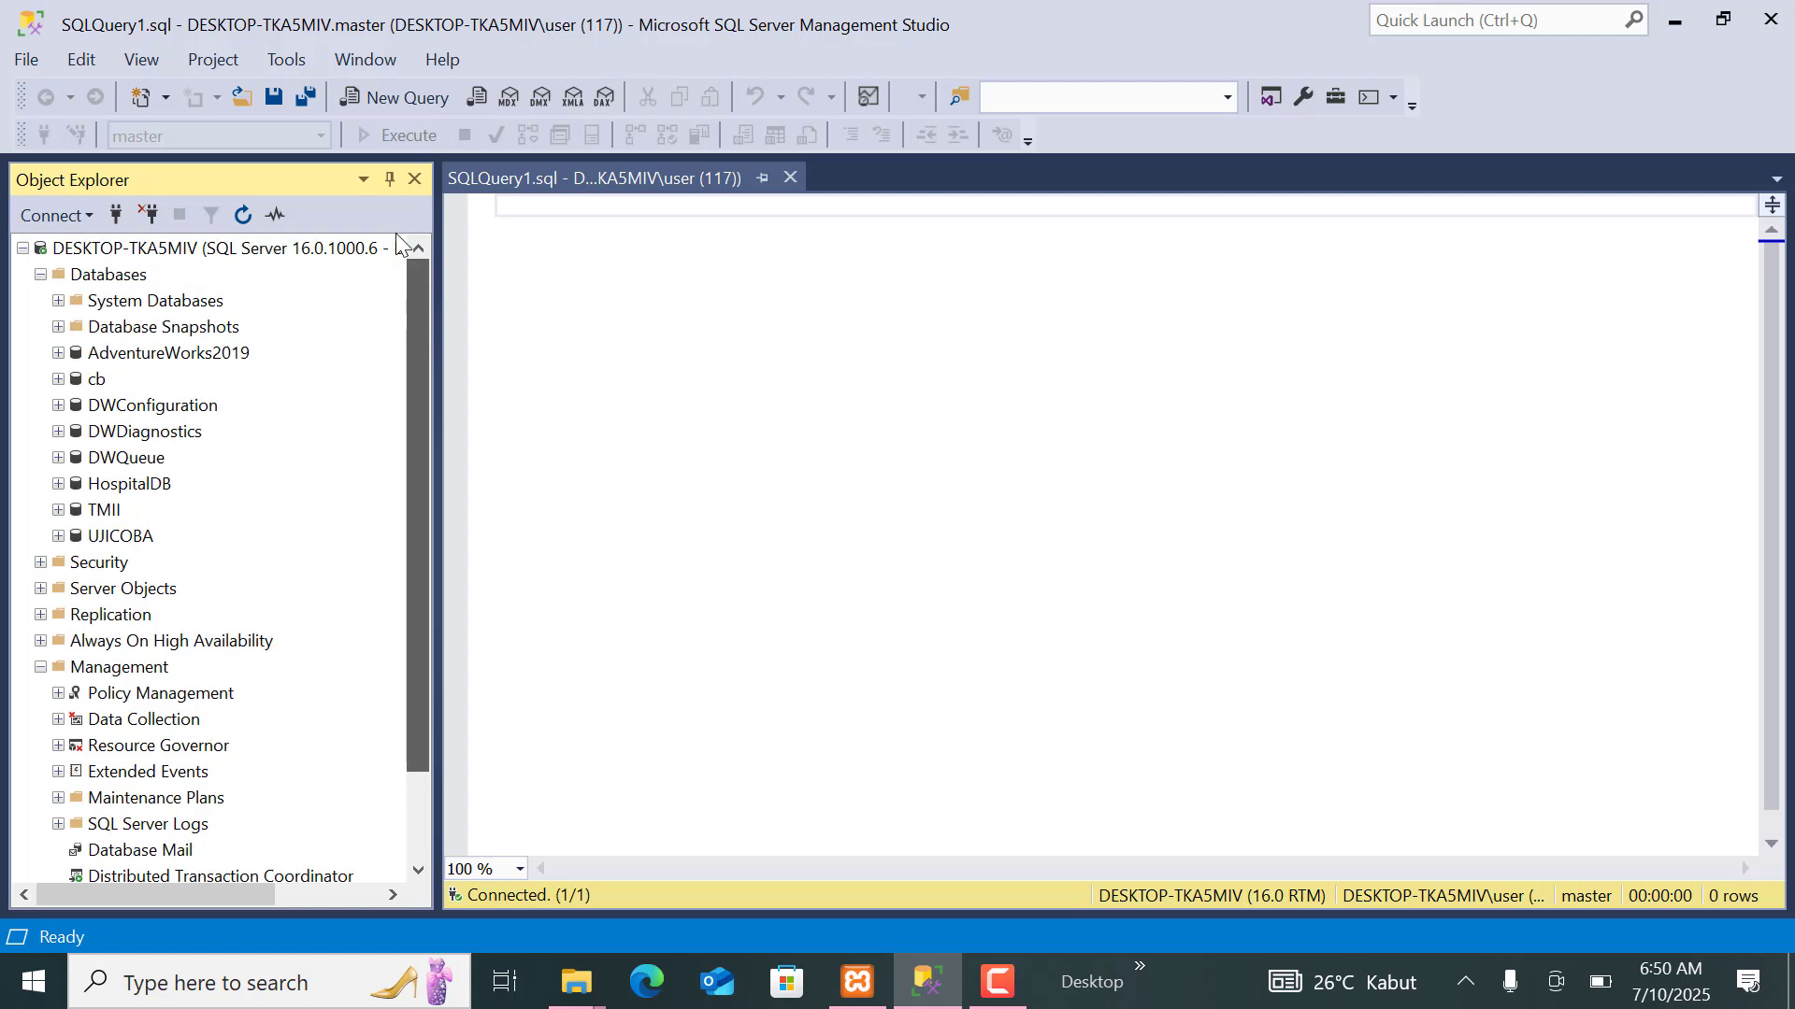
left_click(790, 181)
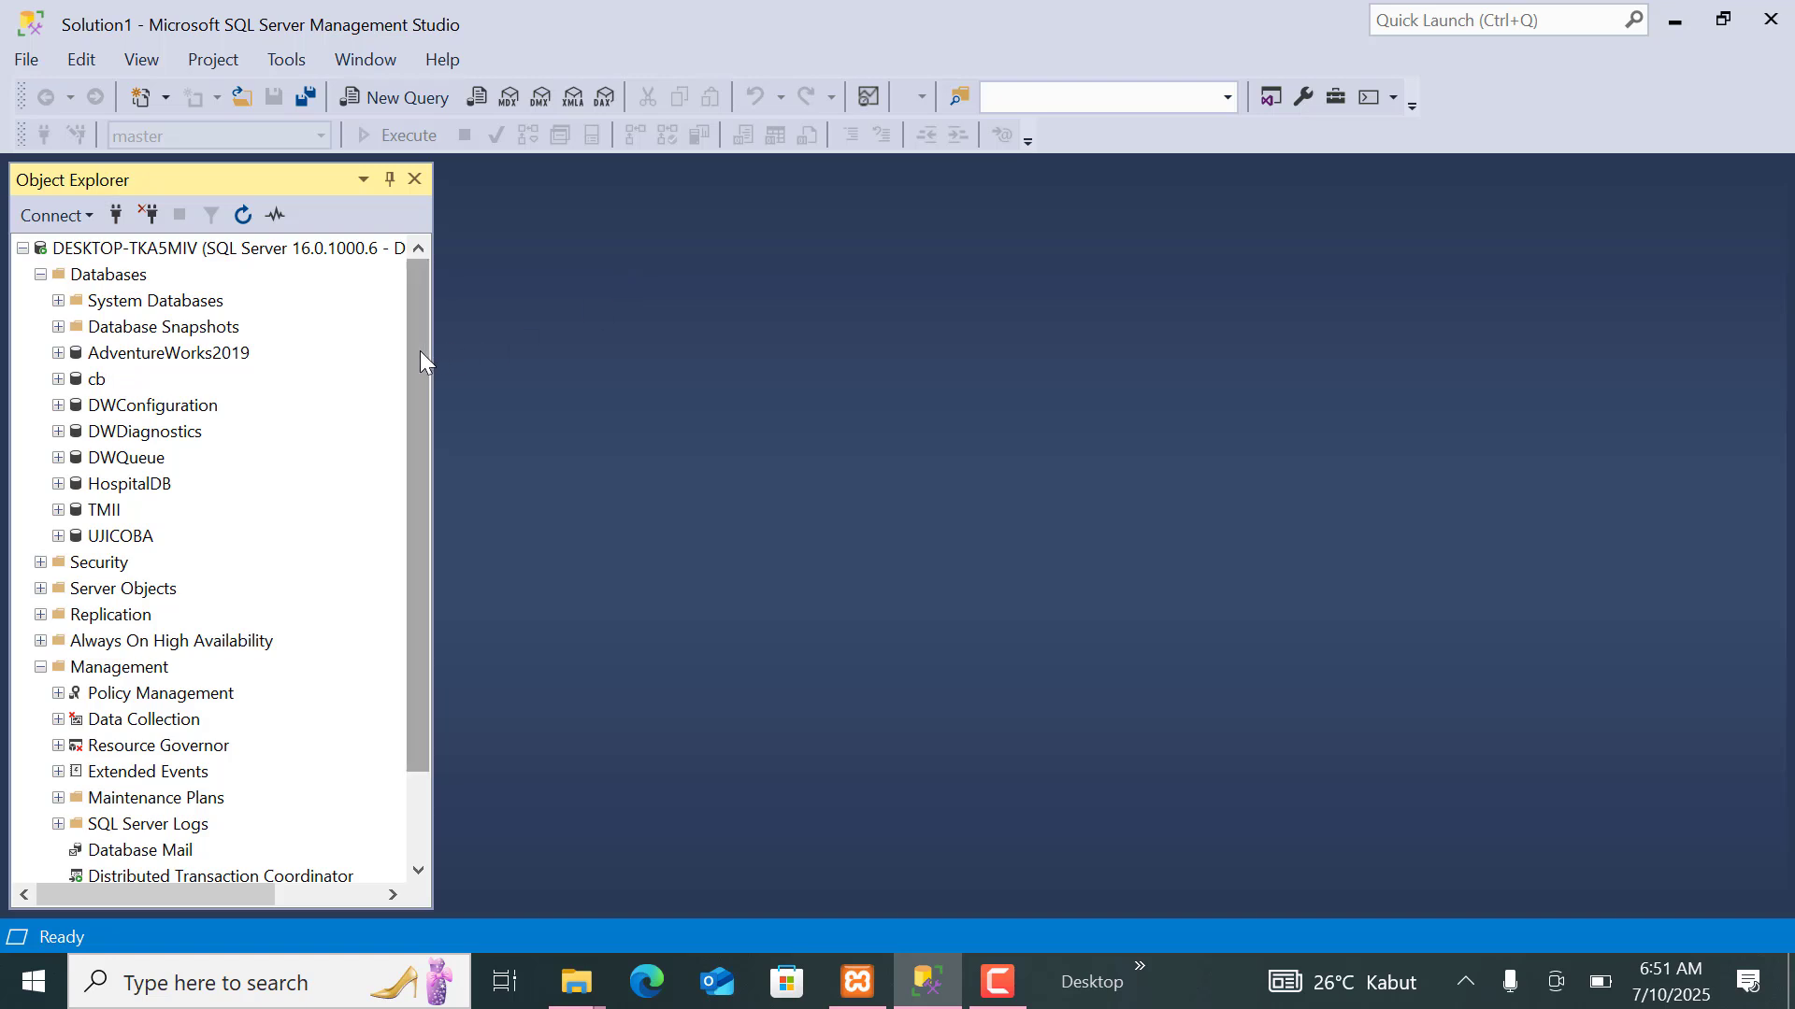
left_click_drag(421, 354, 451, 332)
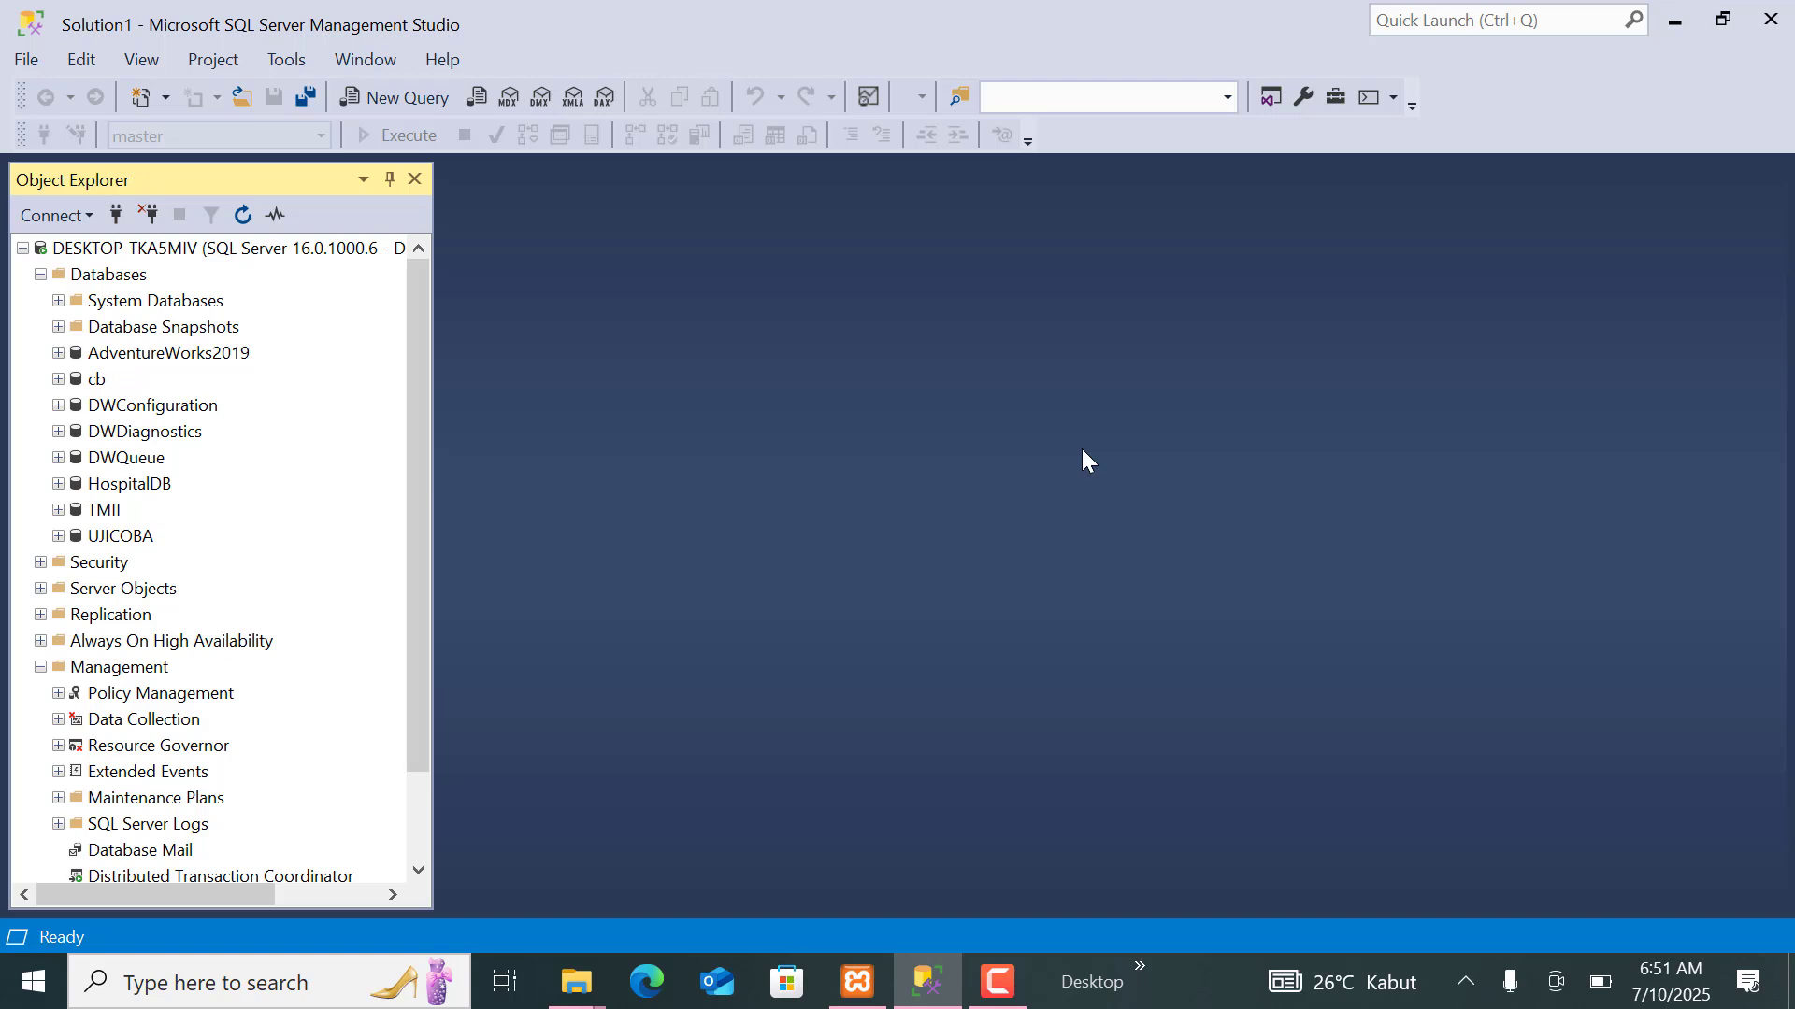
Expand the tables of the AdventureWorks2019 database and open the Sales.SalesTaxRate table's node.
left_click(224, 352)
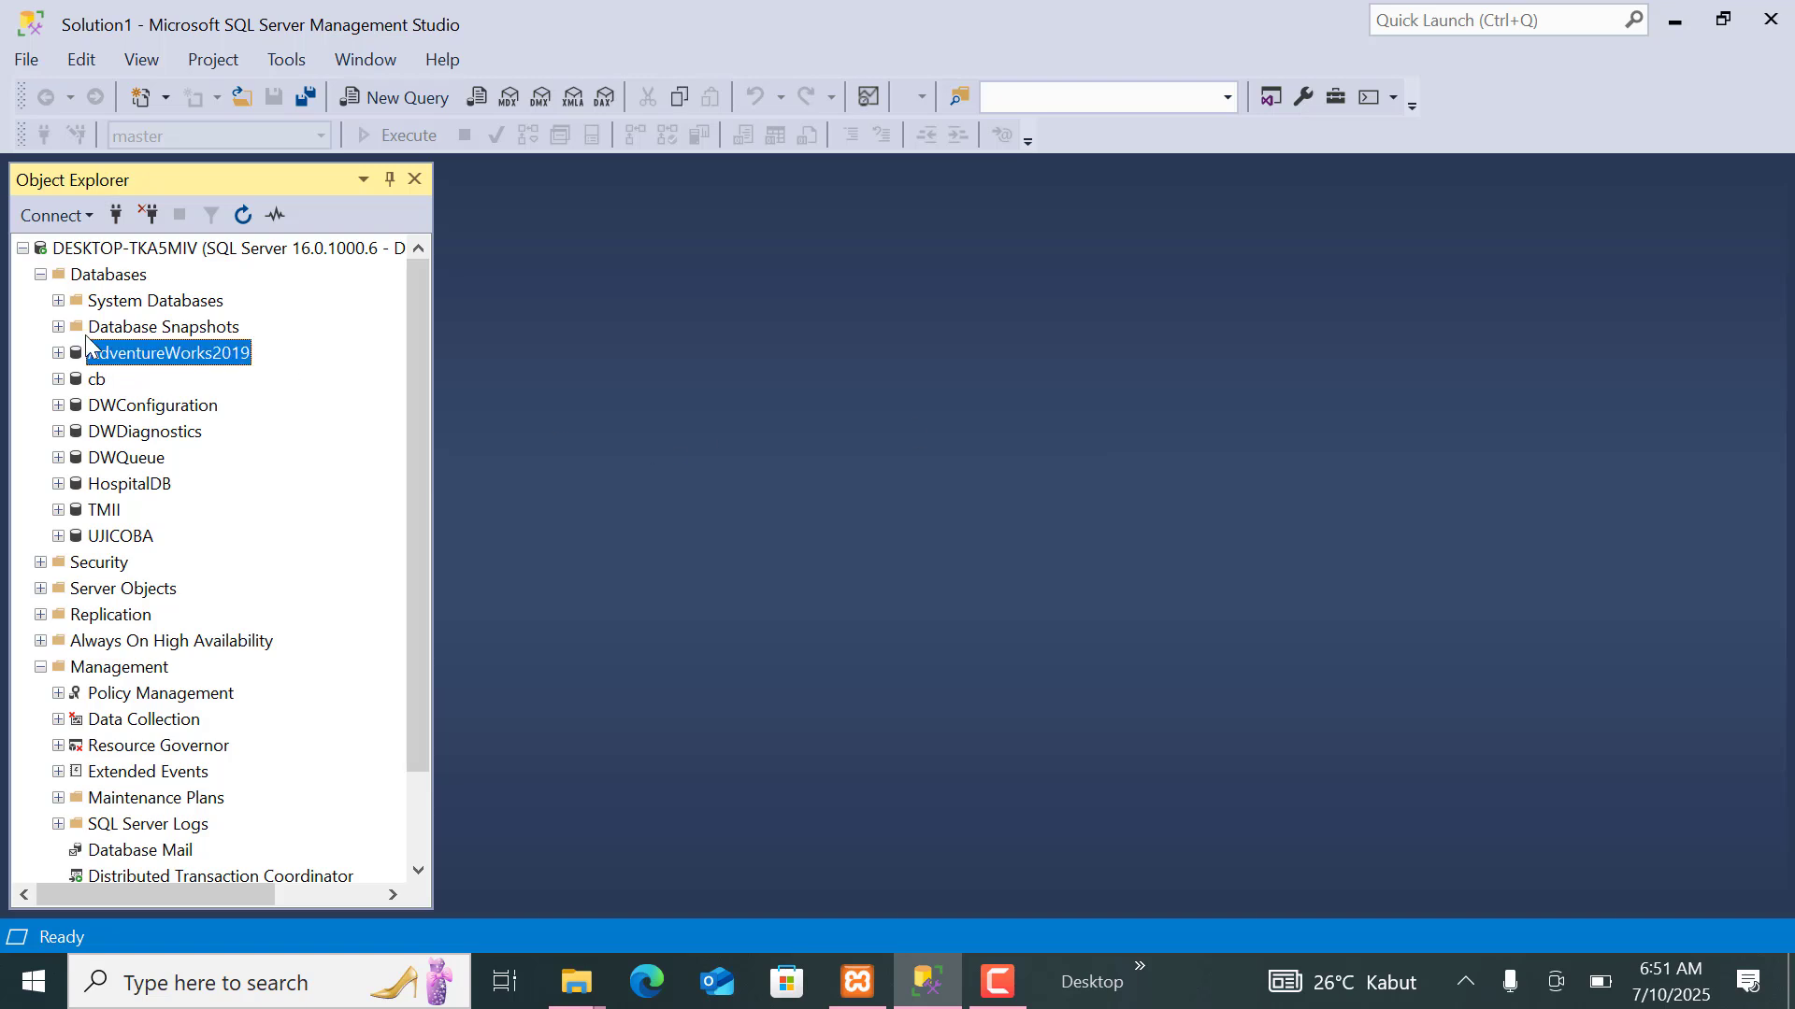
left_click(57, 352)
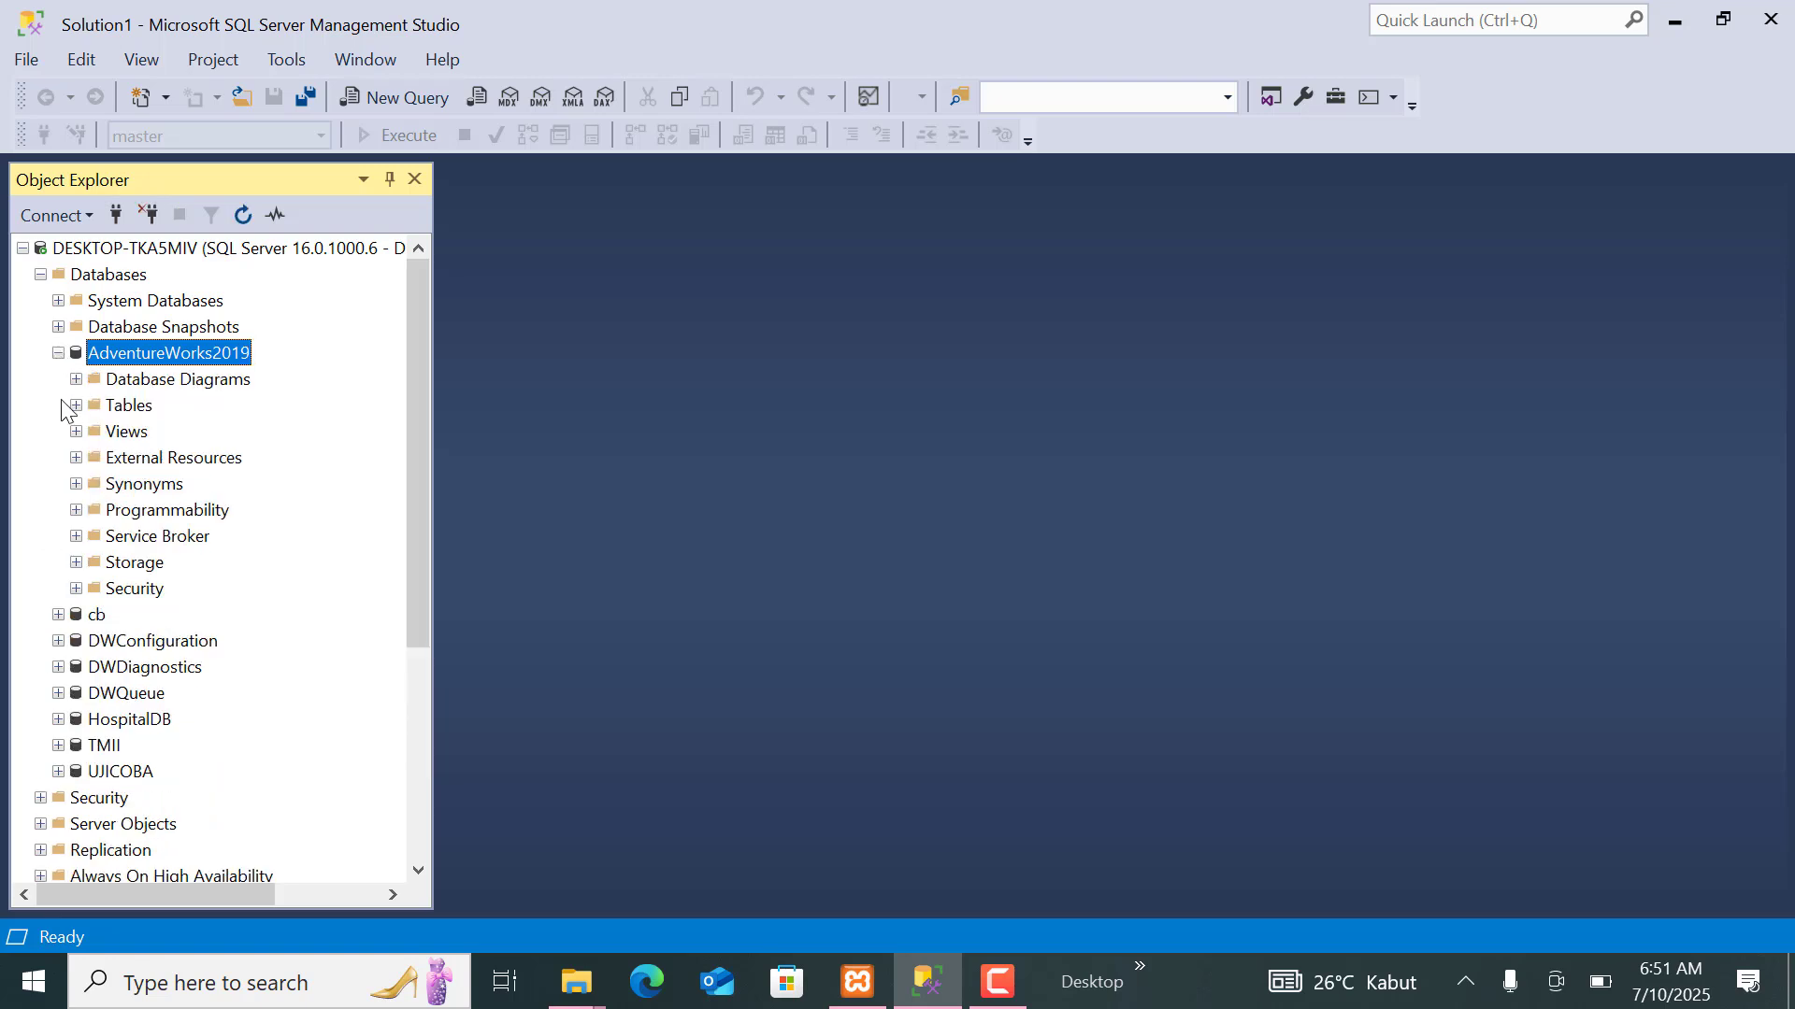
left_click(76, 405)
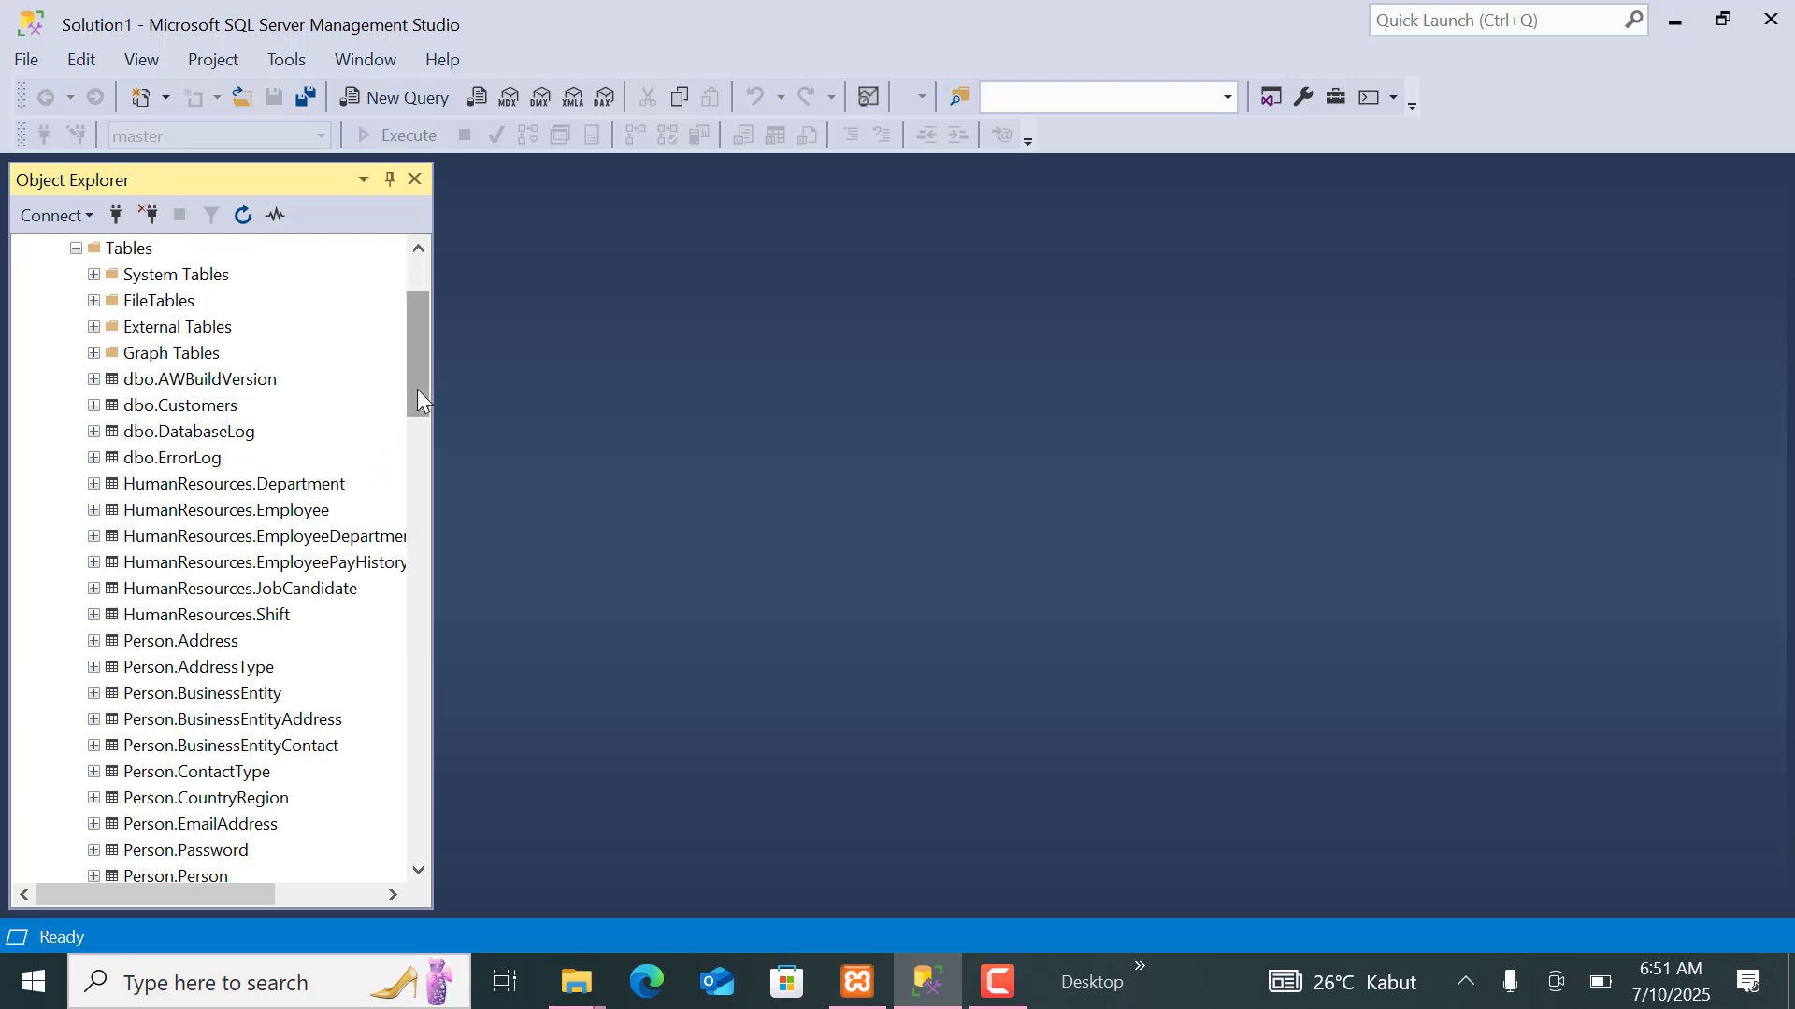
left_click_drag(418, 385, 474, 692)
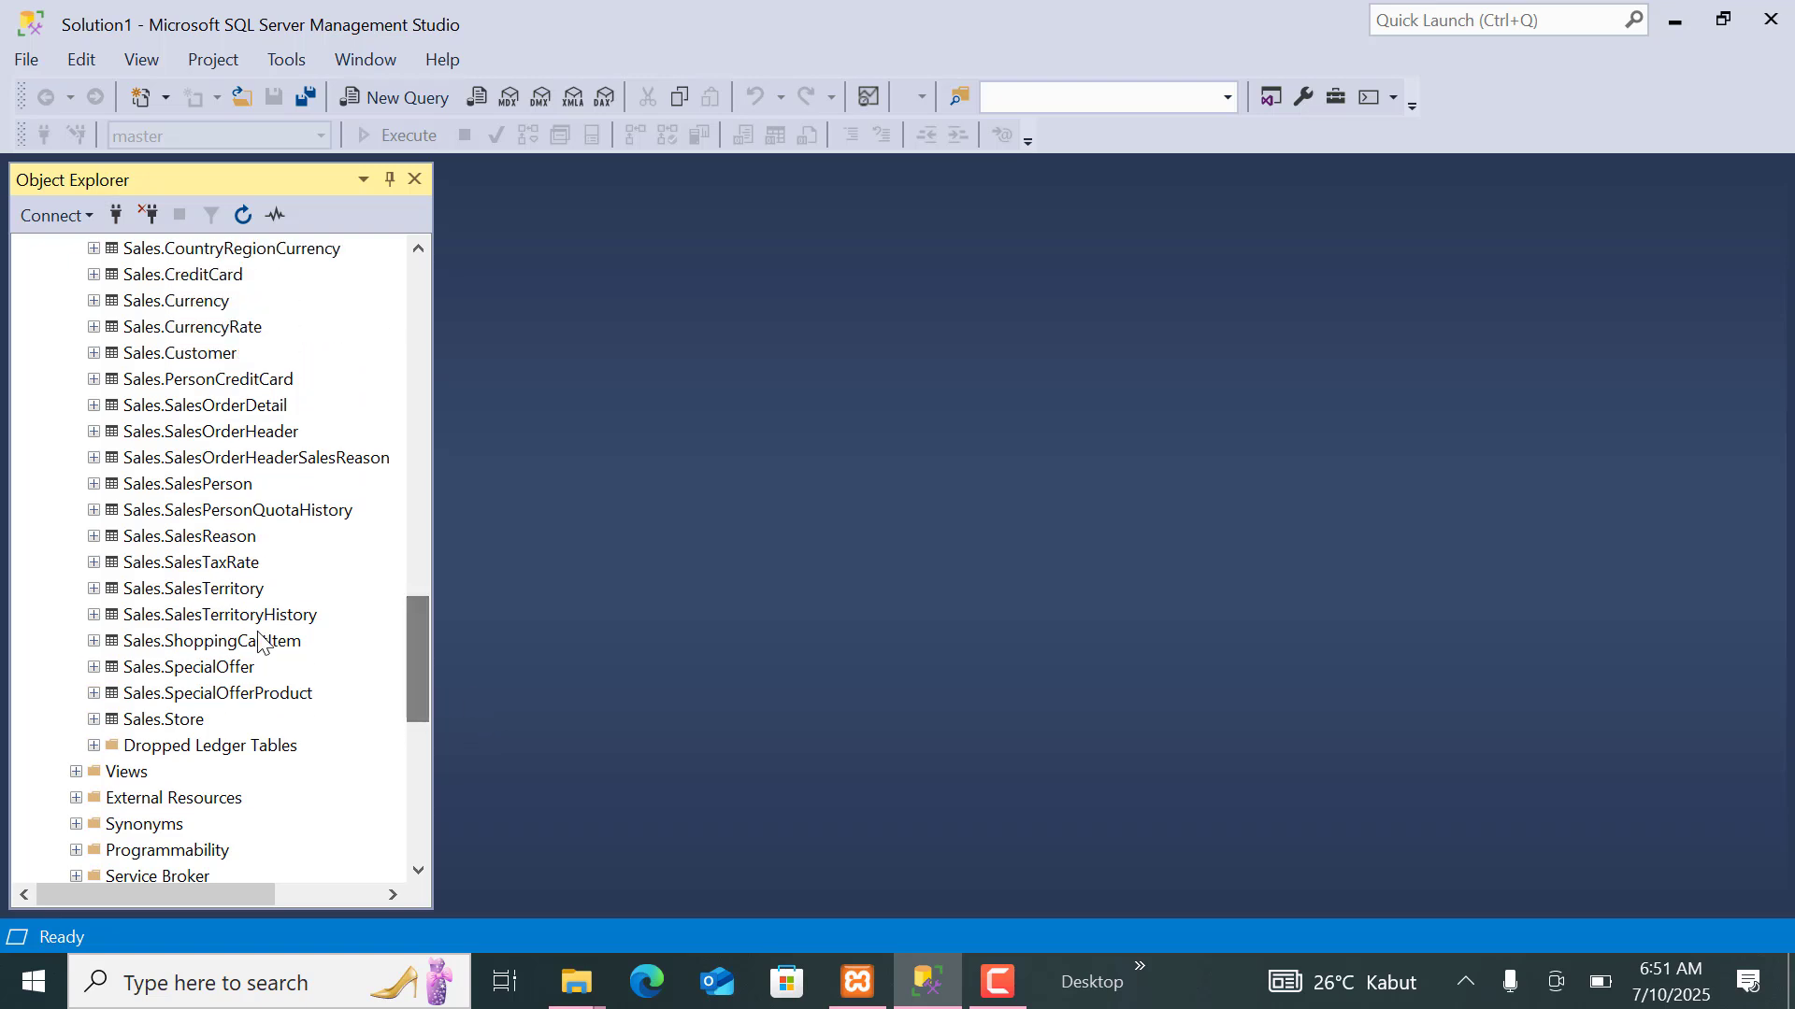
left_click(134, 566)
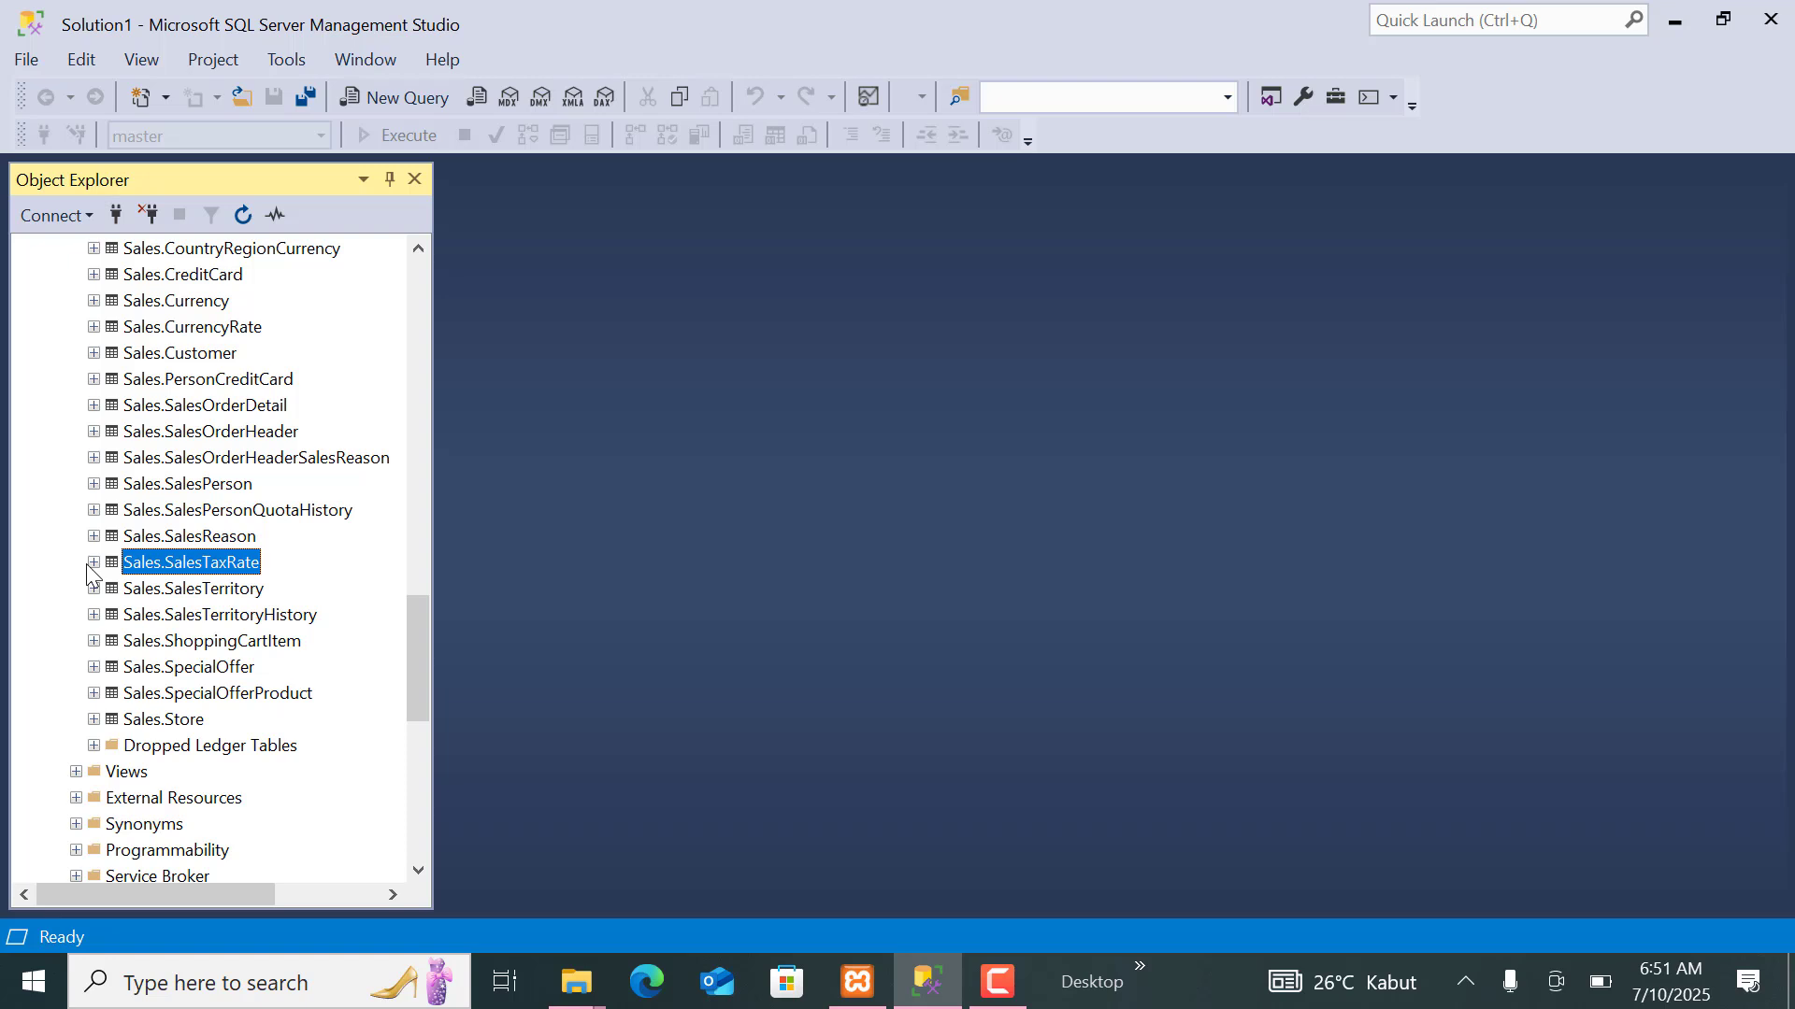
left_click(94, 562)
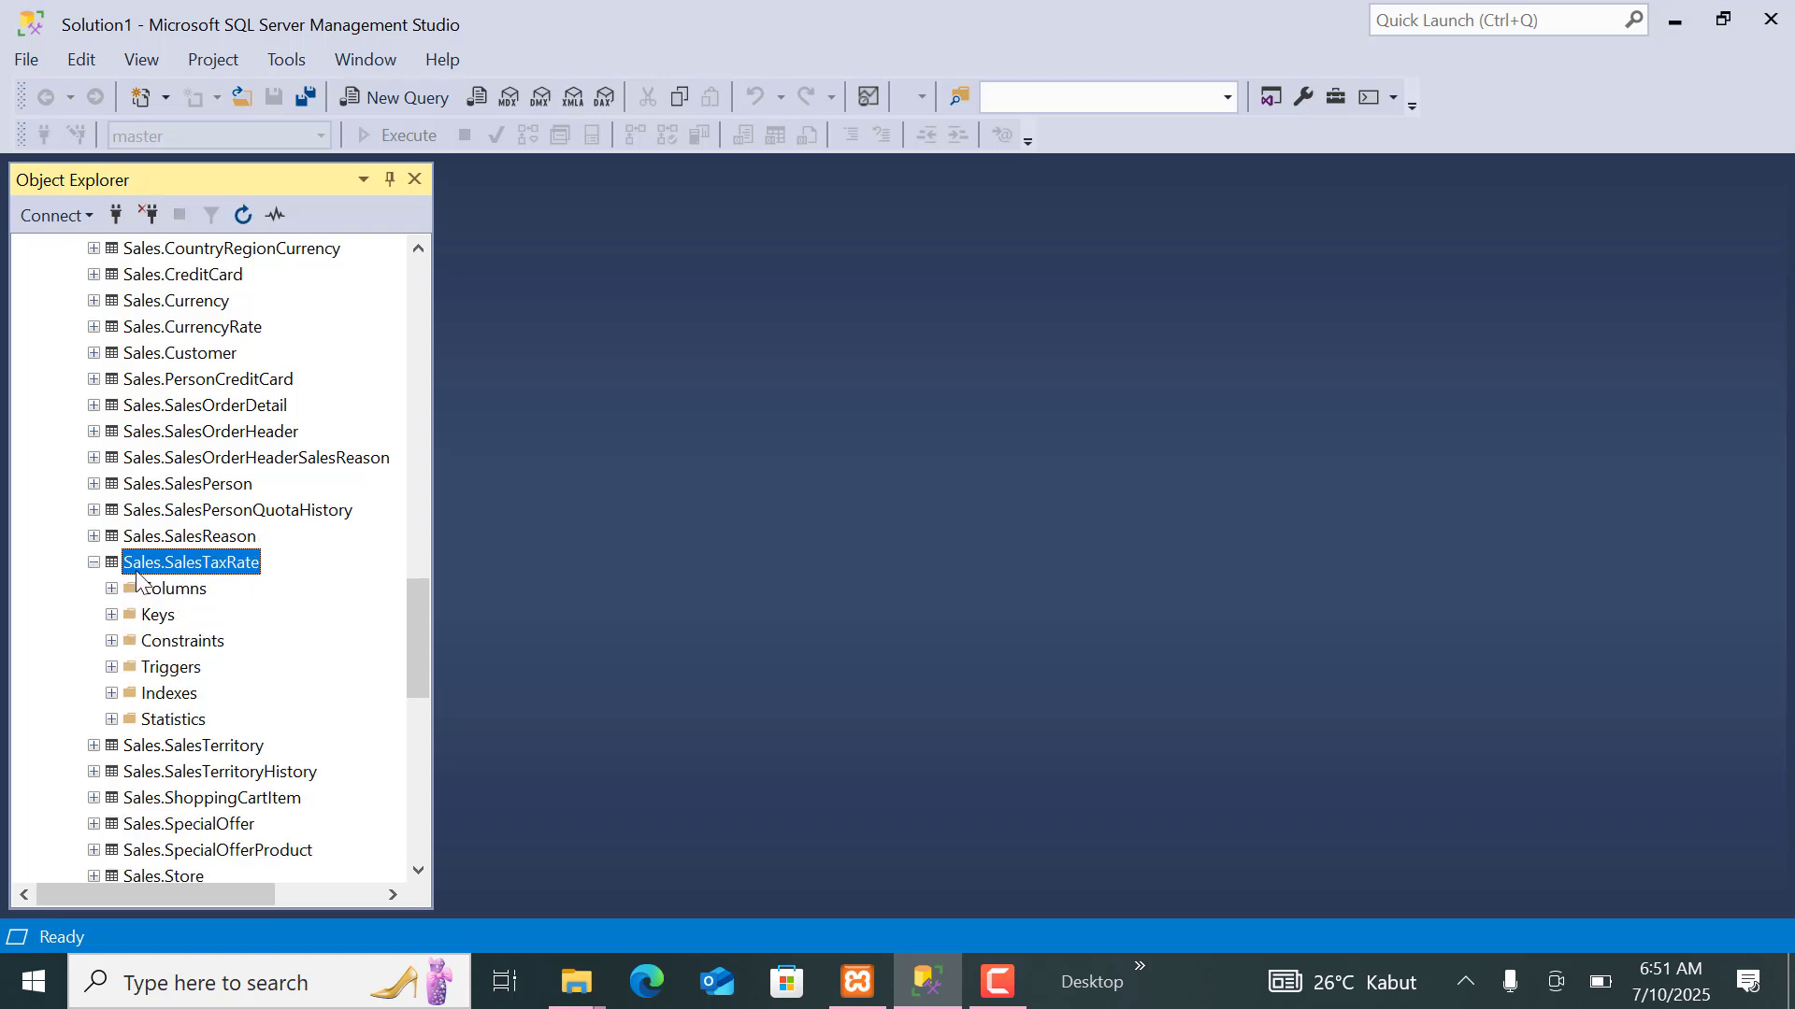
Run "select * from [Sales].[SalesTaxRate]" in a new query and add a line below the statement.
left_click(394, 91)
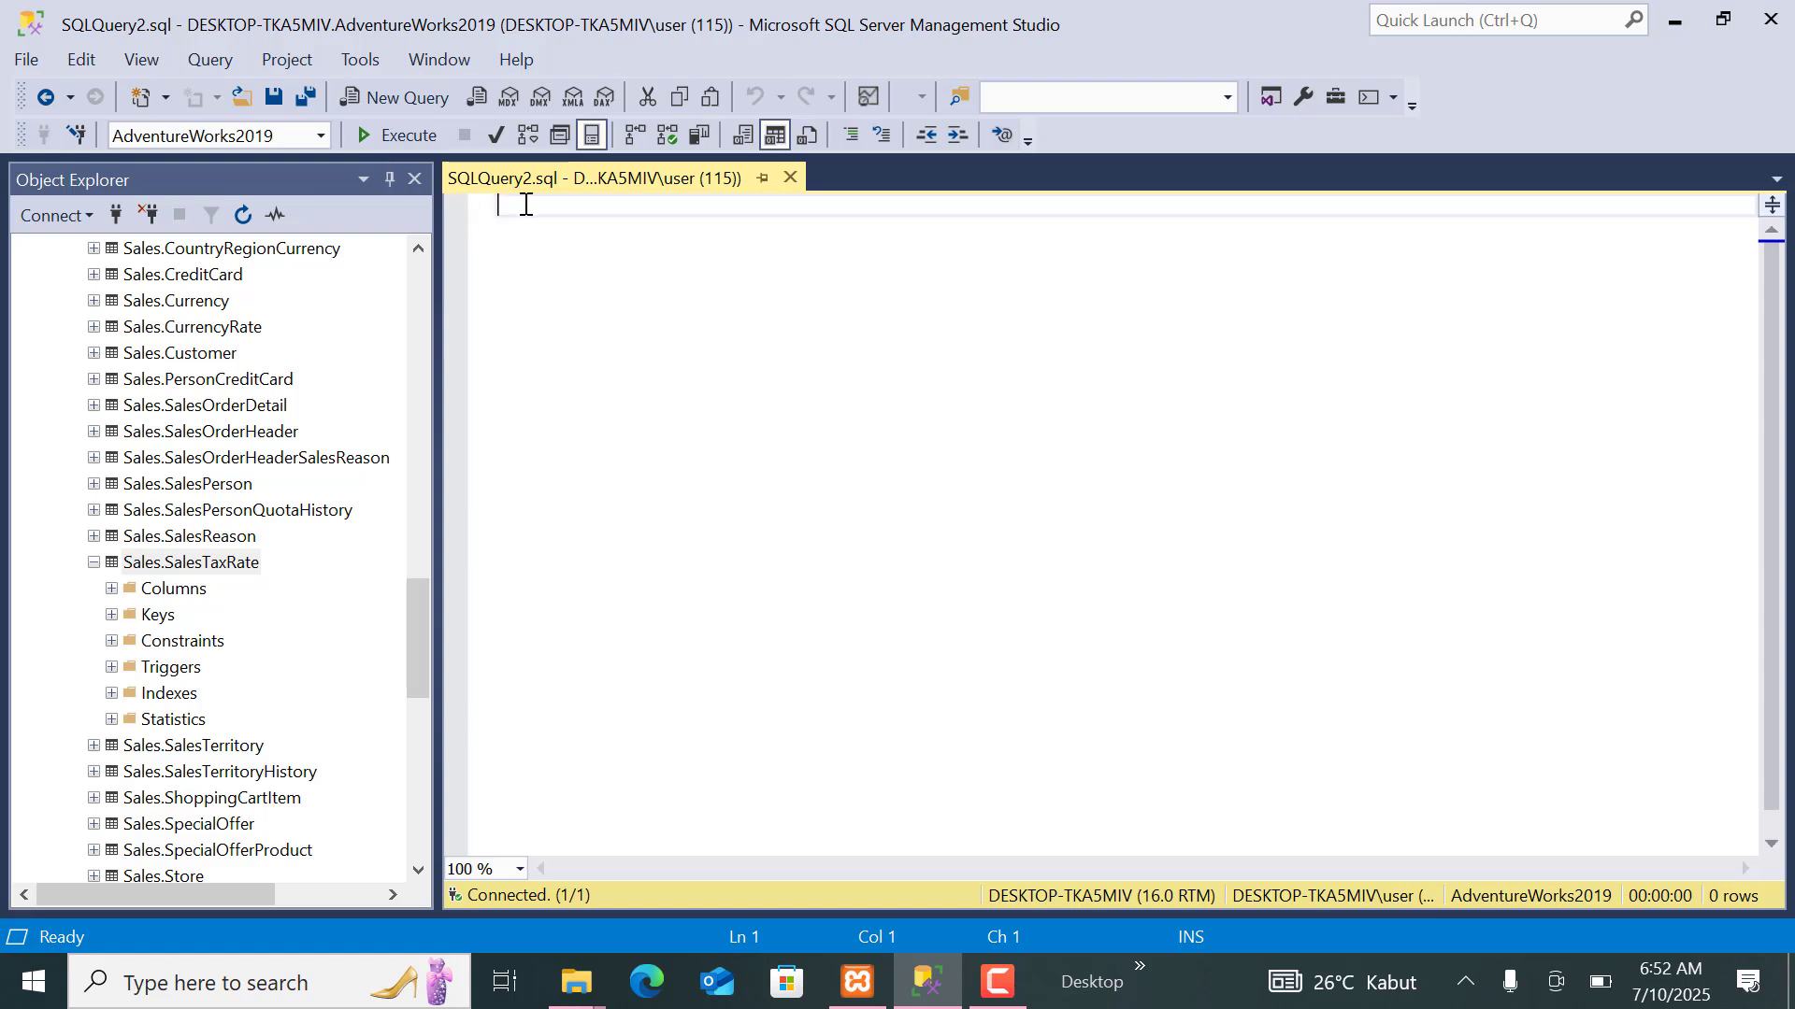
type("selec")
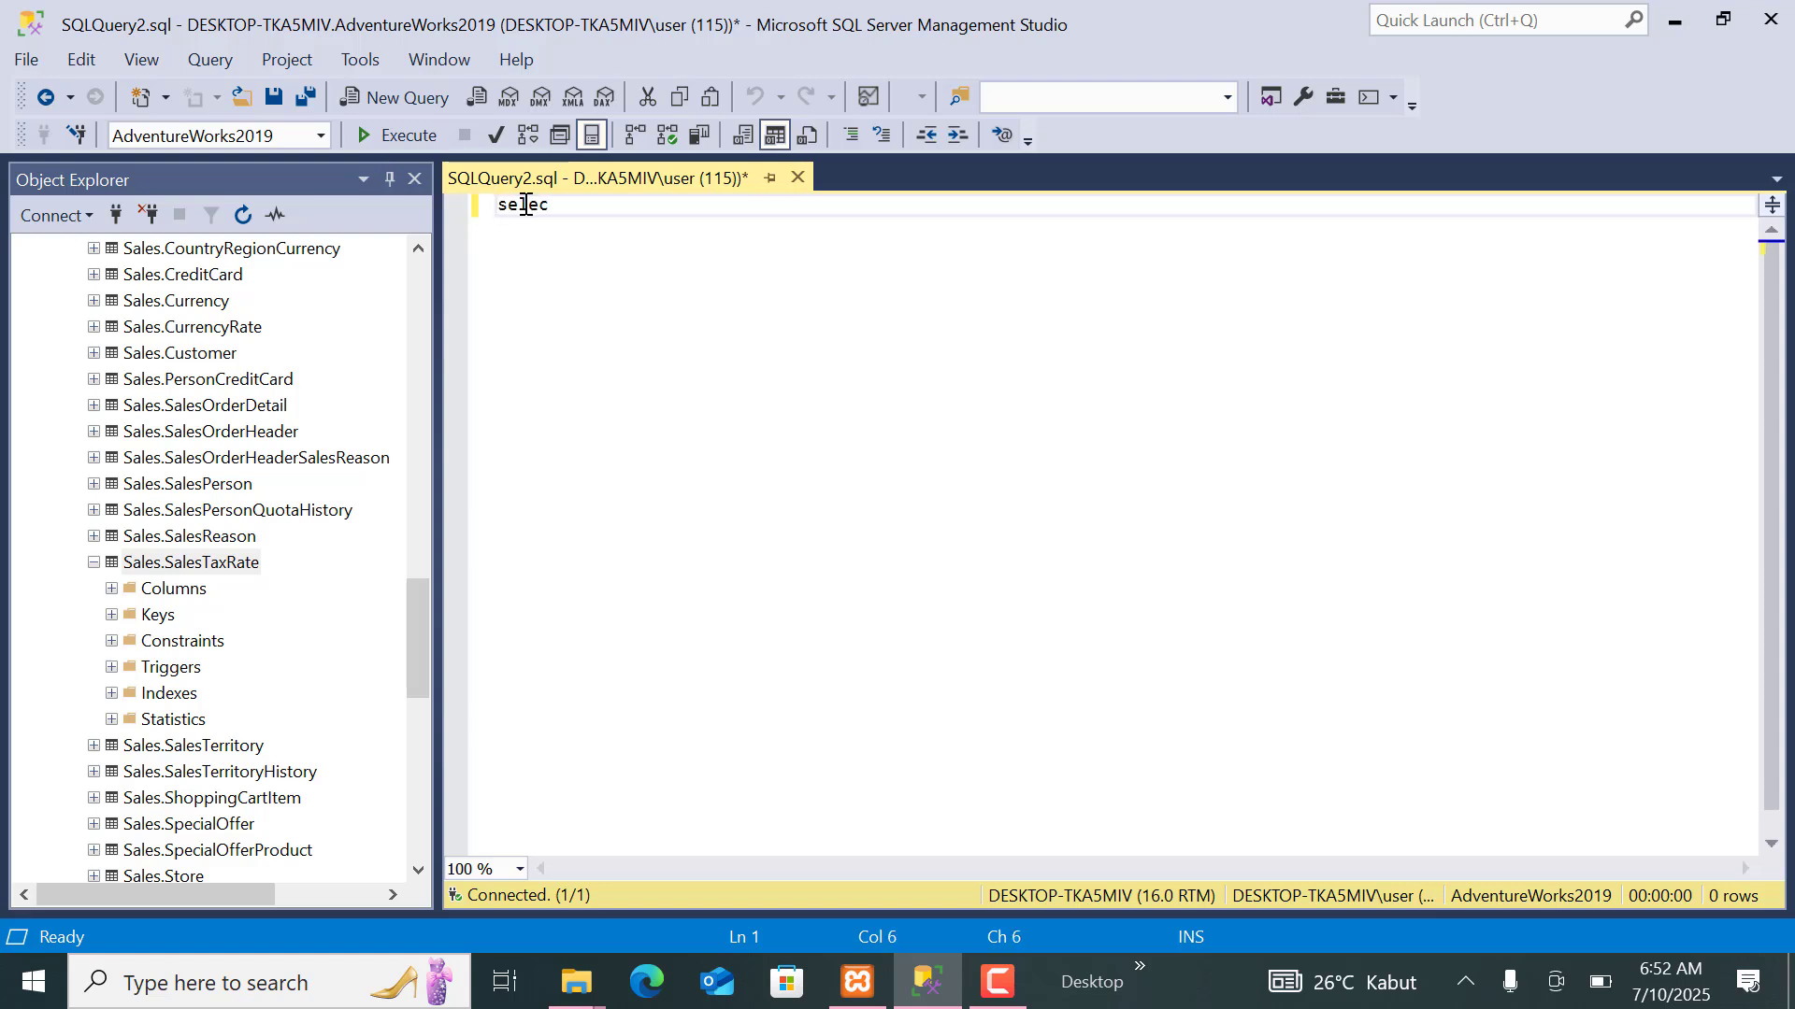
type("t * from")
left_click_drag(221, 572, 720, 256)
left_click(657, 248)
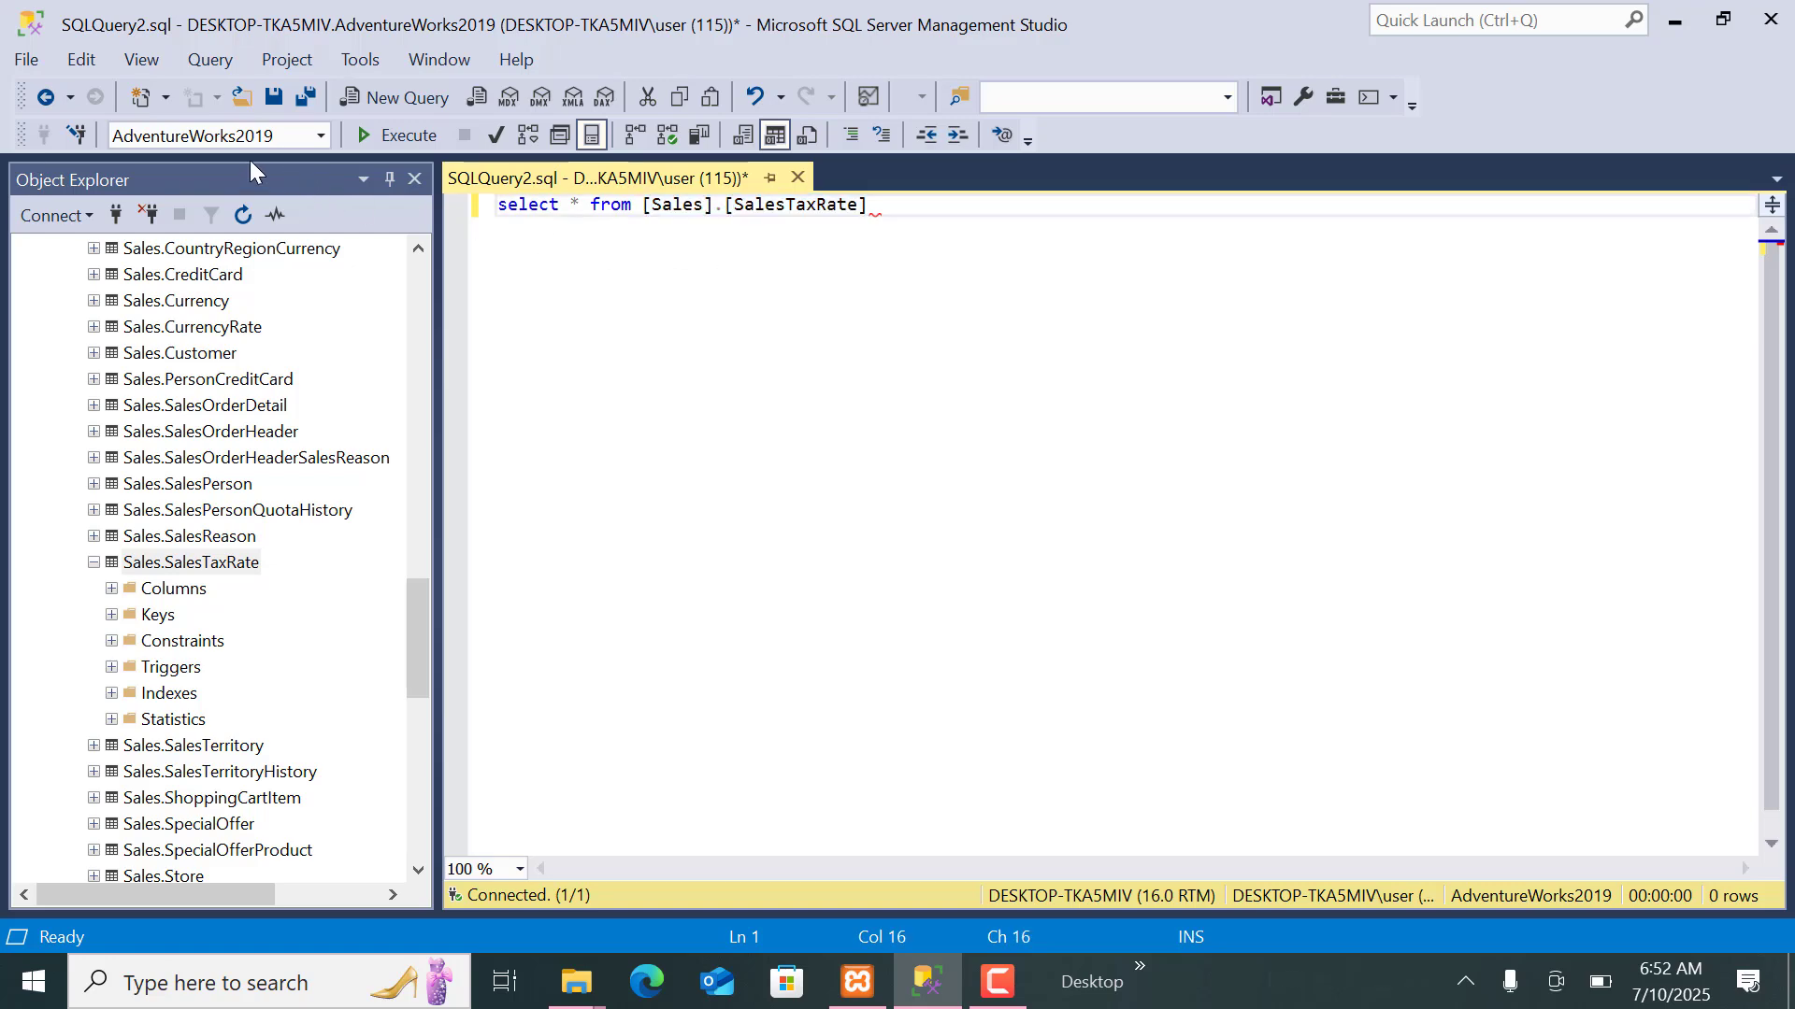
left_click(377, 136)
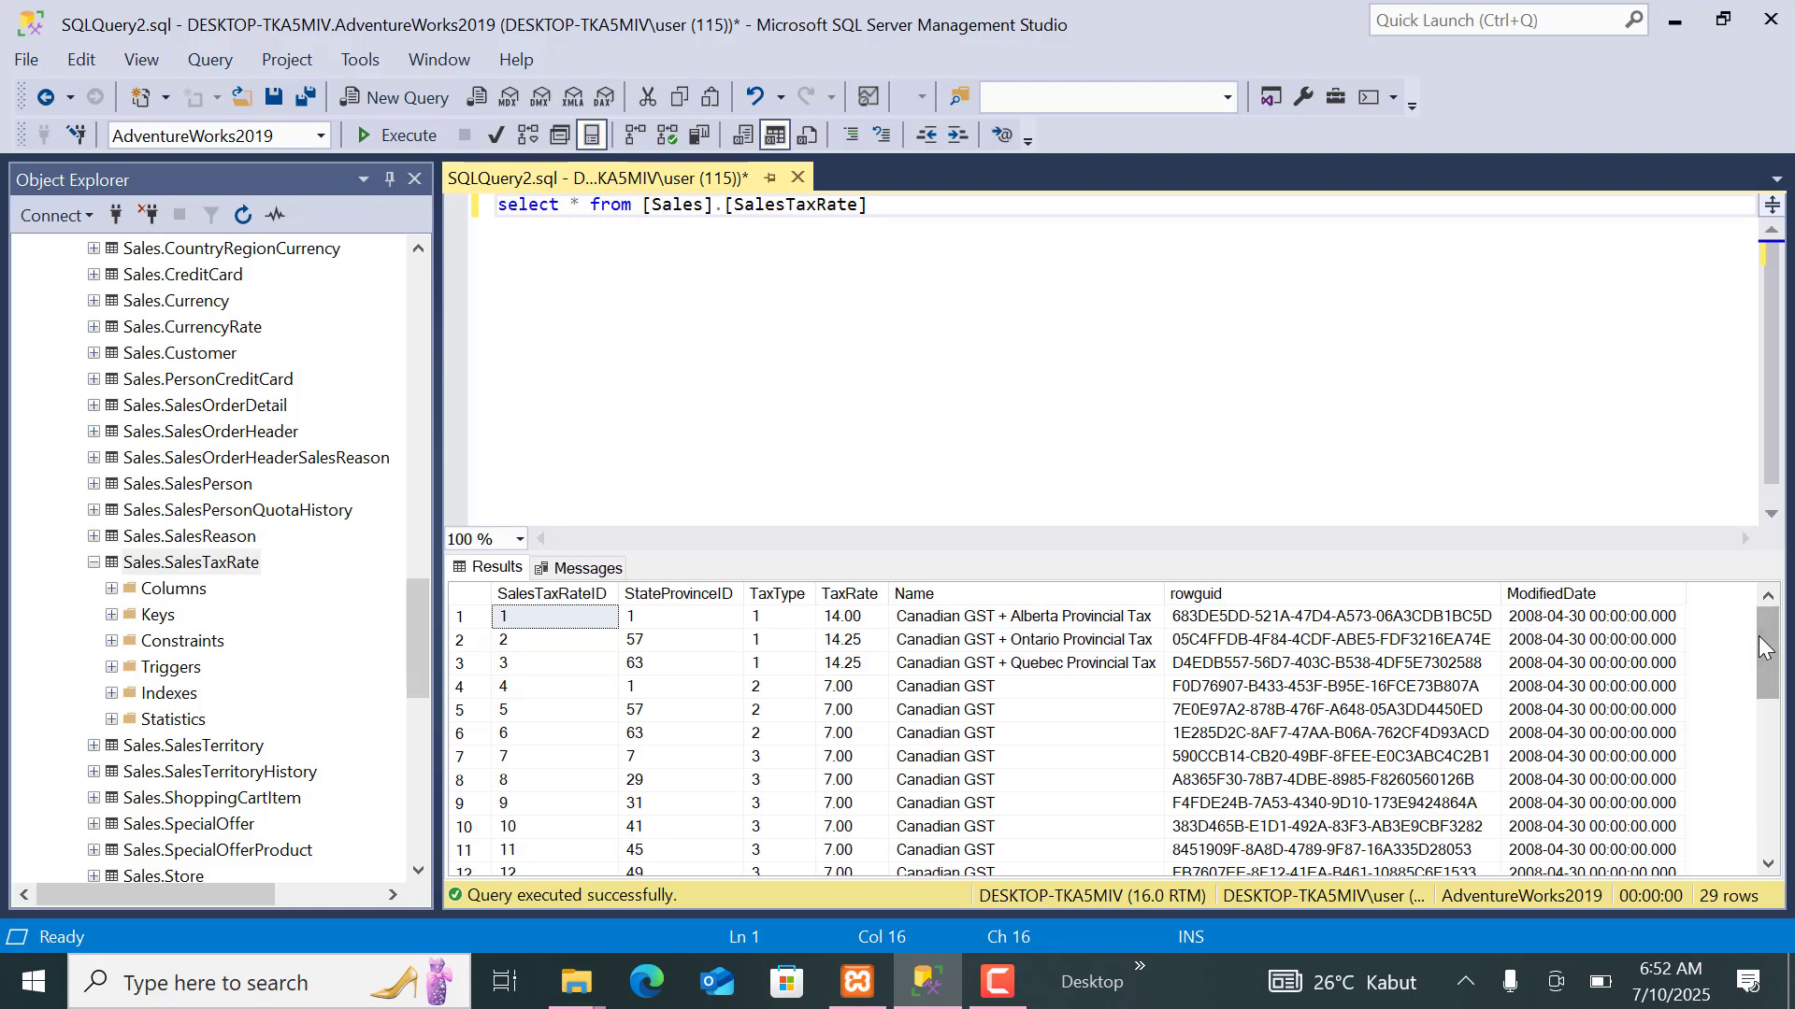
left_click_drag(1761, 635, 1557, 484)
left_click(951, 216)
key("Return")
key("Return")
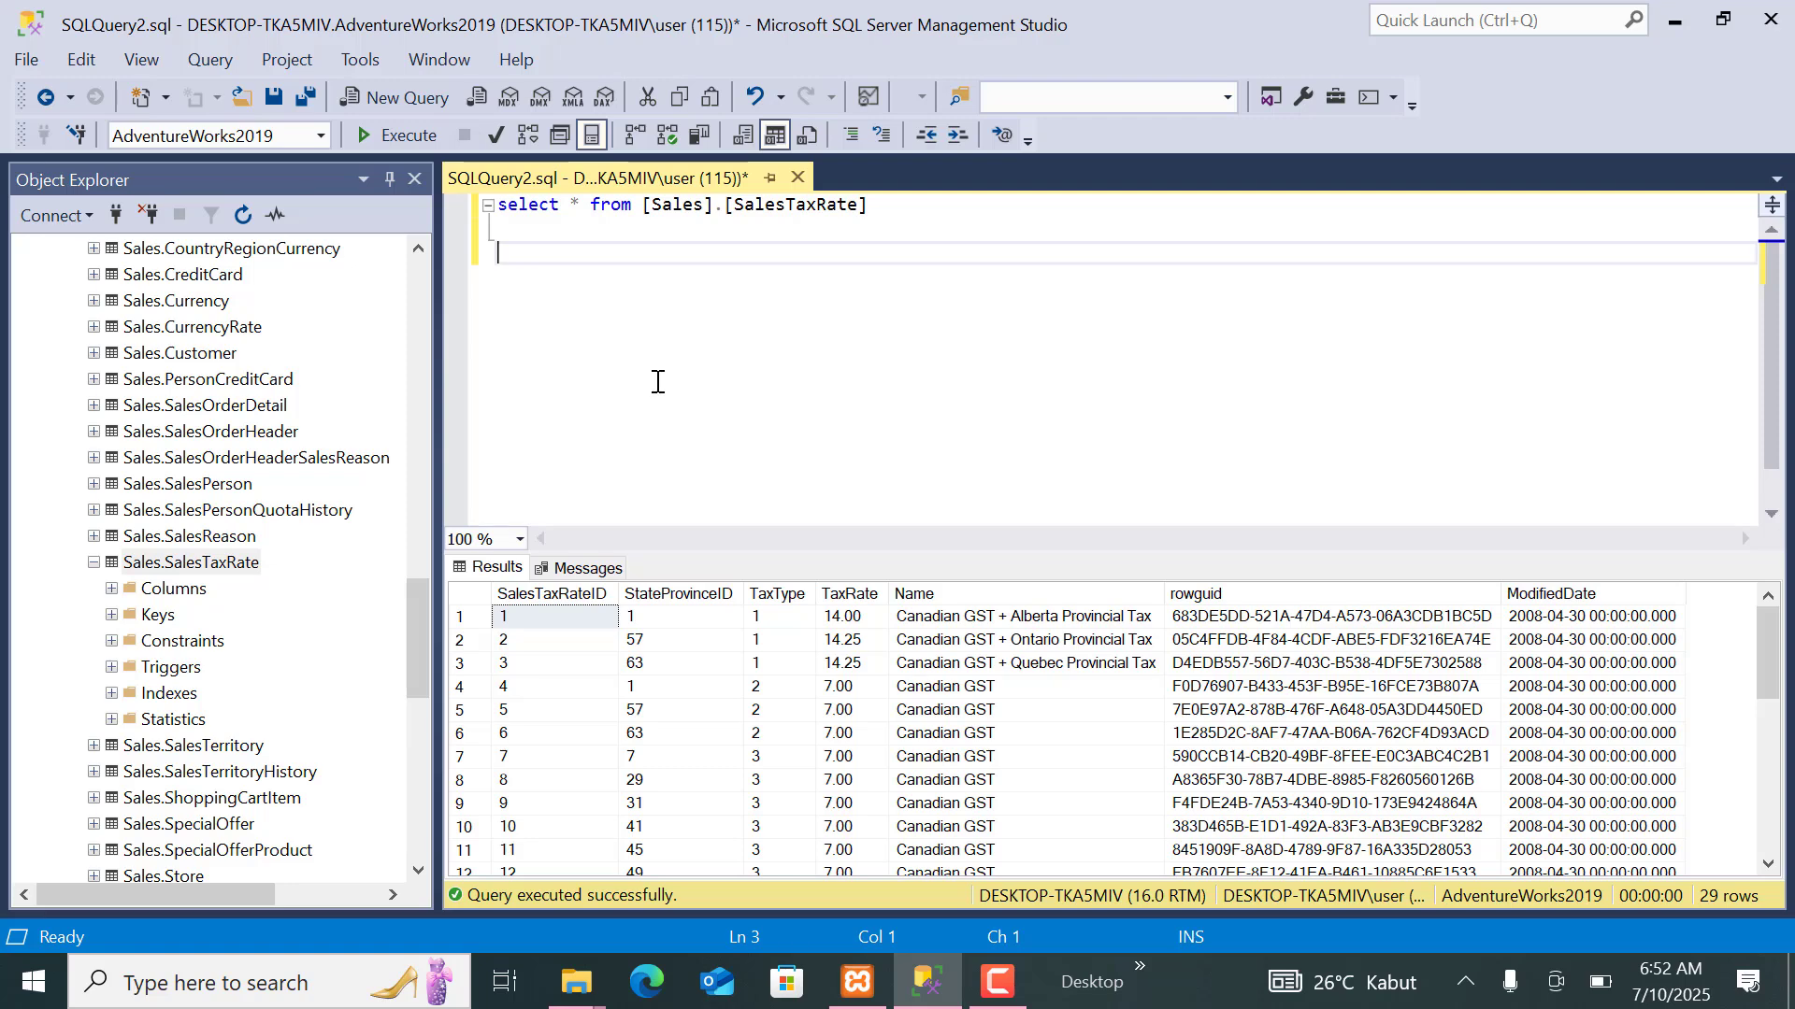
type("sale")
key("BackSpace")
key("BackSpace")
key("BackSpace")
key("BackSpace")
type("sal")
key("BackSpace")
key("BackSpace")
key("BackSpace")
key("BackSpace")
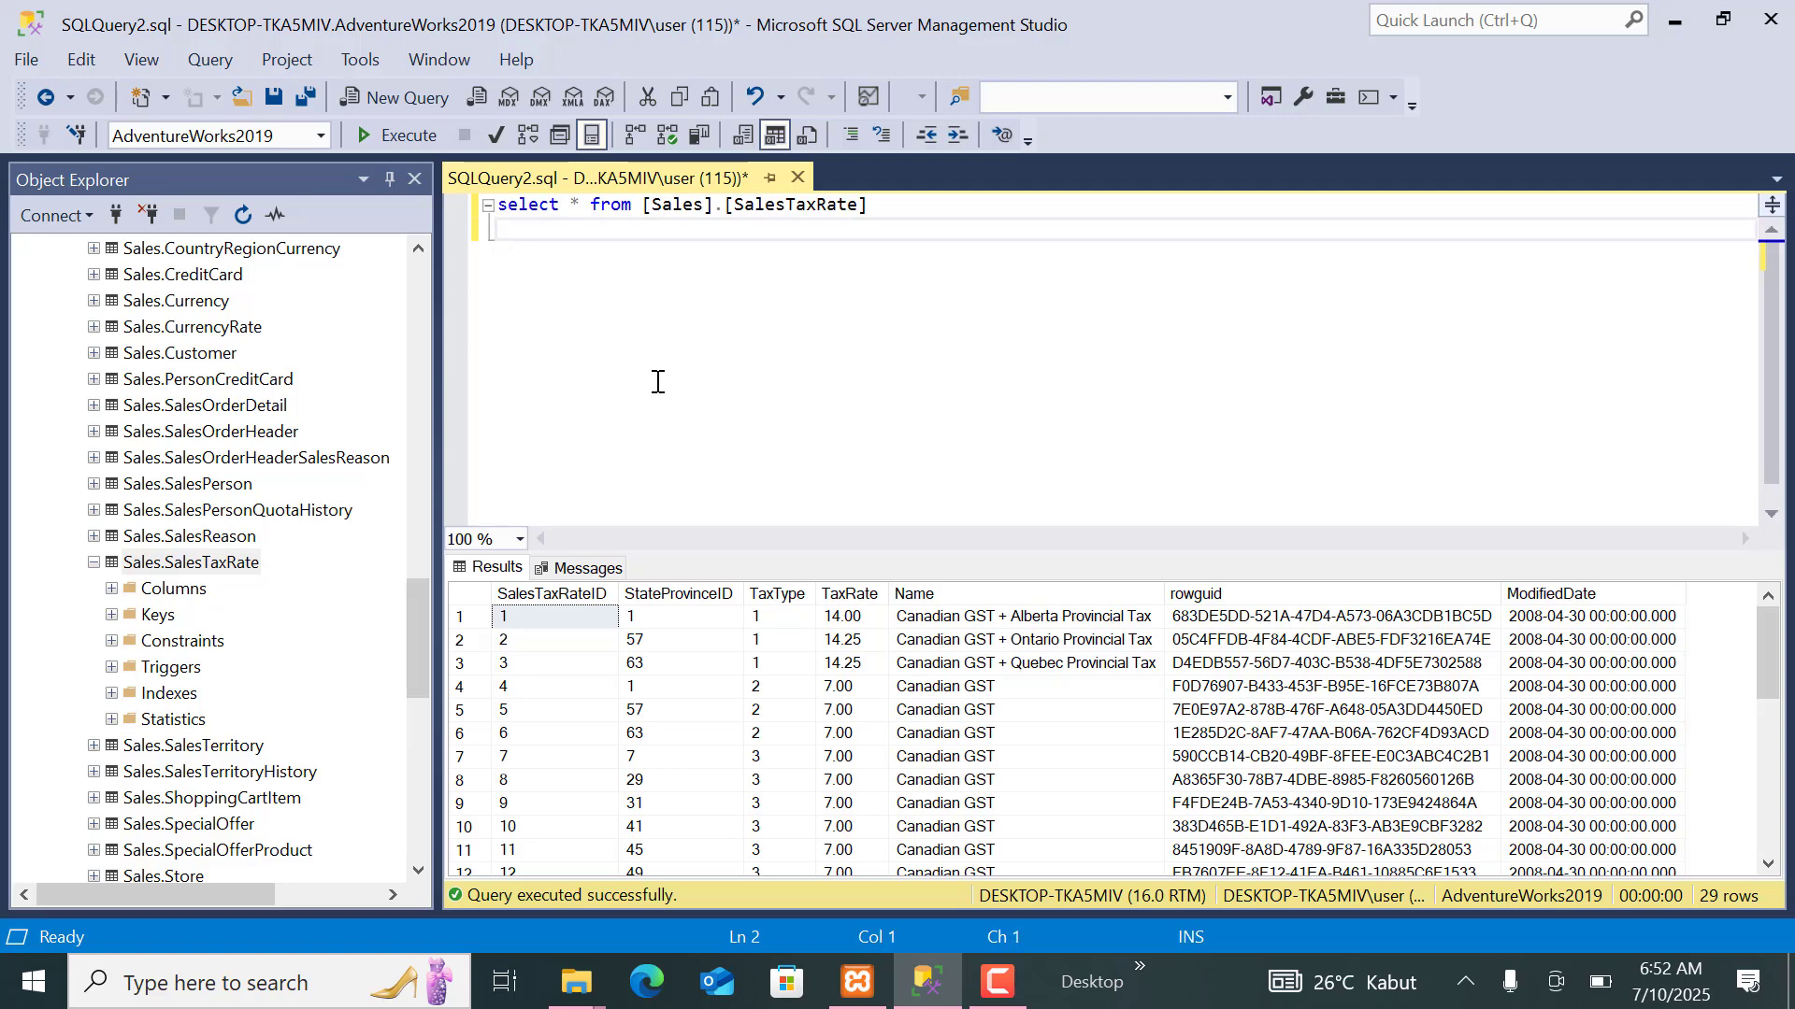
Add "delete from [Sales].[SalesTaxRate]" on the second line of the query and execute only that statement.
type("delete from")
left_click(241, 564)
left_click_drag(241, 565, 734, 281)
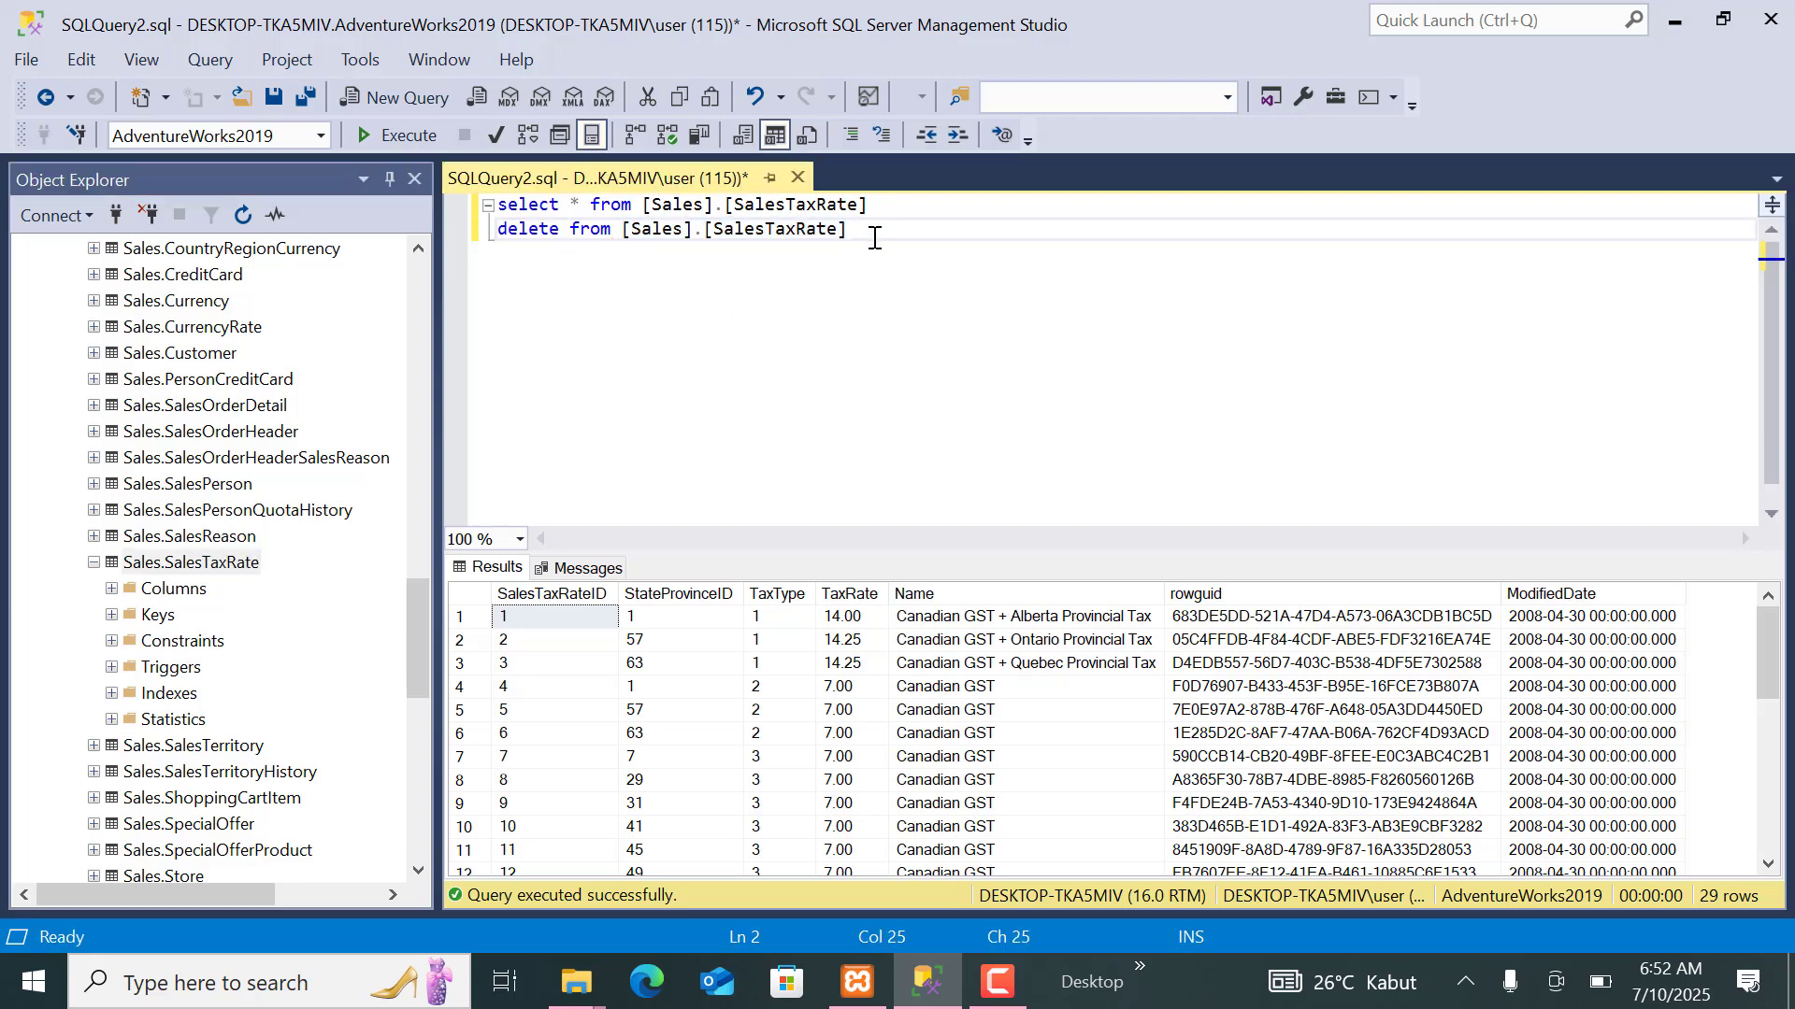
left_click_drag(873, 233, 484, 274)
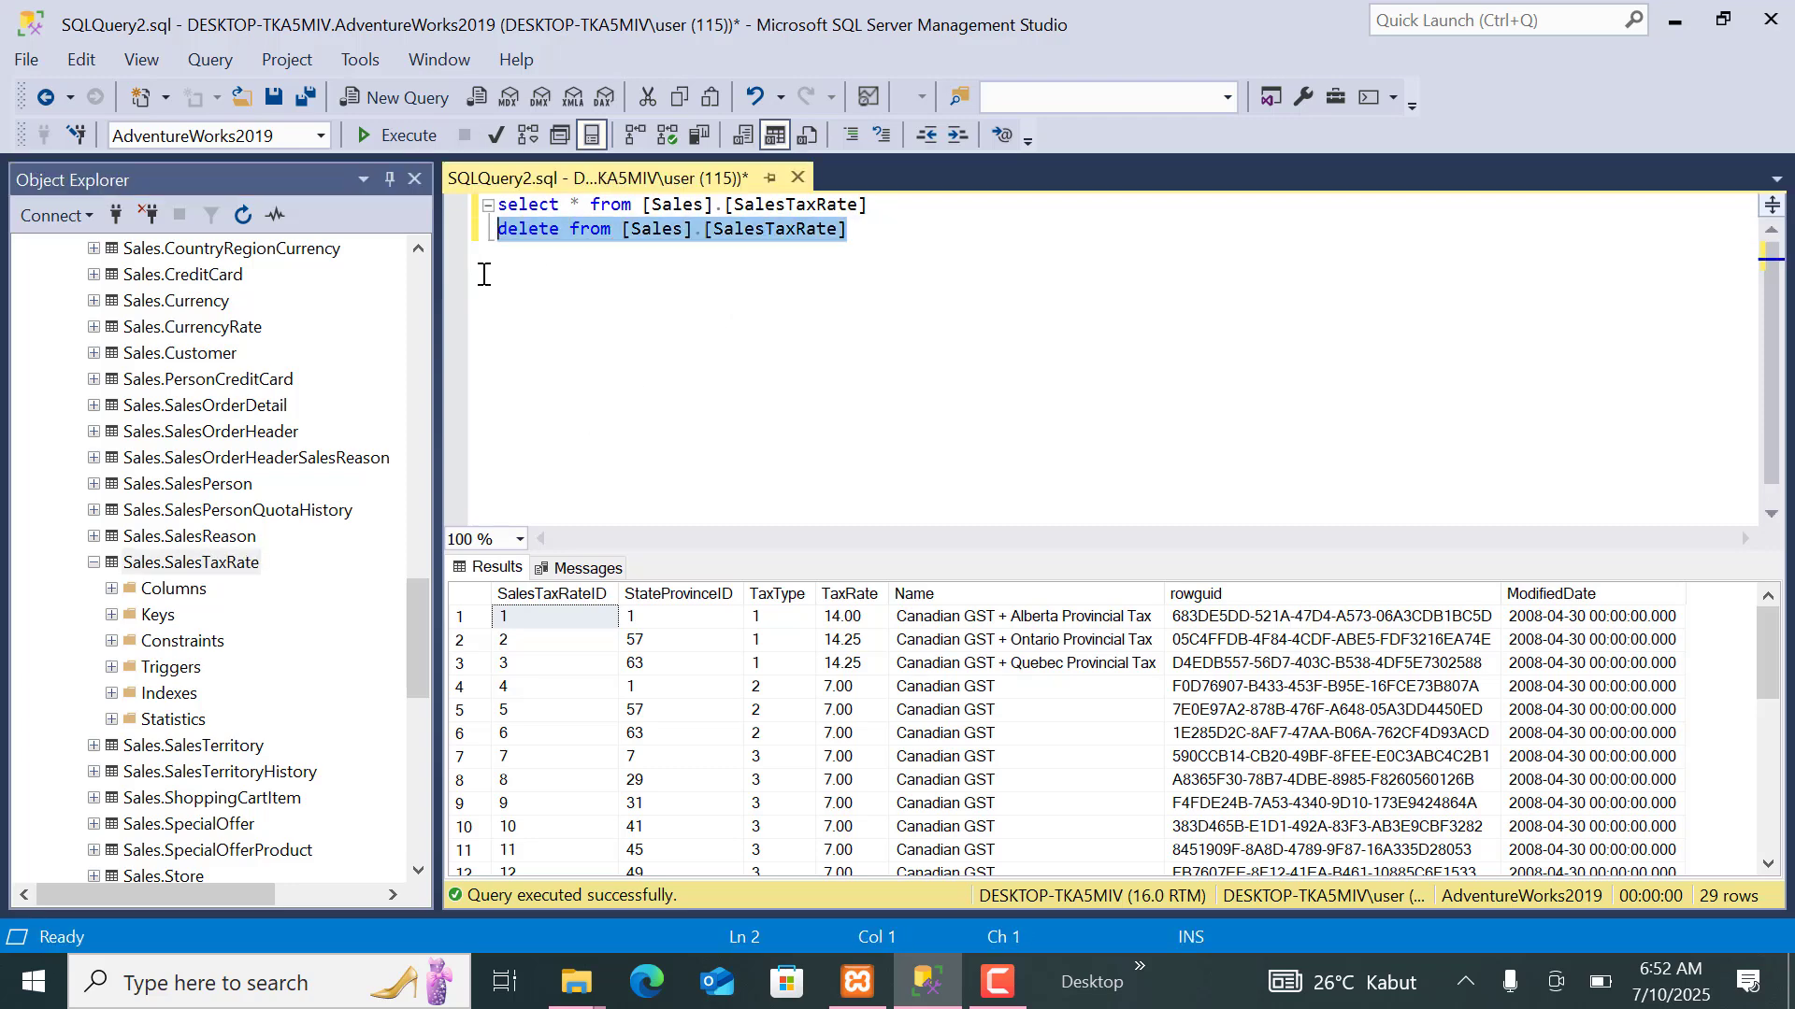
left_click(378, 138)
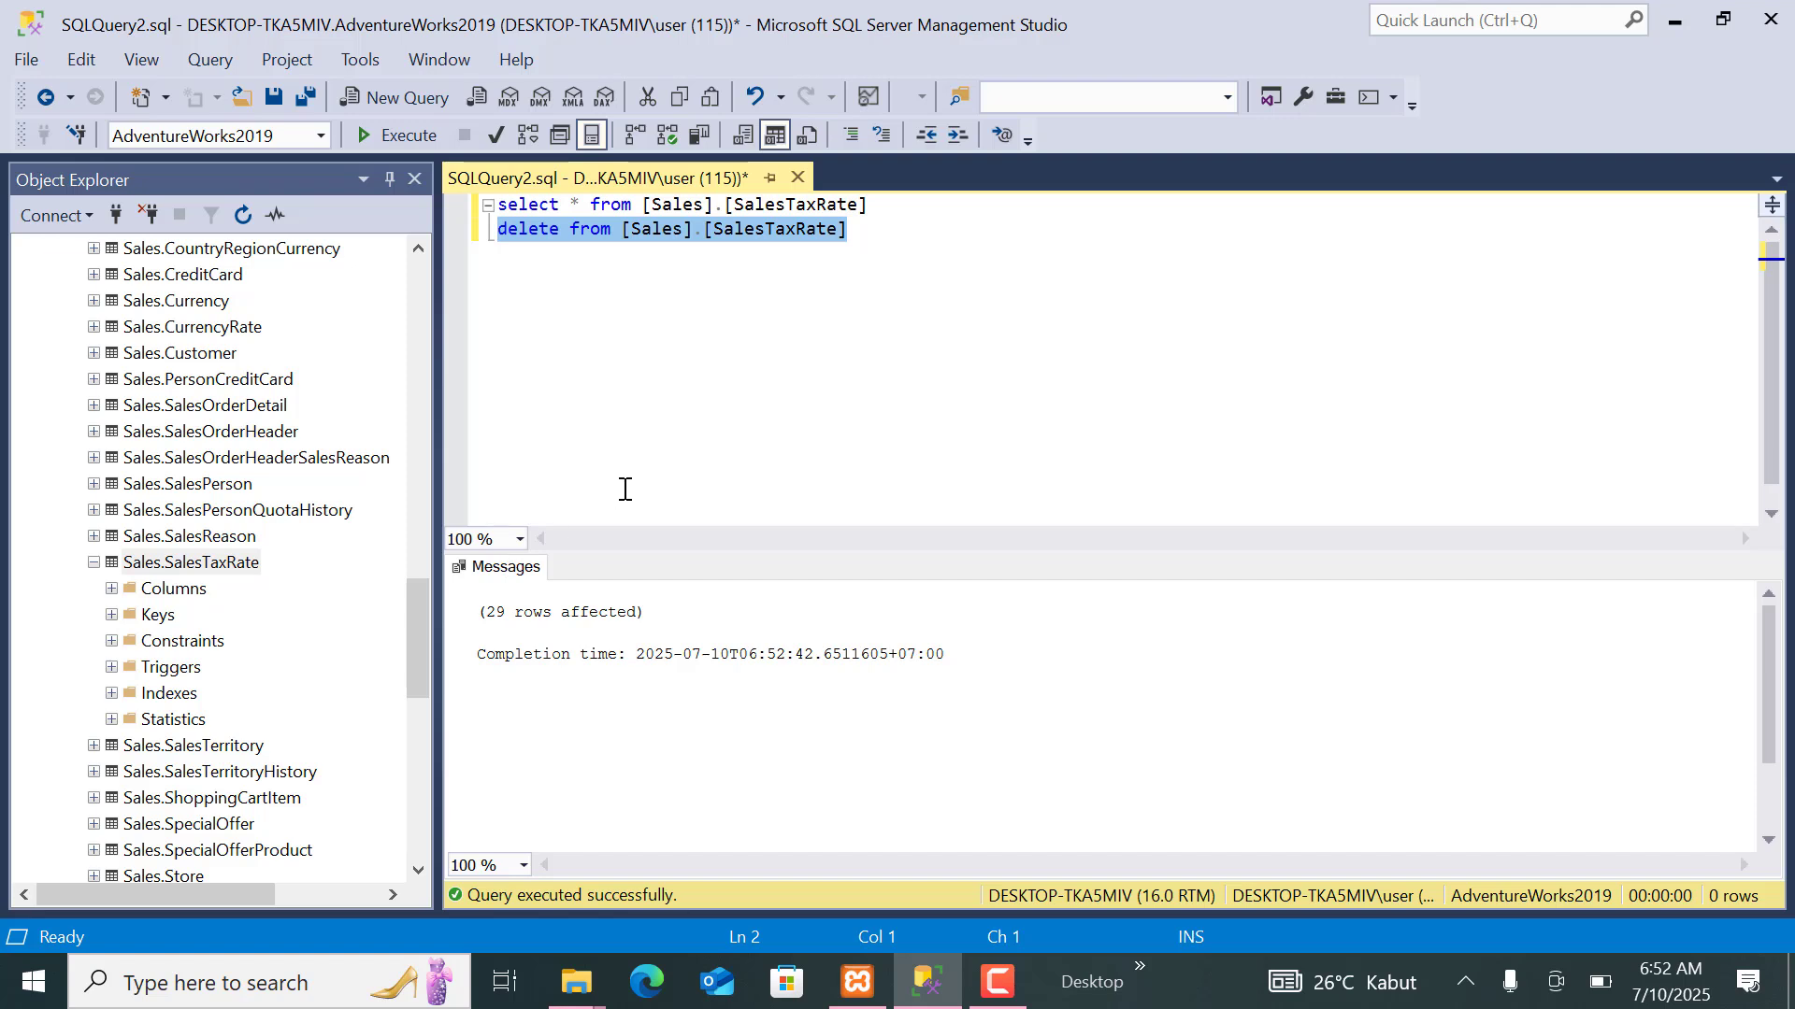
Rerun only the select statement on [Sales].[SalesTaxRate] to check the table's contents after the deletion.
left_click(856, 263)
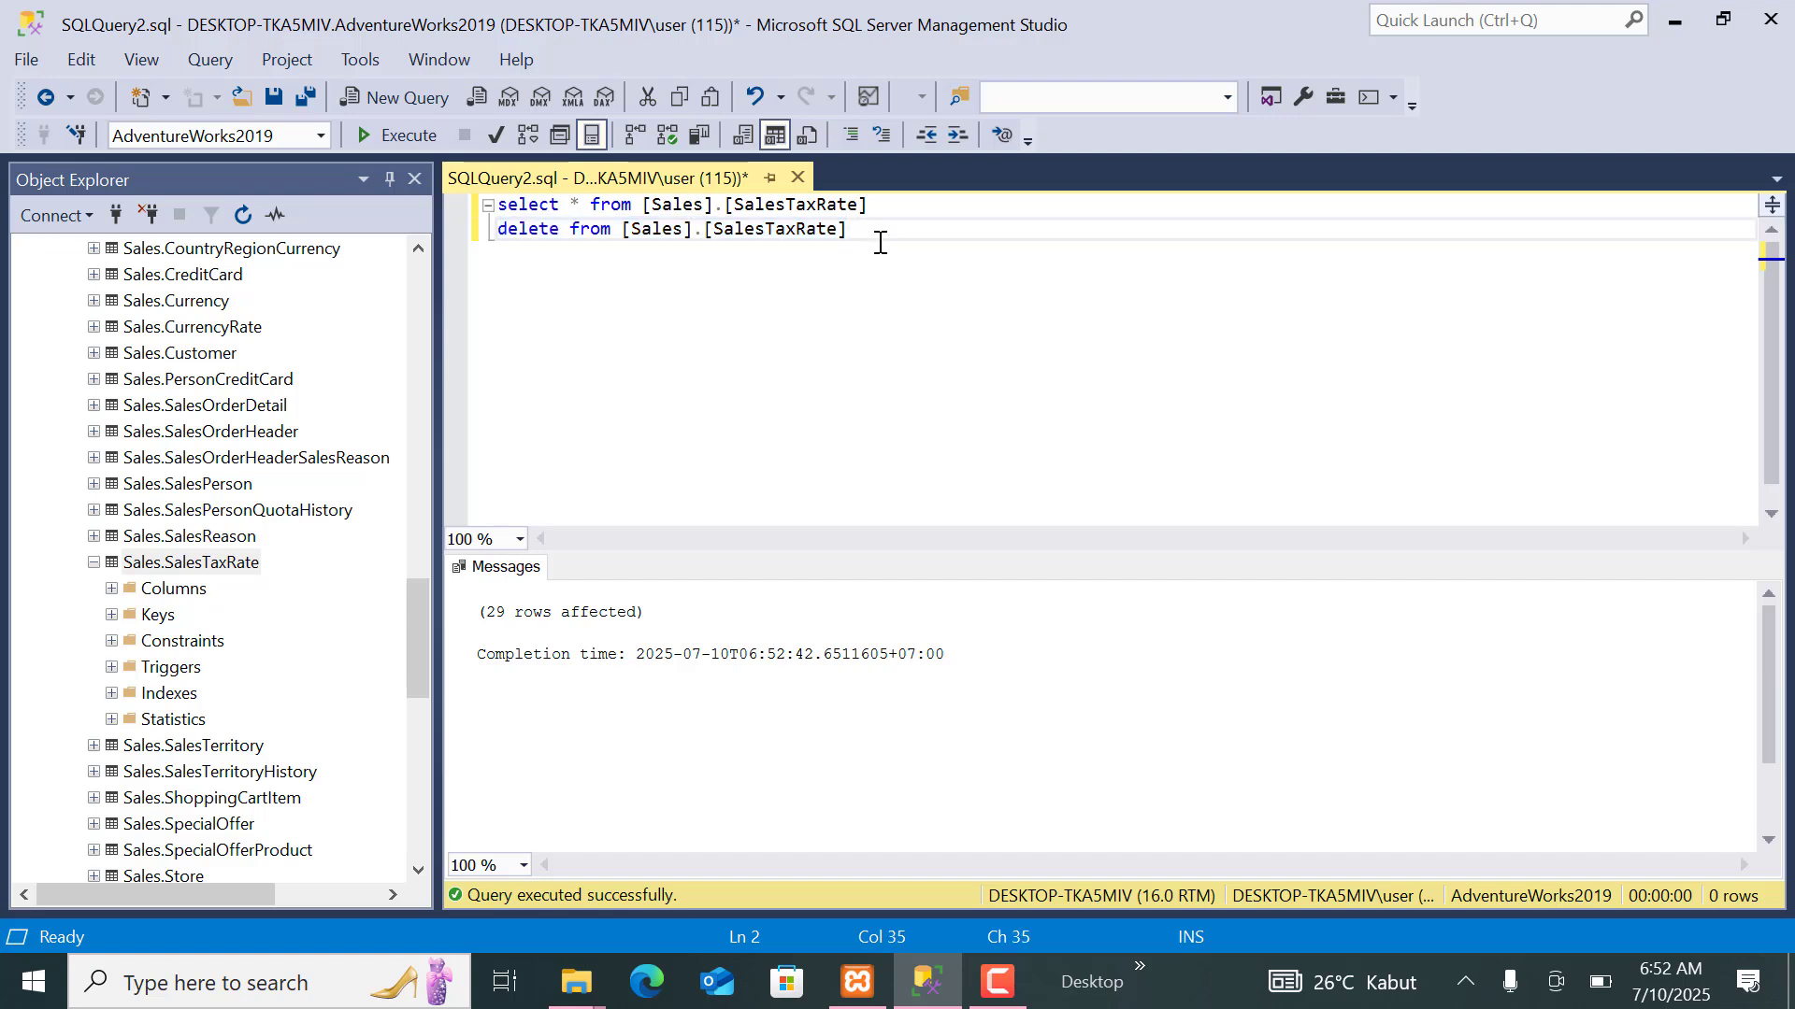
key("Return")
key("Return")
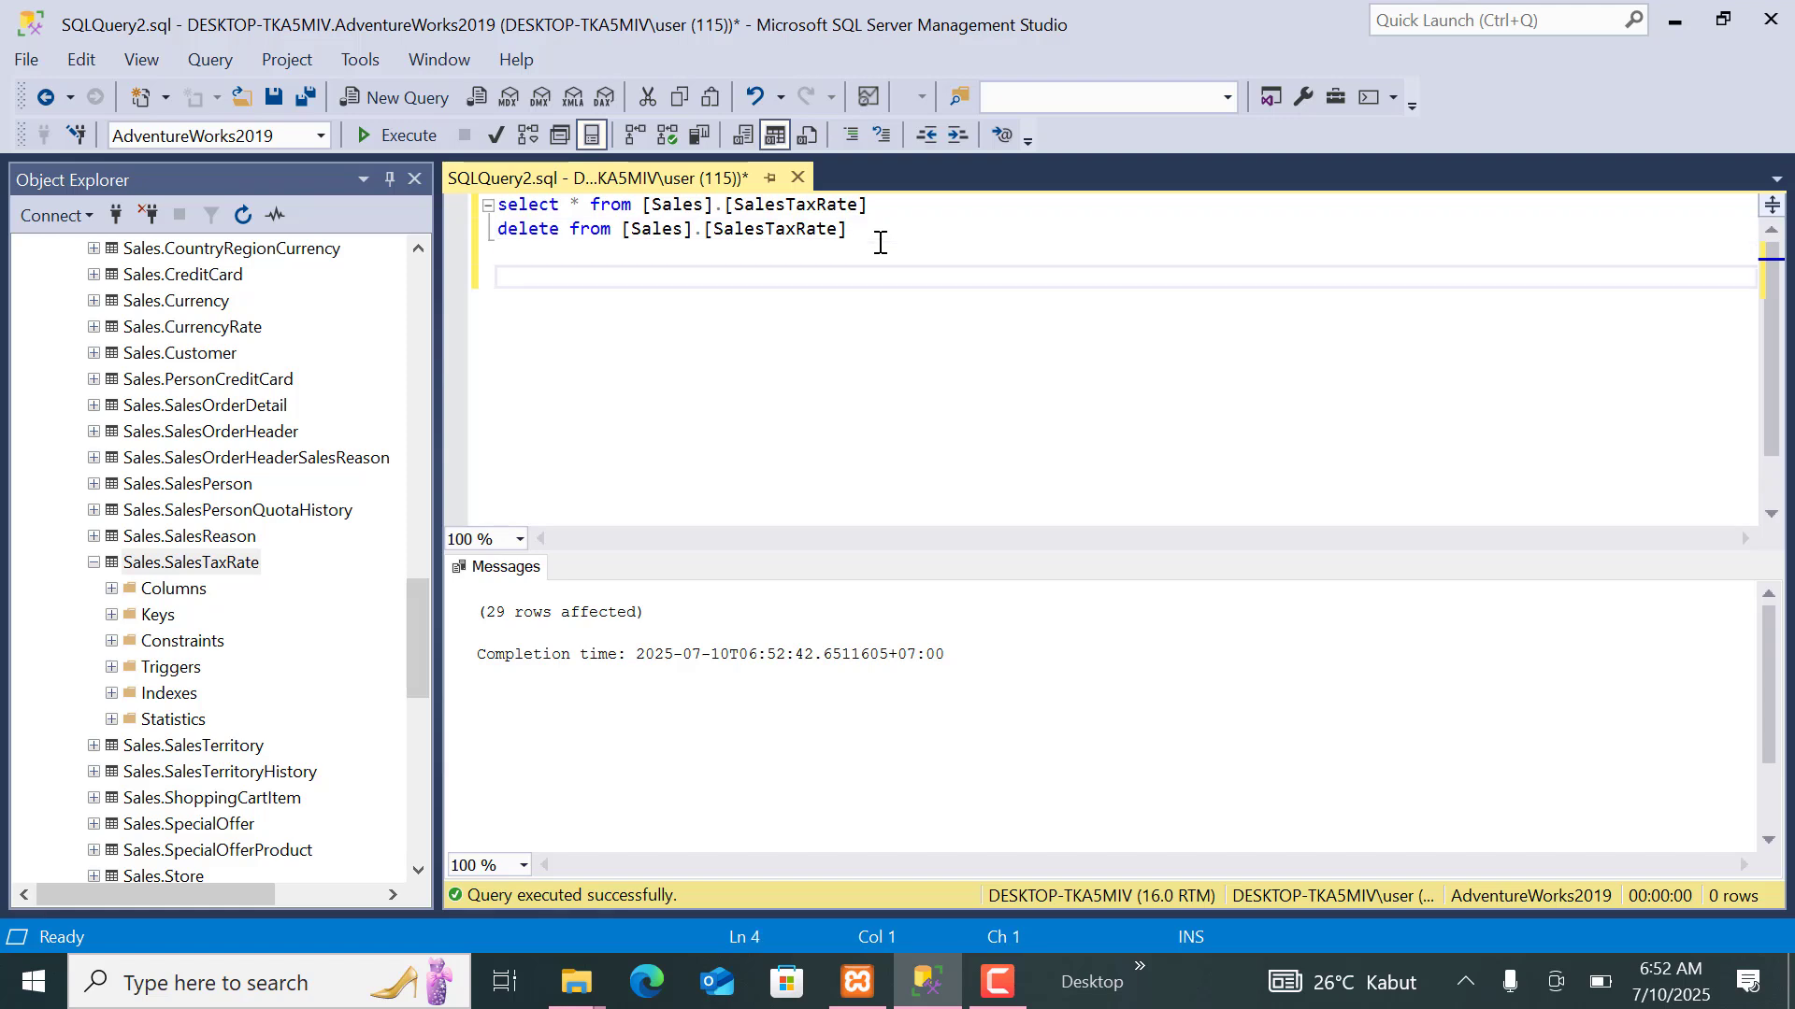
key("BackSpace")
left_click(899, 206)
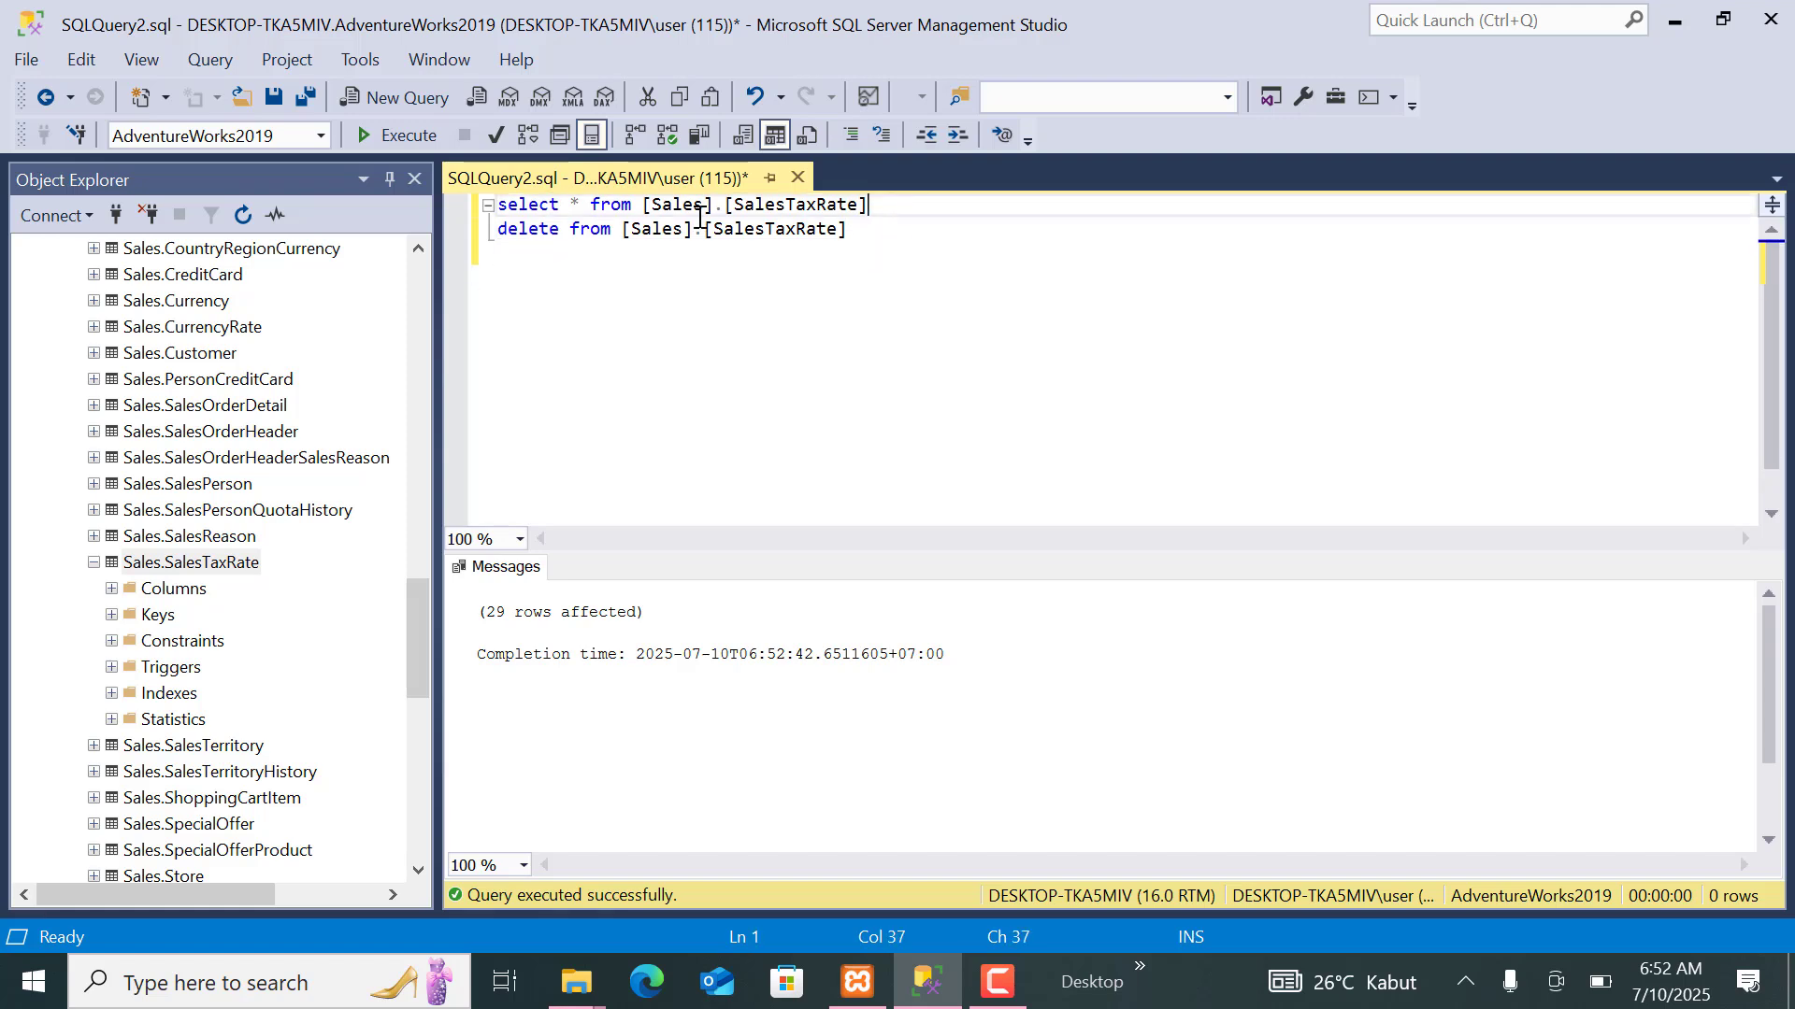
key("shift+Home")
left_click(377, 134)
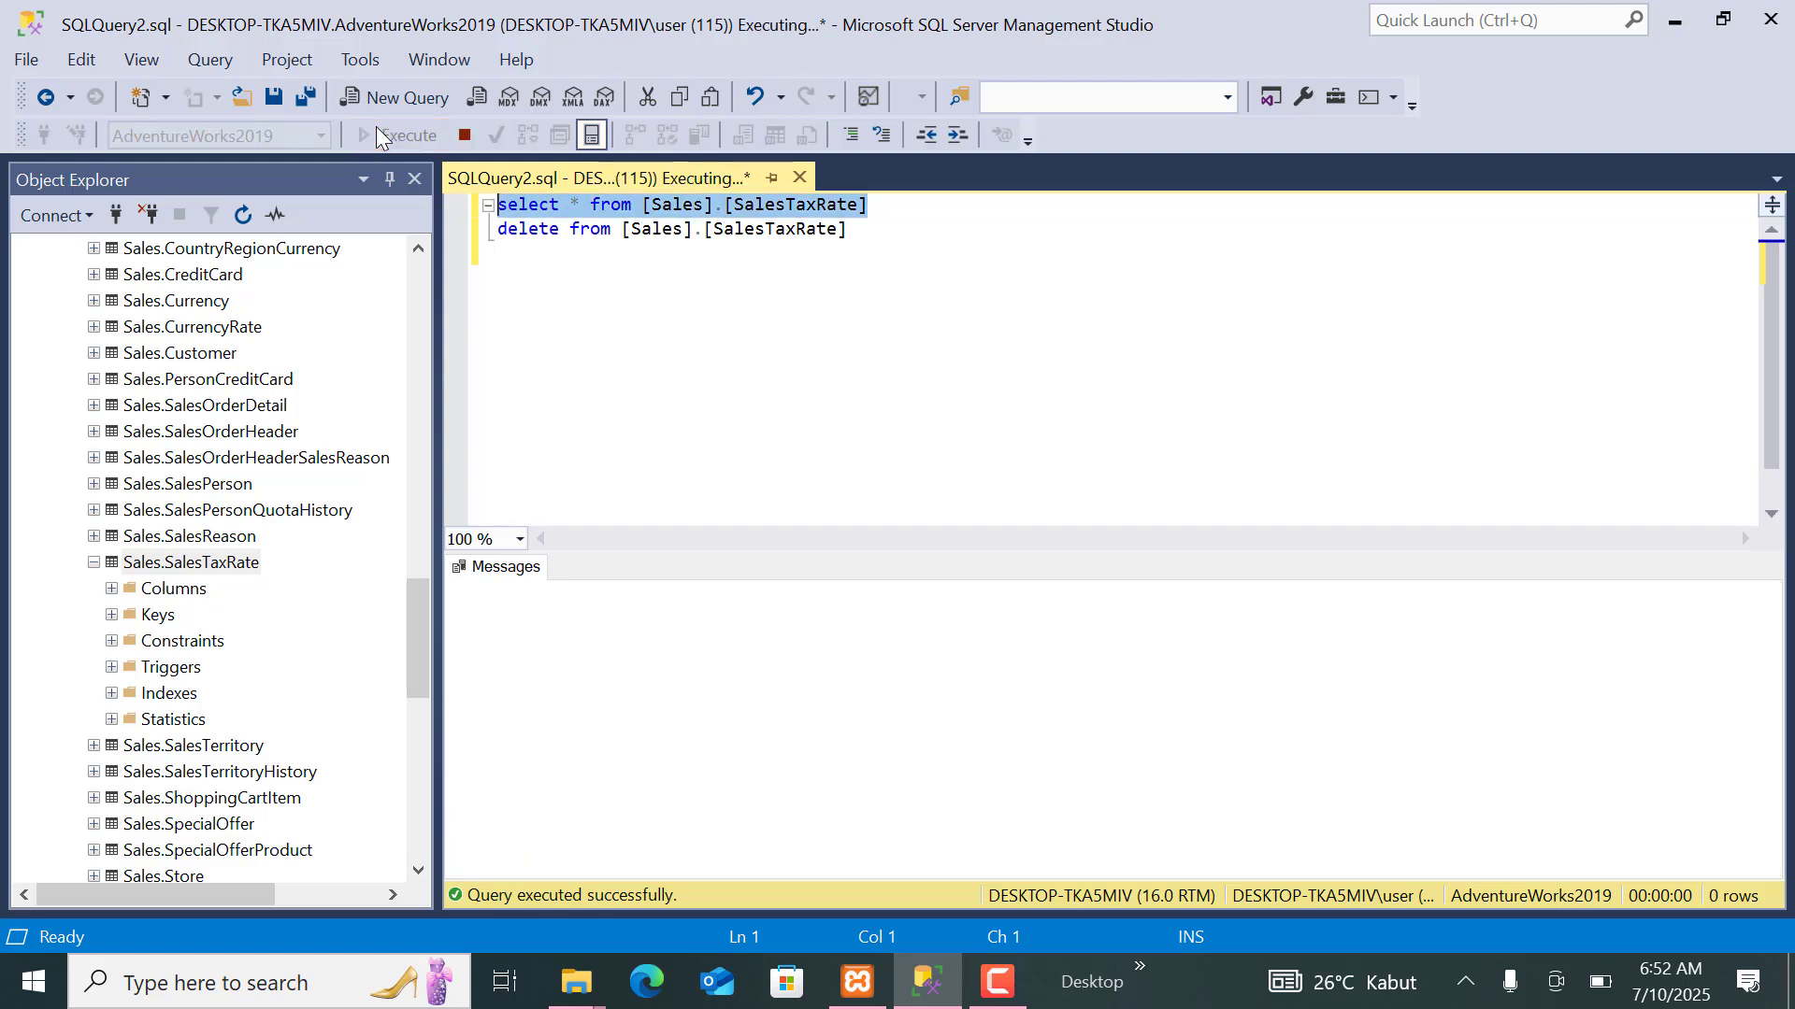
Clear all the statements, close SQLQuery2.sql without saving, and collapse the Sales.SalesTaxRate table in Object Explorer.
left_click_drag(898, 279, 452, 183)
key("Delete")
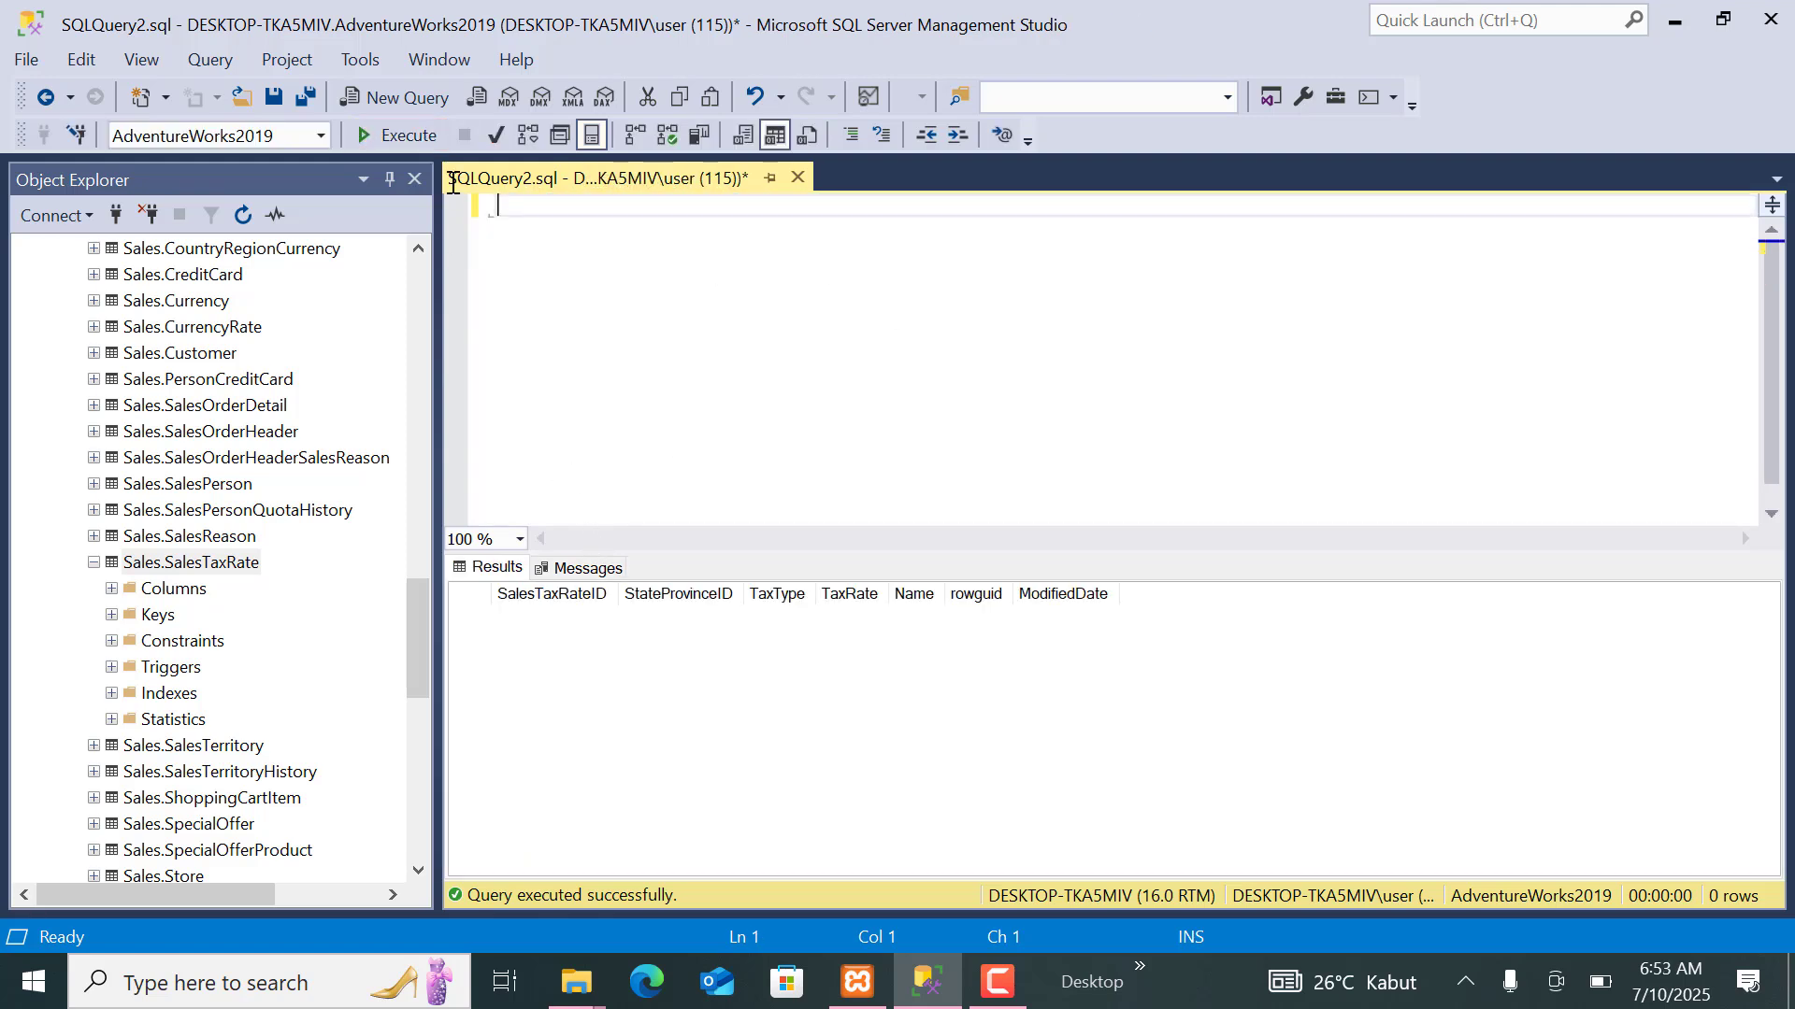
left_click(799, 179)
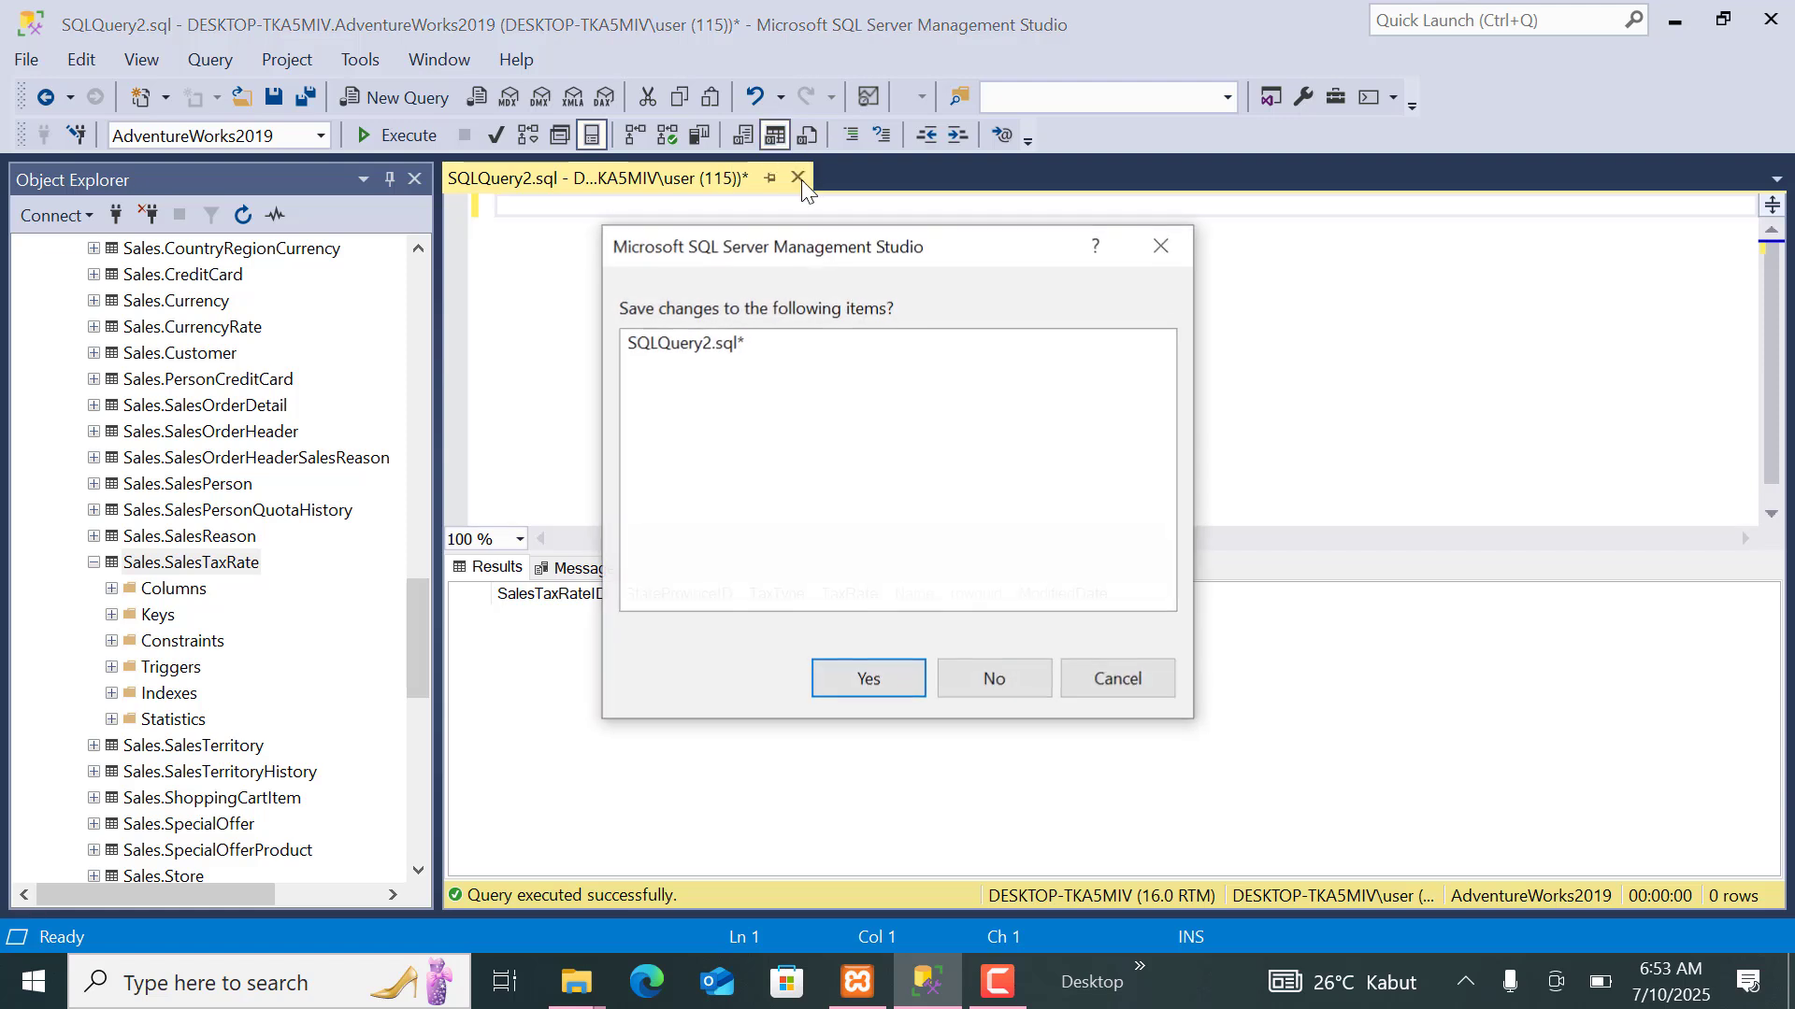
left_click(1015, 680)
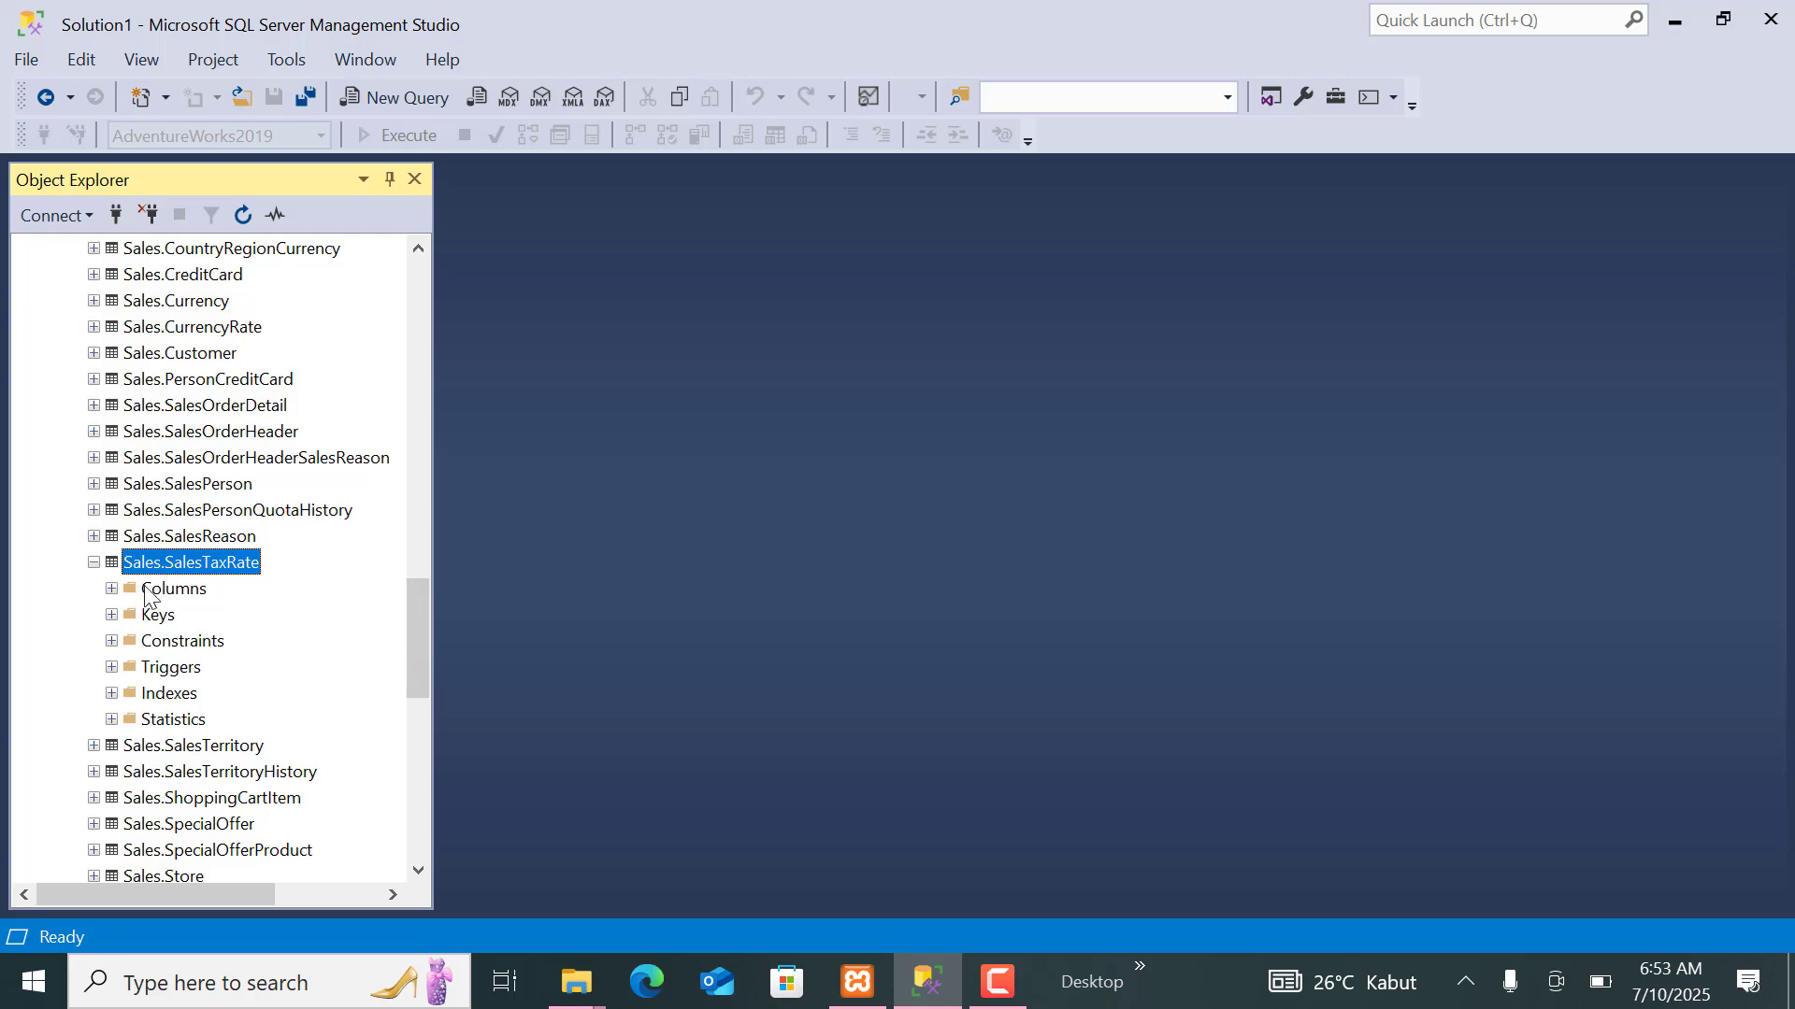
left_click(94, 562)
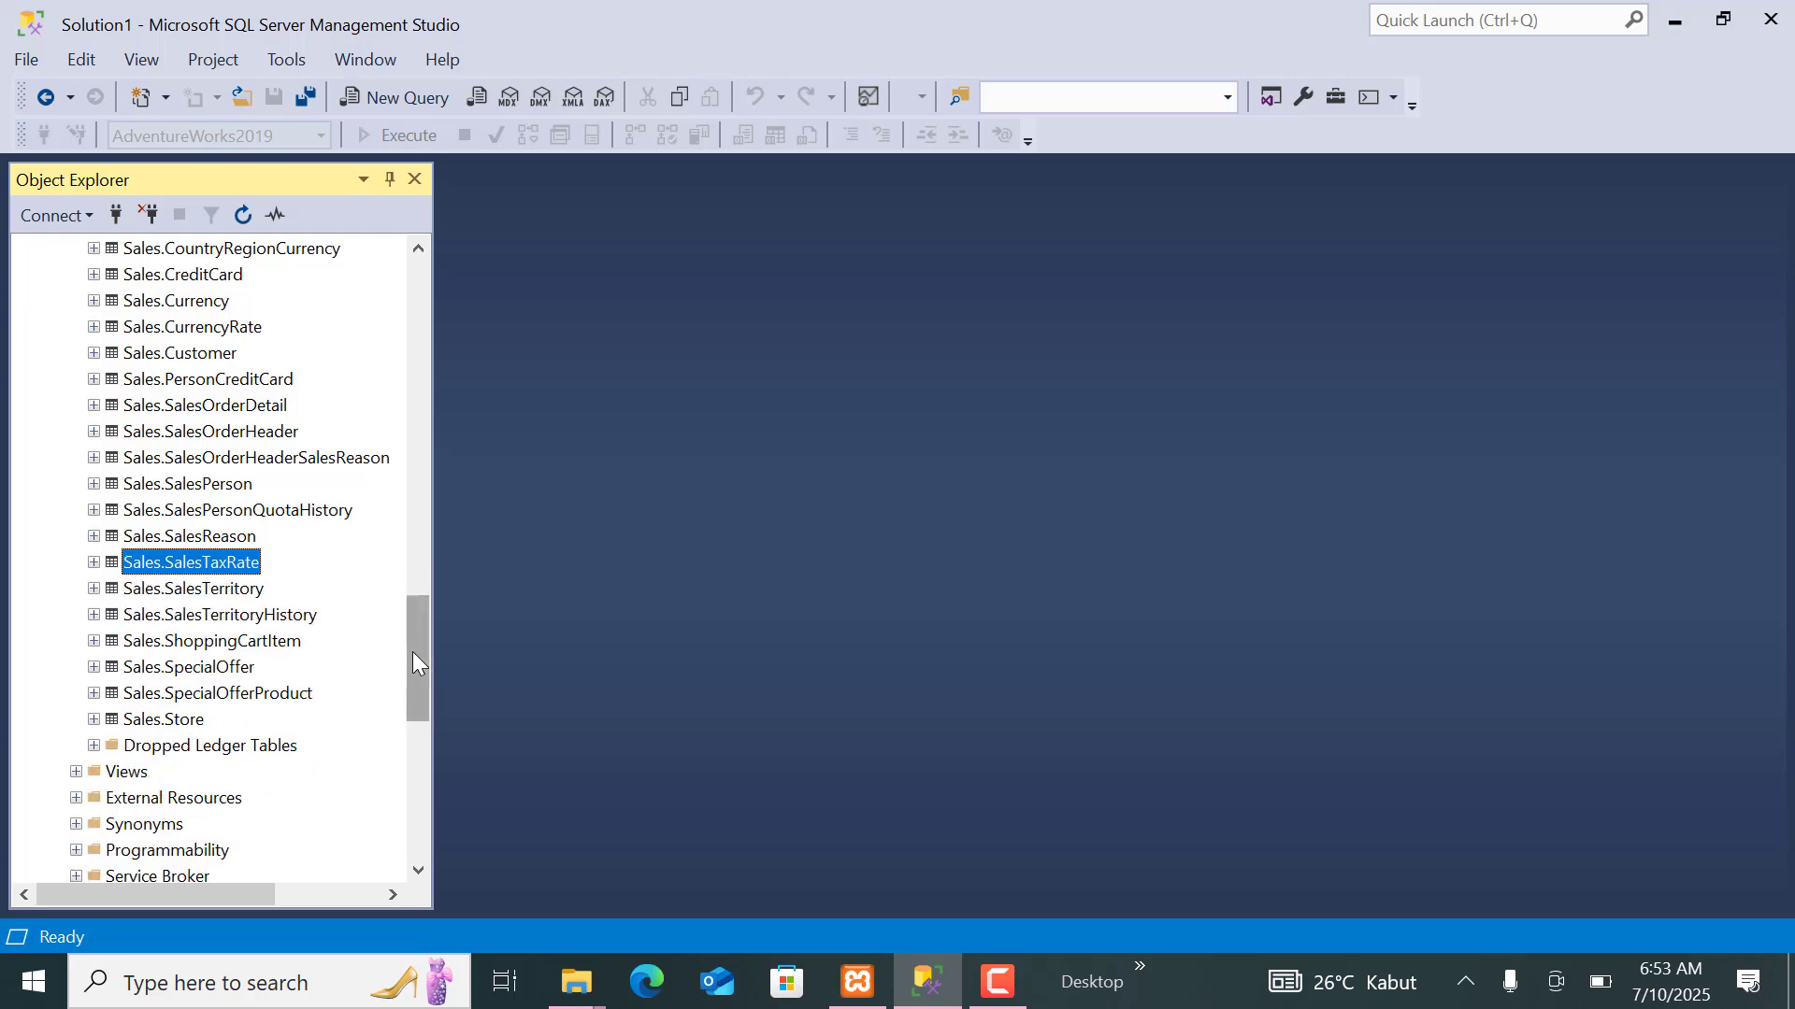
Open the Restore Database dialog for the AdventureWorks2019 database.
left_click_drag(412, 652, 374, 327)
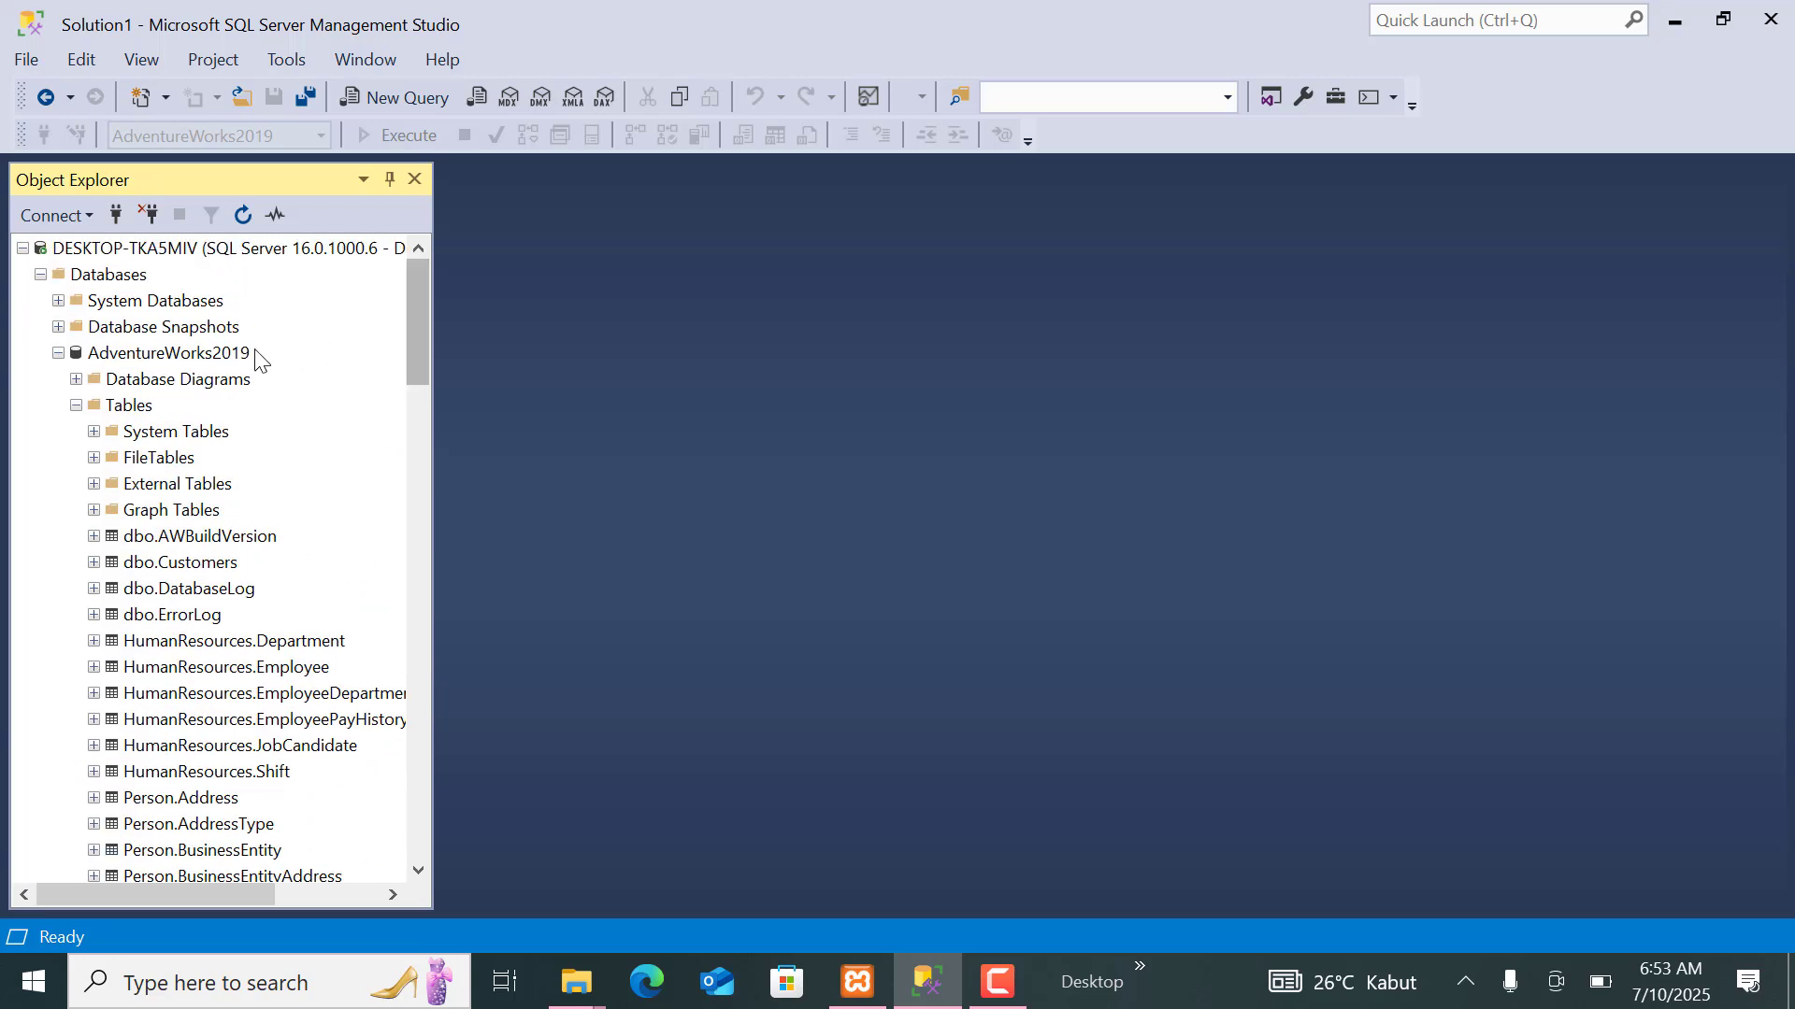
left_click(230, 359)
right_click(231, 366)
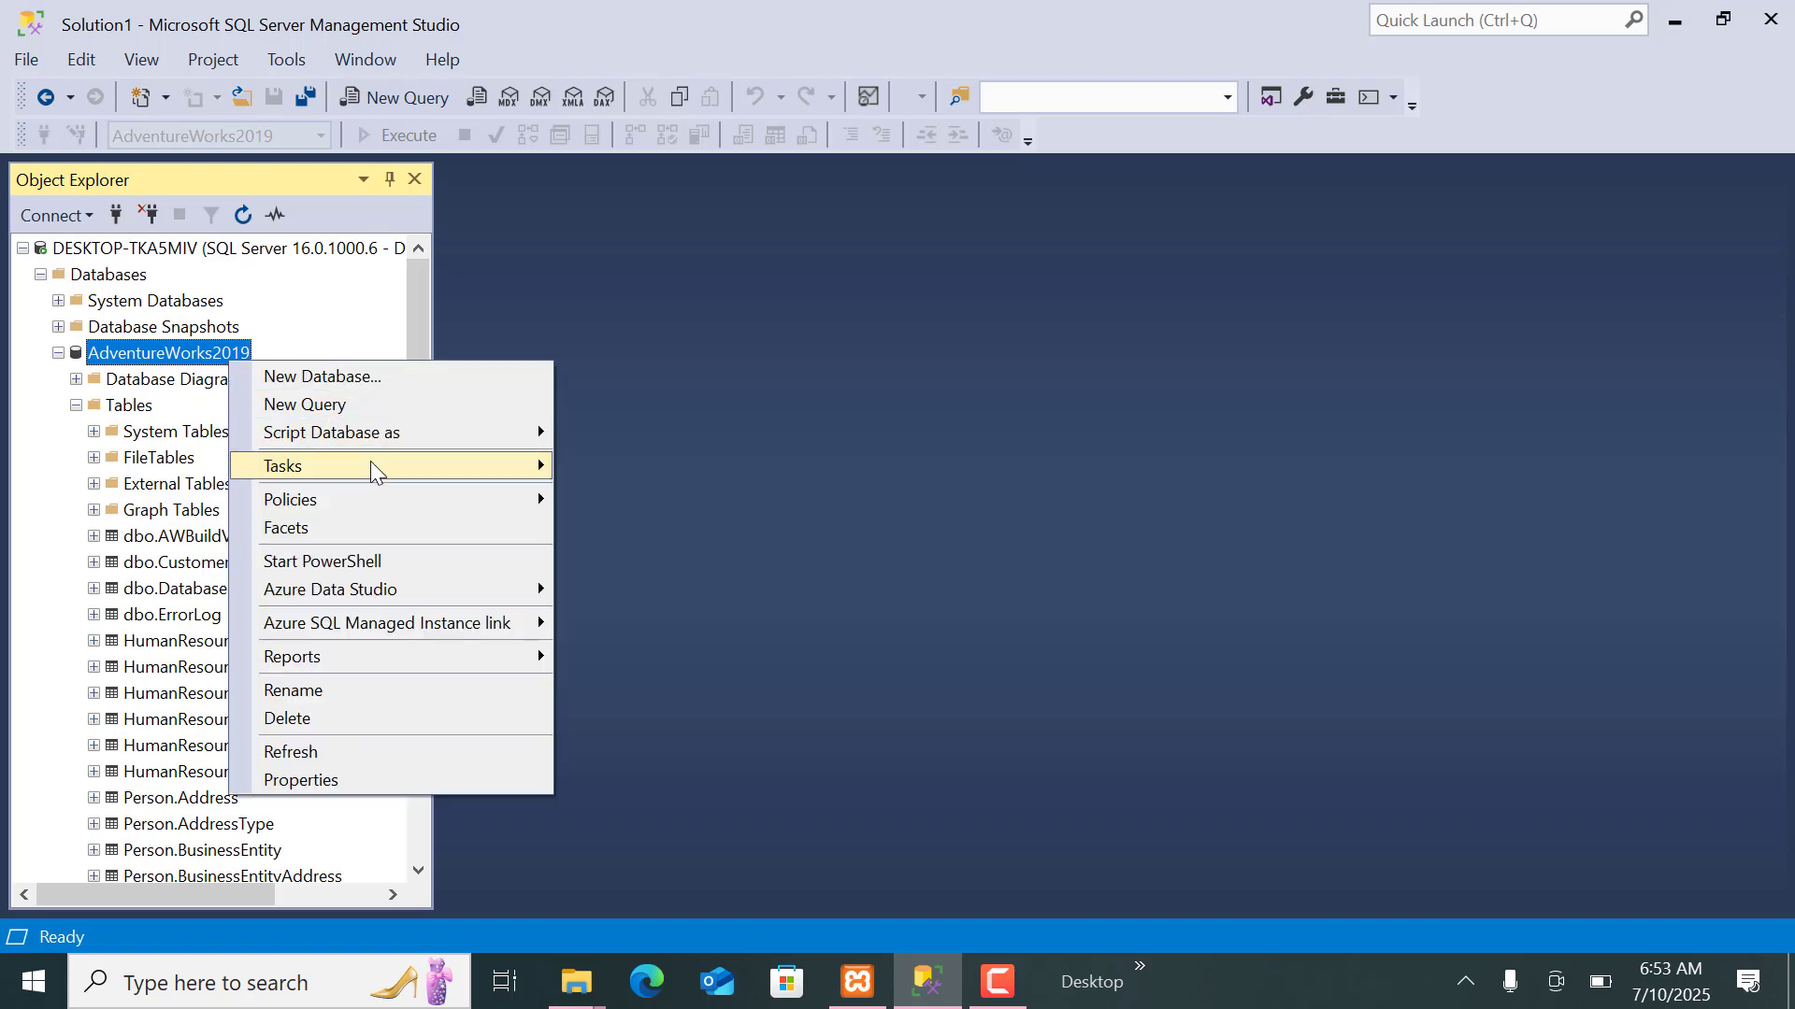
mouse_move(372, 467)
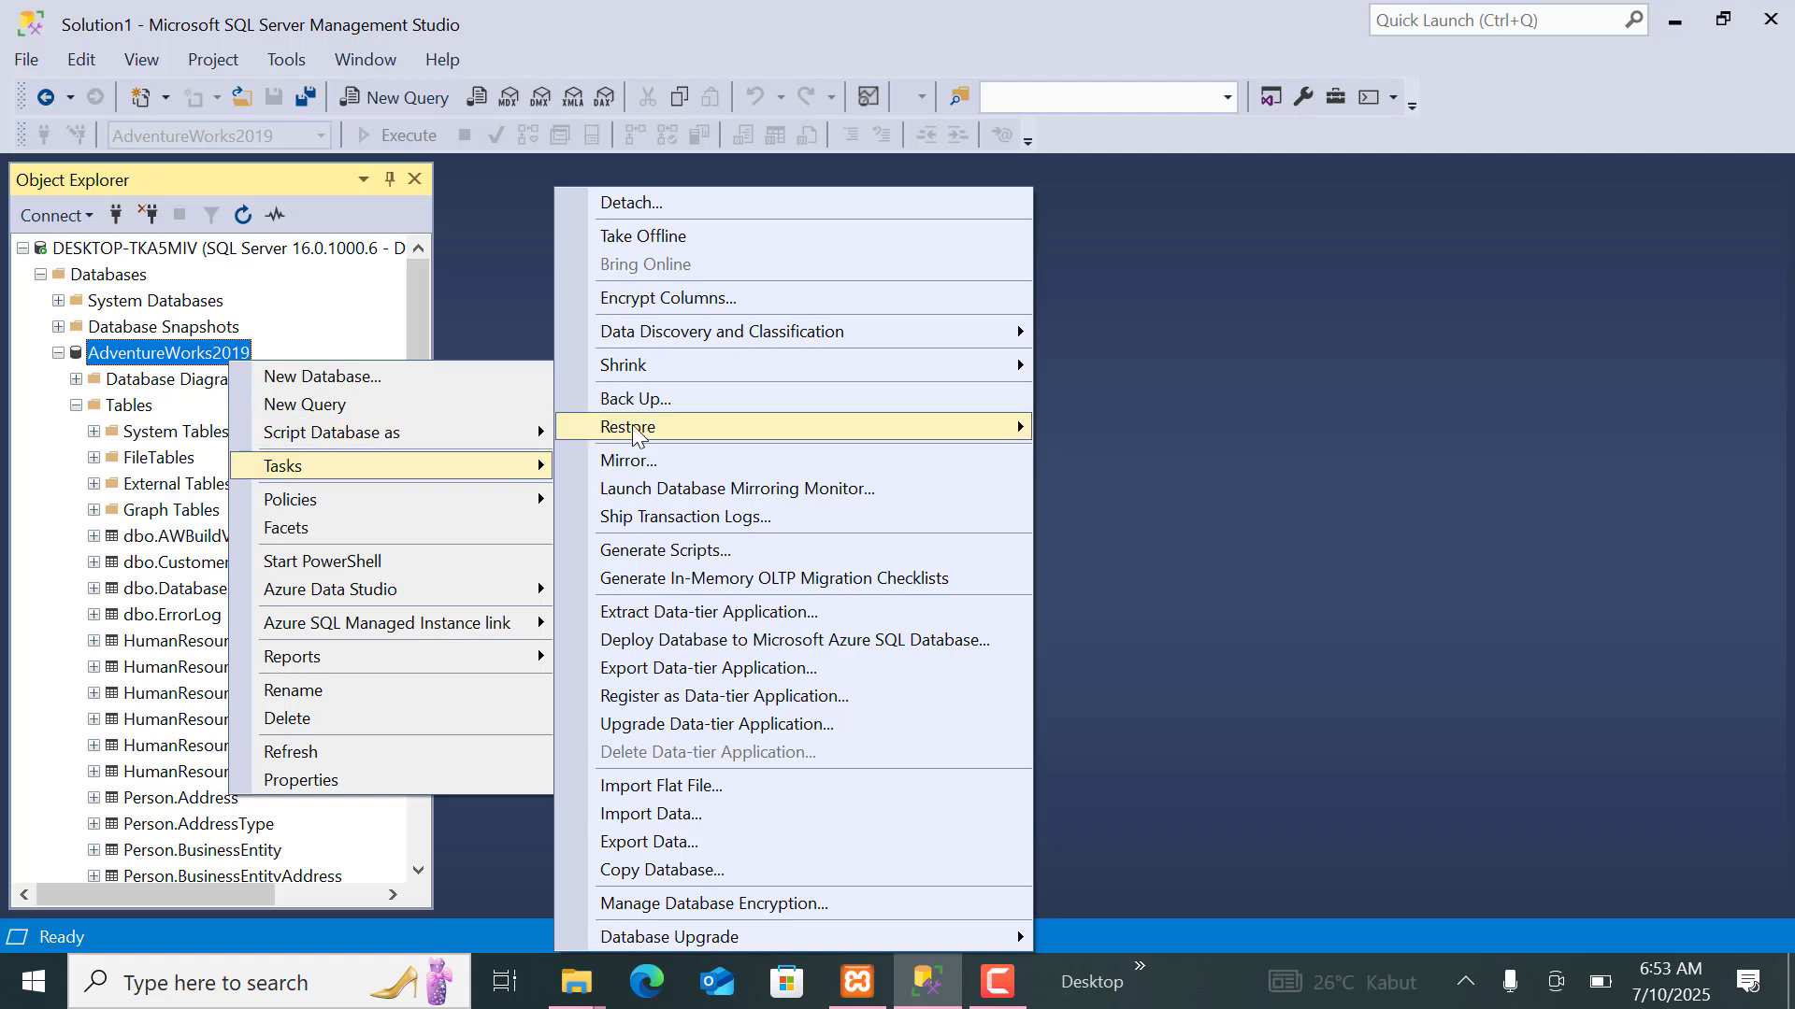
mouse_move(636, 431)
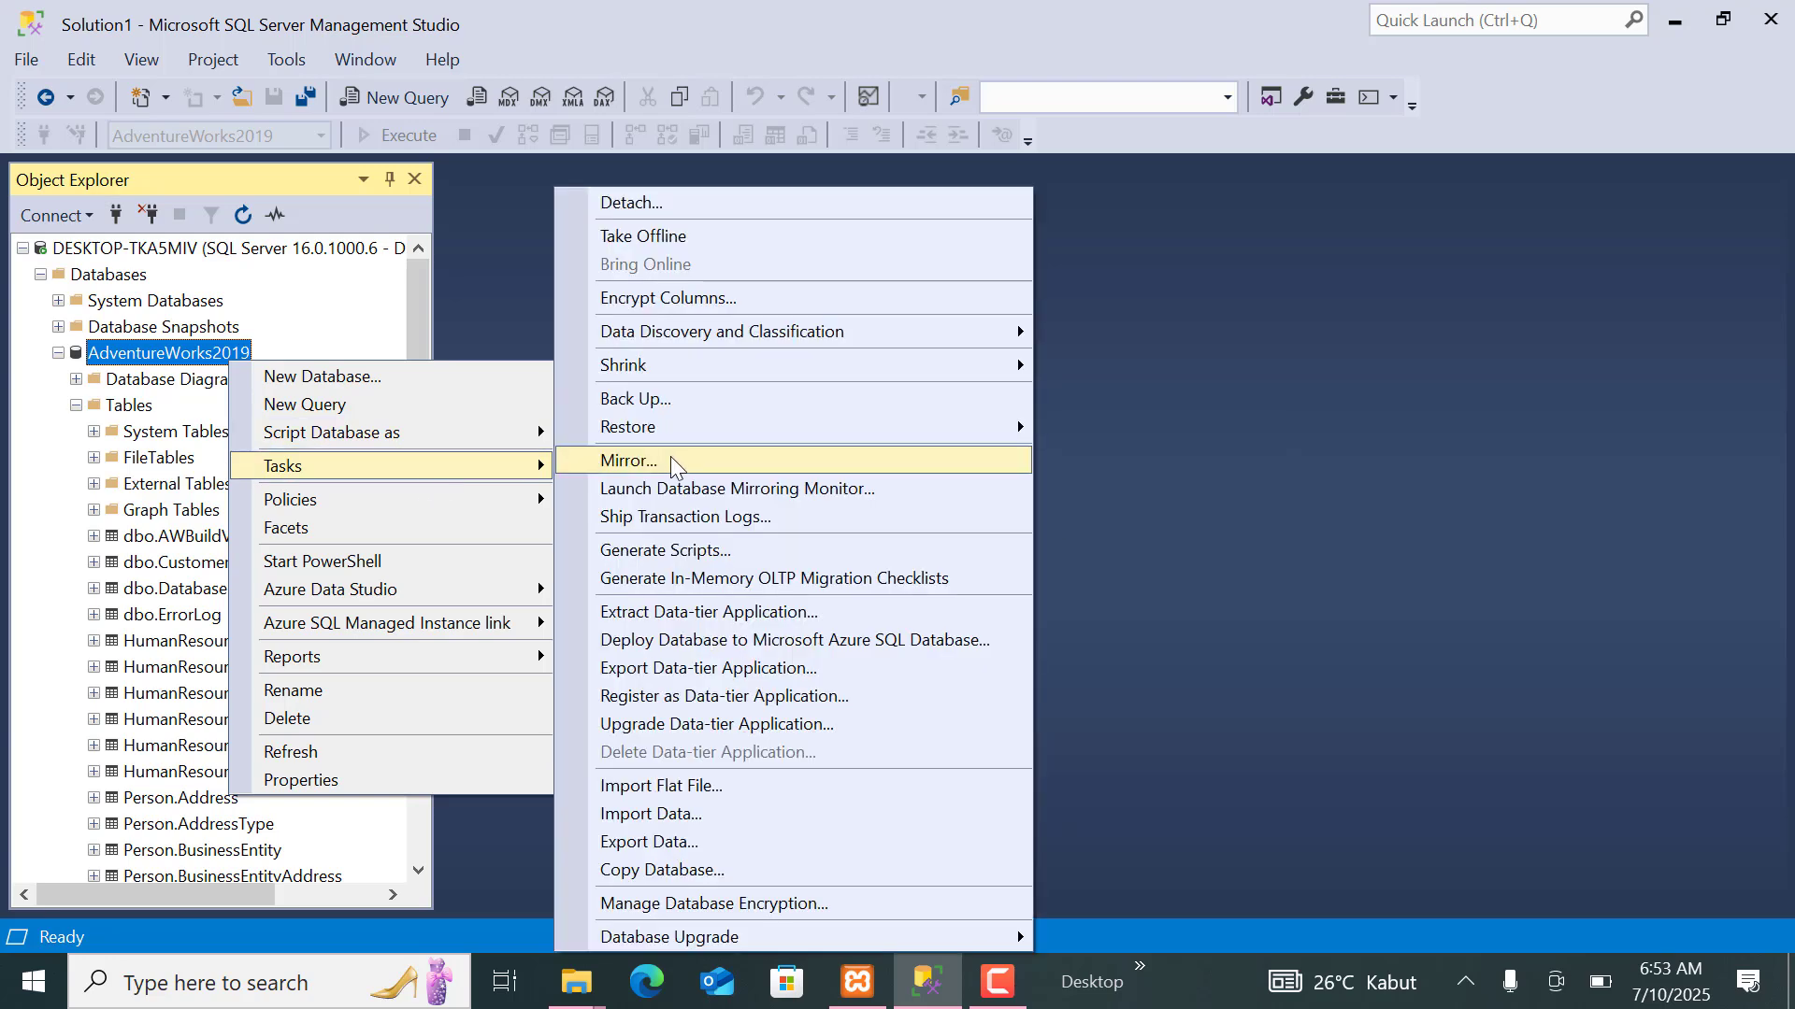
mouse_move(856, 419)
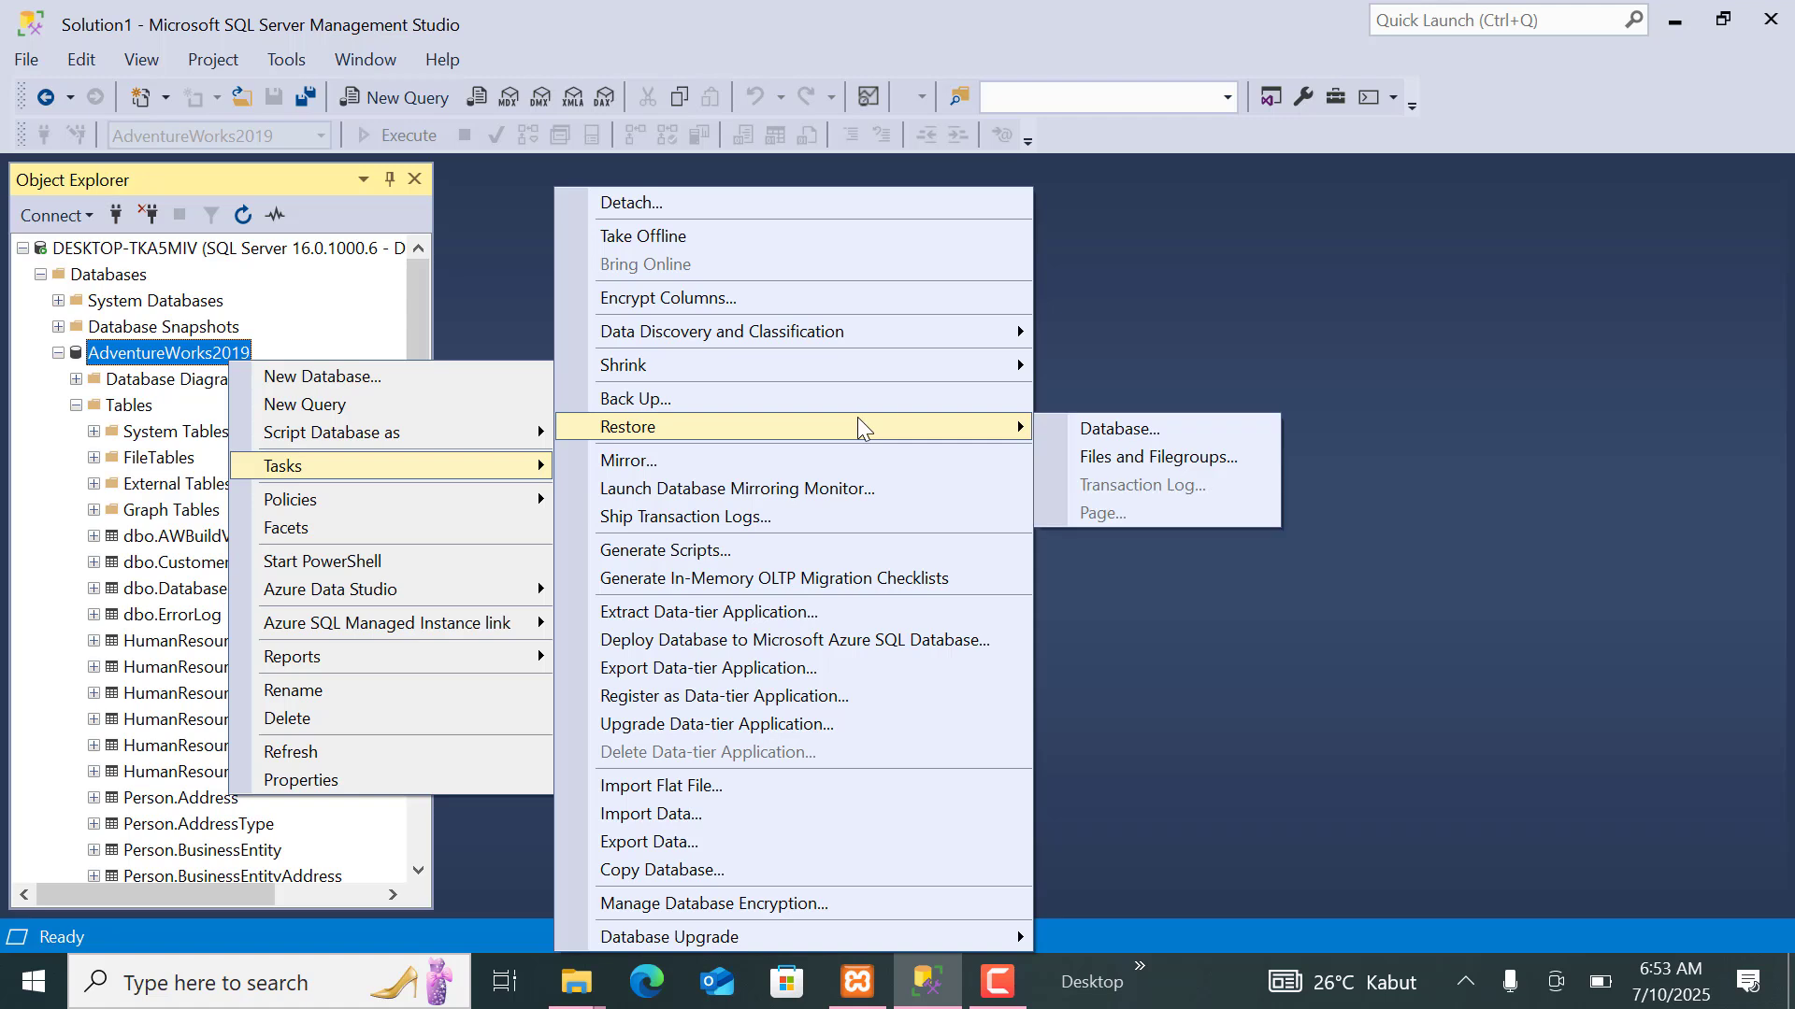
left_click(1091, 429)
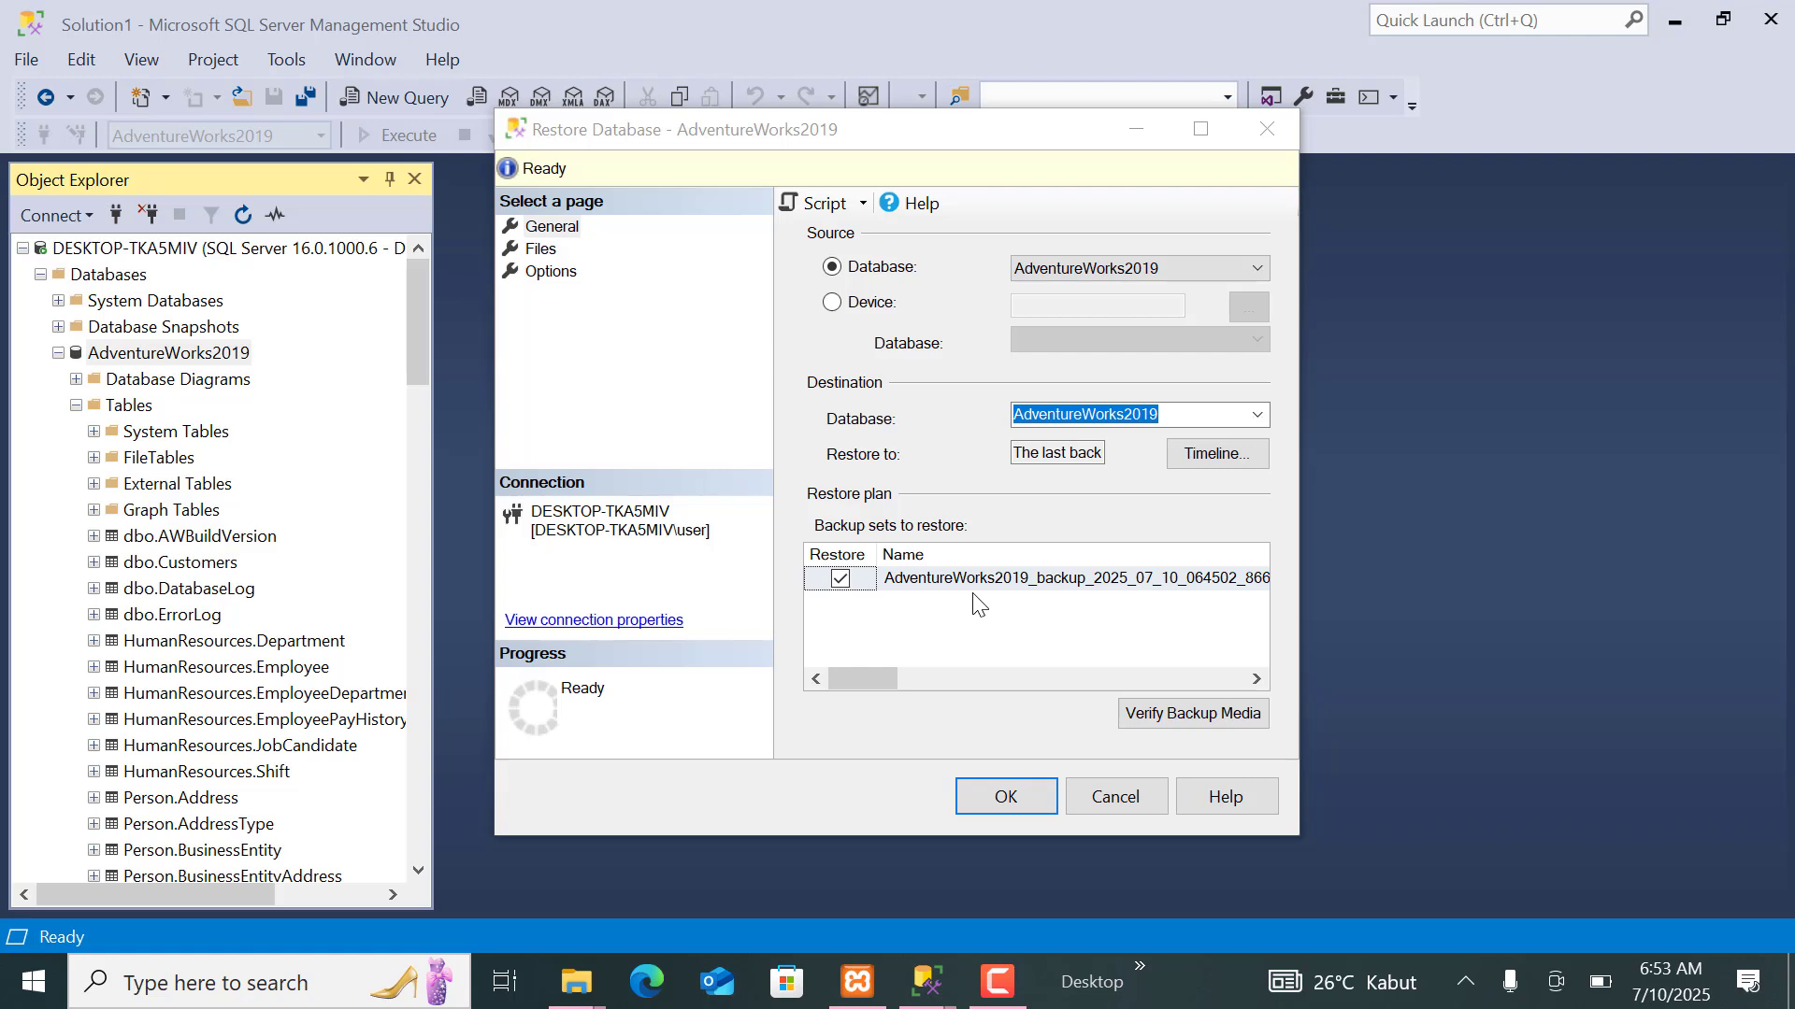
Try to restore AdventureWorks2019 with "Overwrite the existing database (WITH REPLACE)" enabled, and close the restore dialog.
left_click(551, 227)
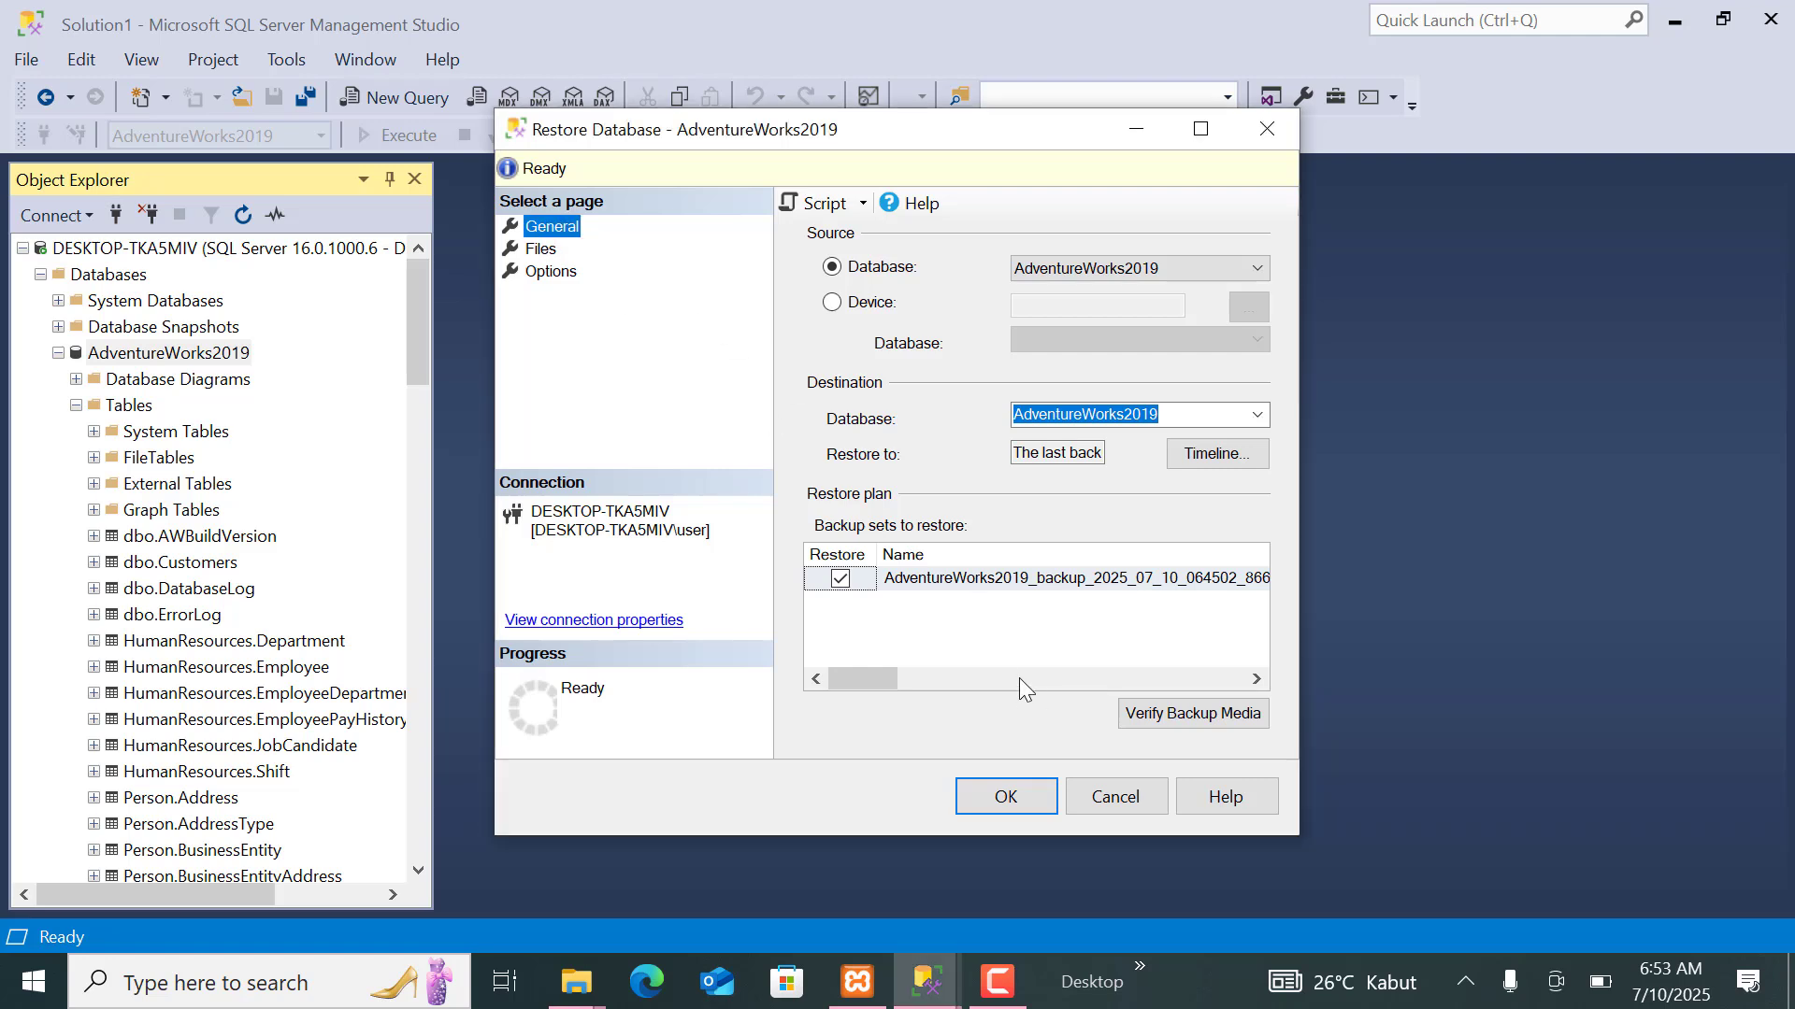
left_click(540, 248)
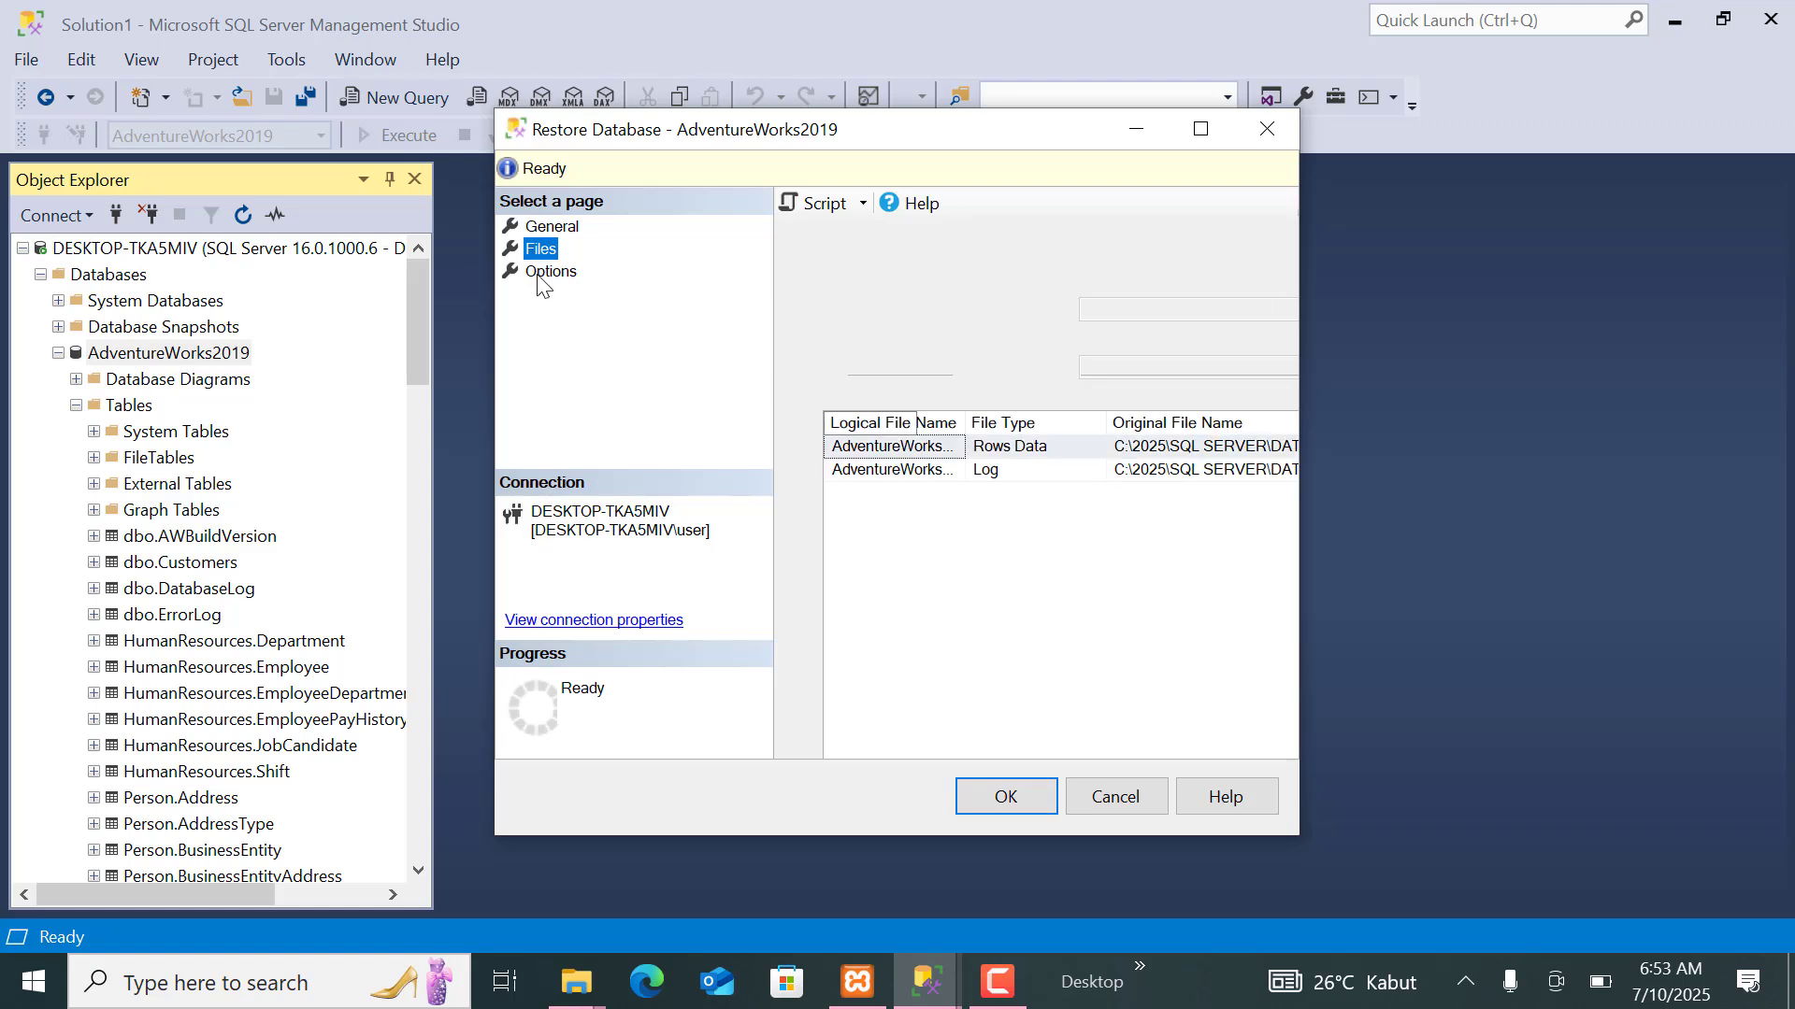
left_click(547, 272)
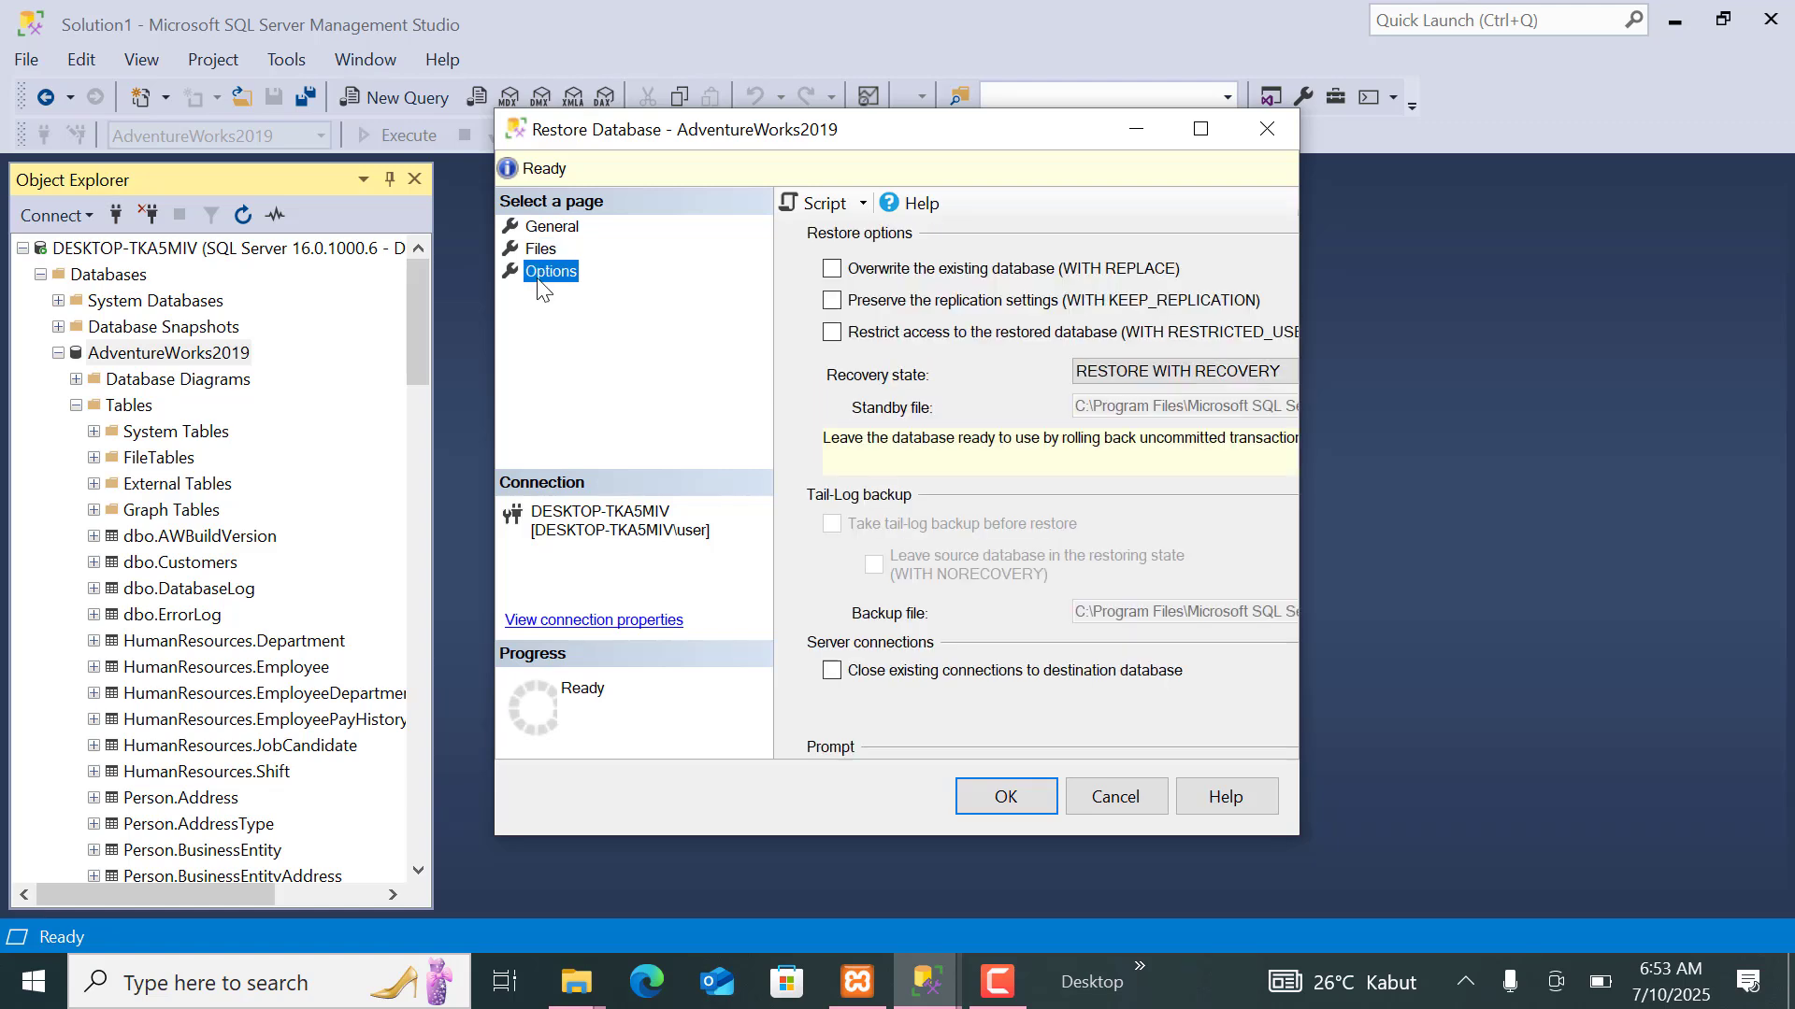
left_click(840, 273)
left_click(541, 249)
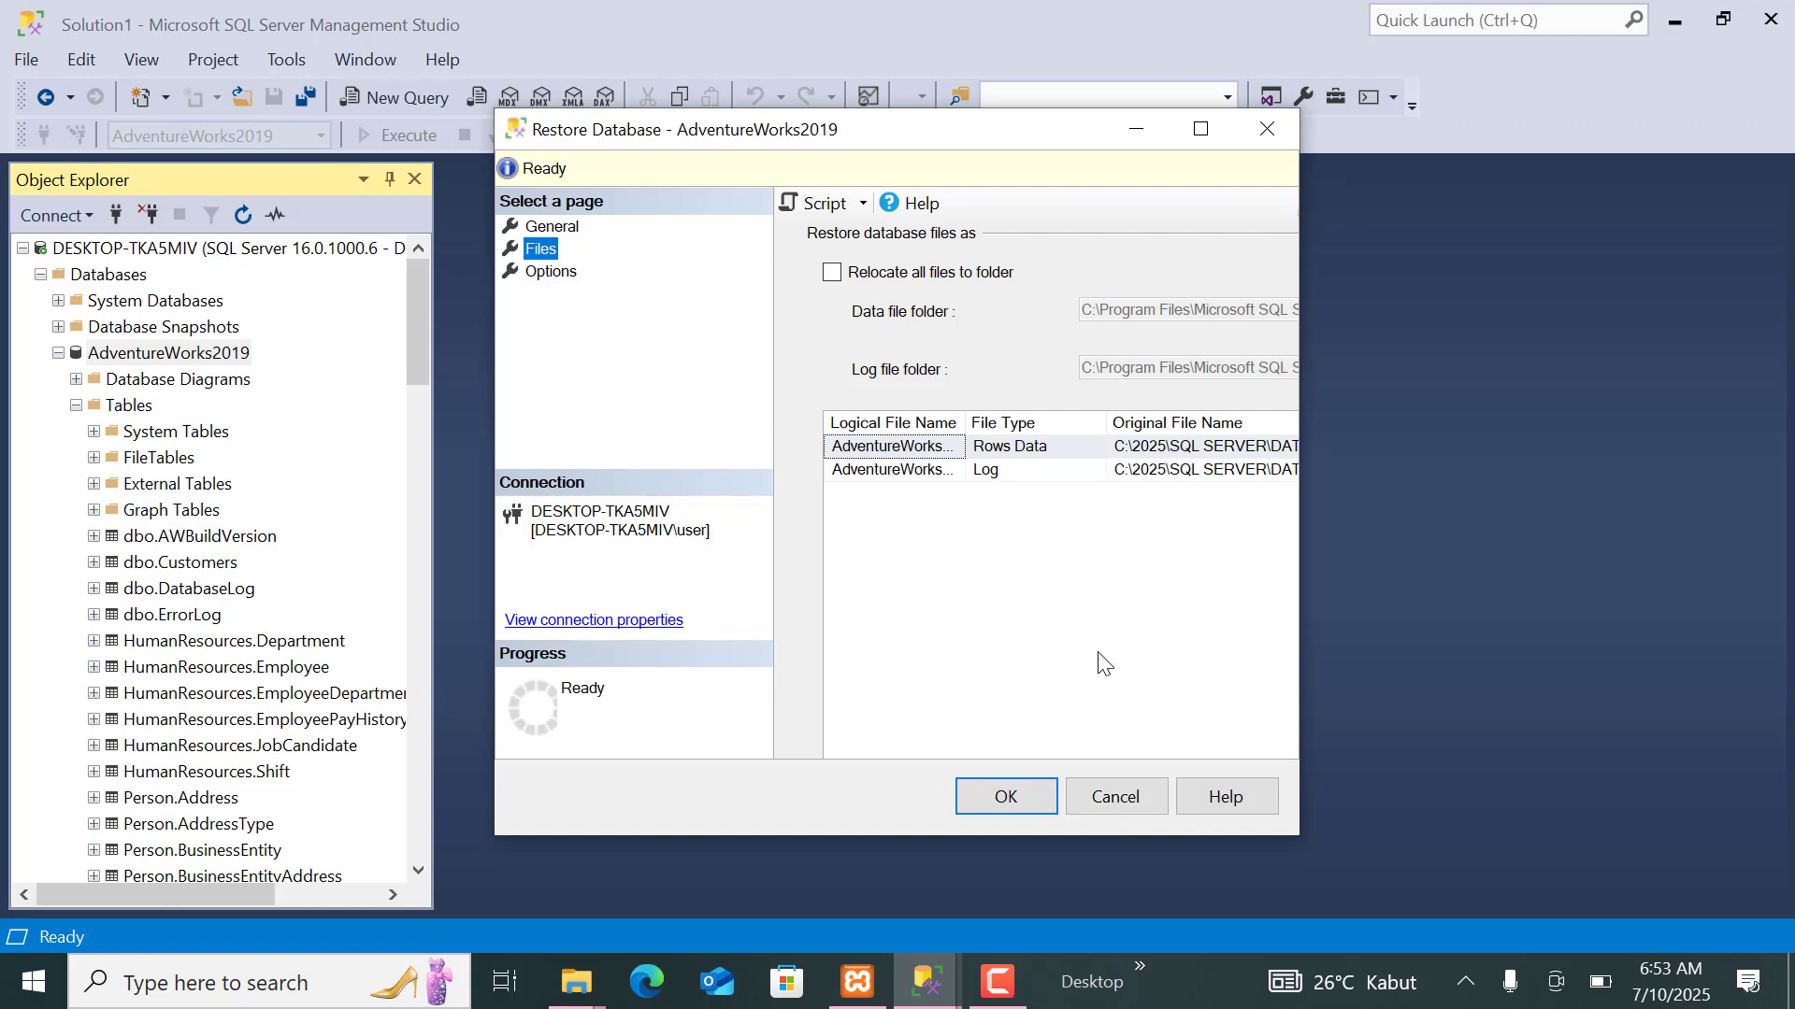
left_click(1043, 795)
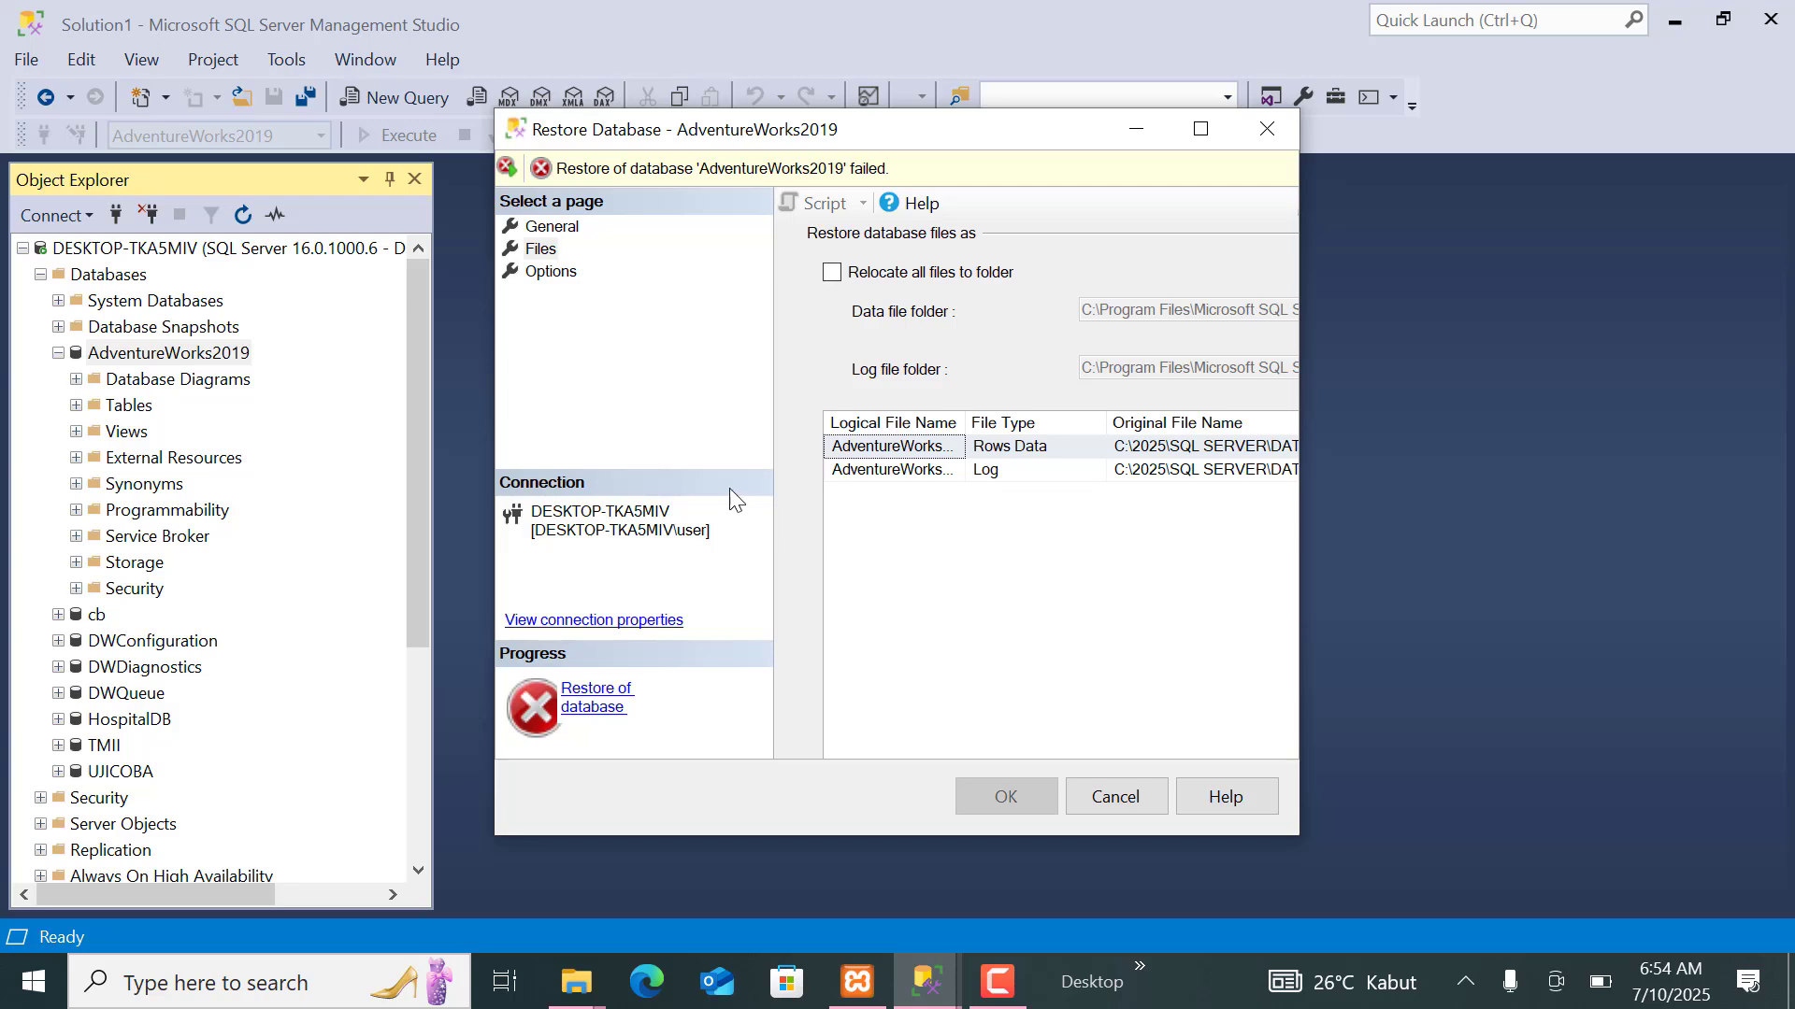
left_click(1264, 129)
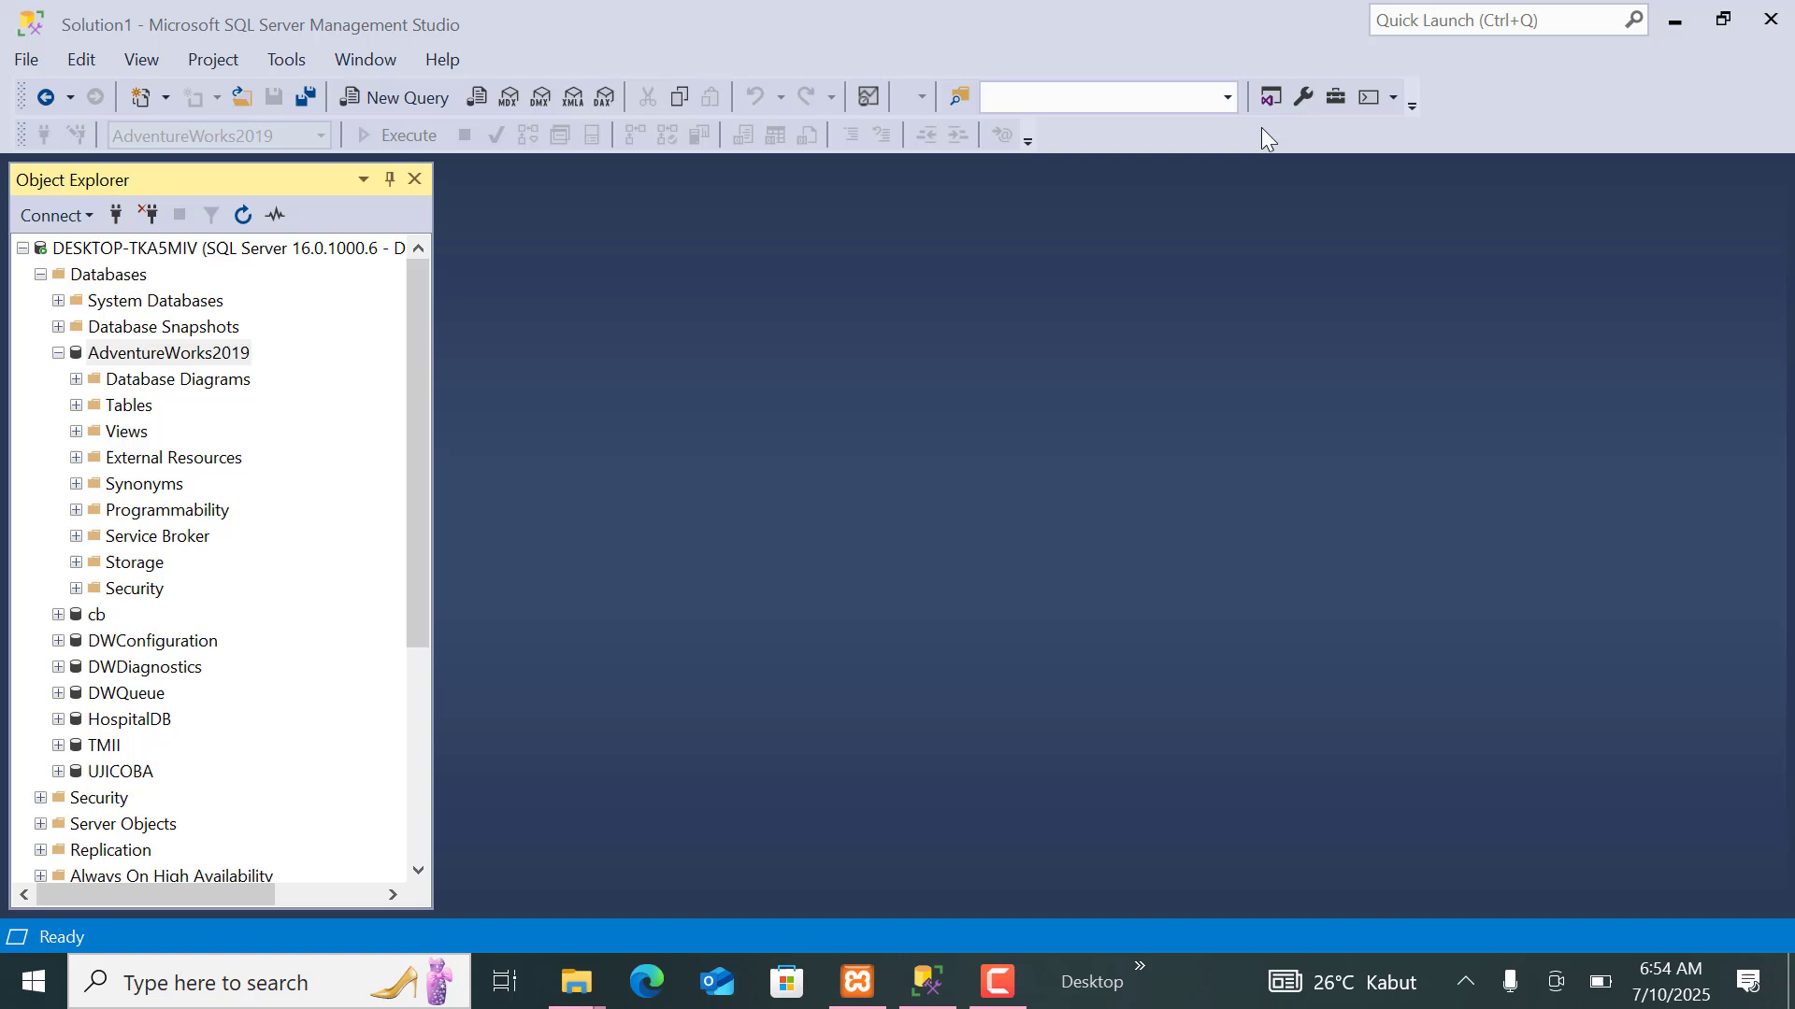
Exit and relaunch SQL Server Management Studio 20, connecting to the DESKTOP-TKA5MIV database engine with Windows Authentication.
left_click(25, 61)
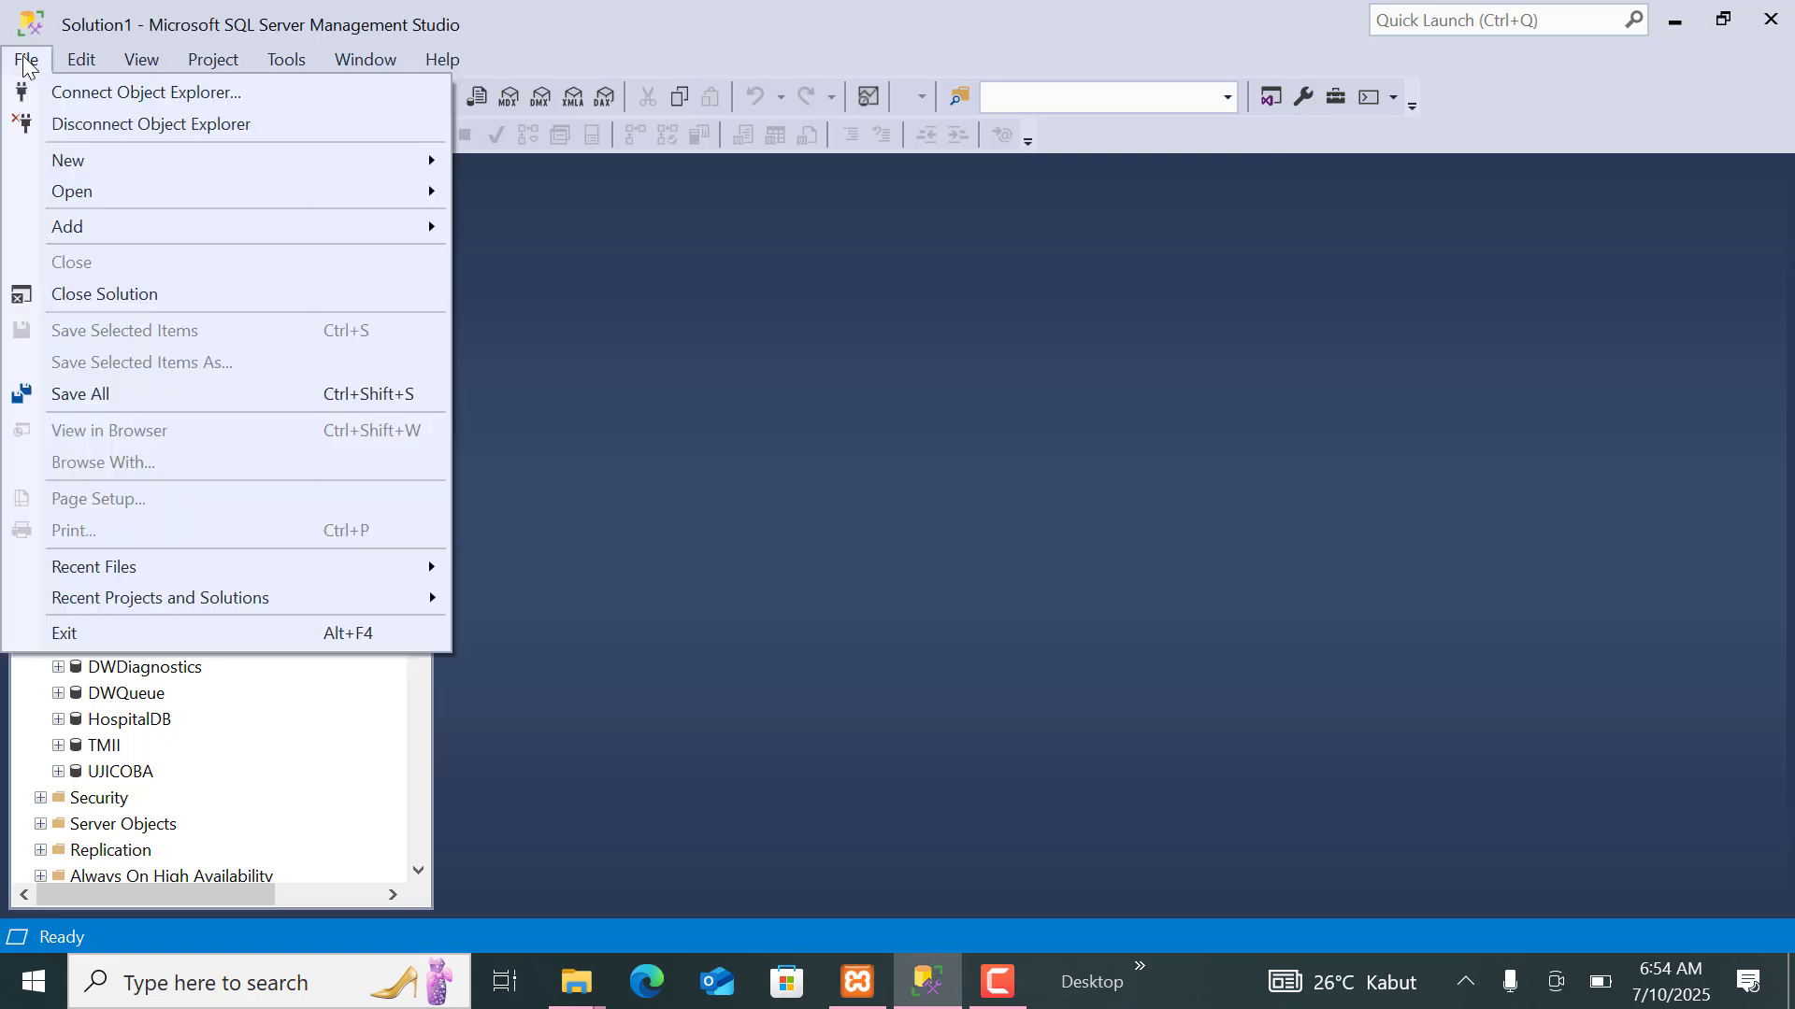
left_click(97, 634)
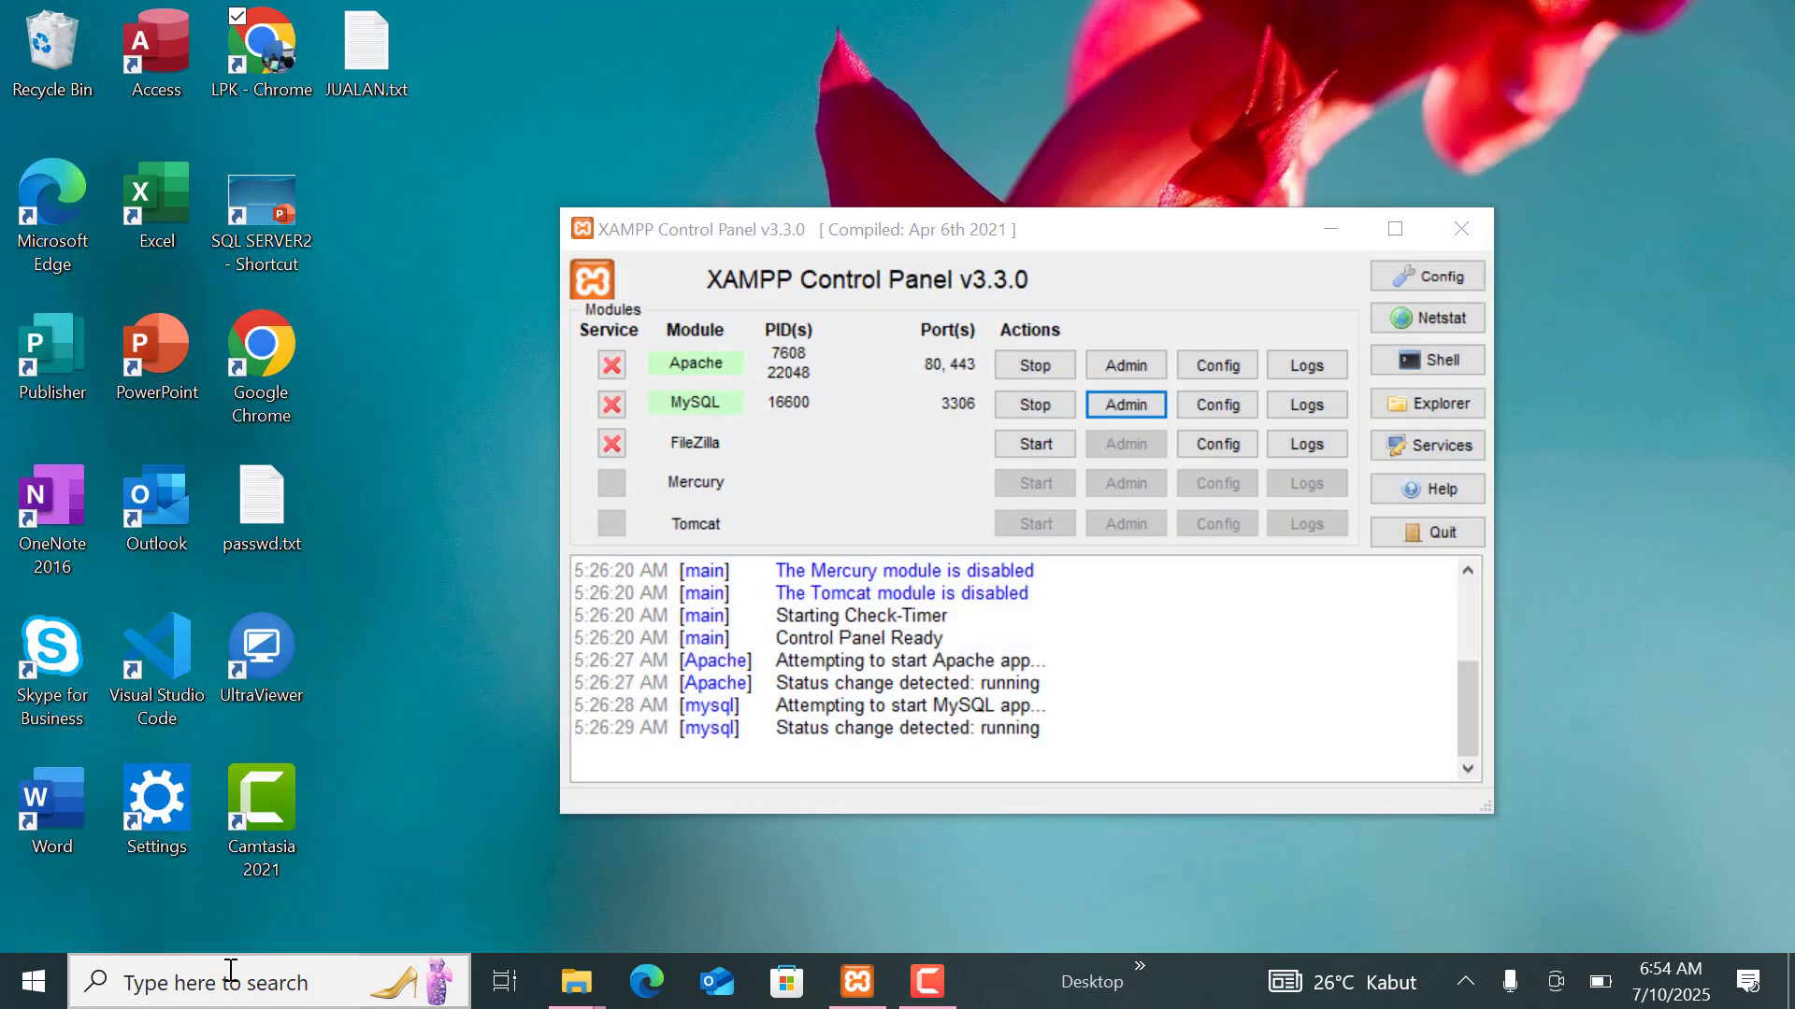
left_click(231, 972)
type("sql")
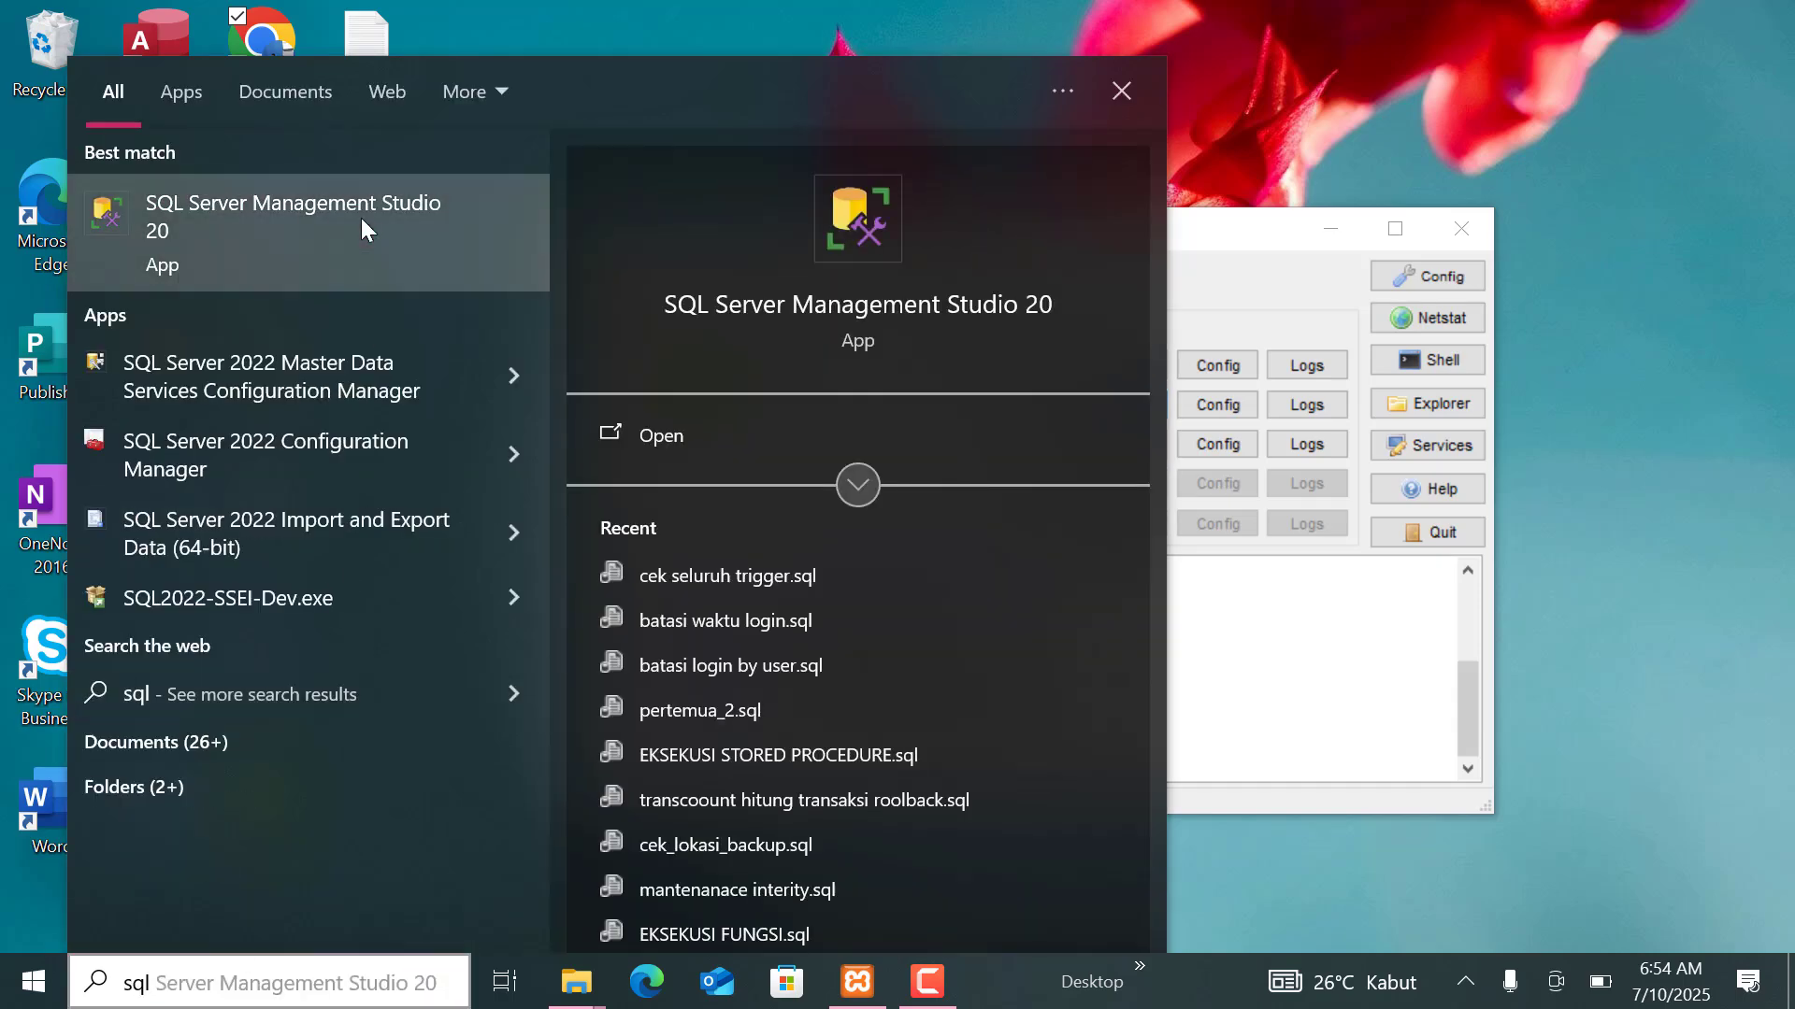
left_click(365, 229)
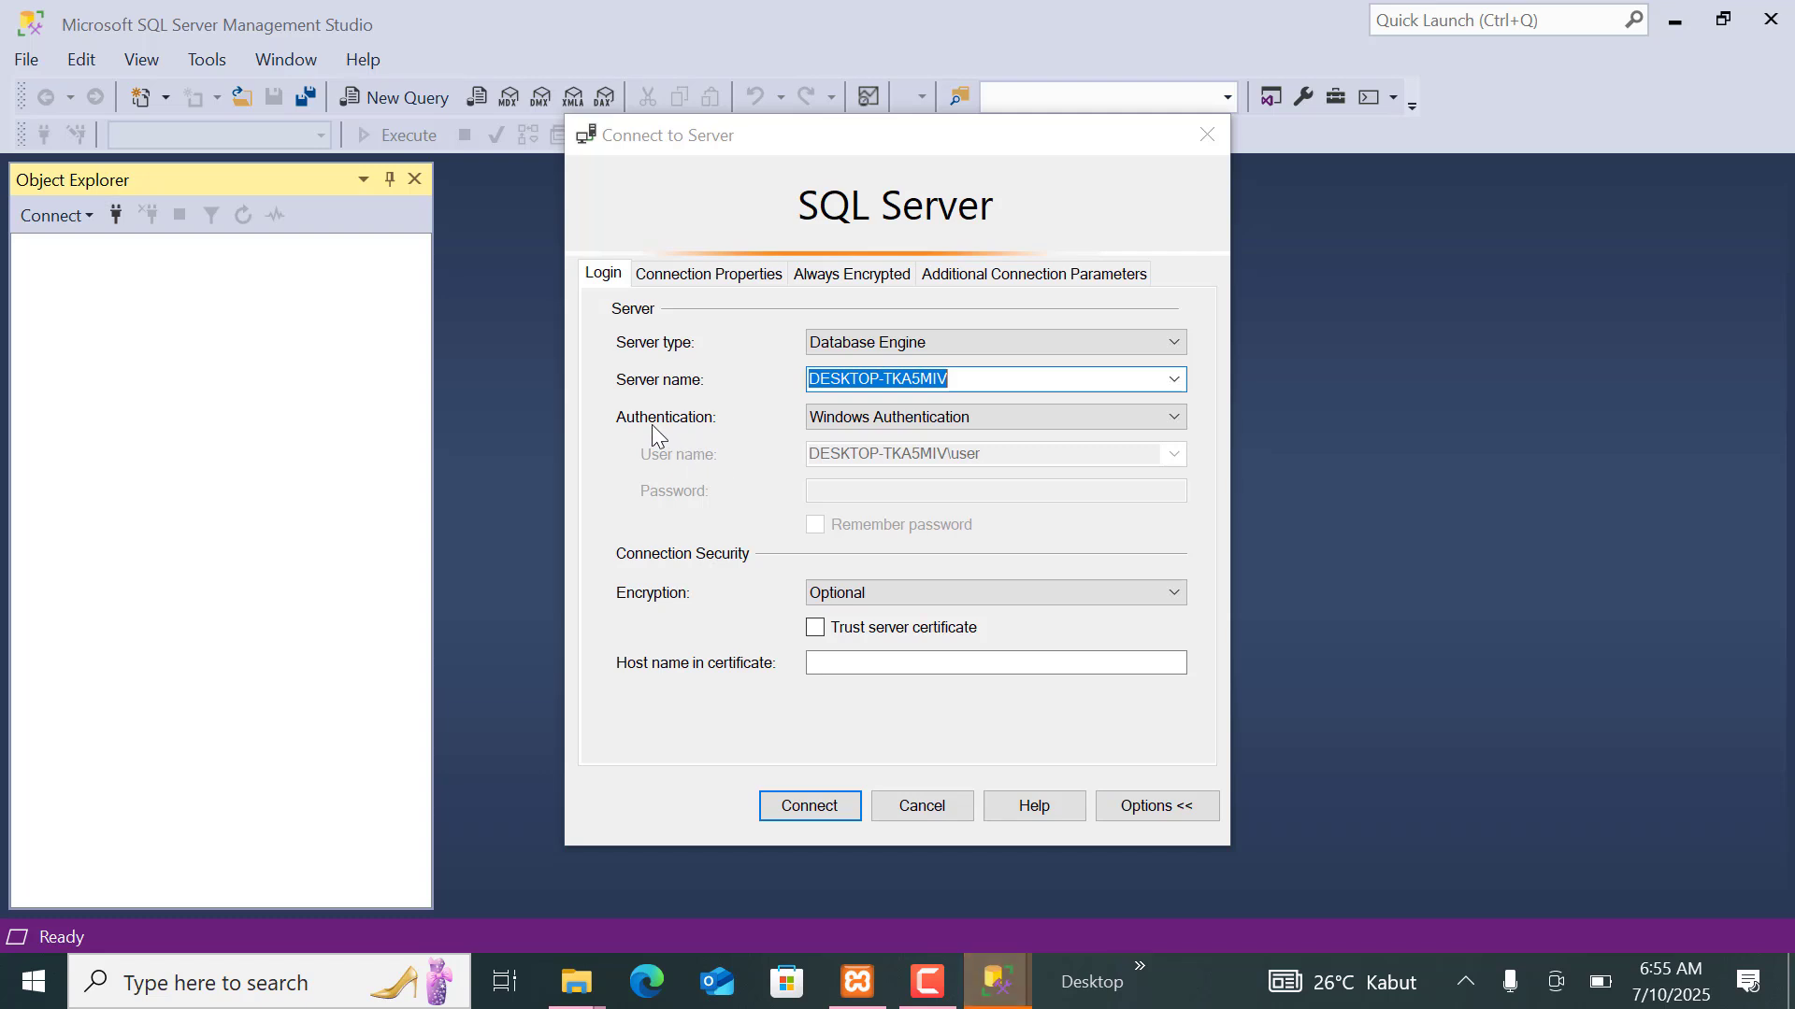
left_click(800, 809)
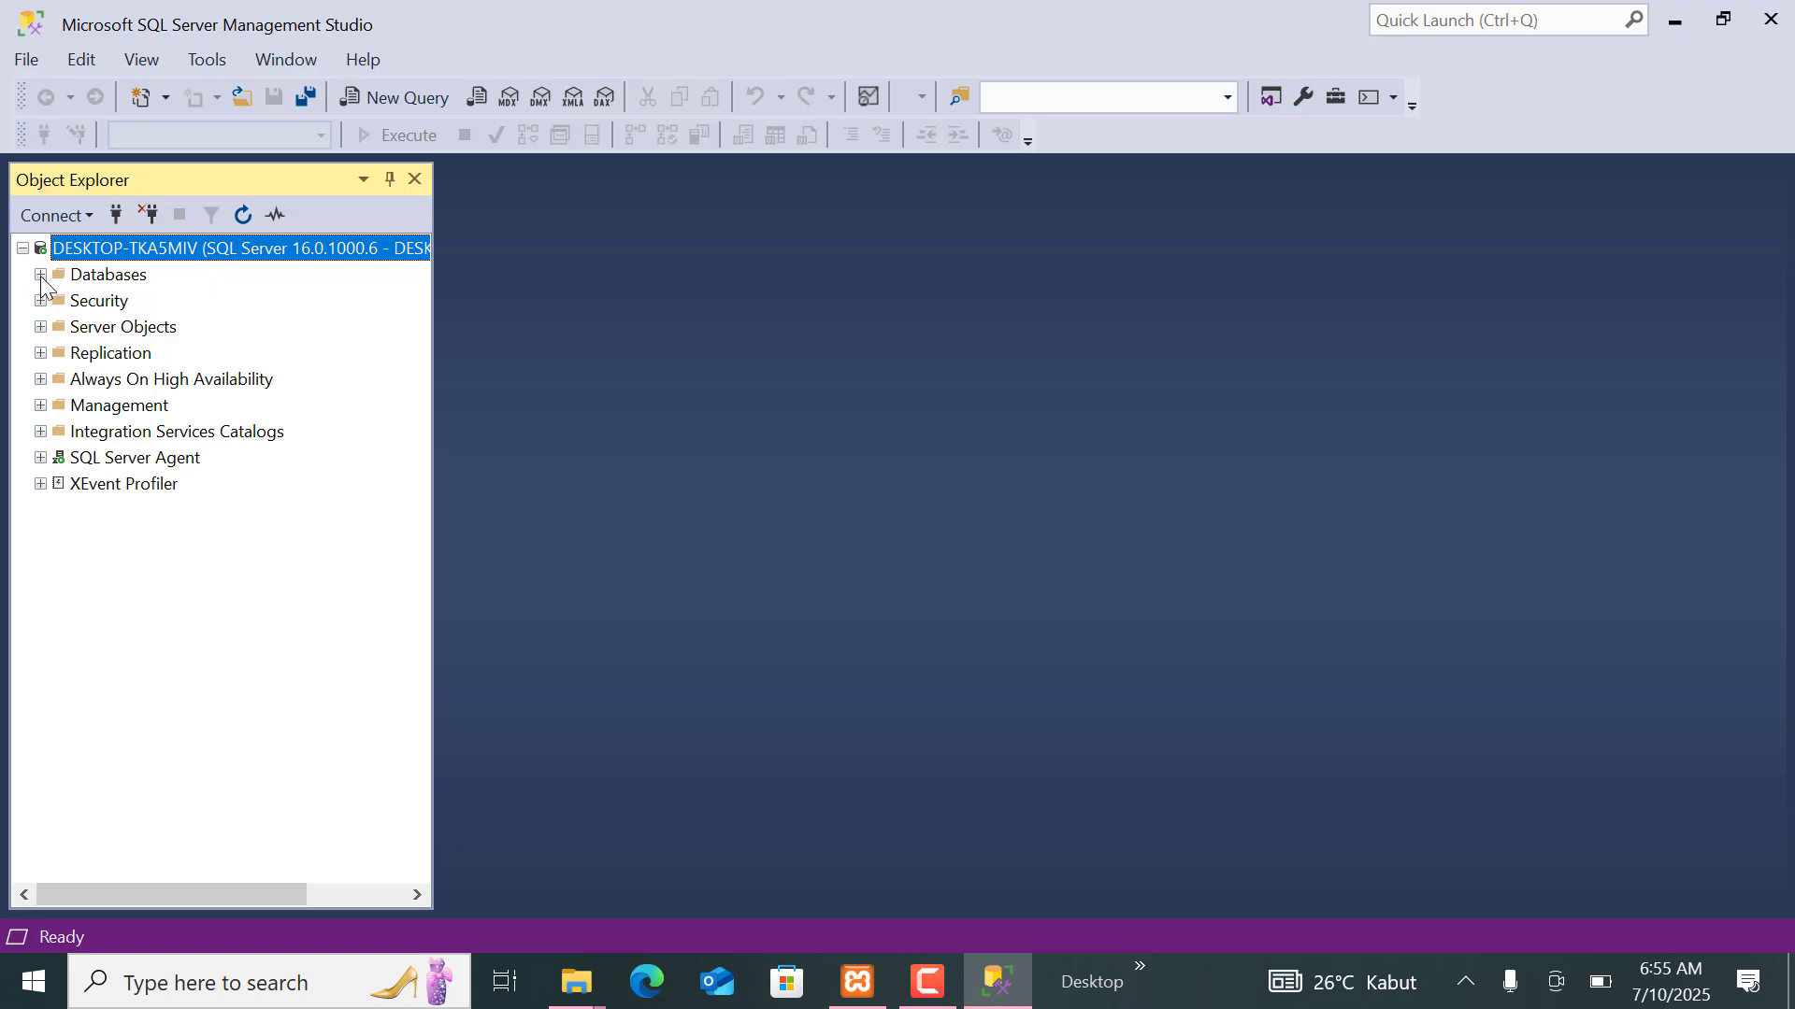
Expand the Databases folder and start a database restore for AdventureWorks2019.
left_click(40, 275)
left_click(111, 357)
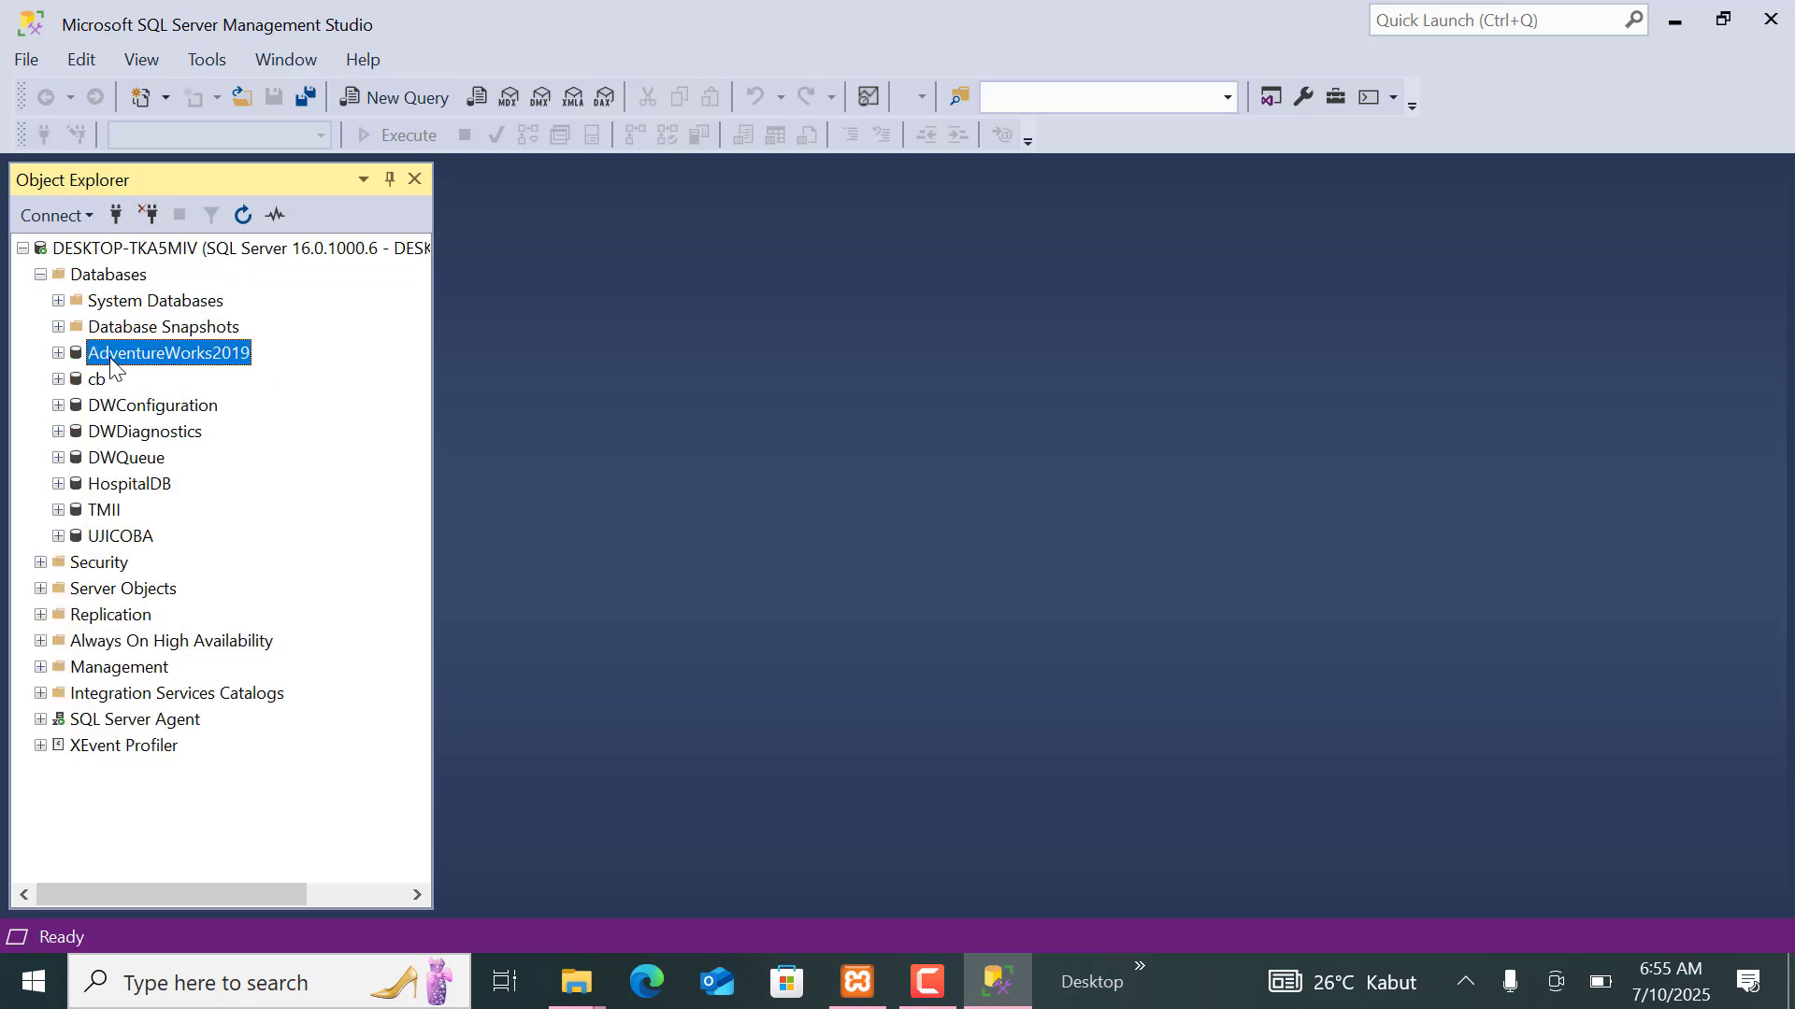
right_click(182, 357)
mouse_move(328, 461)
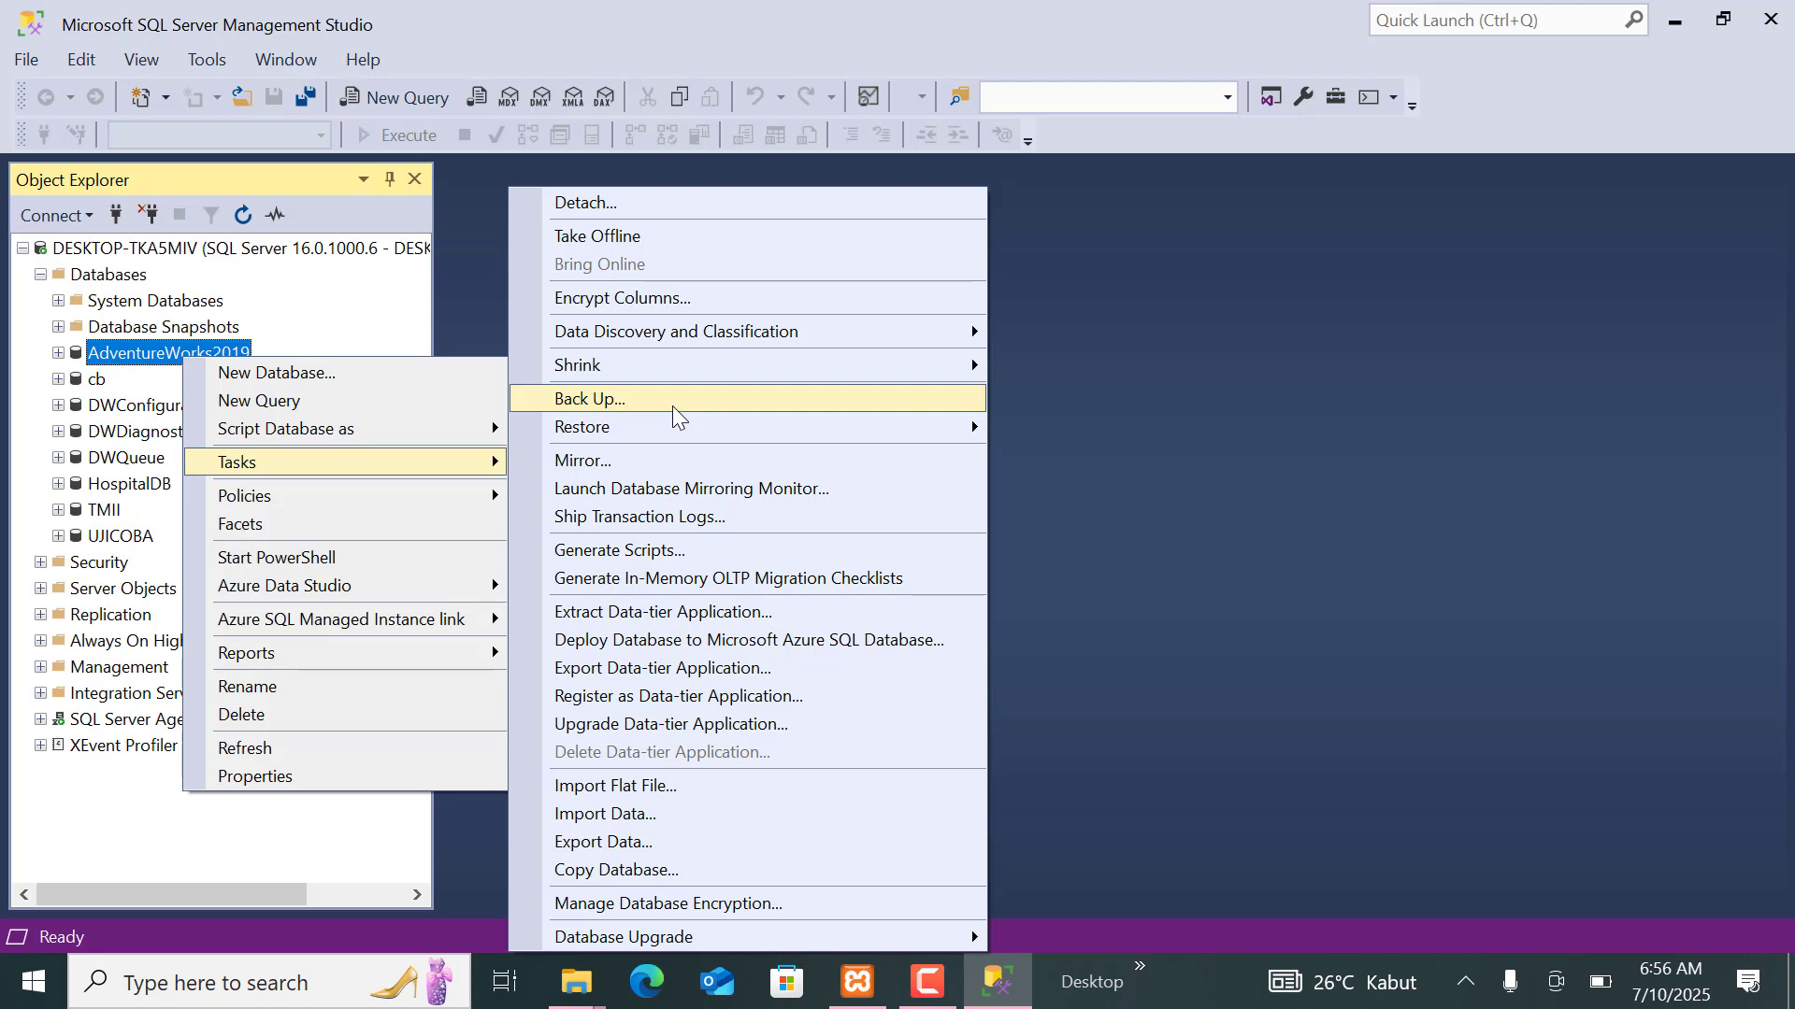
mouse_move(699, 425)
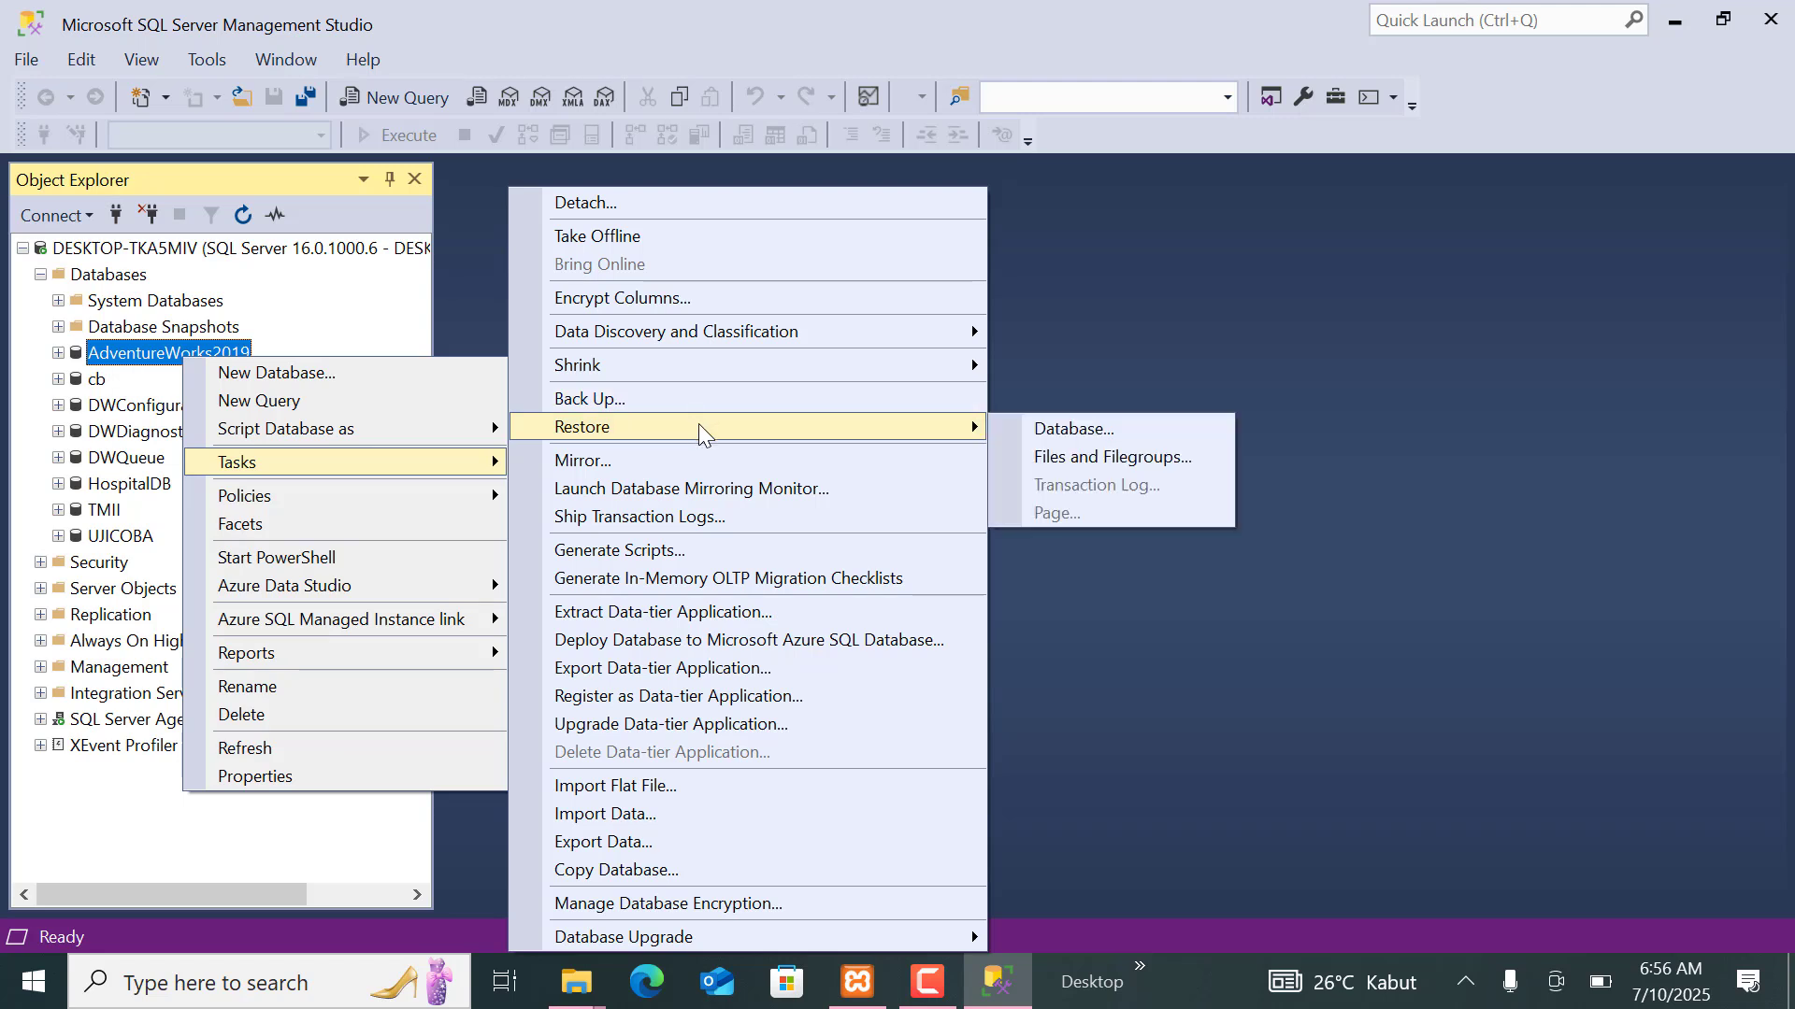
left_click(1080, 429)
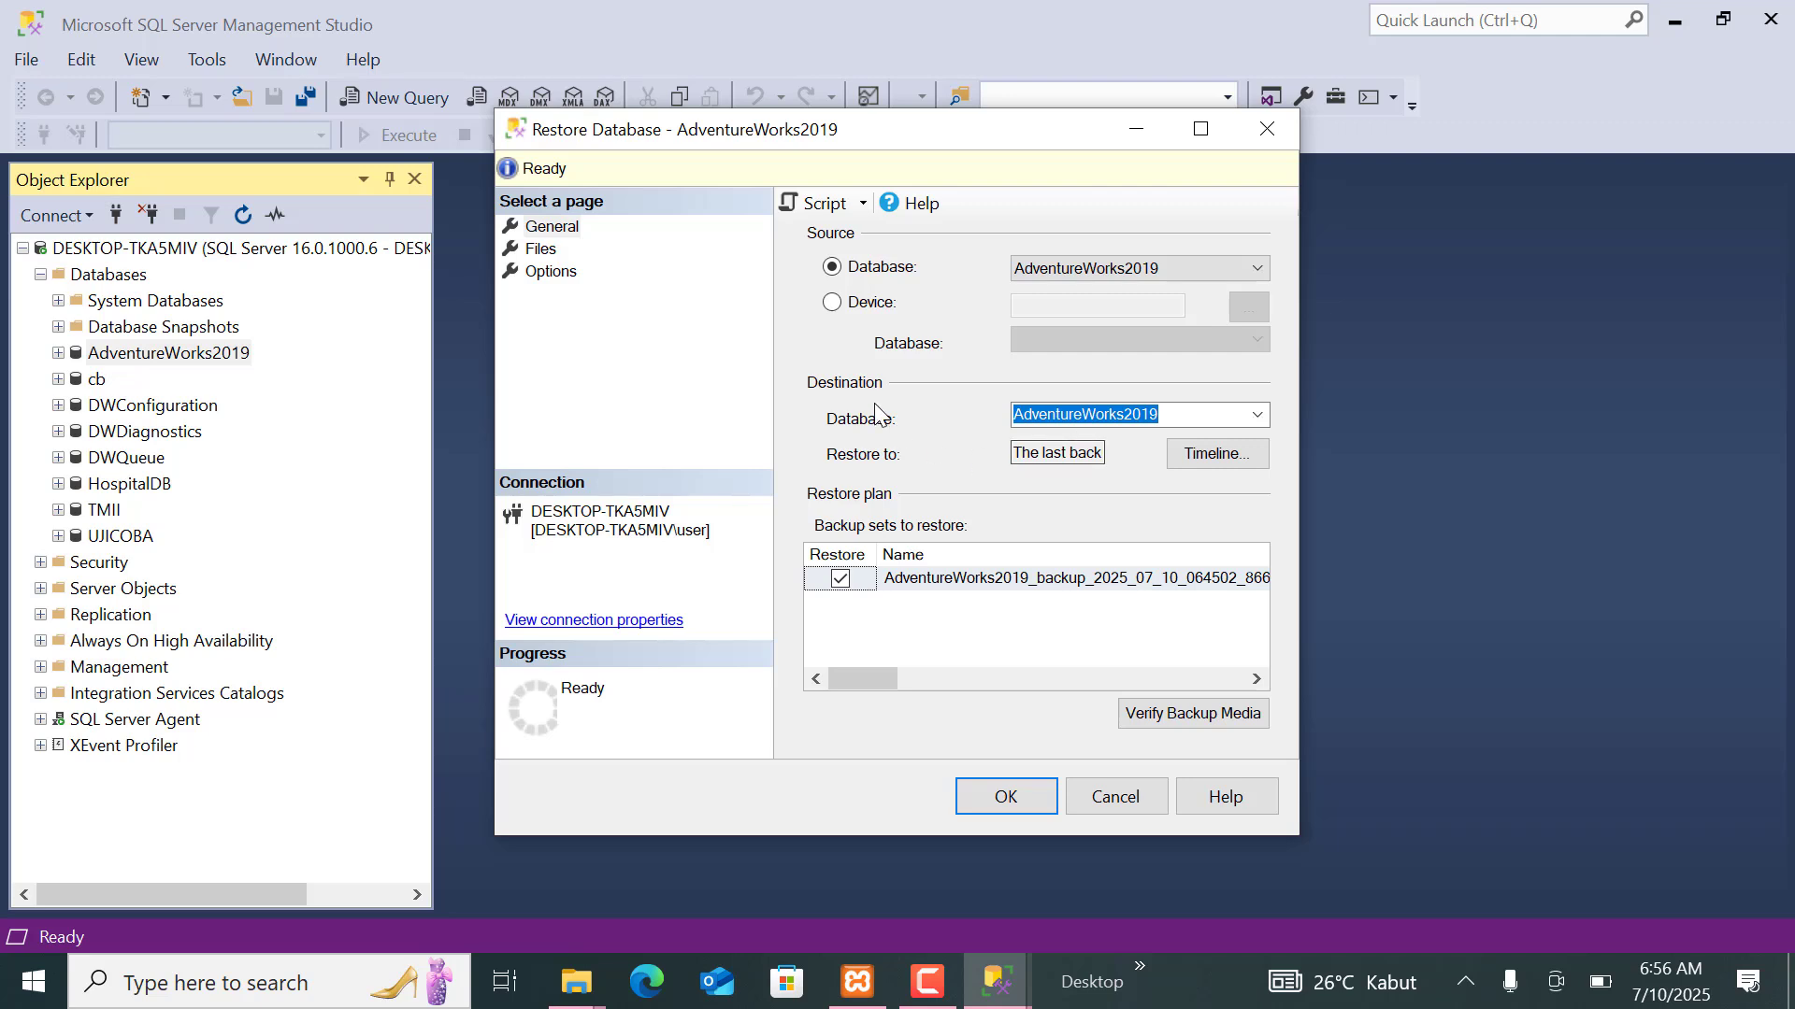
Restore AdventureWorks2019 from the AdventureWorks2019_backup_2025_07_10_064502 backup set with "Overwrite the existing database (WITH REPLACE)" enabled.
left_click(551, 271)
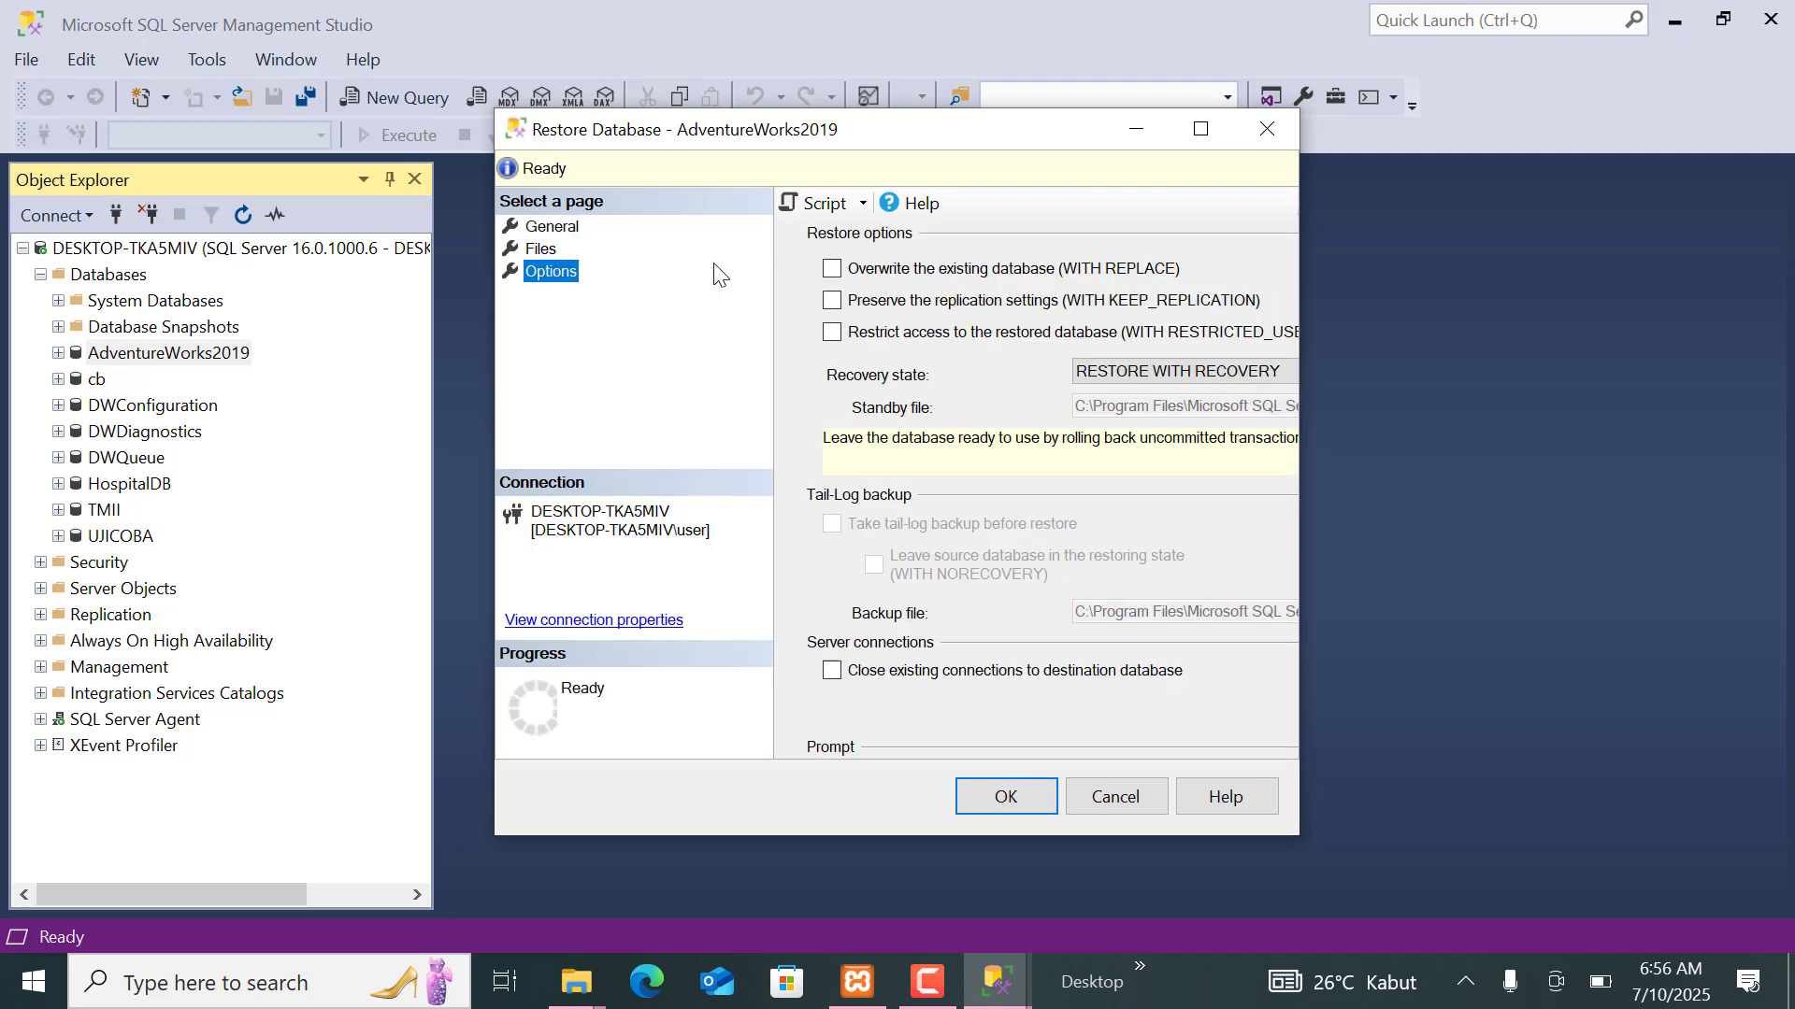
left_click(831, 270)
left_click(556, 227)
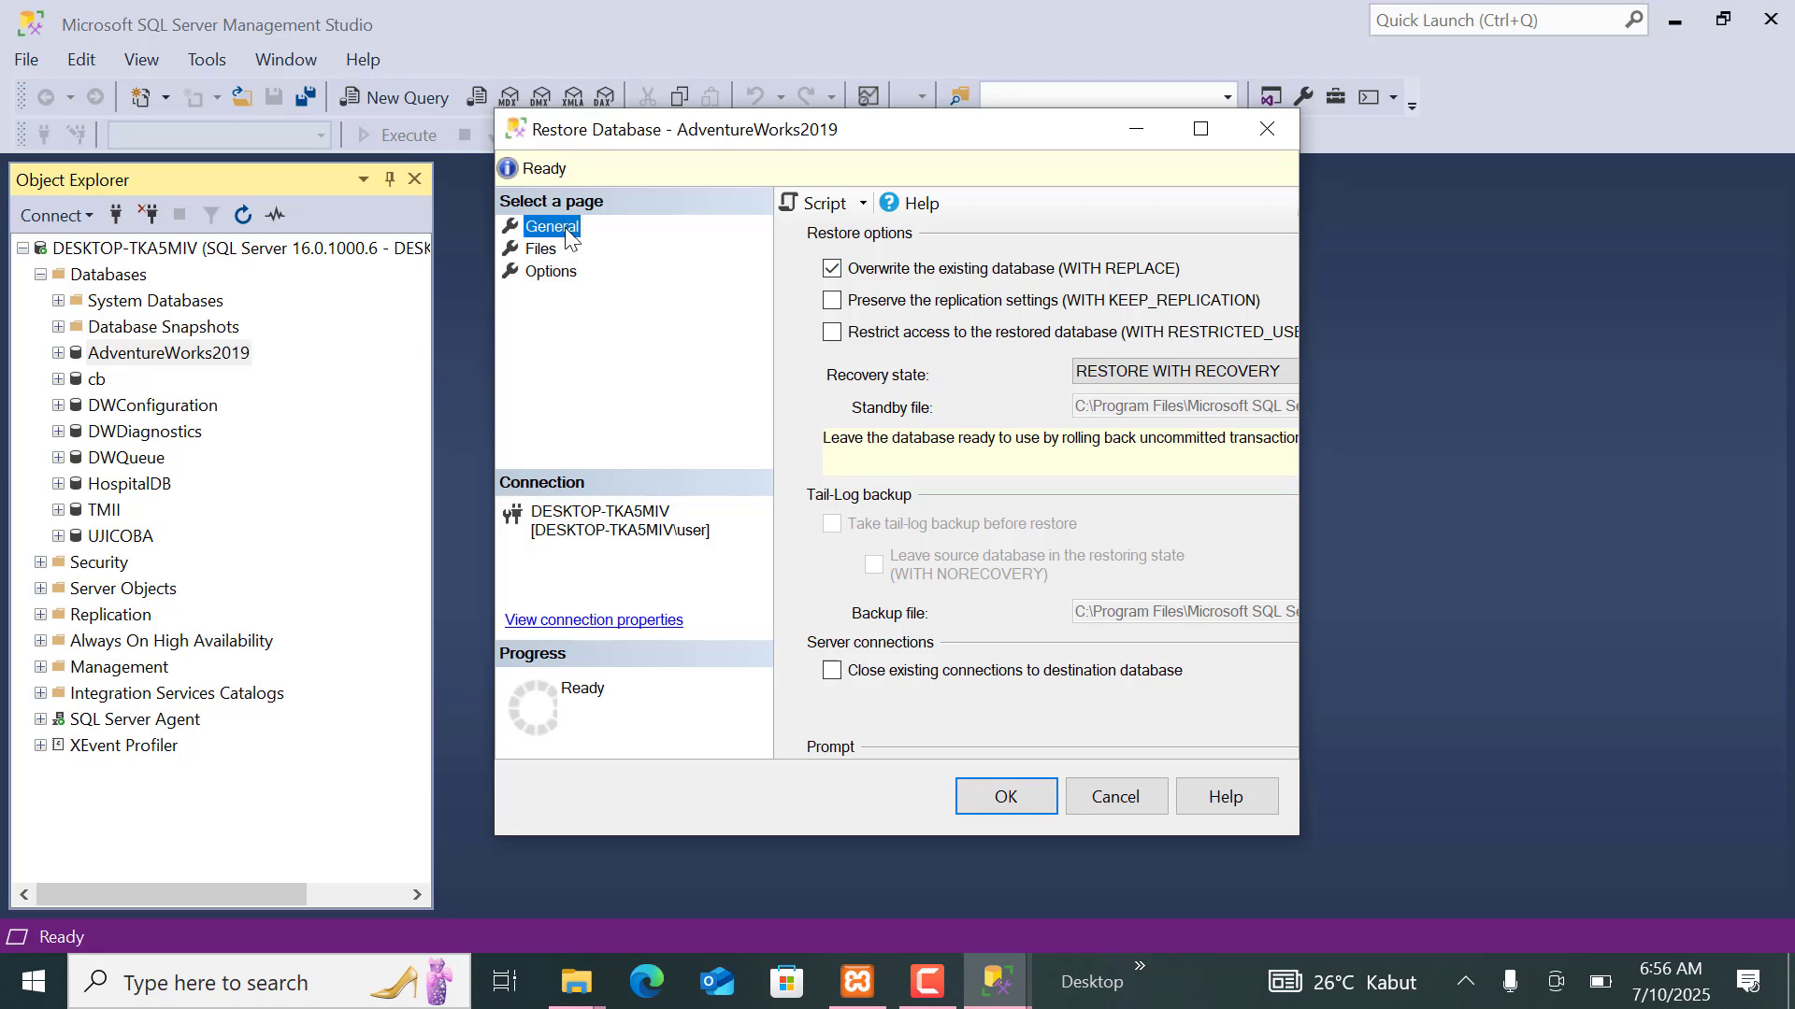
left_click(984, 583)
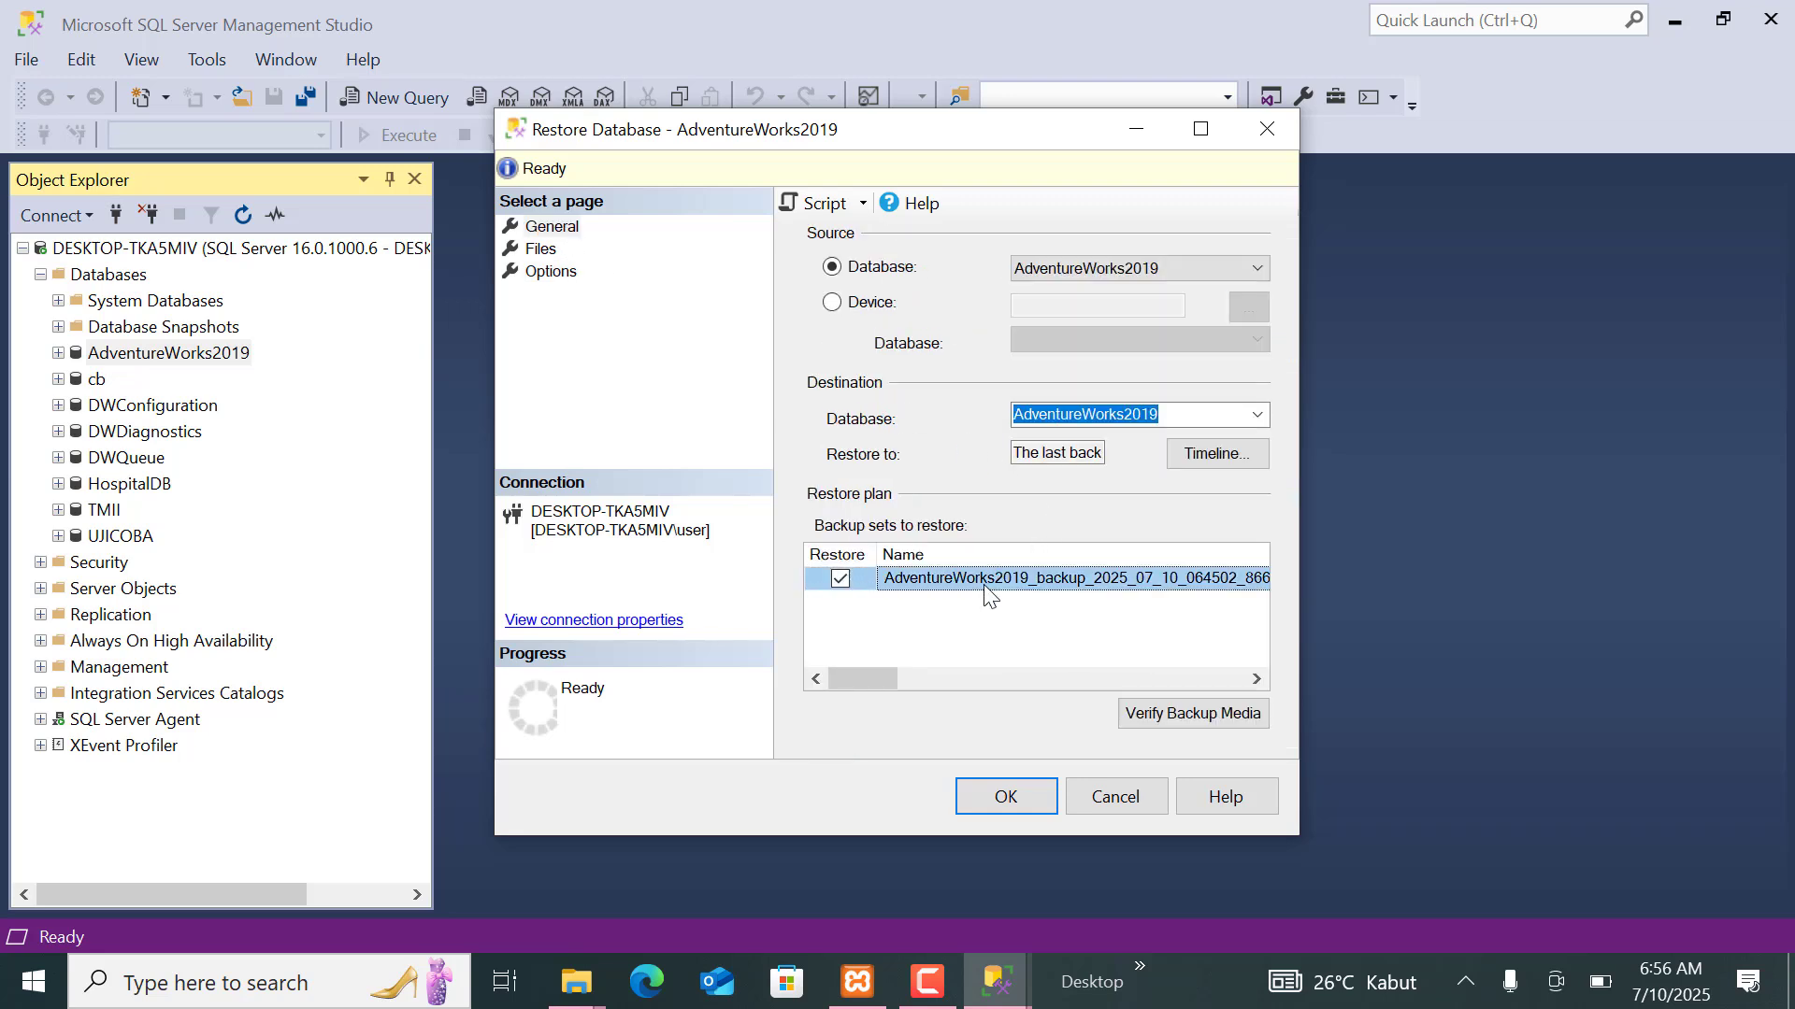
left_click(1019, 789)
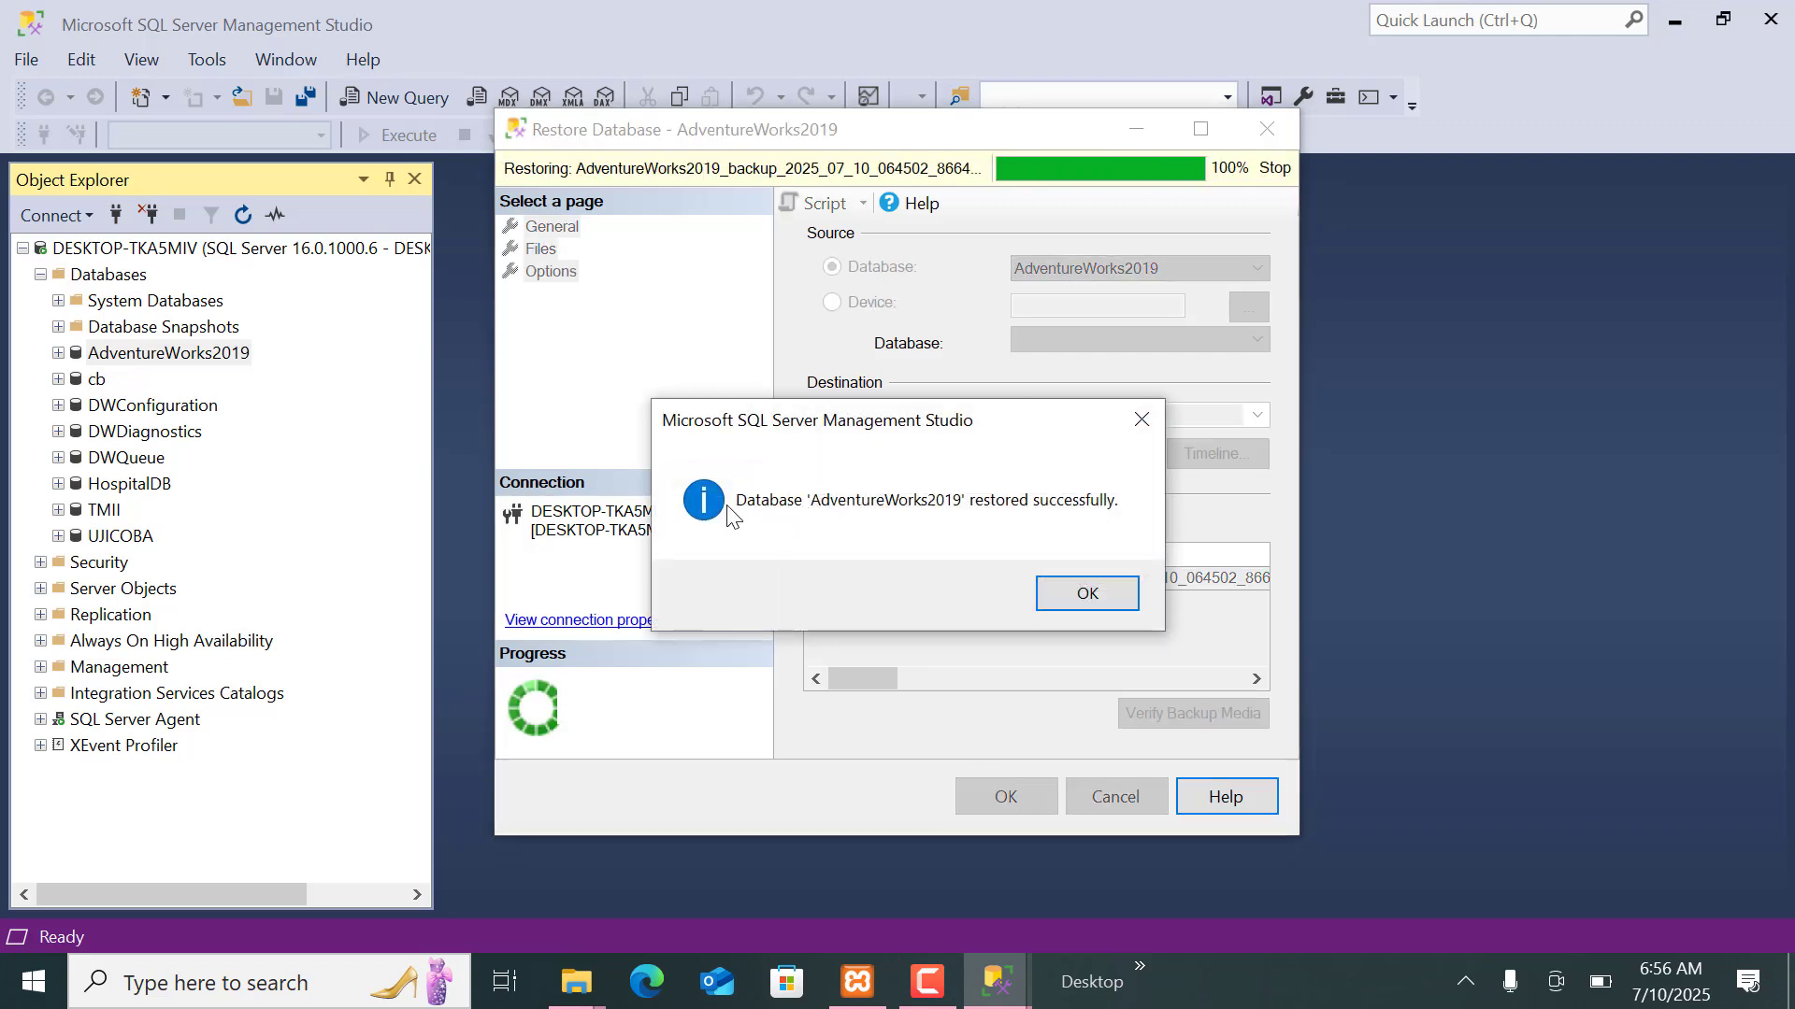
left_click(1076, 590)
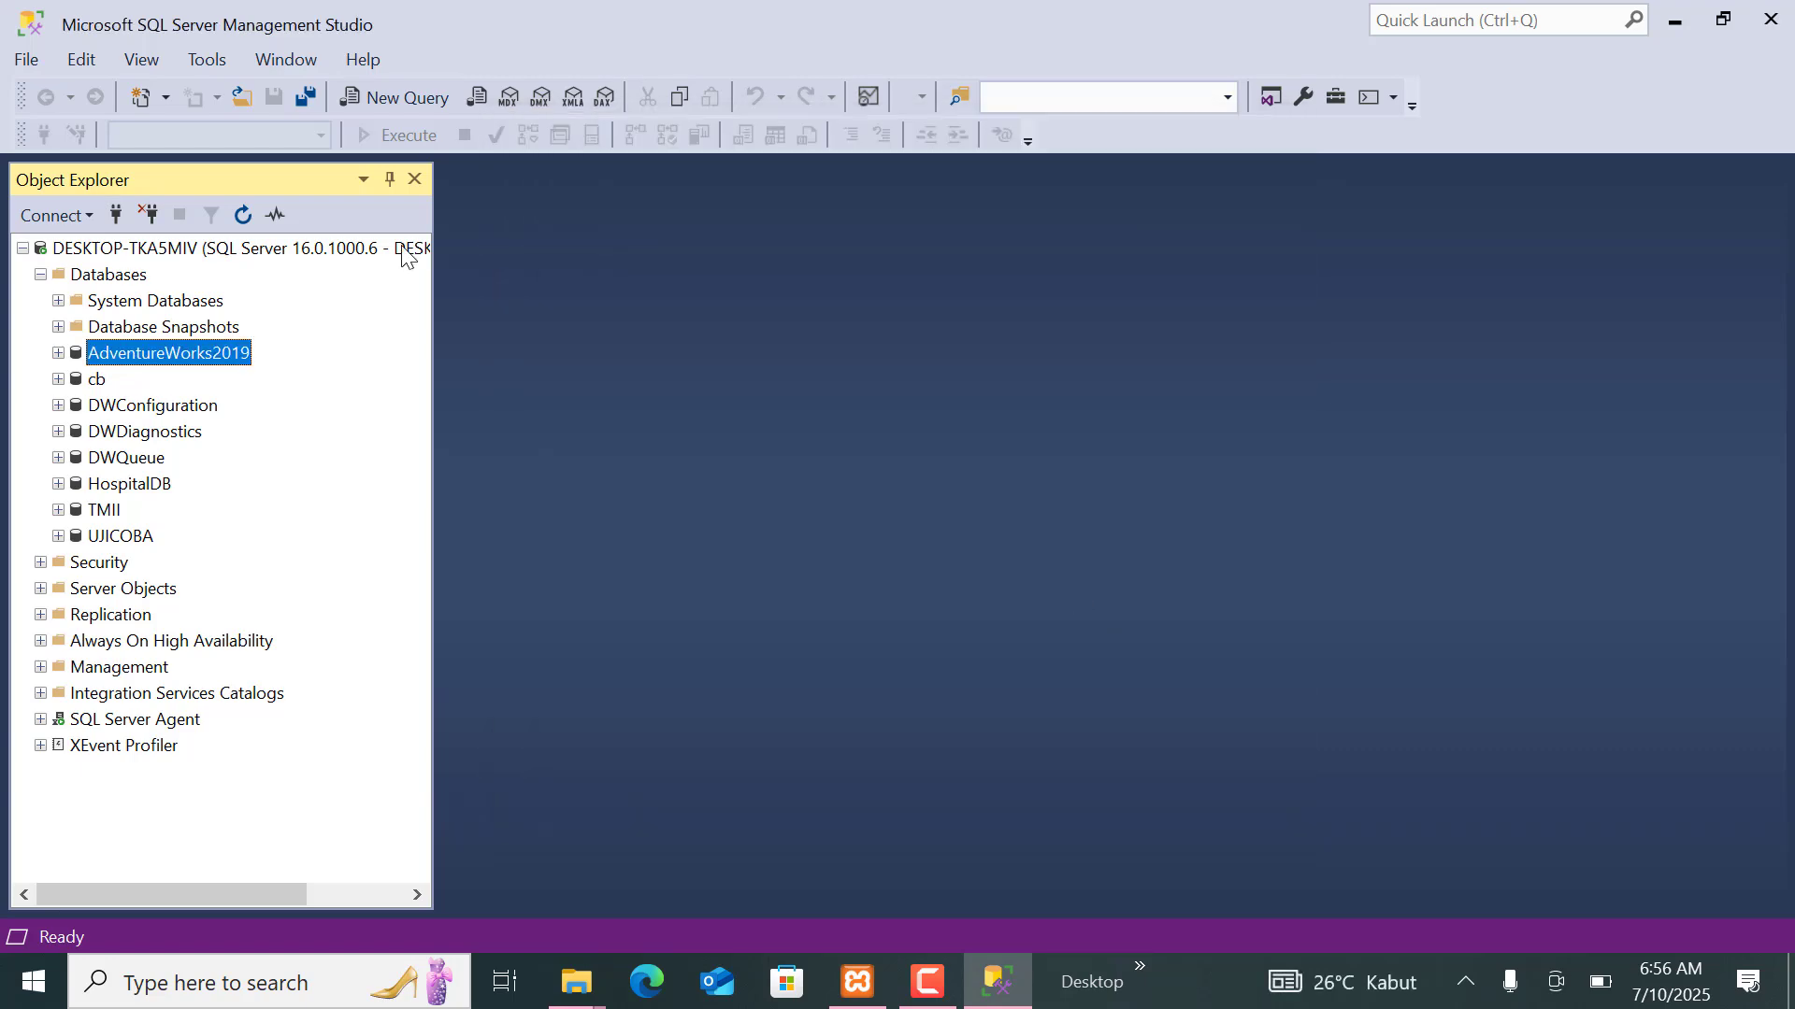
Paste the copied select and delete statements for [Sales].[SalesTaxRate] into a new query and execute only the select statement.
left_click(401, 107)
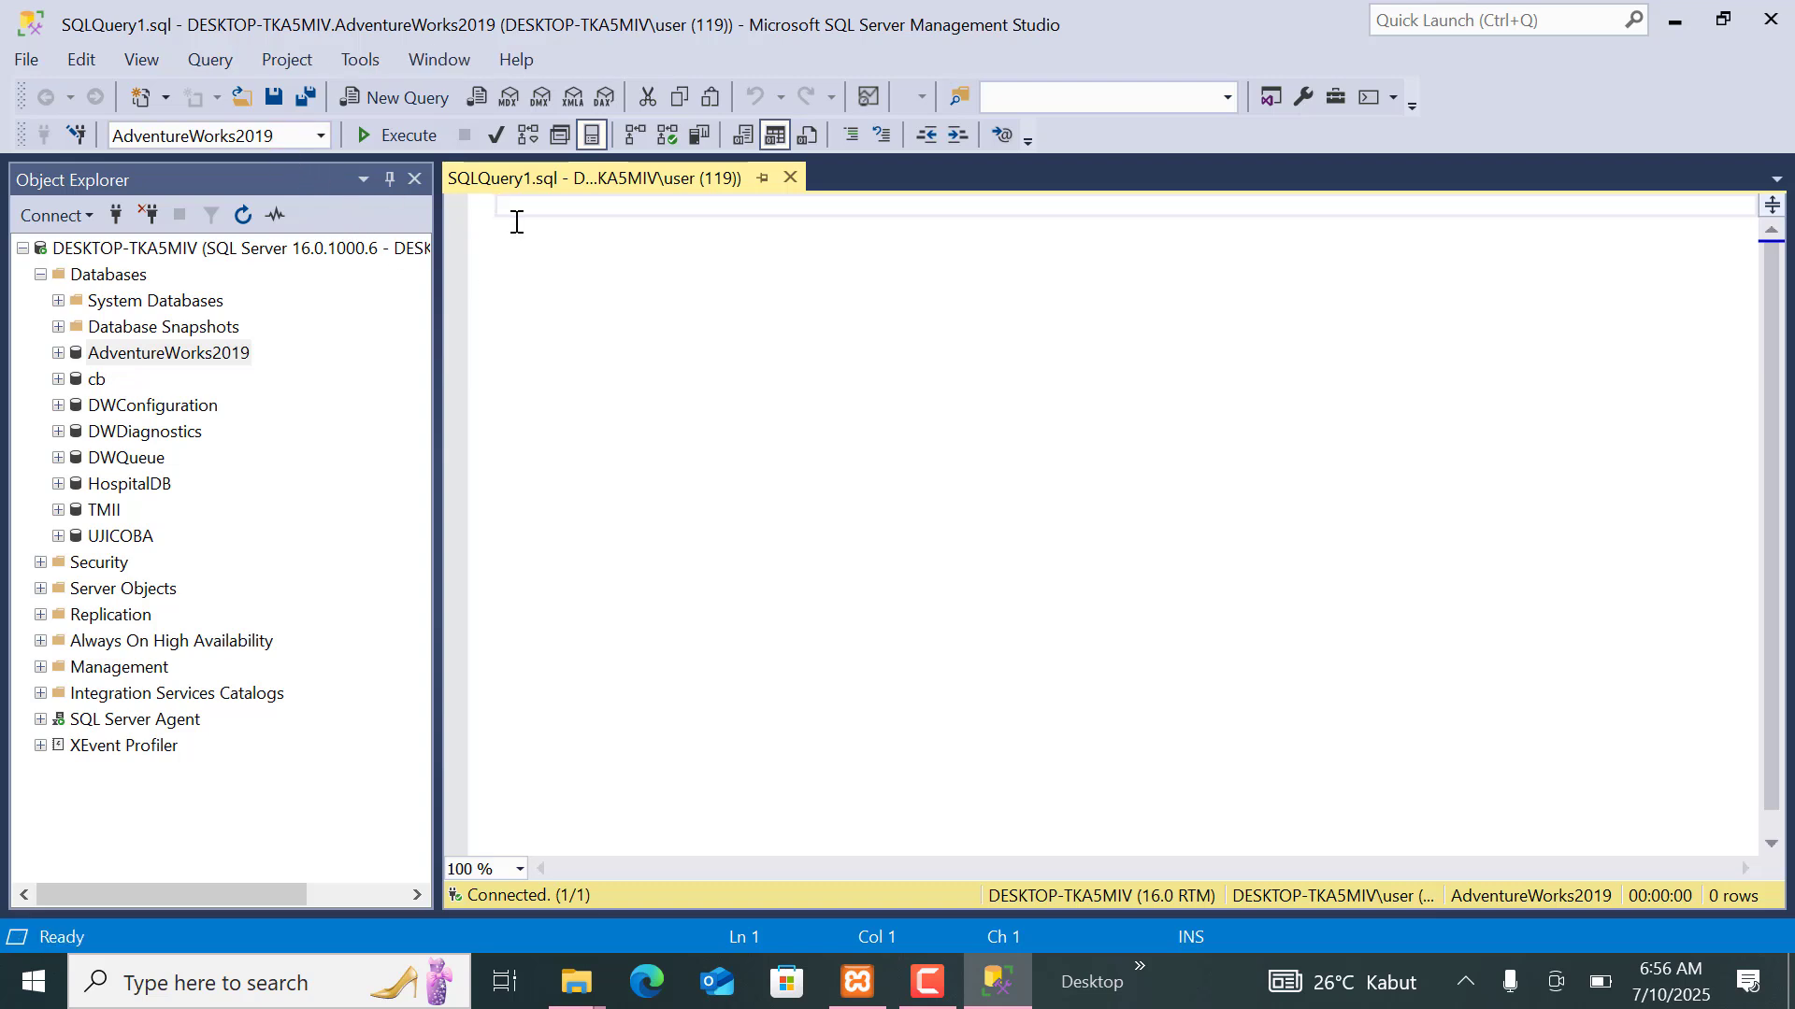
type("select * from [Sales].[SalesTaxRate] delete from [Sales].[SalesTaxRate]")
left_click_drag(888, 214, 475, 196)
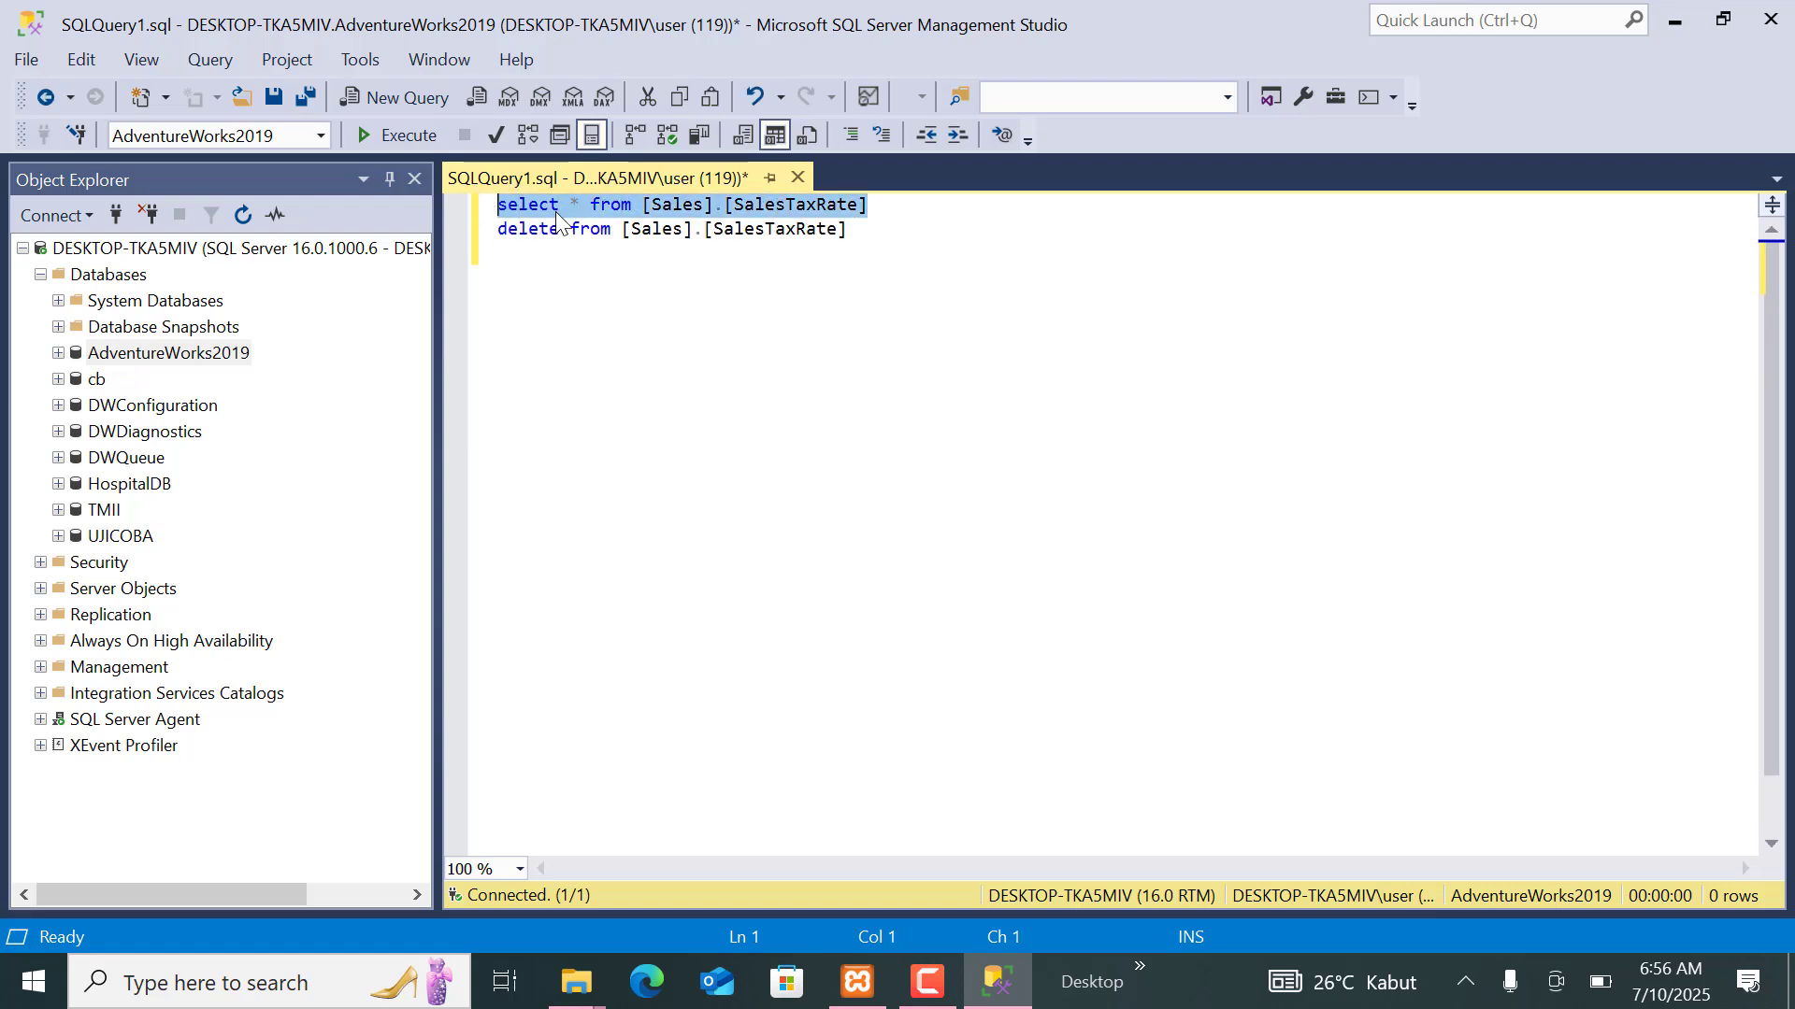
left_click(406, 142)
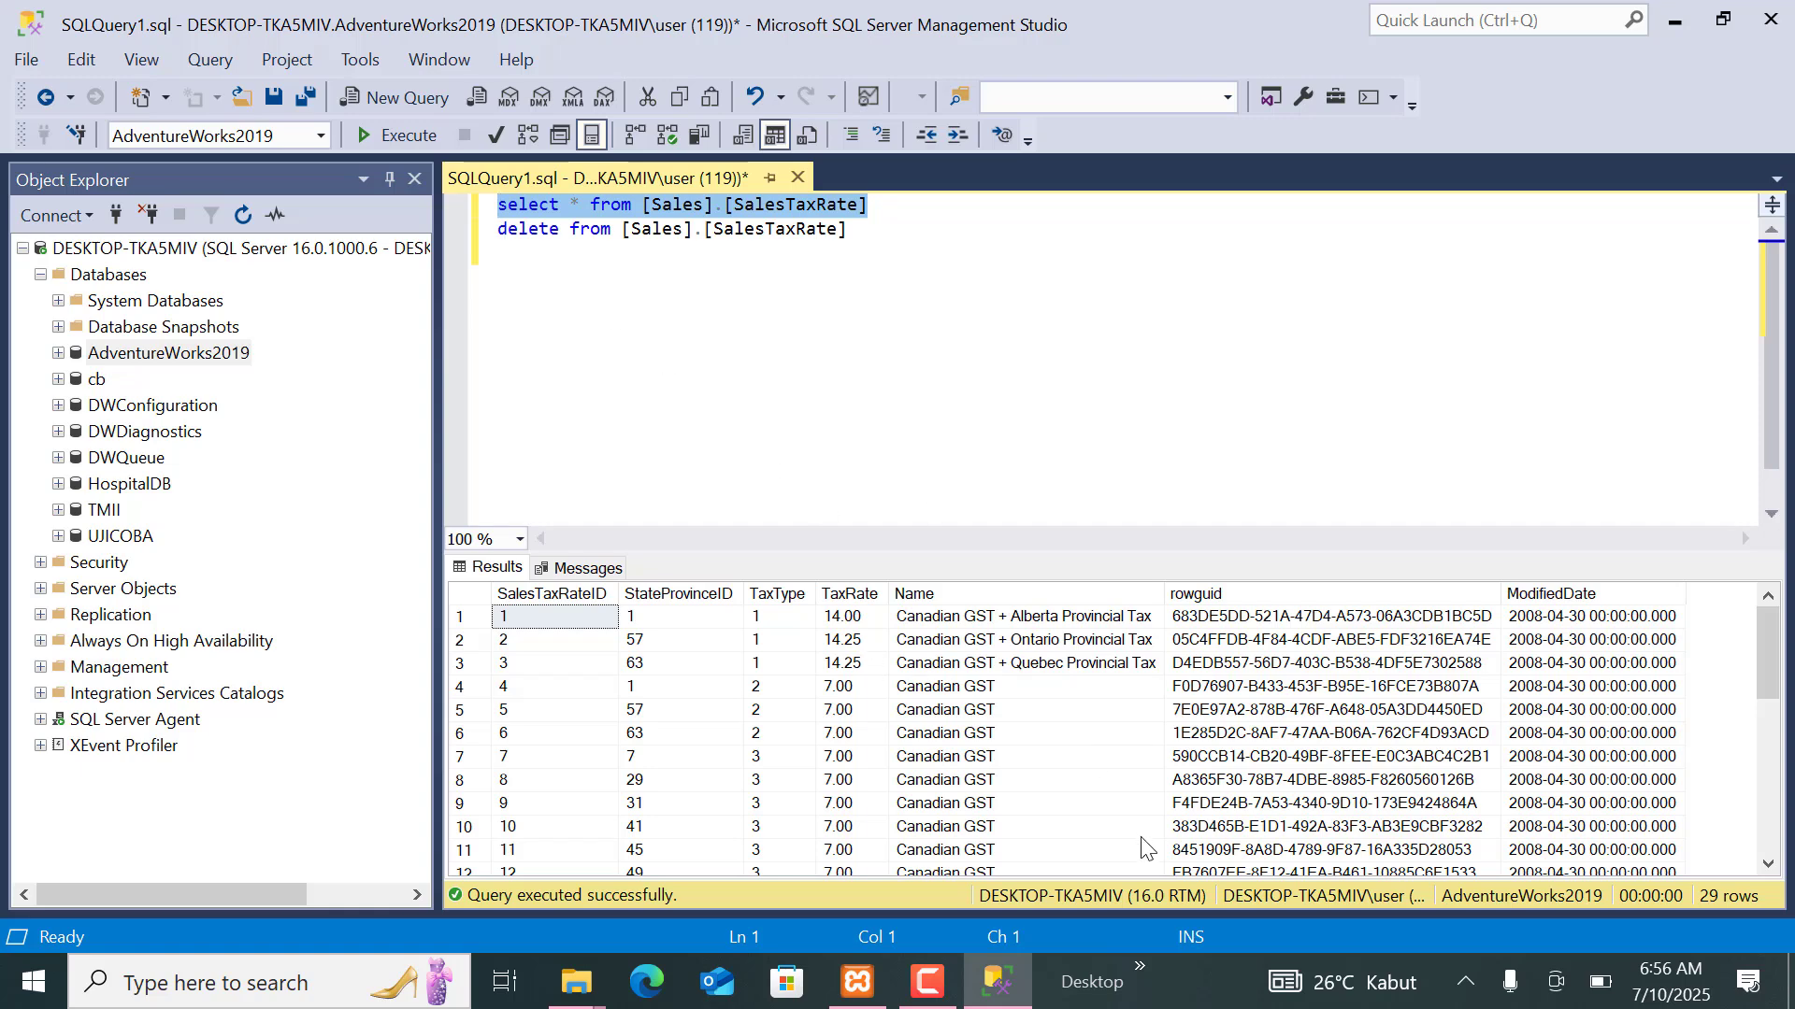
left_click(968, 343)
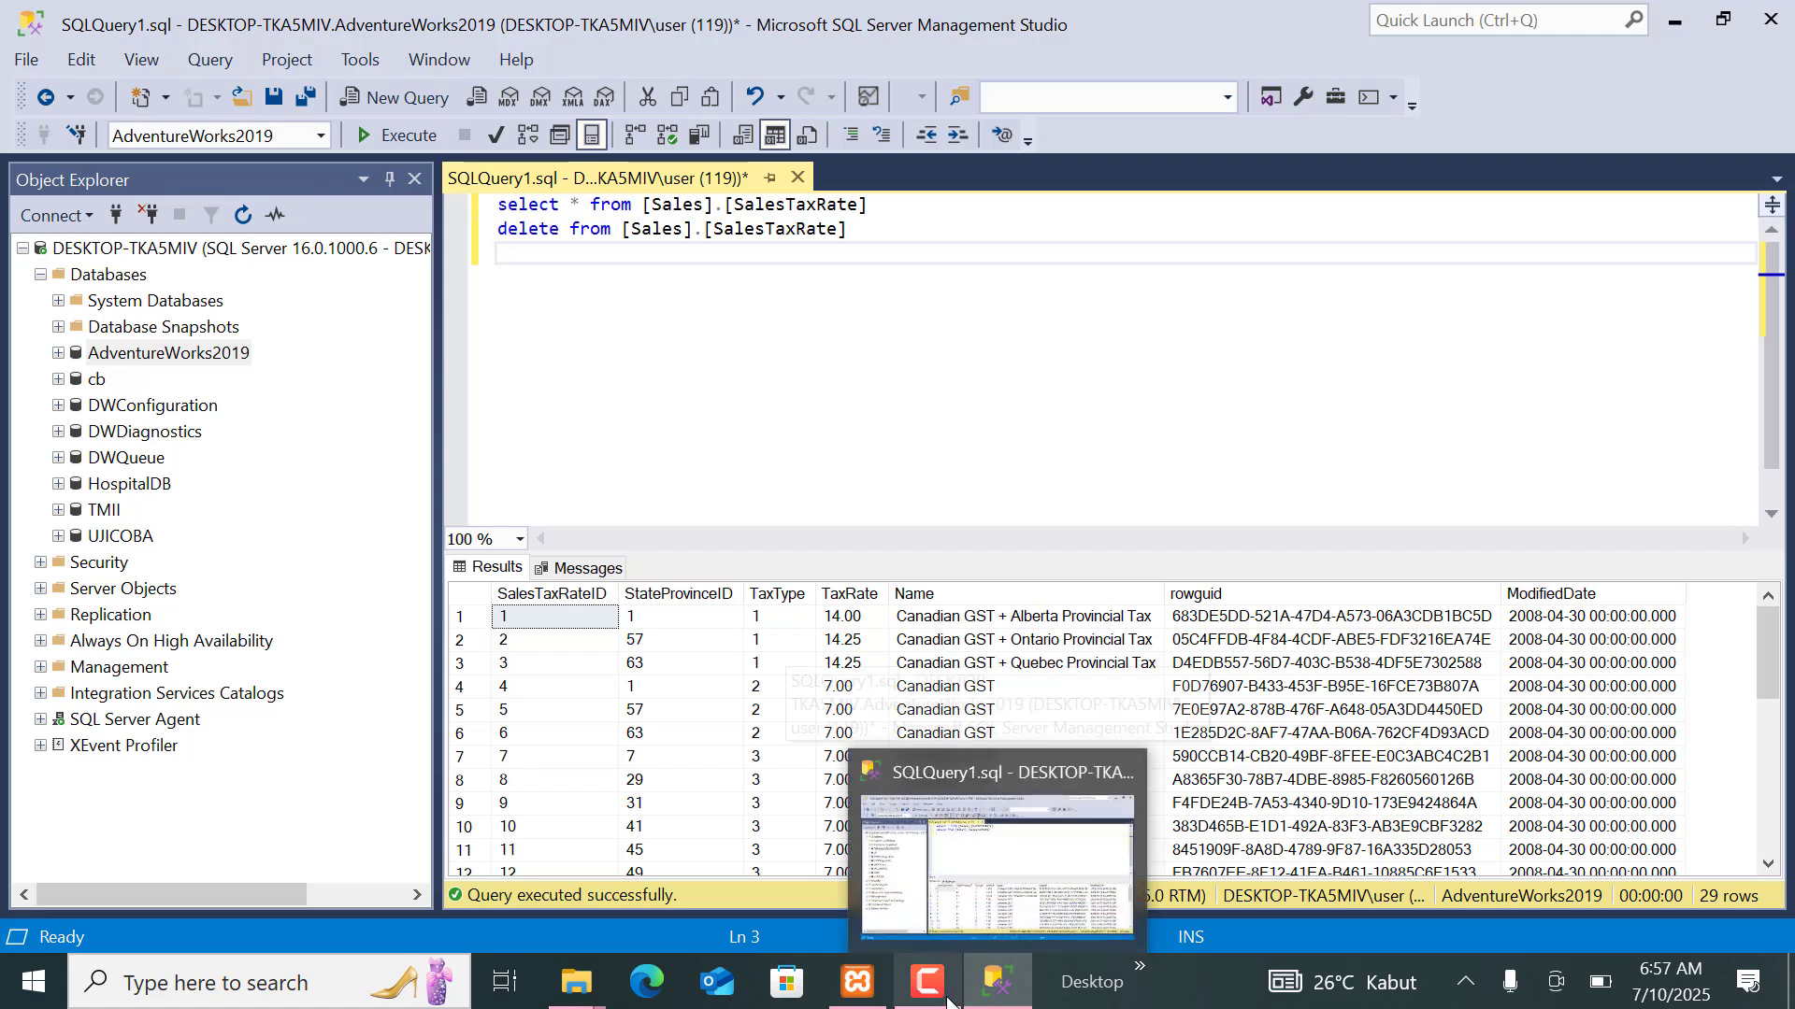
mouse_move(946, 1002)
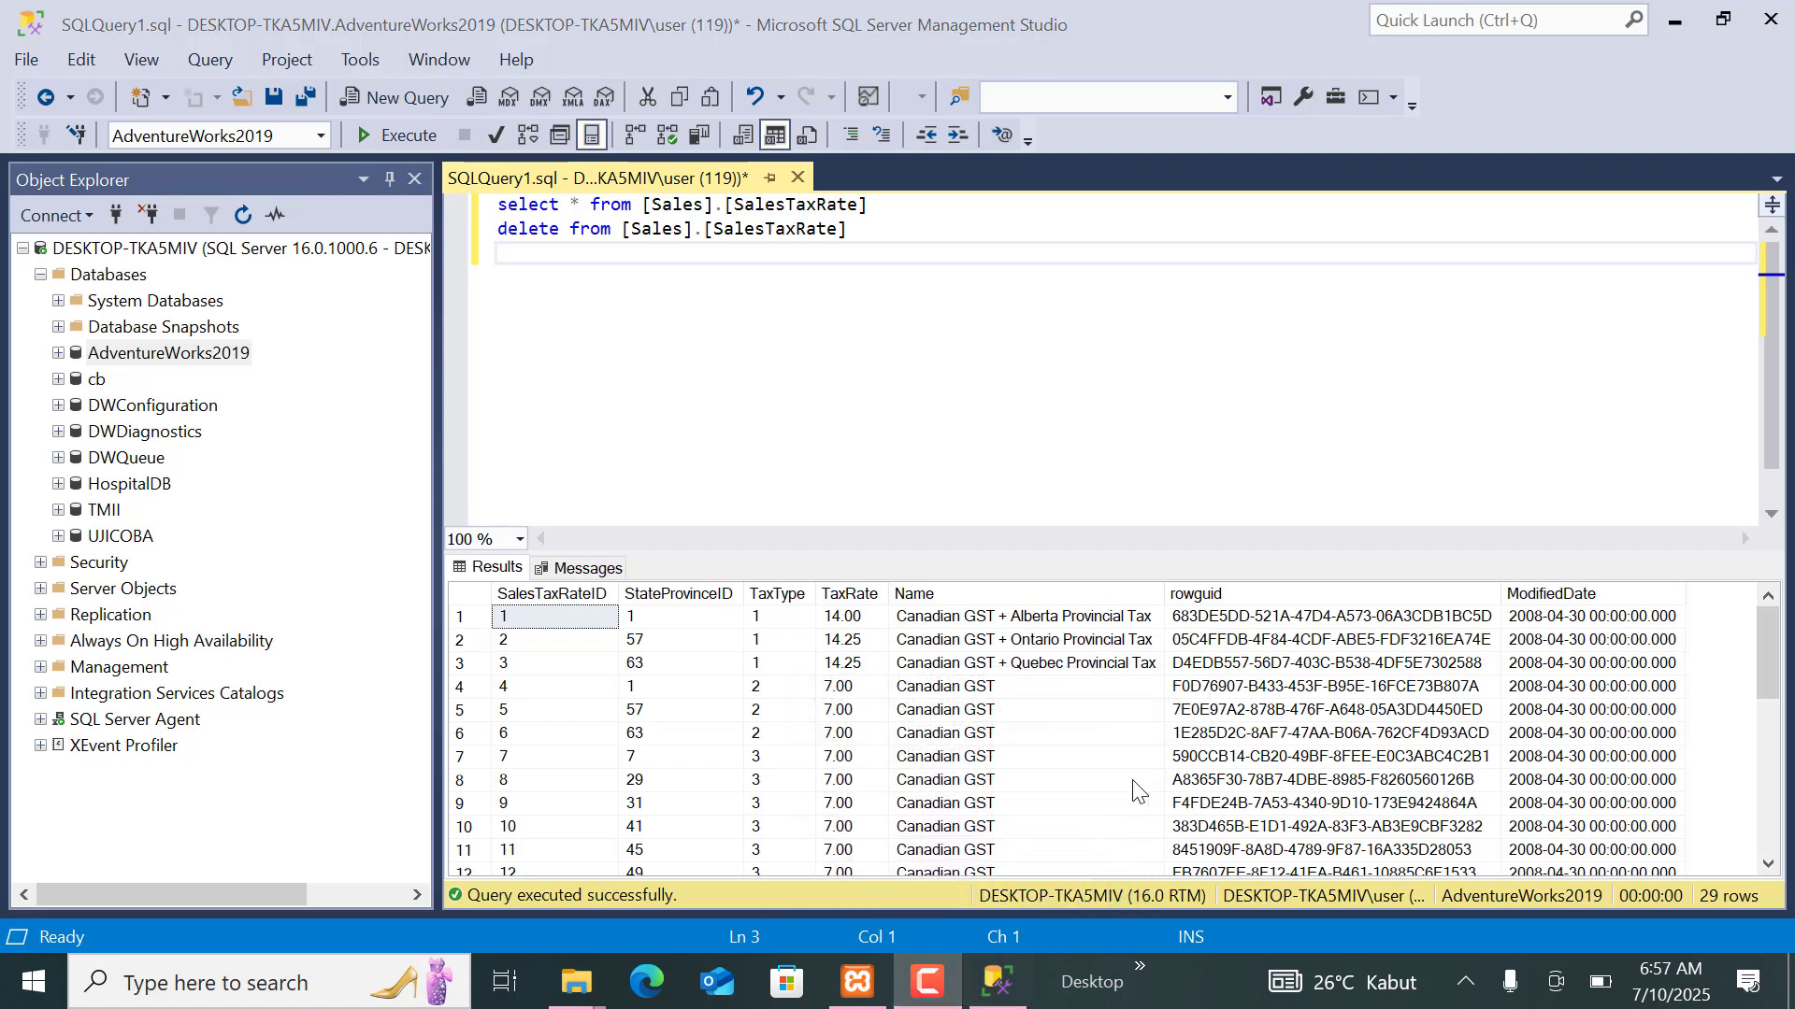